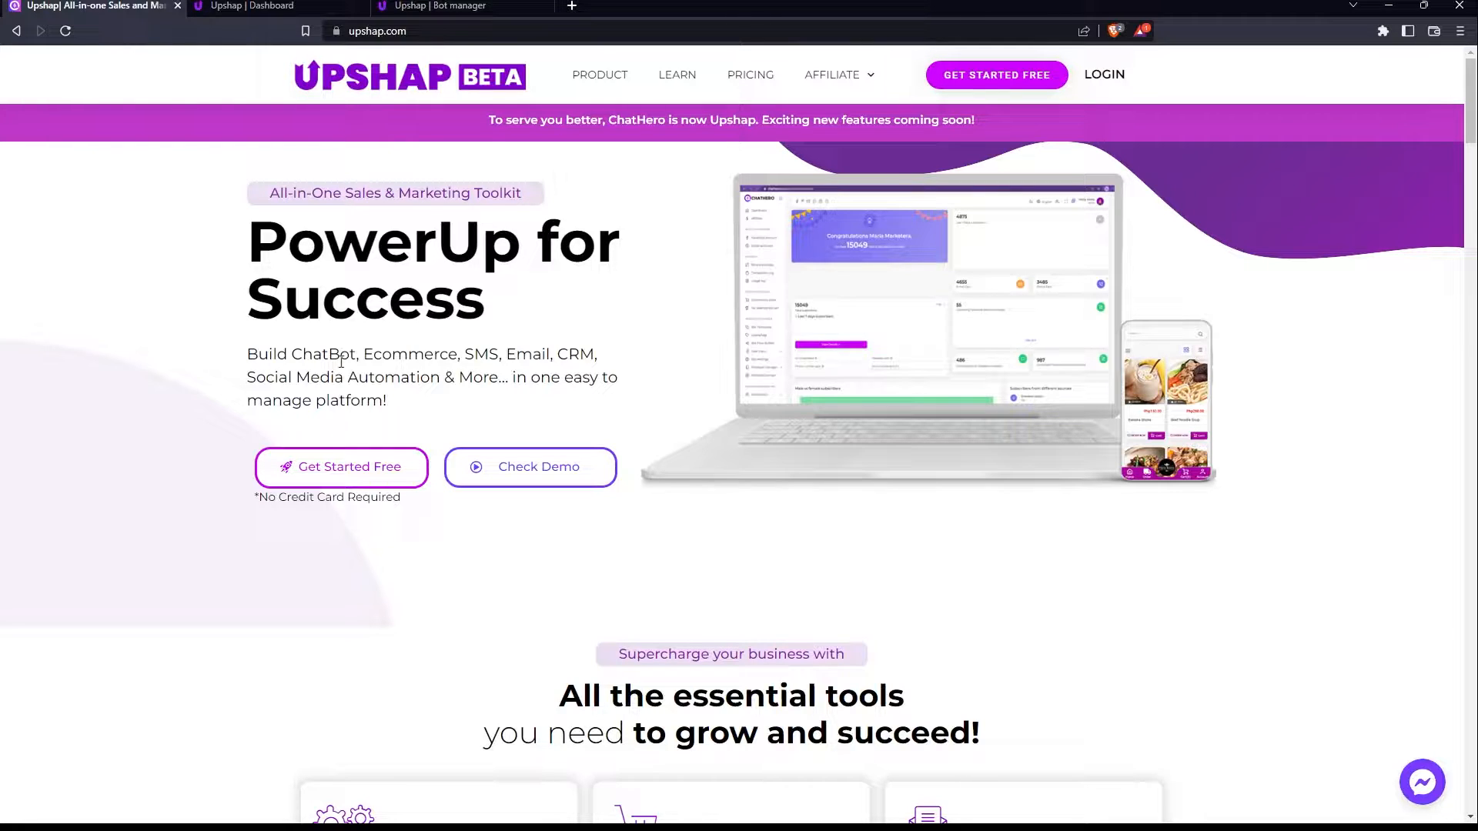
Review the connected Facebook pages under the Facebook & Instagram integration, and open the Subscriber Manager.
click(285, 6)
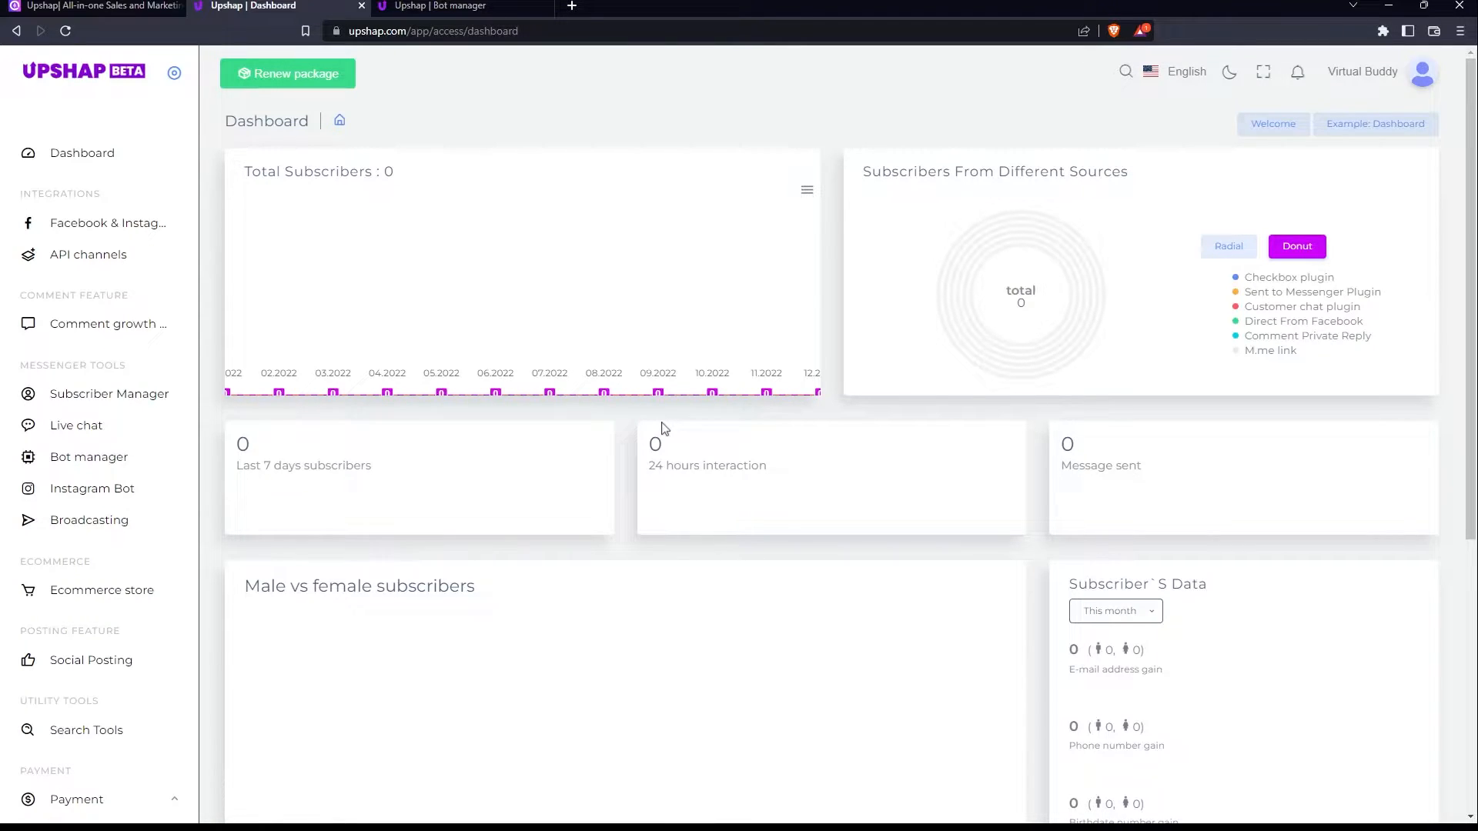
click(76, 231)
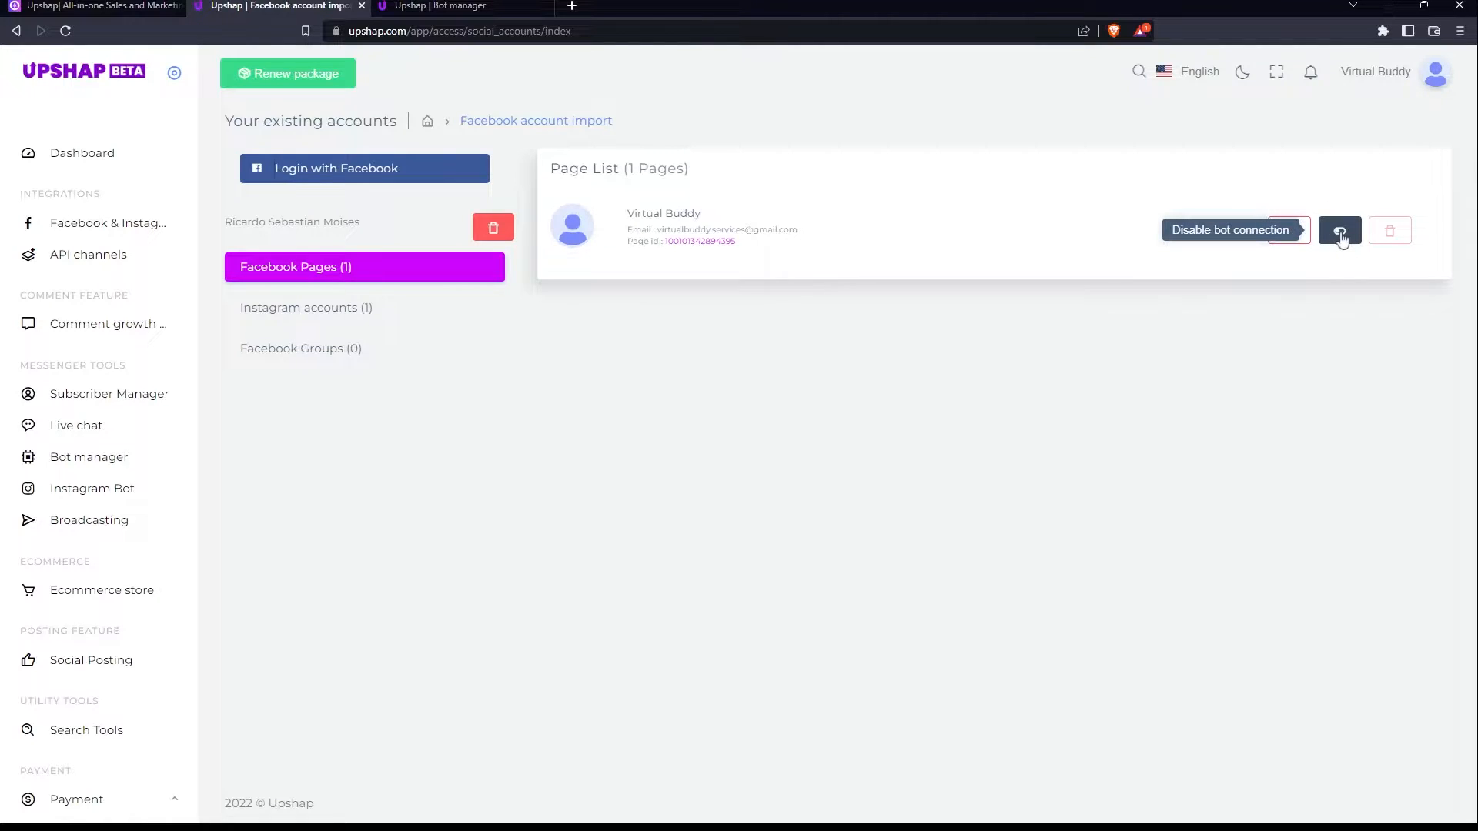
click(91, 169)
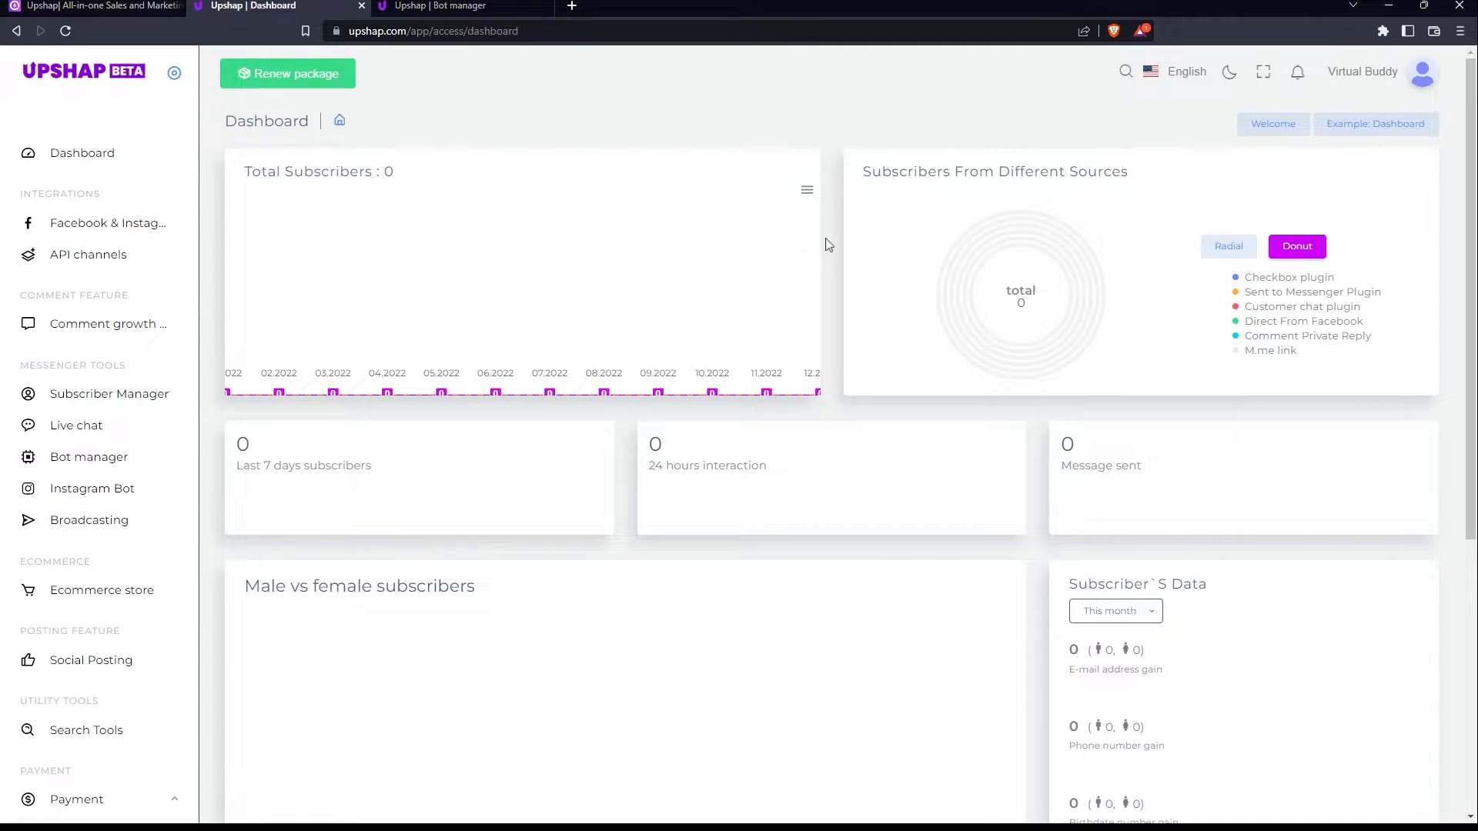
click(73, 230)
click(70, 231)
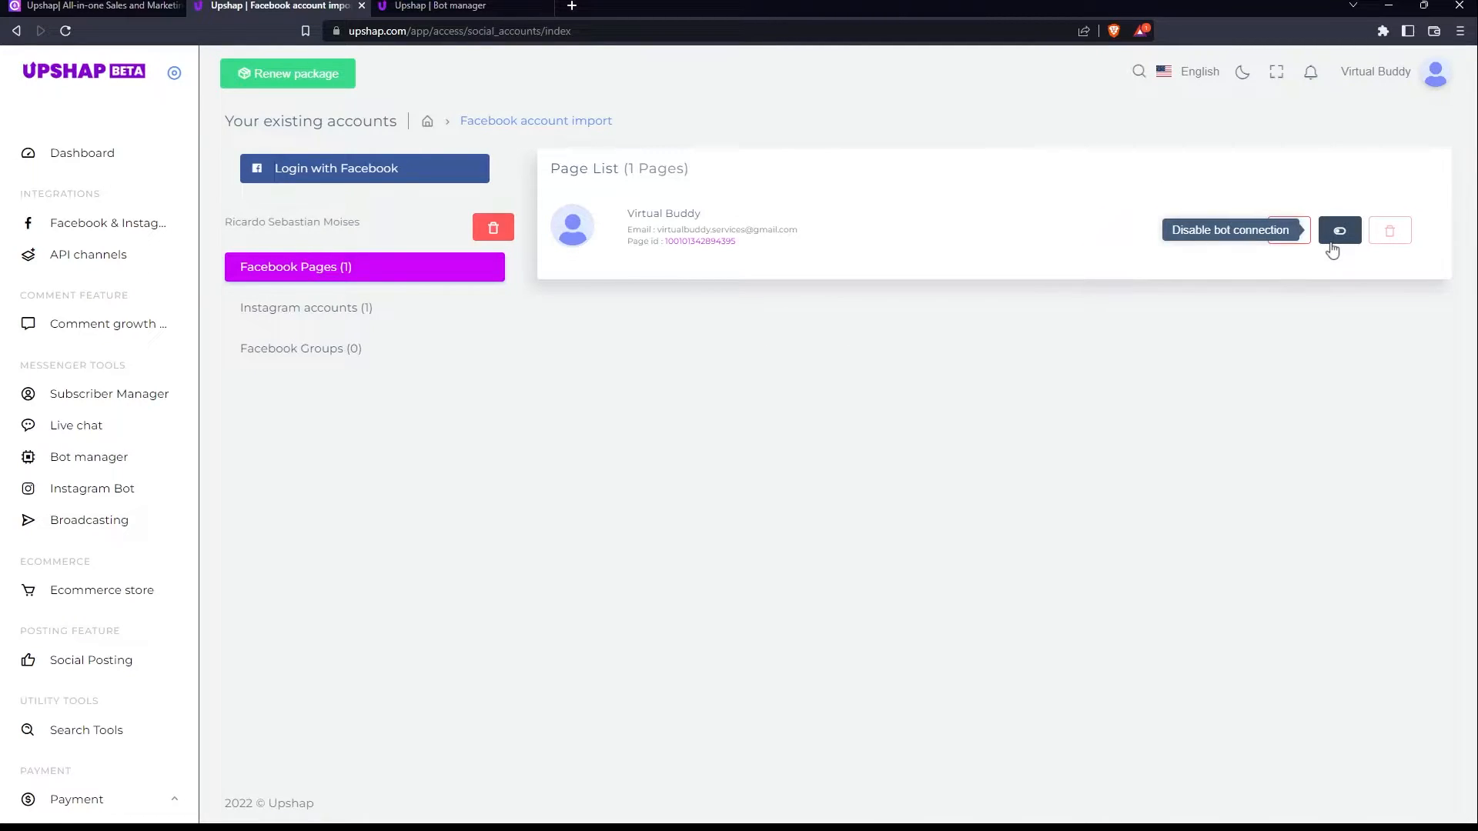
click(132, 404)
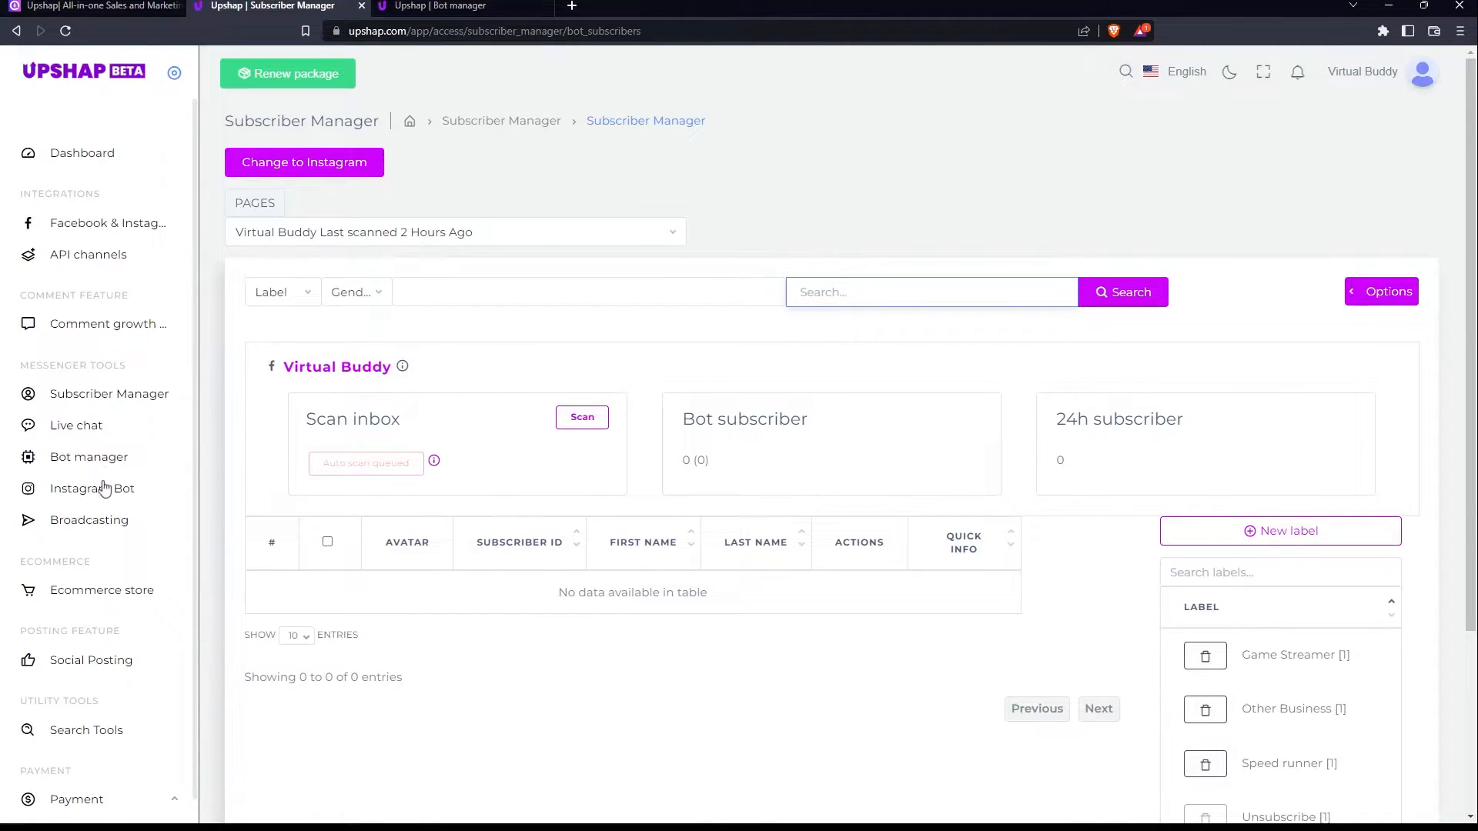
Open the Virtual Buddy bot's general settings and examine the chat with human email field.
click(106, 458)
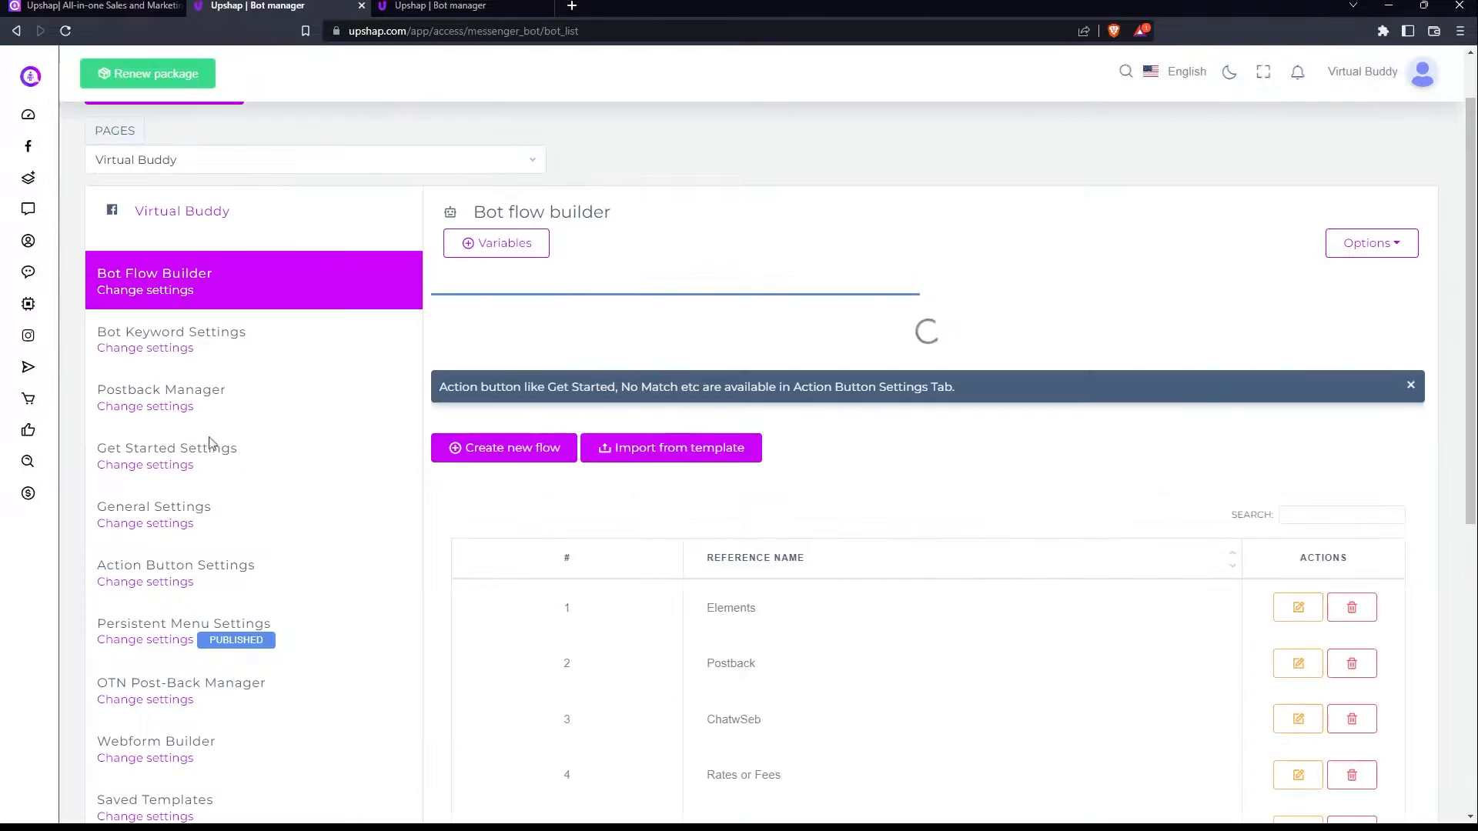
click(152, 526)
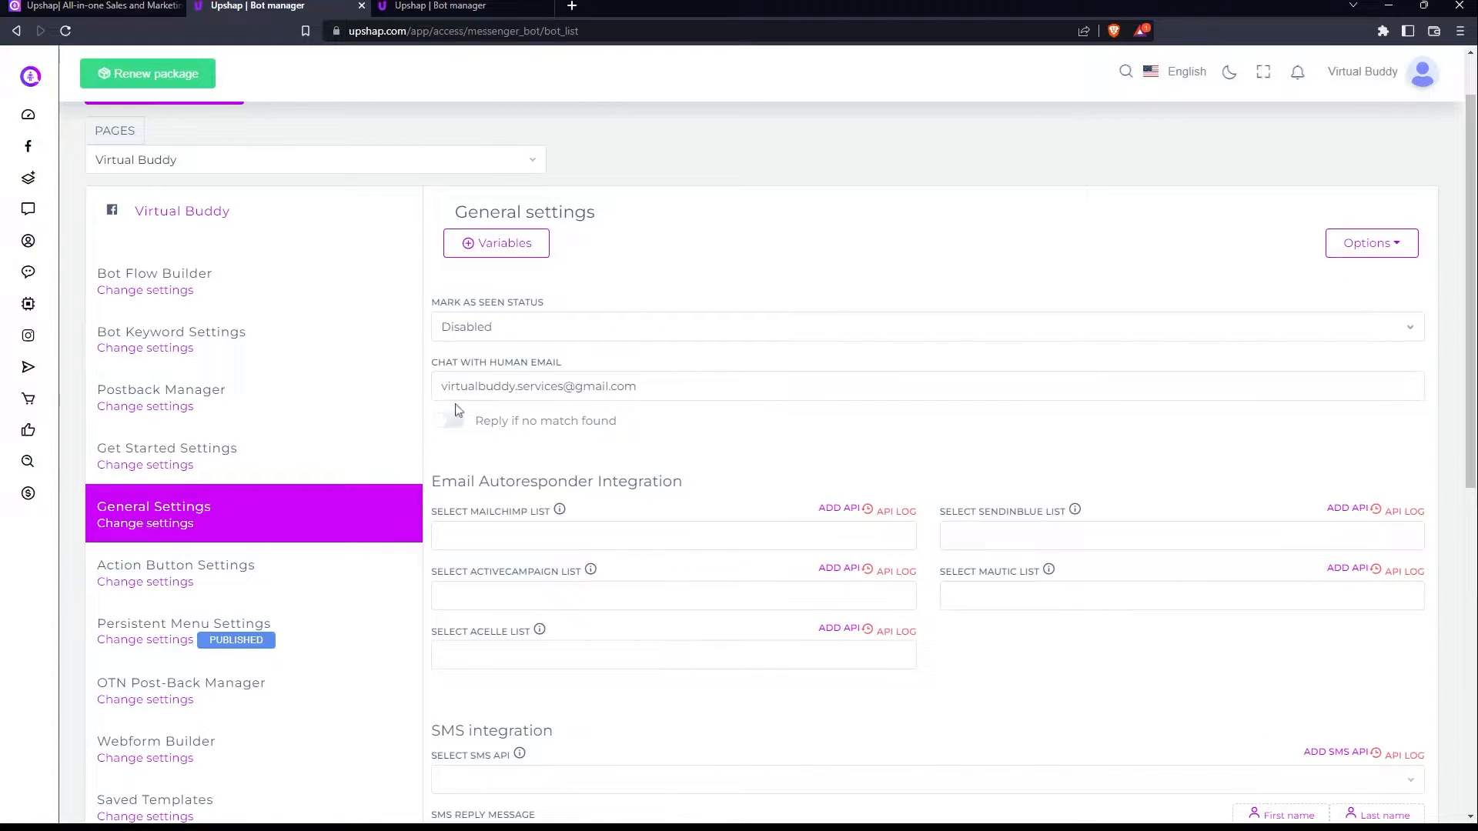
drag(435, 370, 579, 365)
click(579, 363)
Open the flow named Start from the bot flow list for editing.
key(ctrl+Tab)
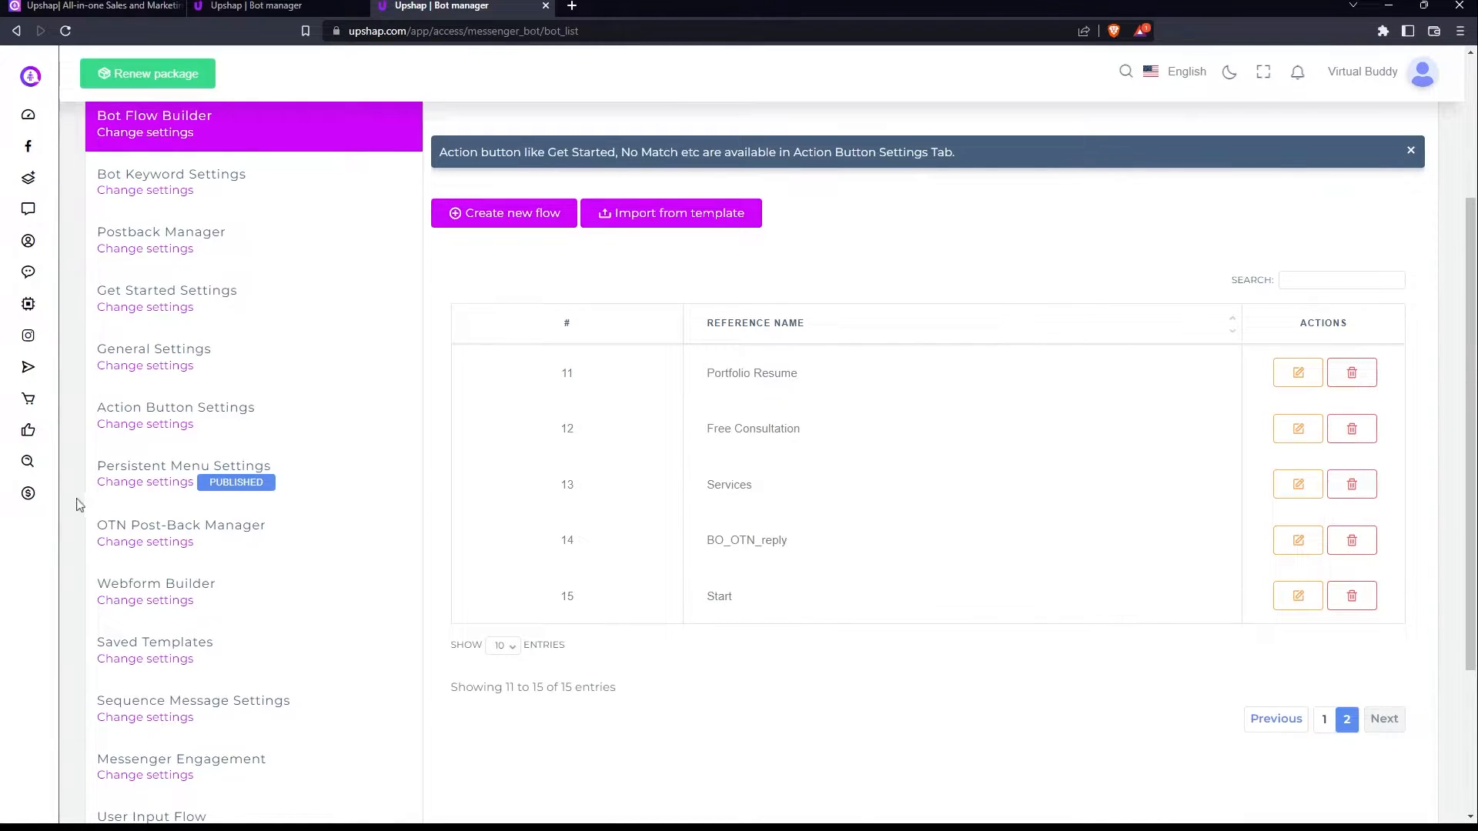
mouse_move(3, 456)
click(1313, 599)
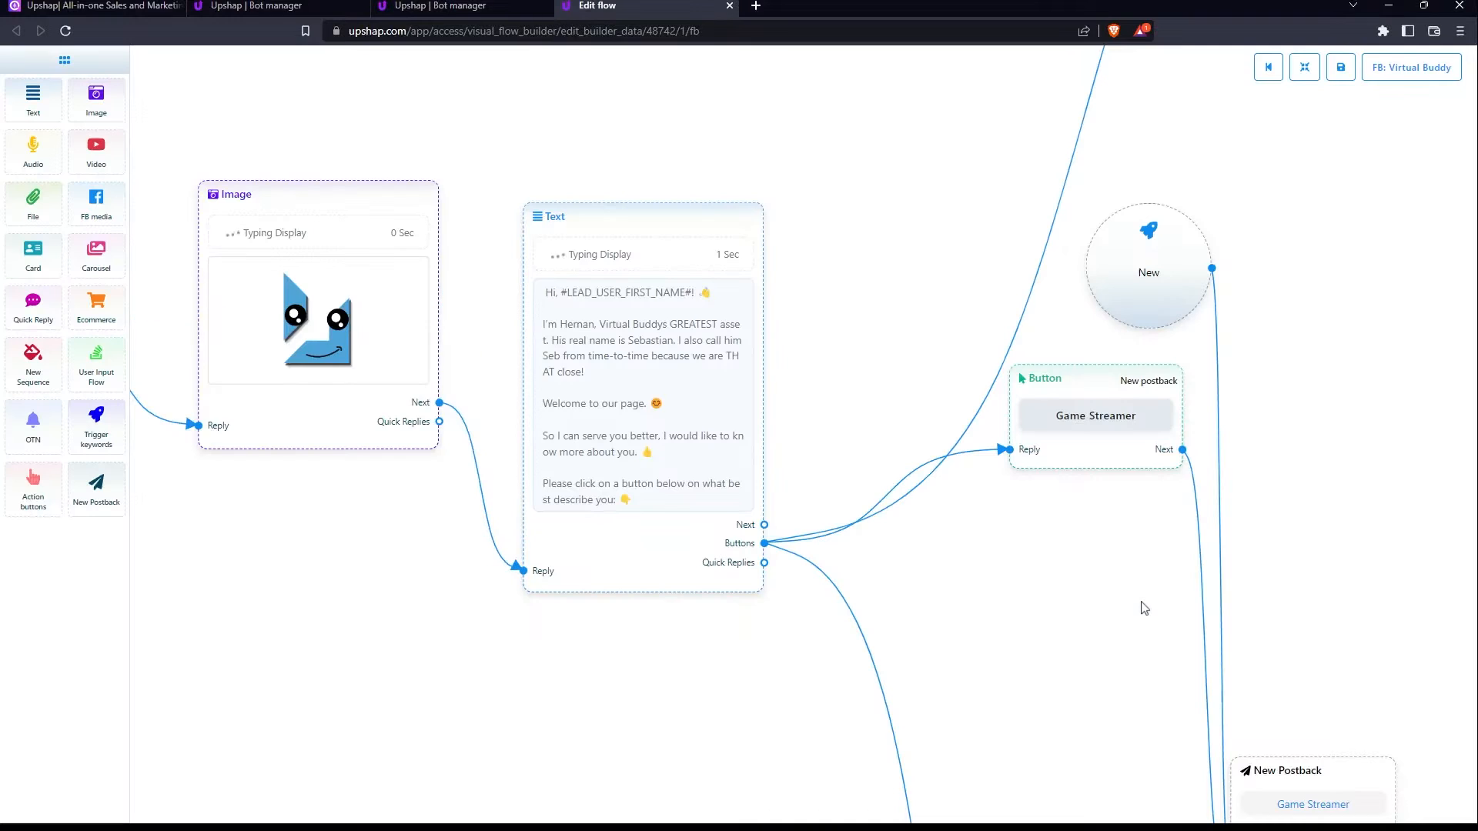
Examine the Start flow from its trigger keywords and welcome messages through the Game Streamer, Game Speedrunner and Other Business branches.
drag(446, 599, 966, 672)
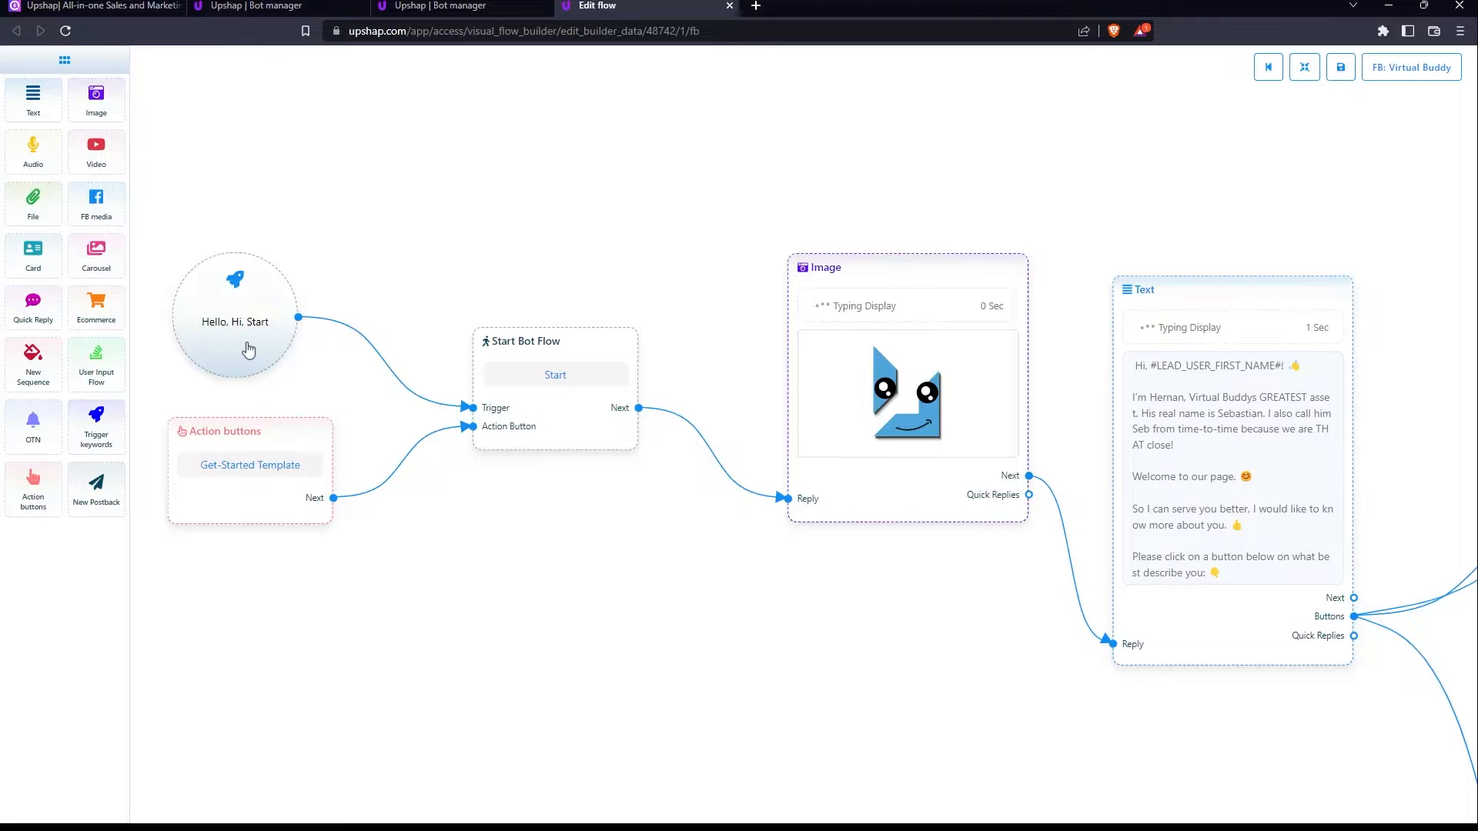
drag(1008, 640, 417, 641)
scroll(1028, 610, down, 3)
drag(1065, 640, 880, 528)
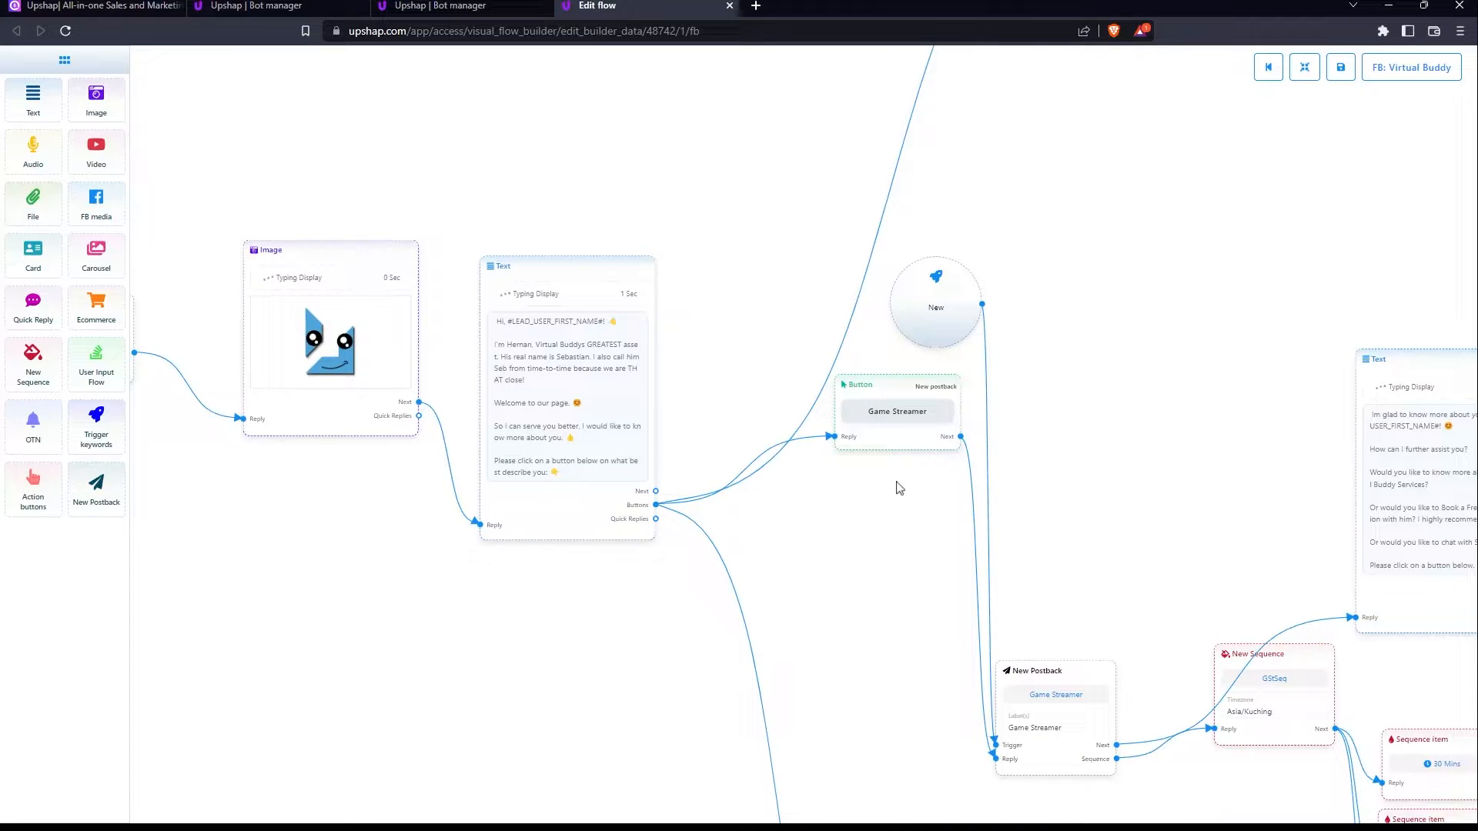
drag(923, 643, 716, 313)
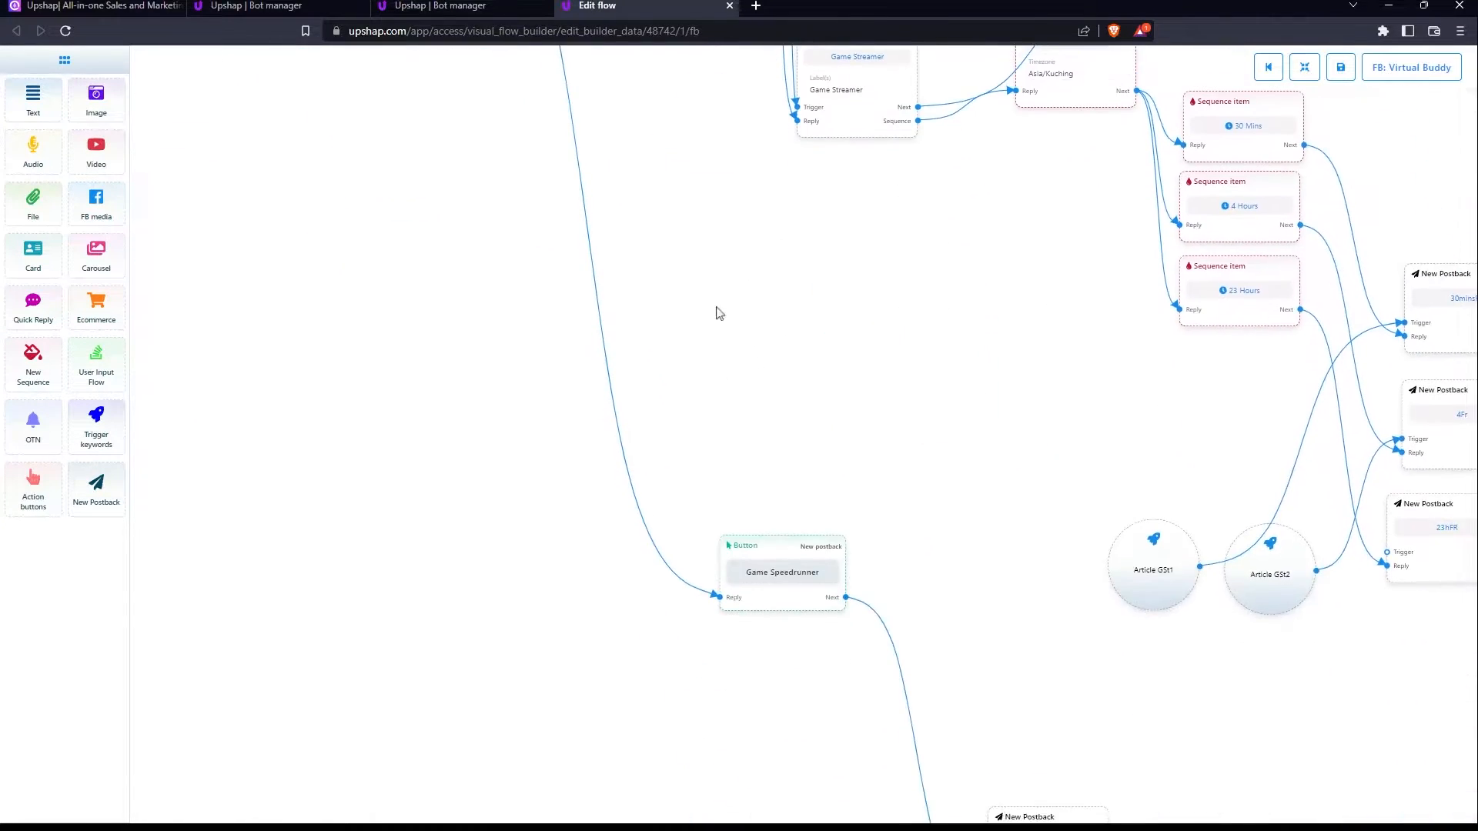
drag(897, 341, 851, 741)
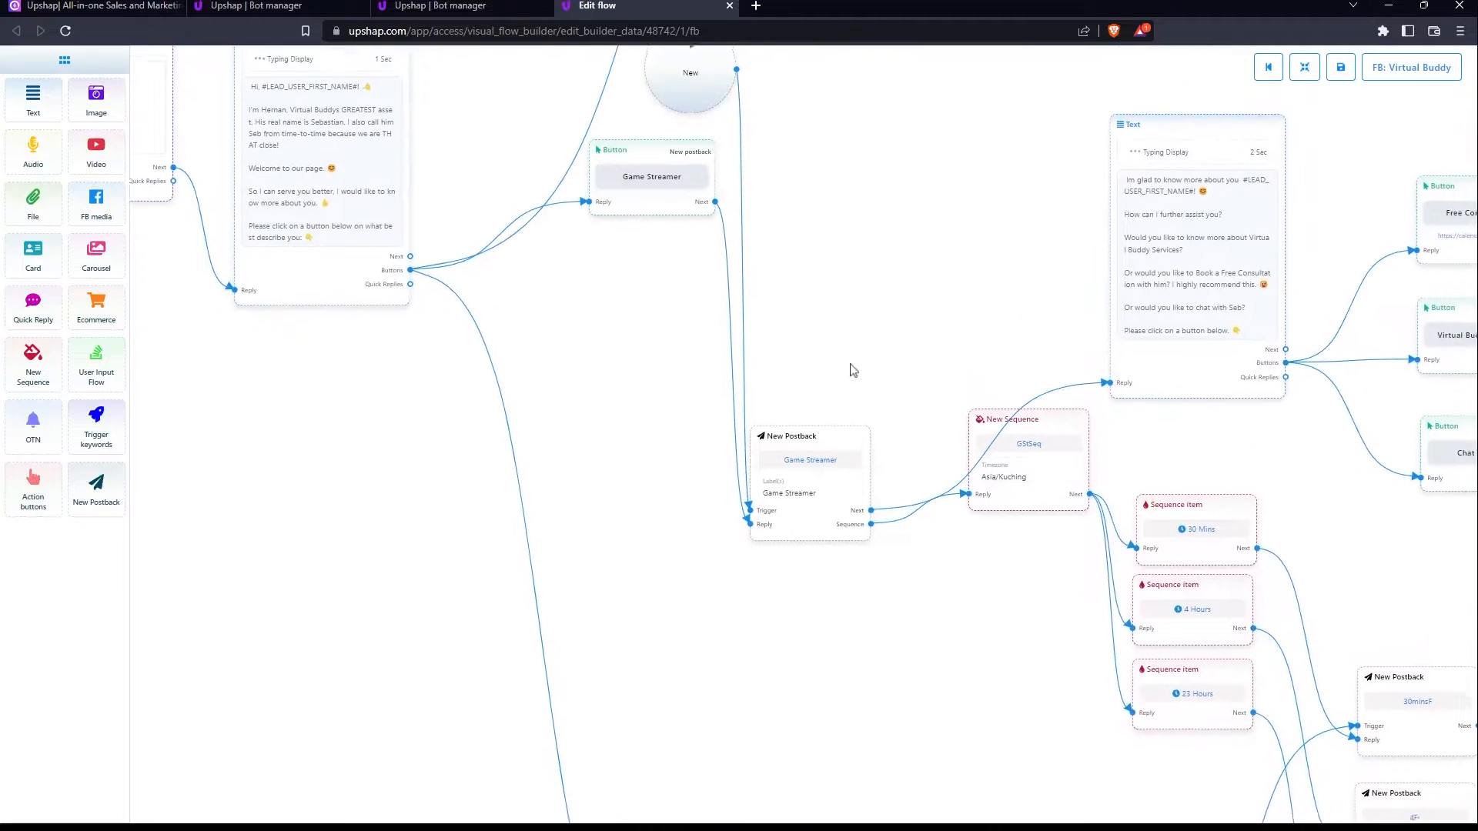
drag(851, 367, 836, 635)
drag(835, 336, 785, 508)
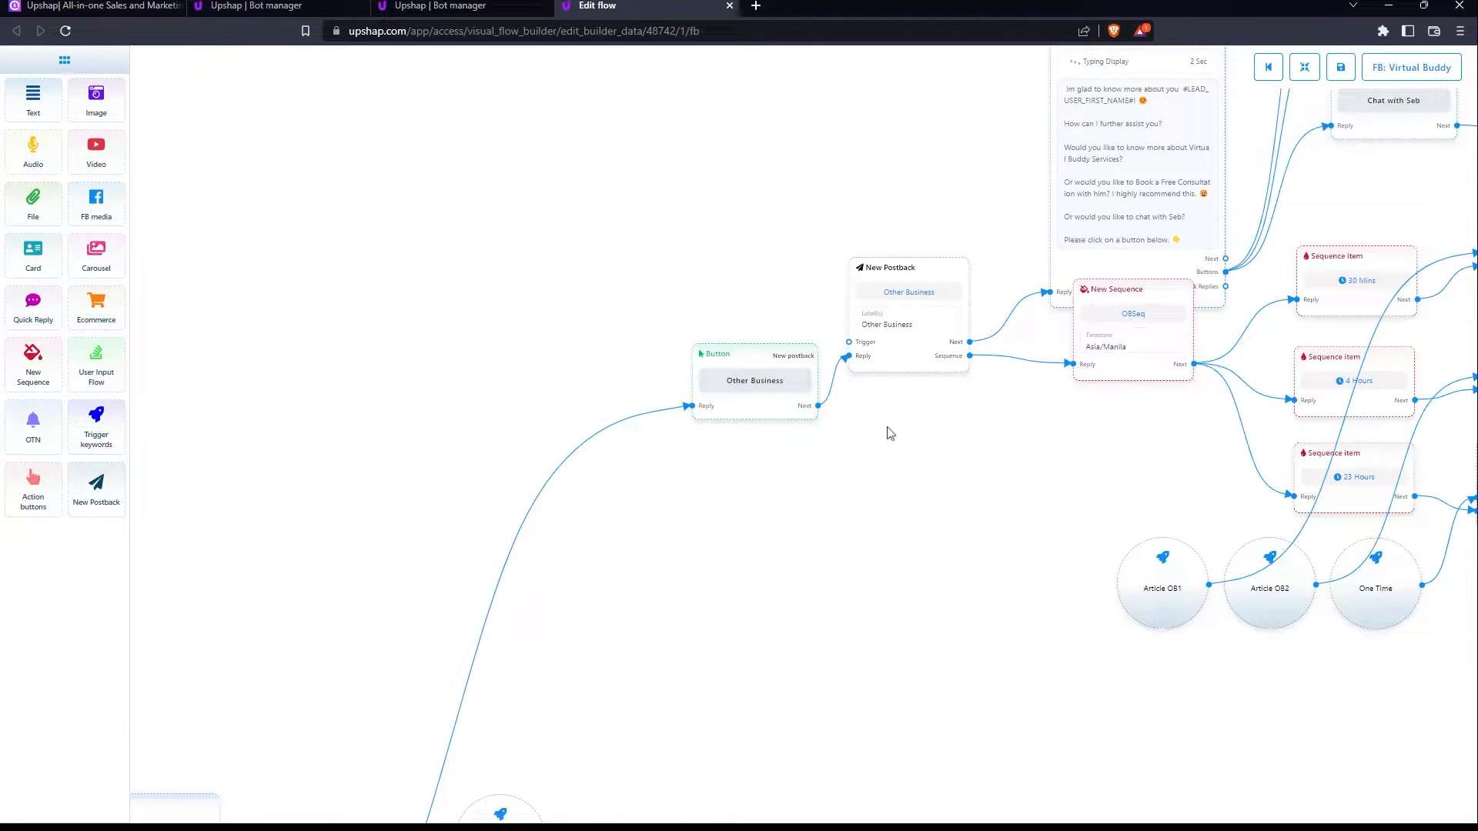
Inspect the label choices of the Other Business postback, and view the Game Streamer branch's follow-up message and buttons.
click(893, 327)
click(1367, 197)
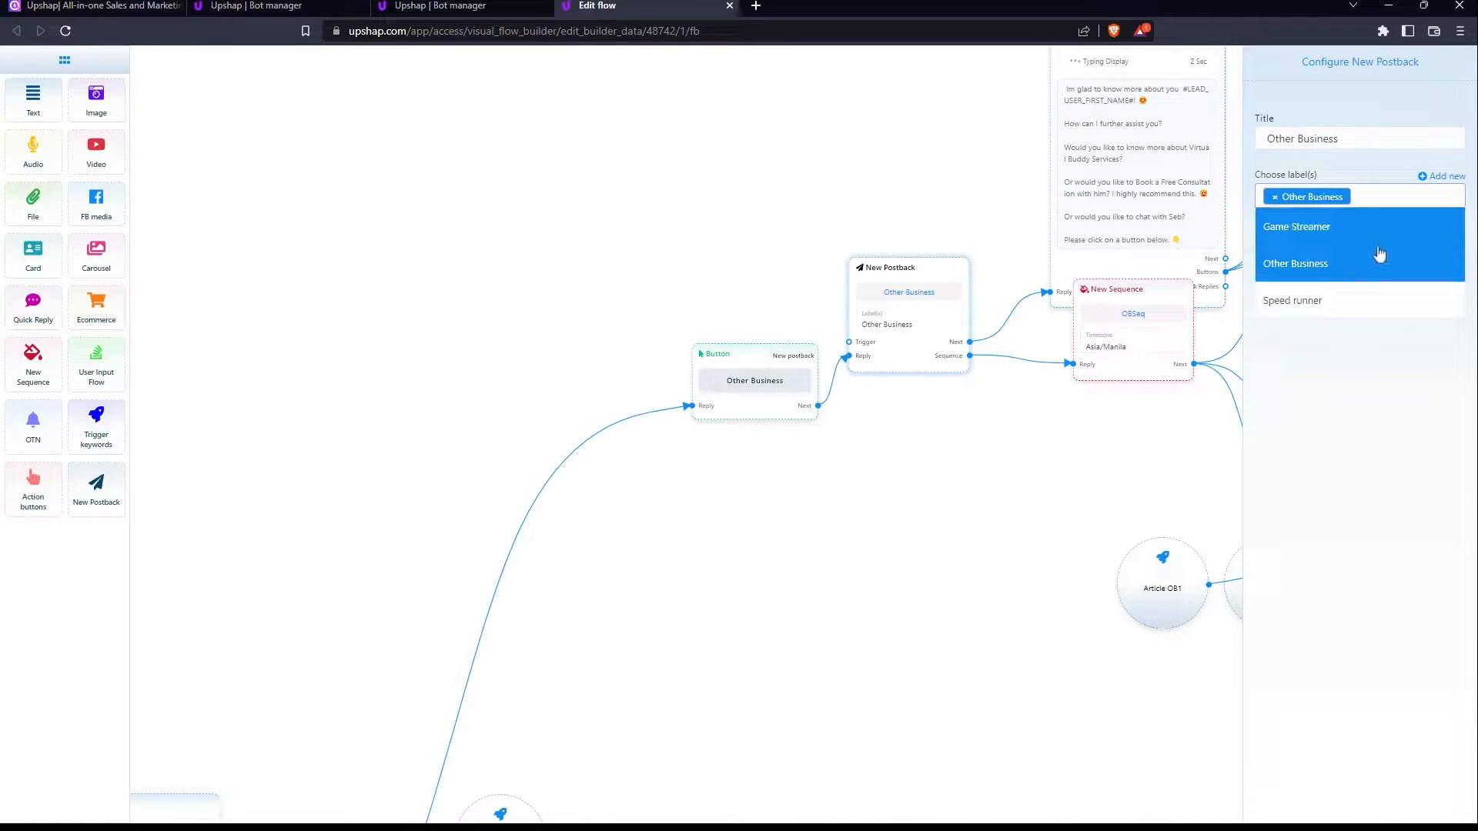
click(1315, 407)
click(1437, 301)
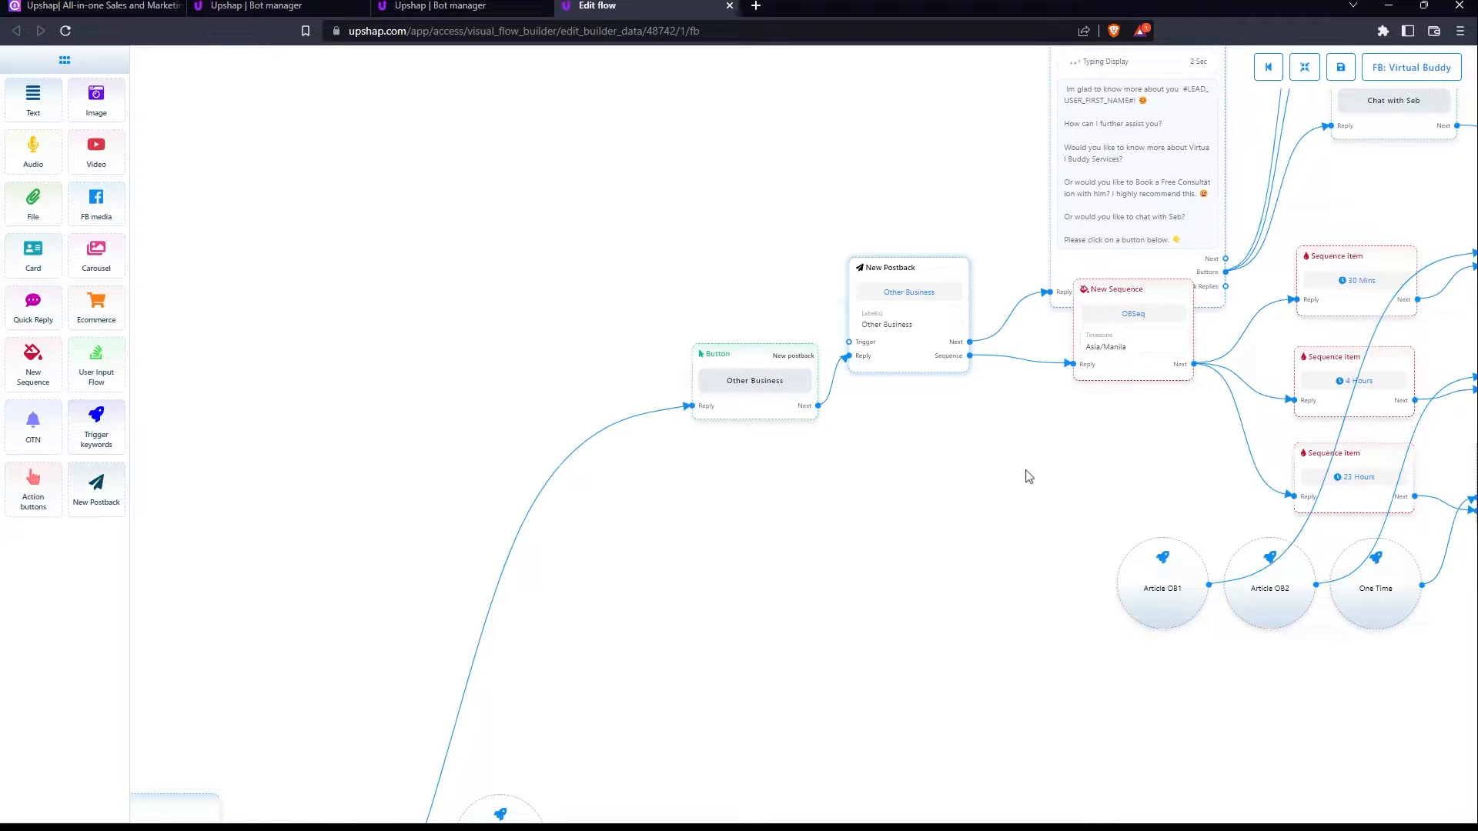
scroll(842, 508, down, 10)
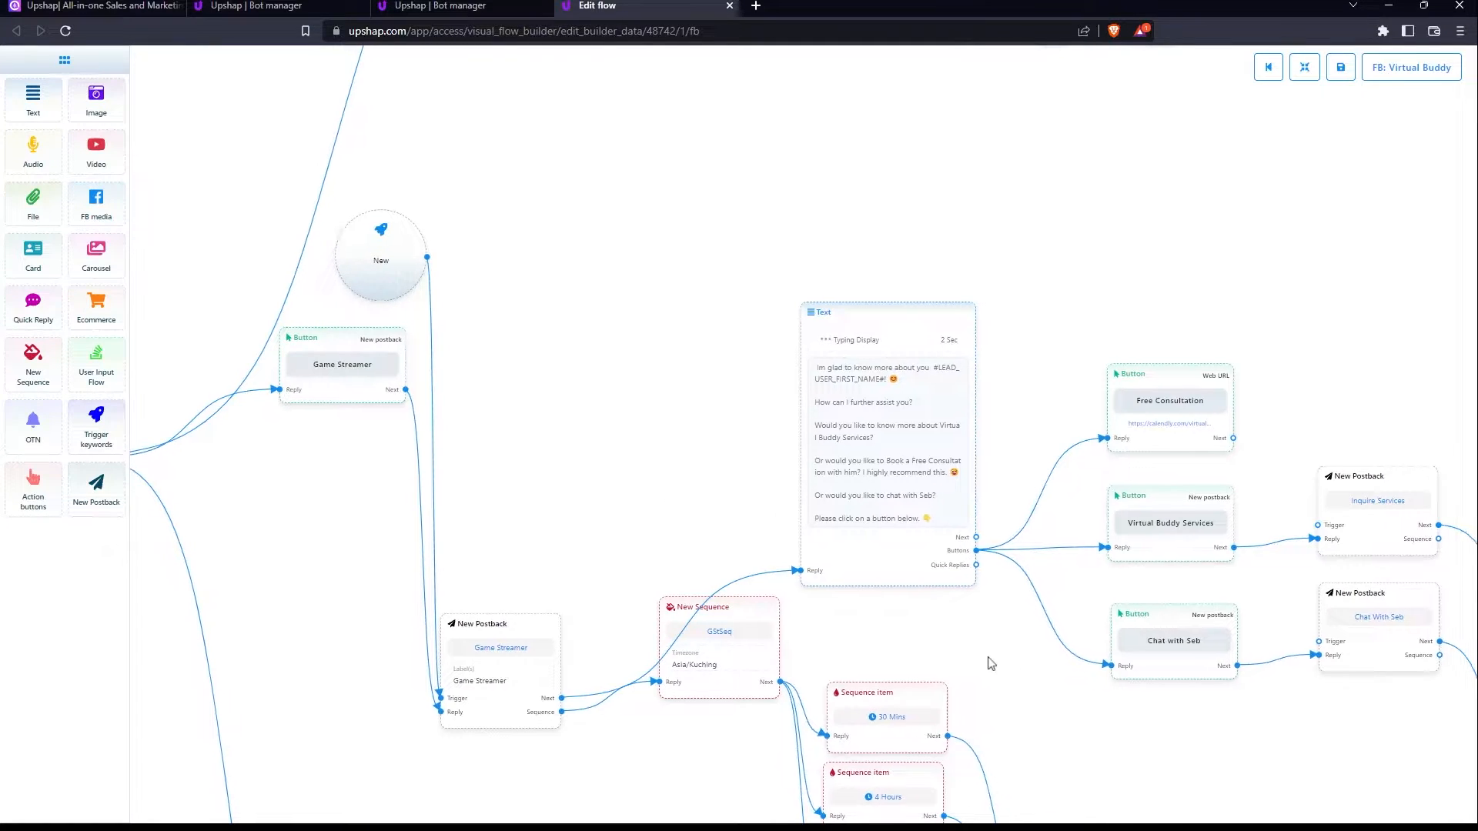
drag(986, 660, 778, 659)
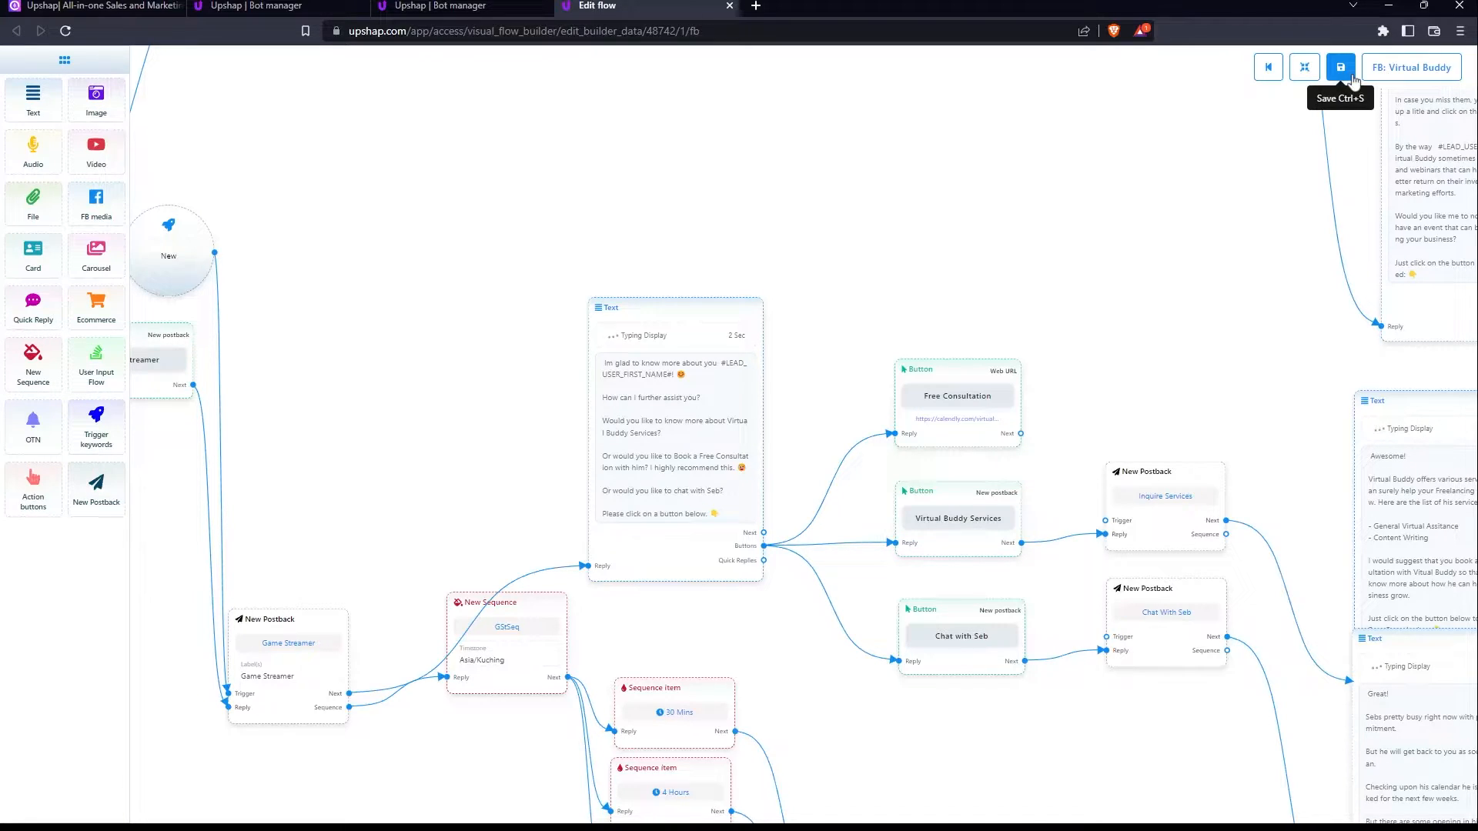
Return to the bot manager and view the first page of the saved flow list.
click(414, 4)
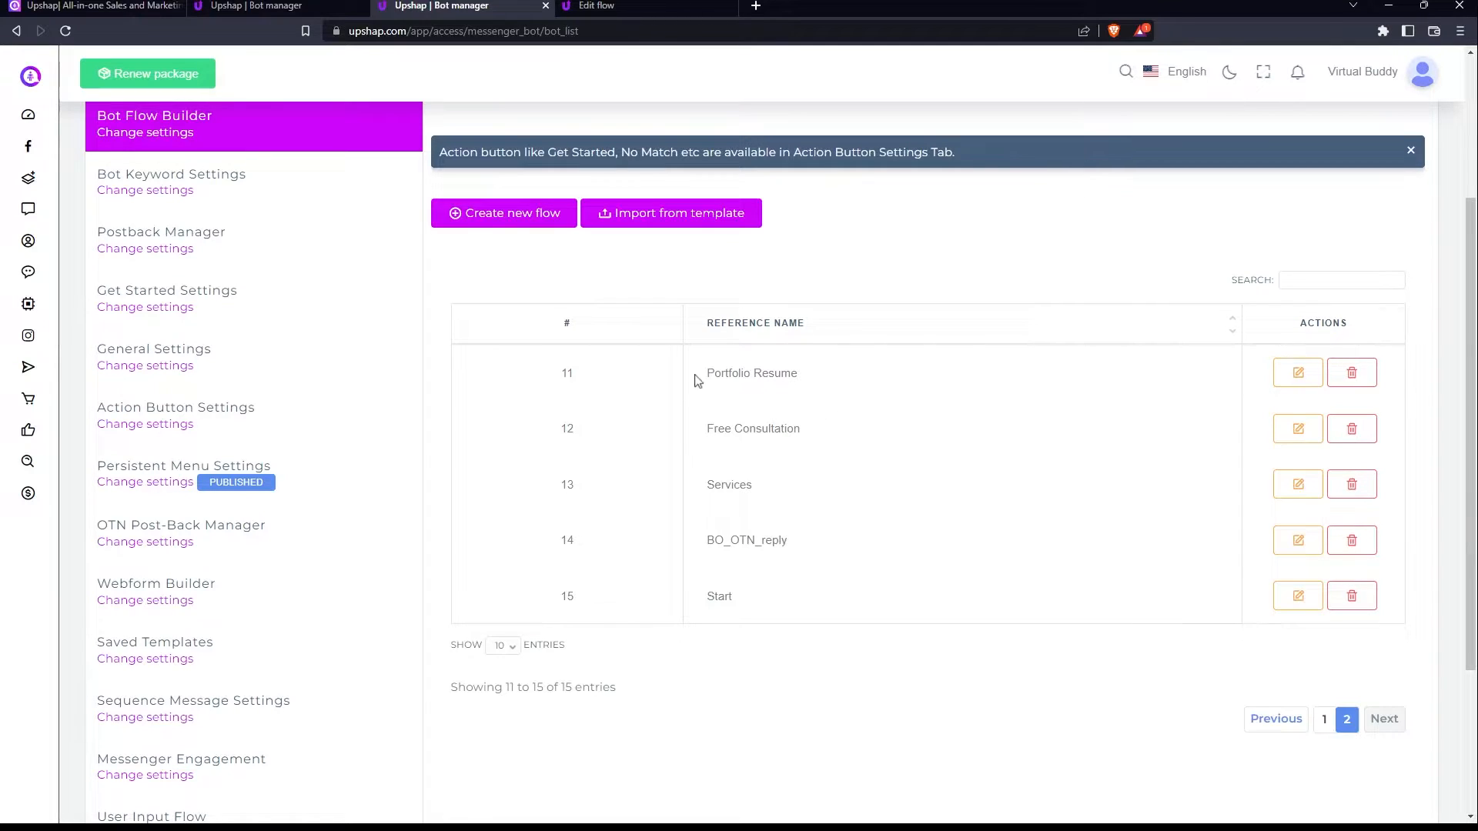
click(1324, 719)
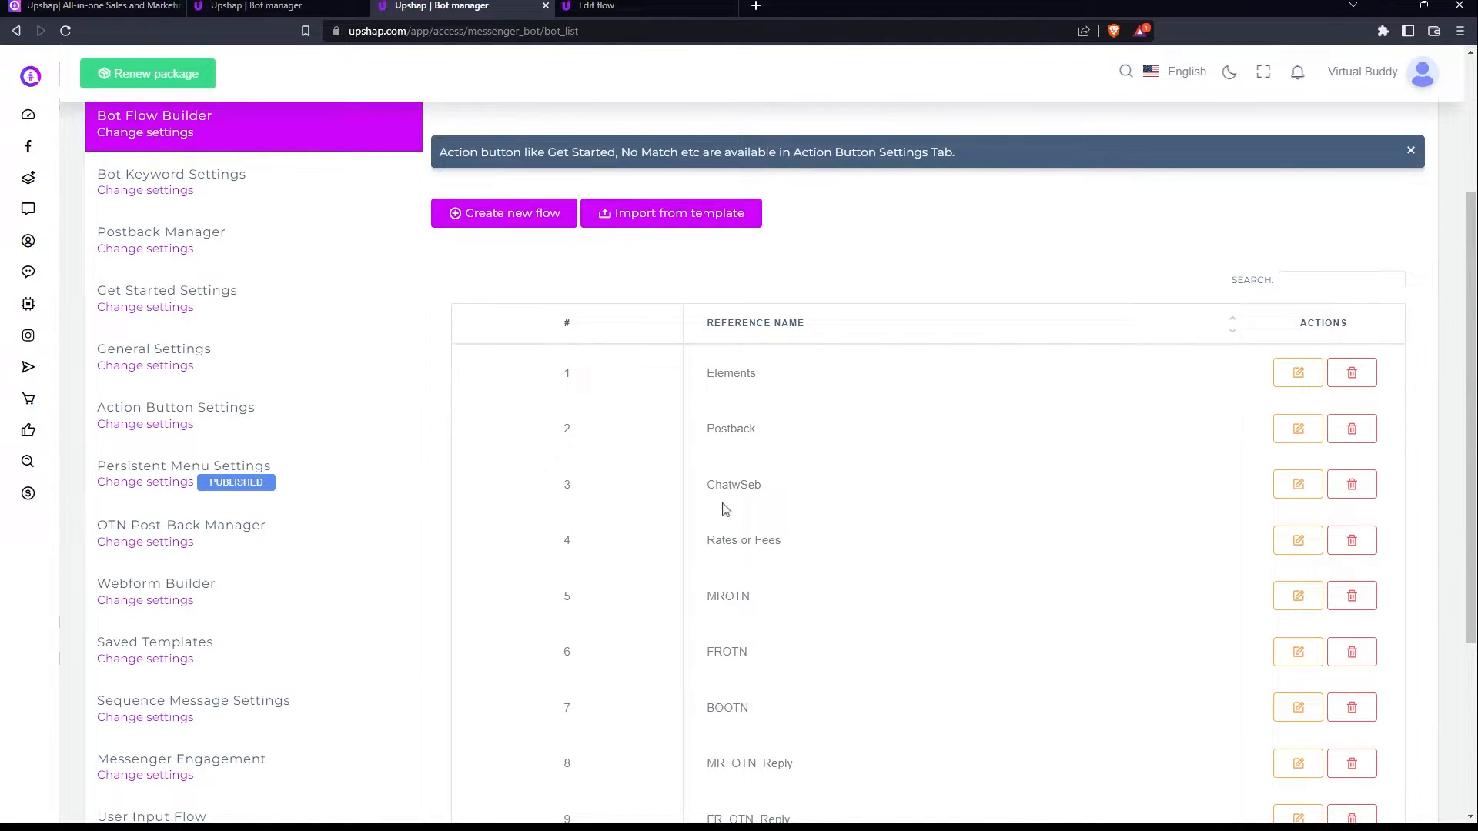
scroll(723, 510, down, 1)
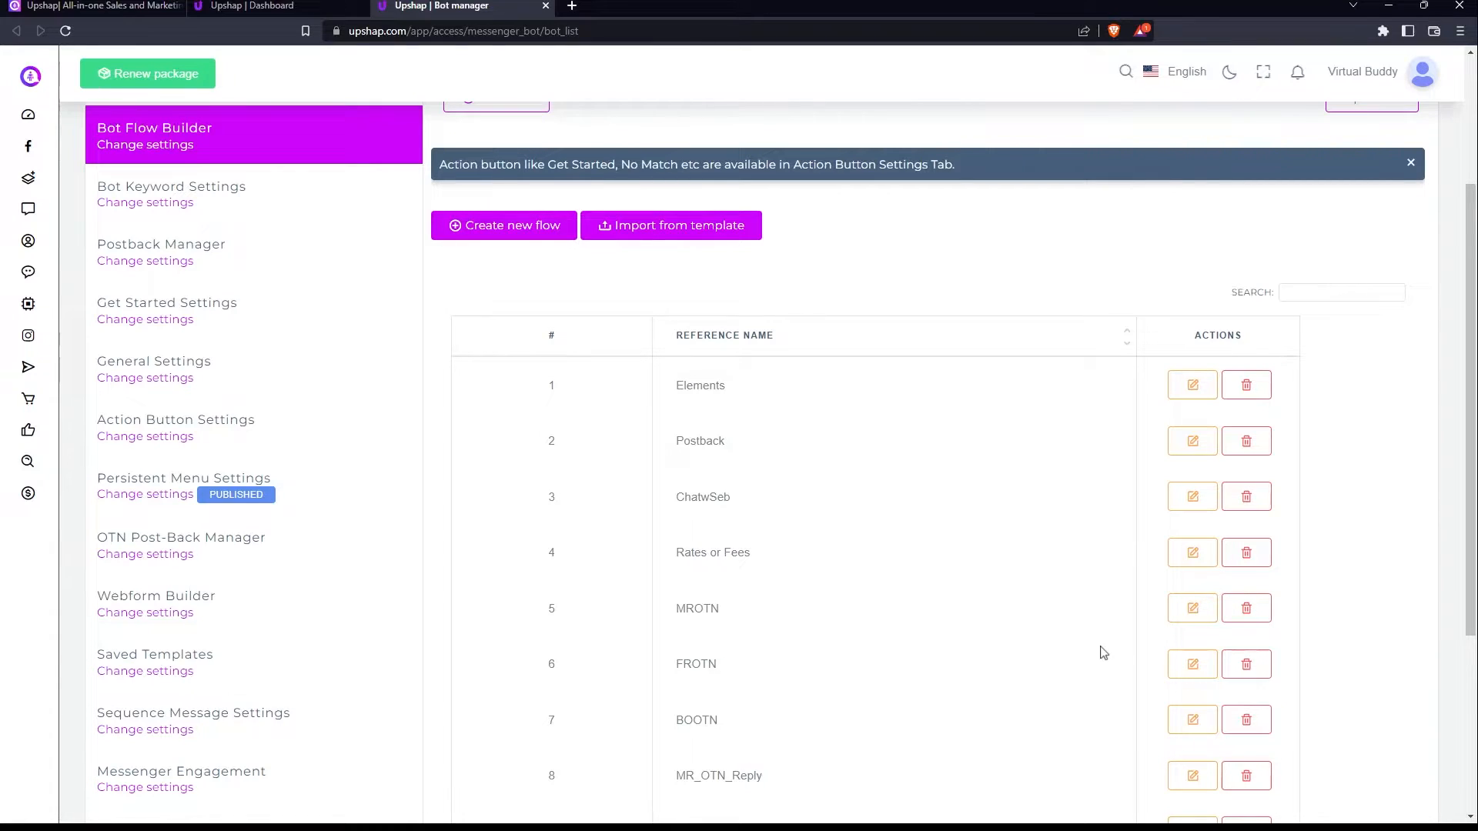
In the Get Started Settings, disable the get started button and enable the ice breakers to display their question blocks.
click(174, 320)
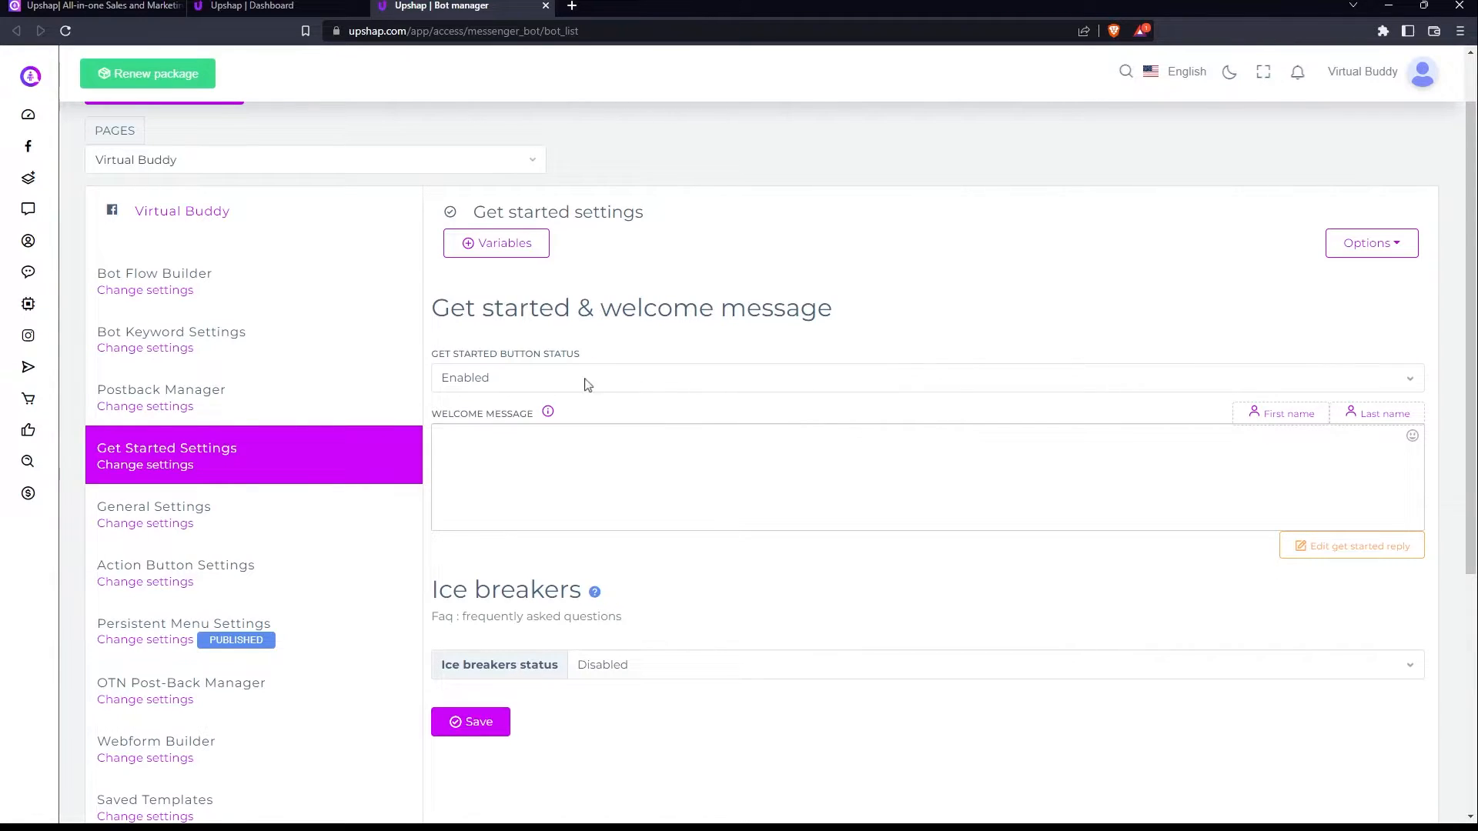
click(513, 377)
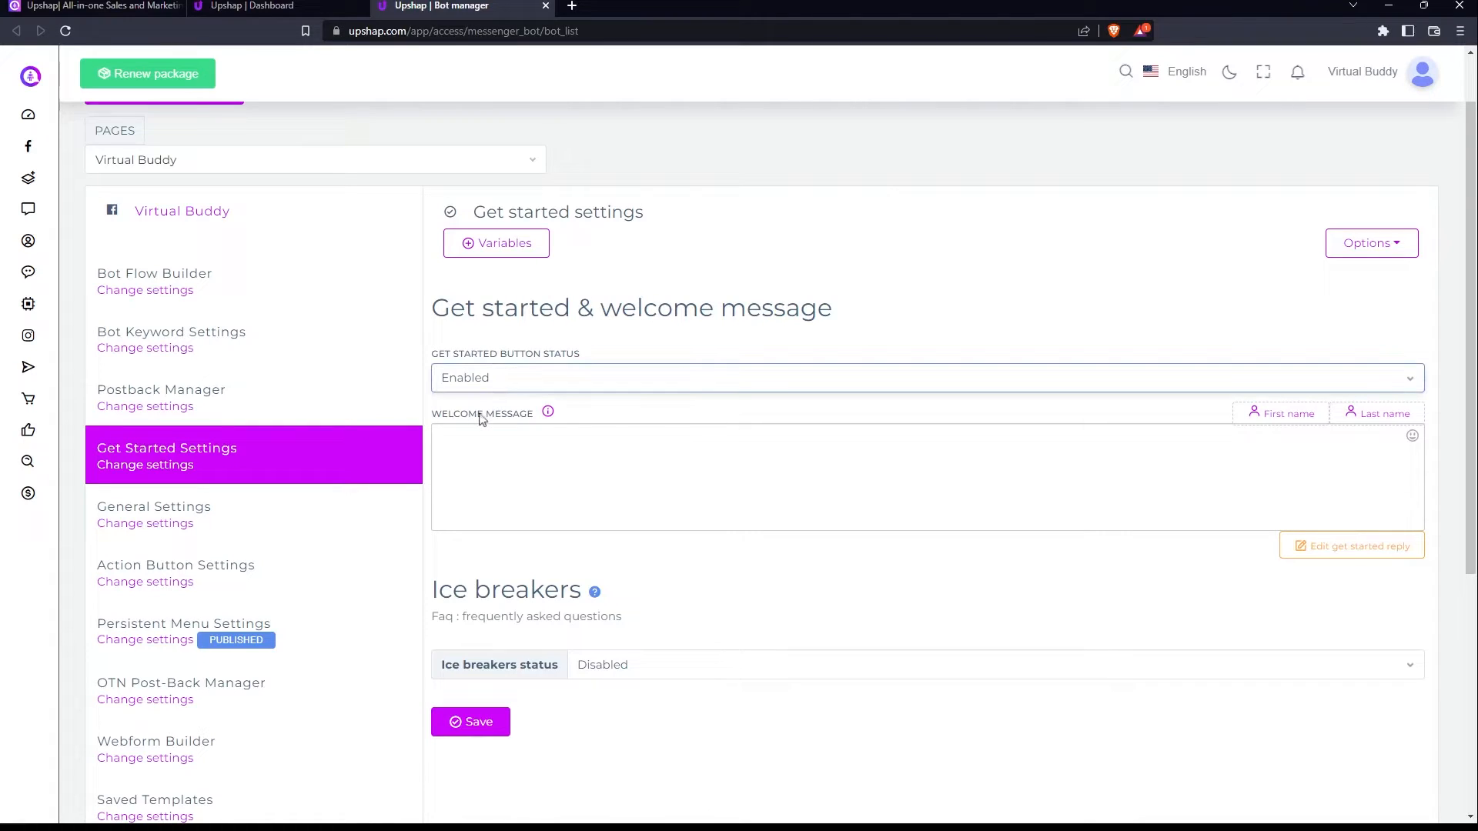
click(481, 414)
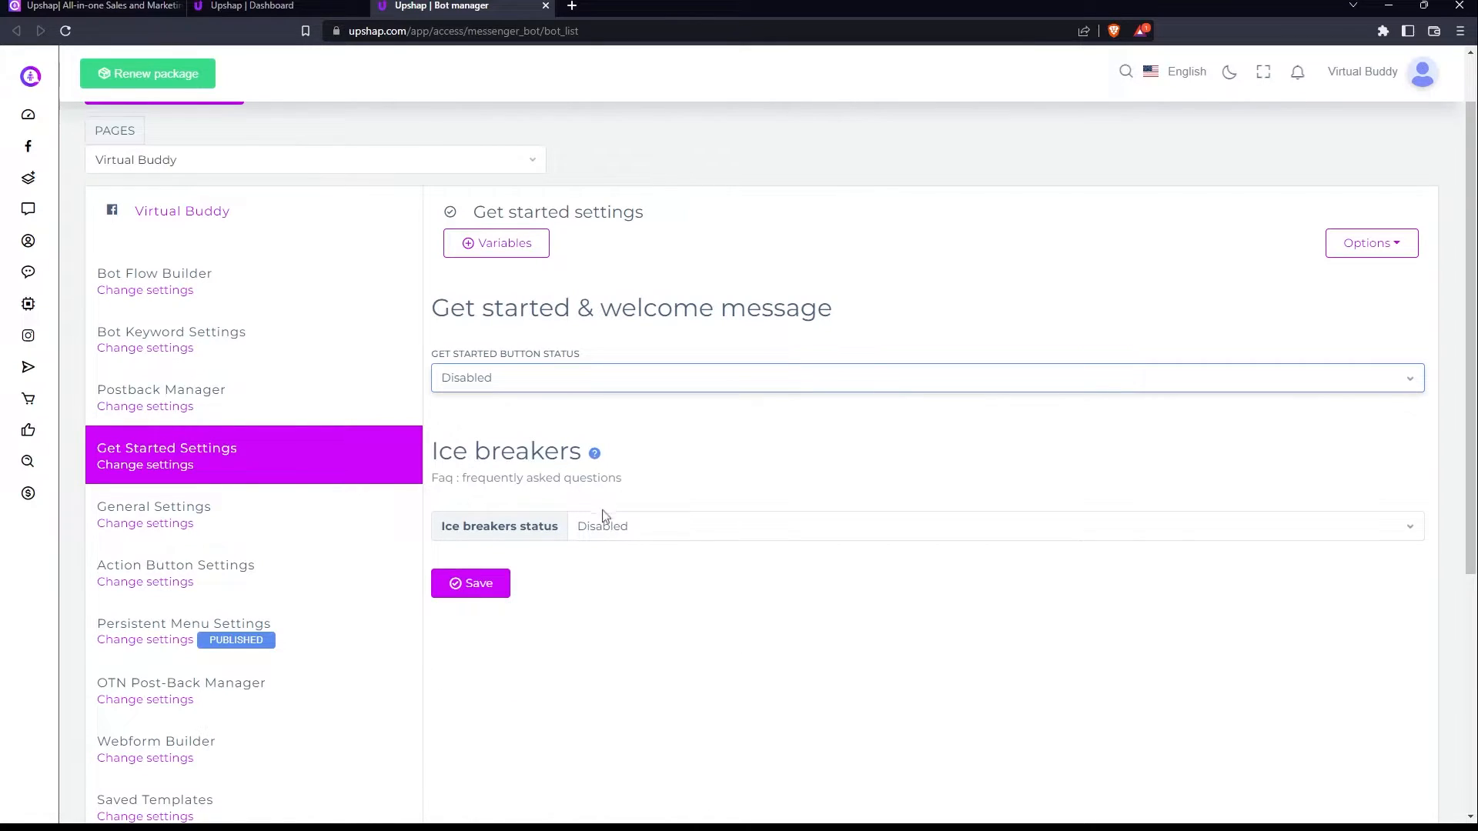
click(619, 530)
click(622, 555)
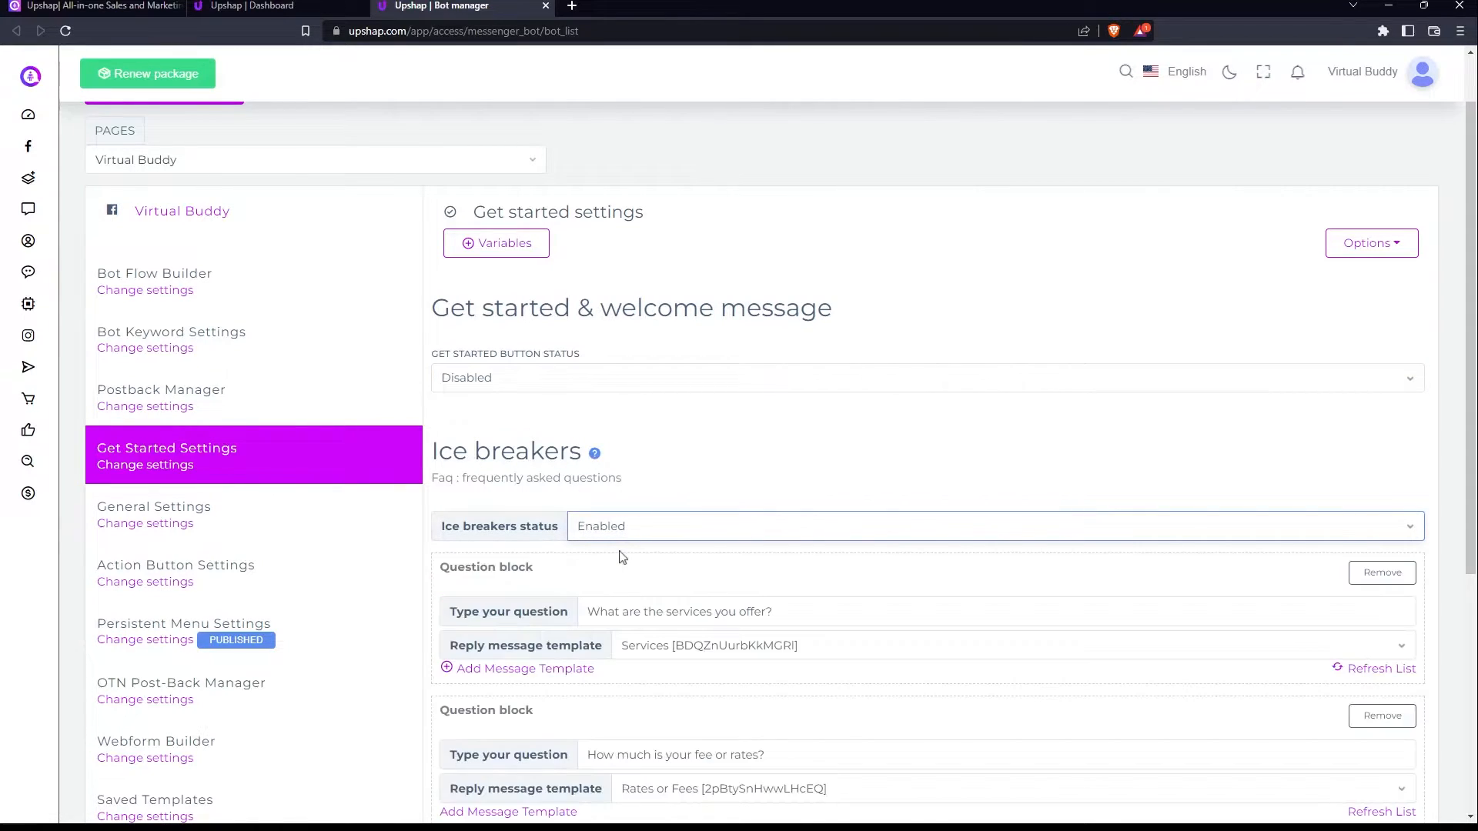
scroll(645, 549, down, 2)
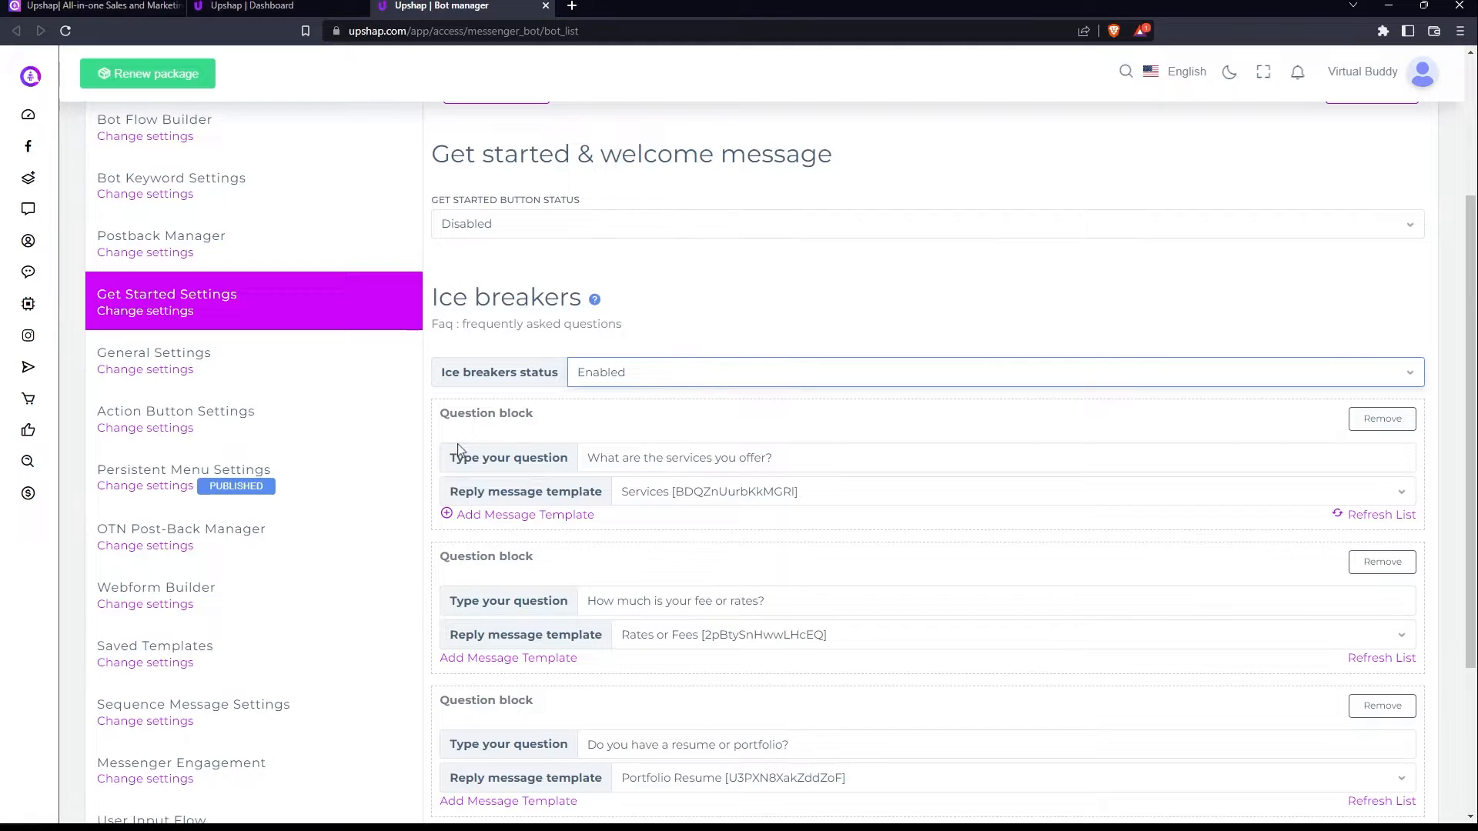
Disable the ice breakers, enable the get started button, and save the settings.
click(613, 375)
click(617, 405)
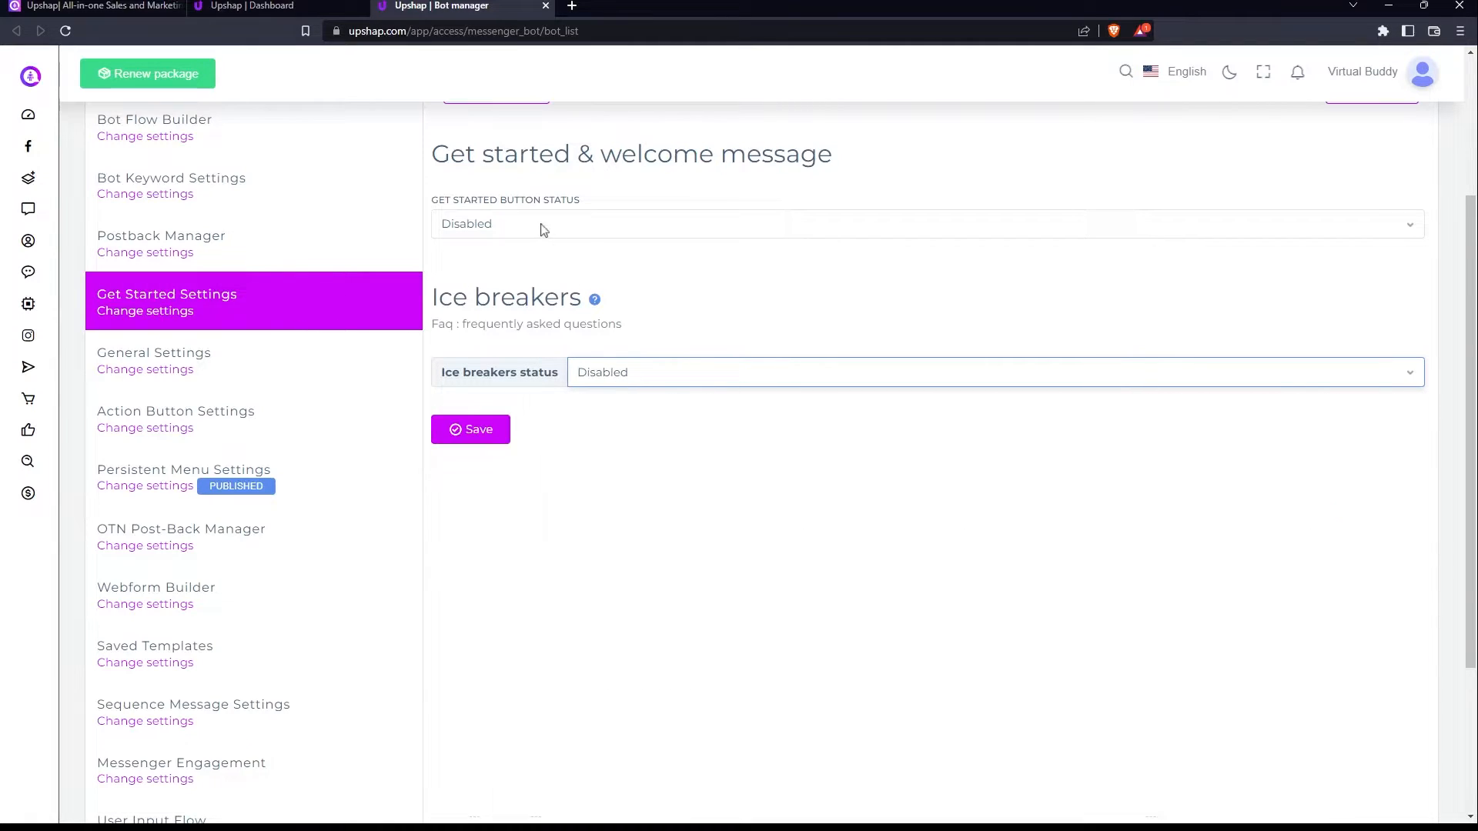
click(543, 229)
click(541, 256)
click(472, 567)
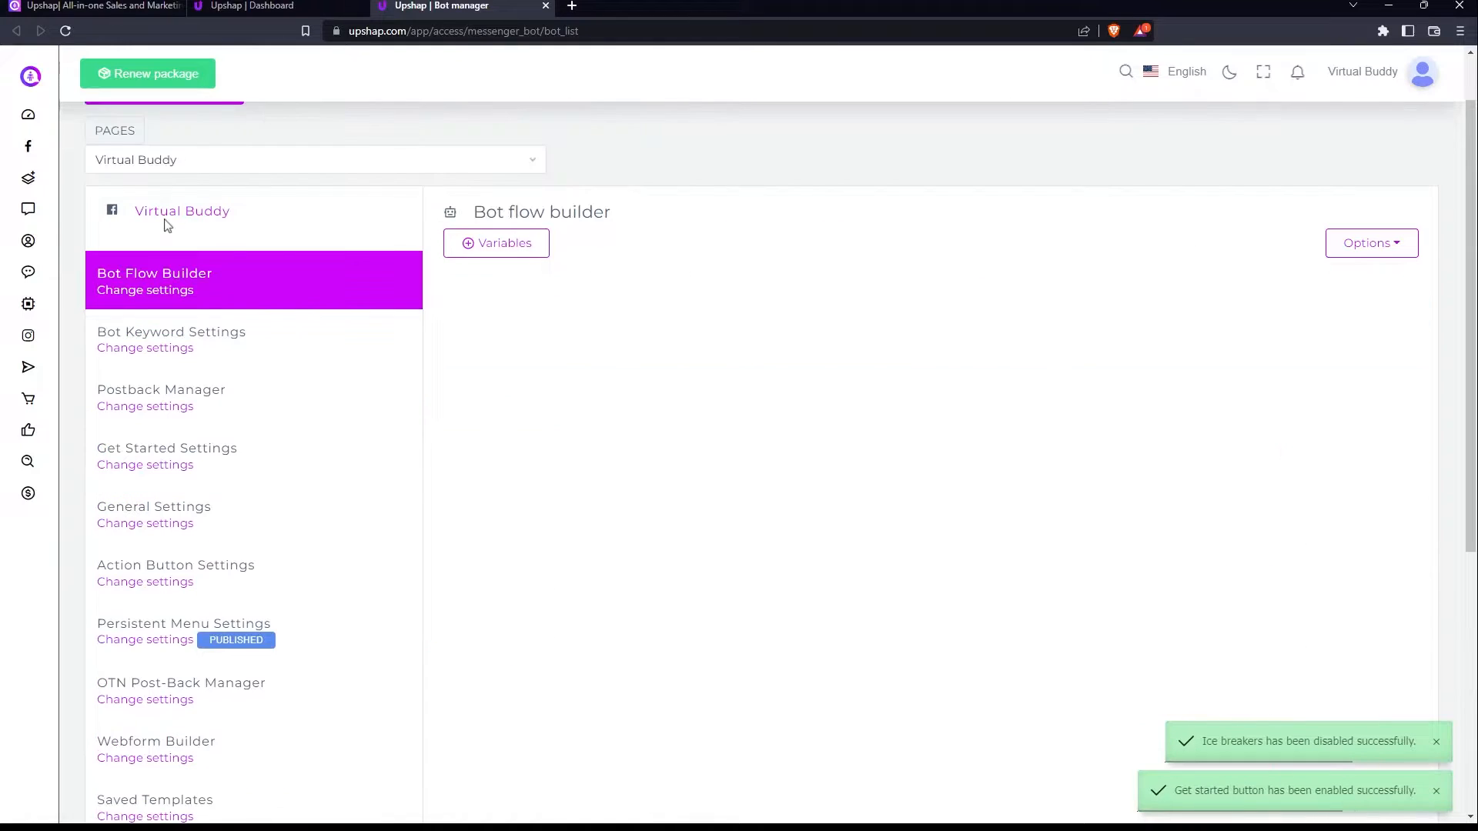
scroll(898, 573, down, 2)
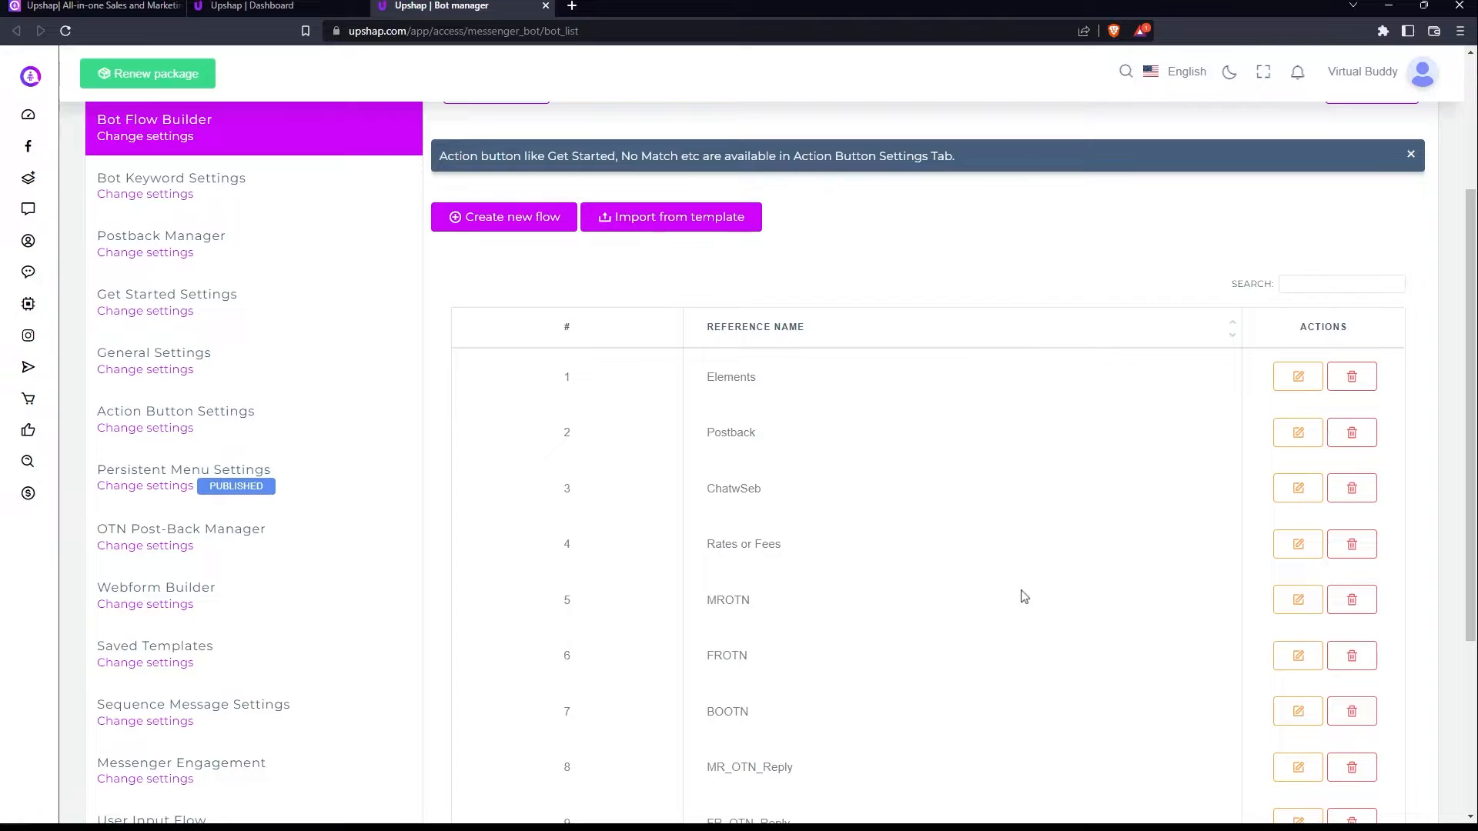
Reopen the Get Started Settings, set the get started button to Disabled and ice breakers to Enabled, and review the question blocks.
click(156, 313)
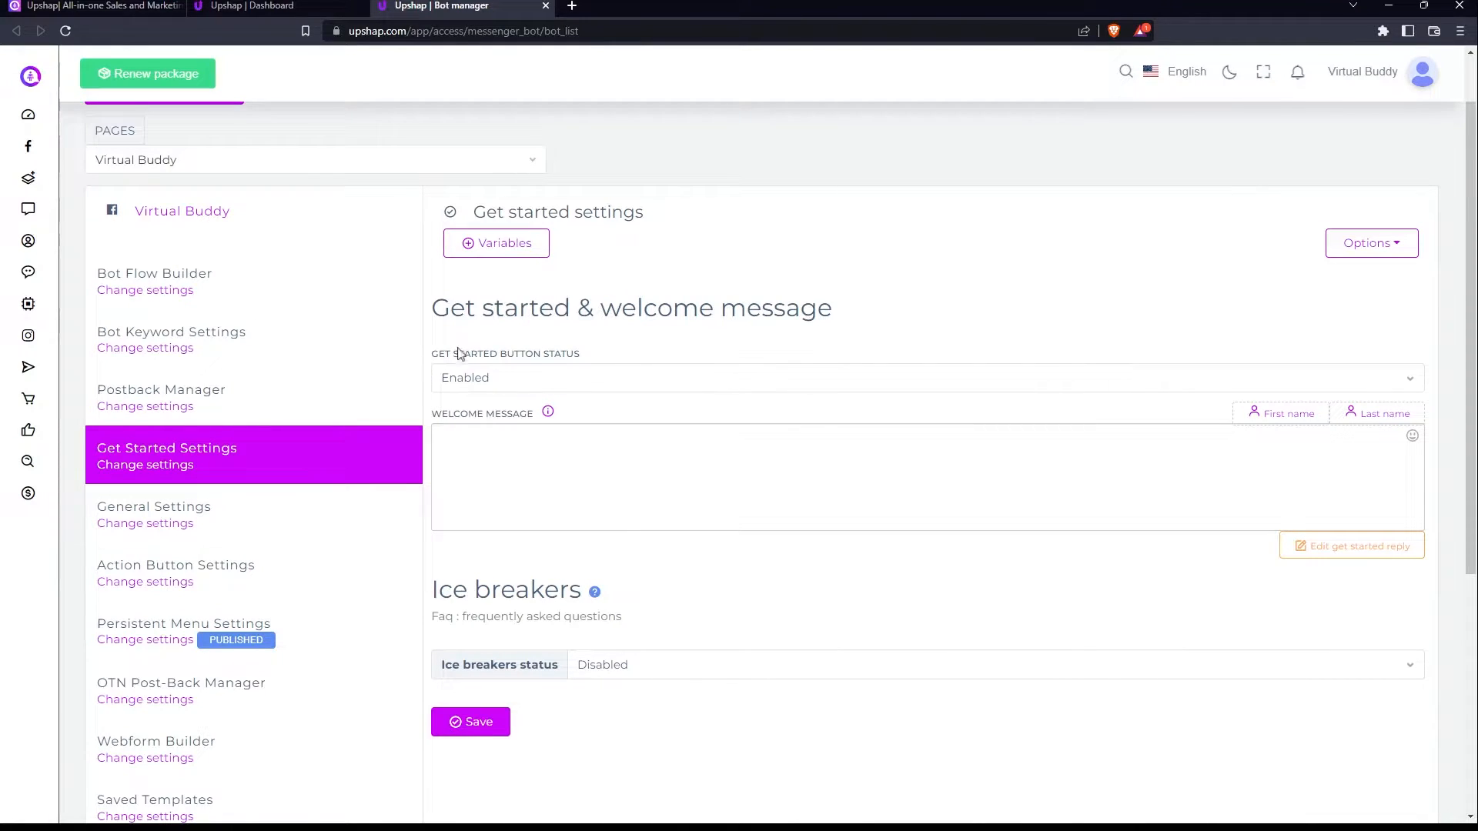
click(528, 389)
click(506, 417)
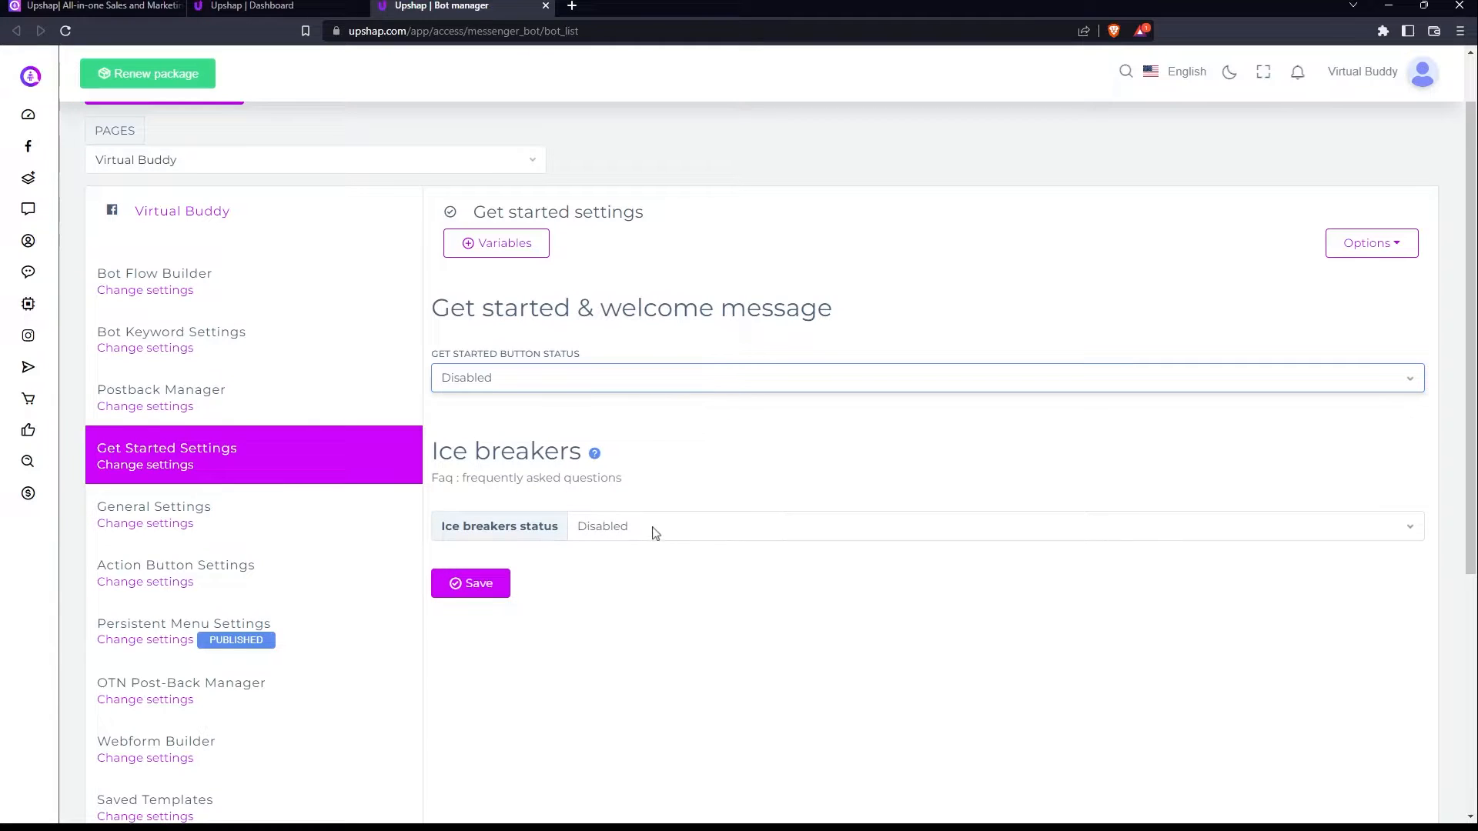
click(618, 535)
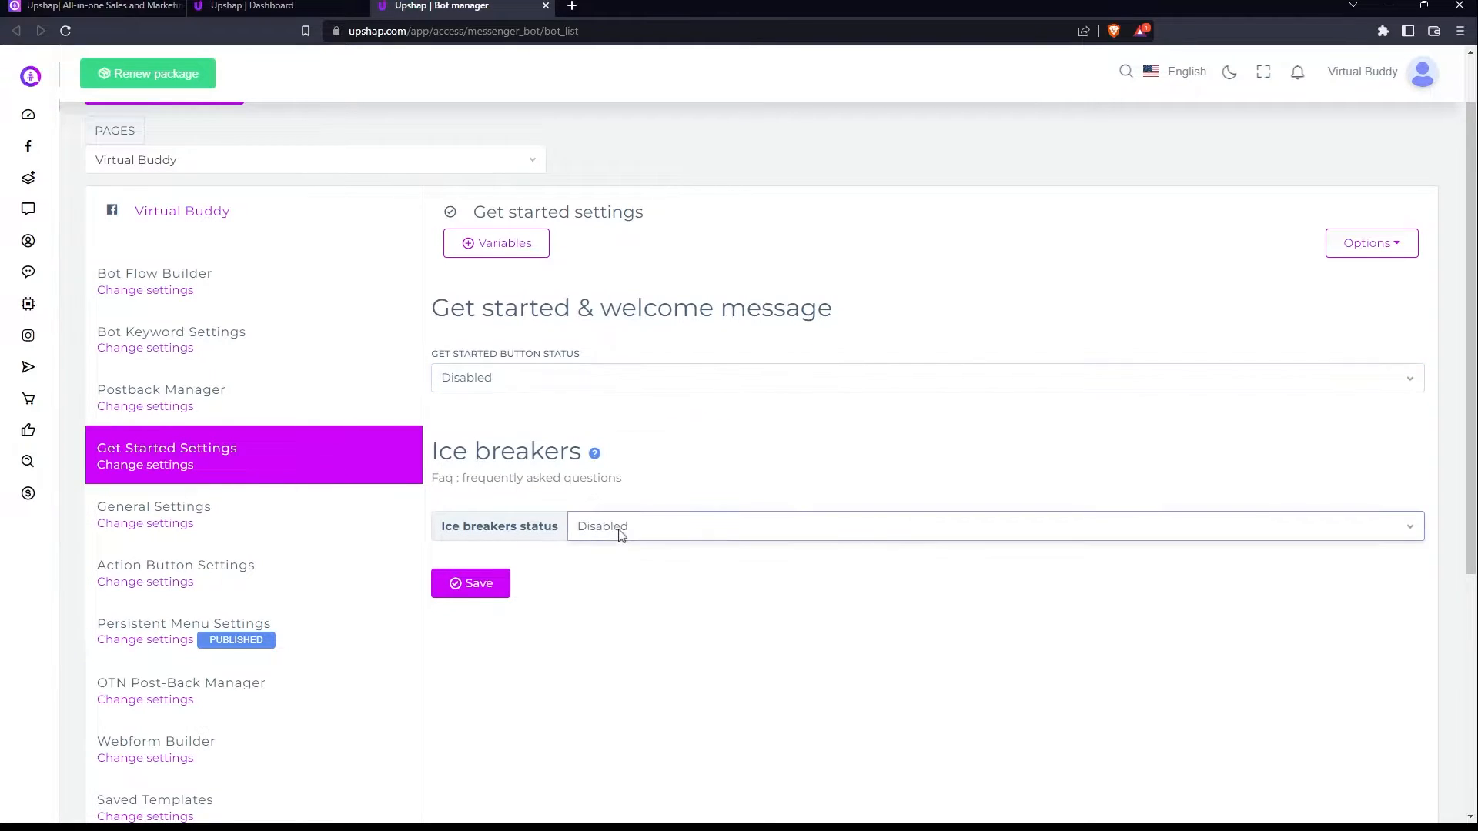
click(616, 548)
scroll(620, 548, down, 1)
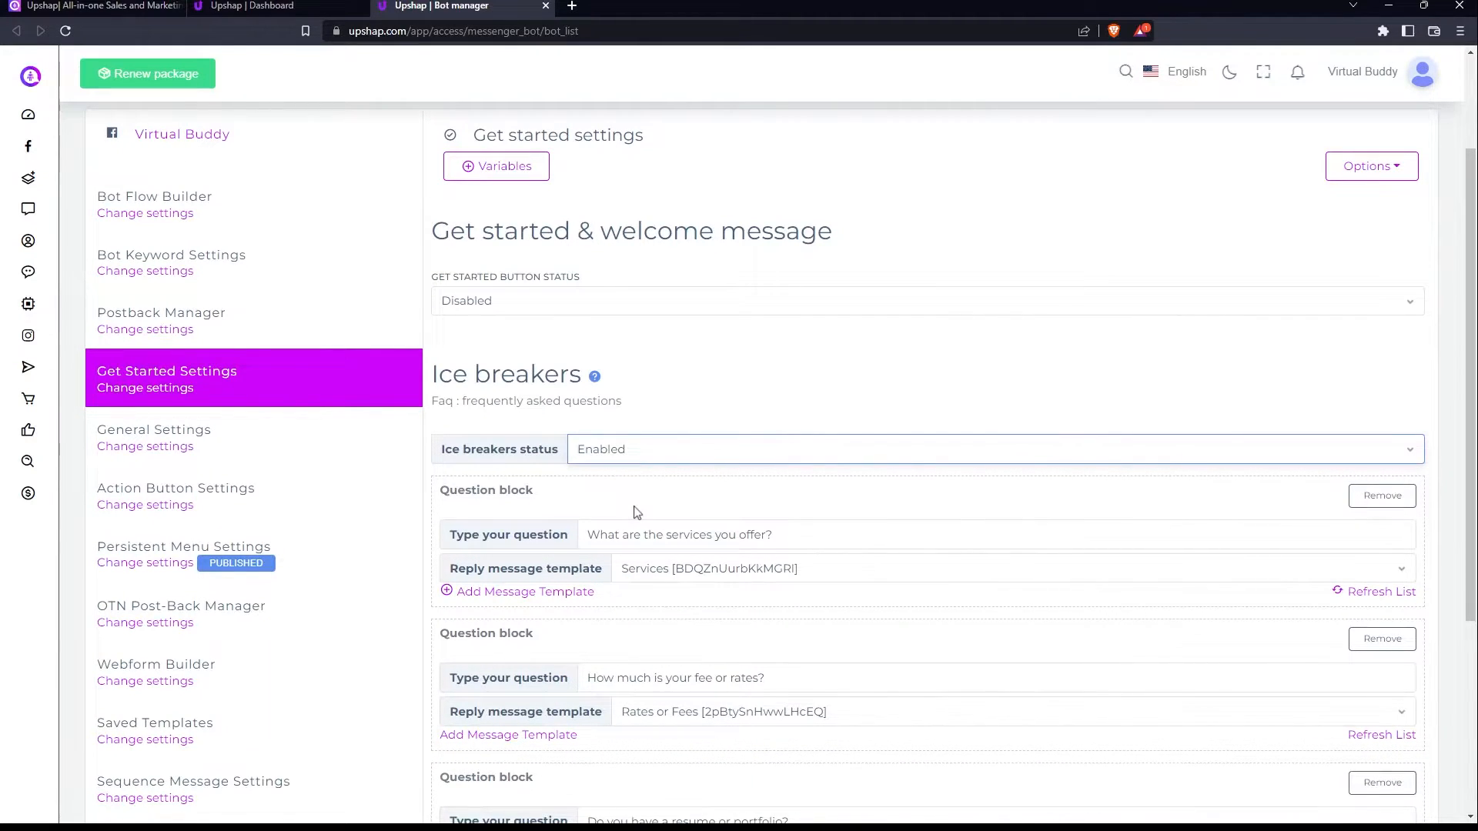
scroll(637, 513, down, 1)
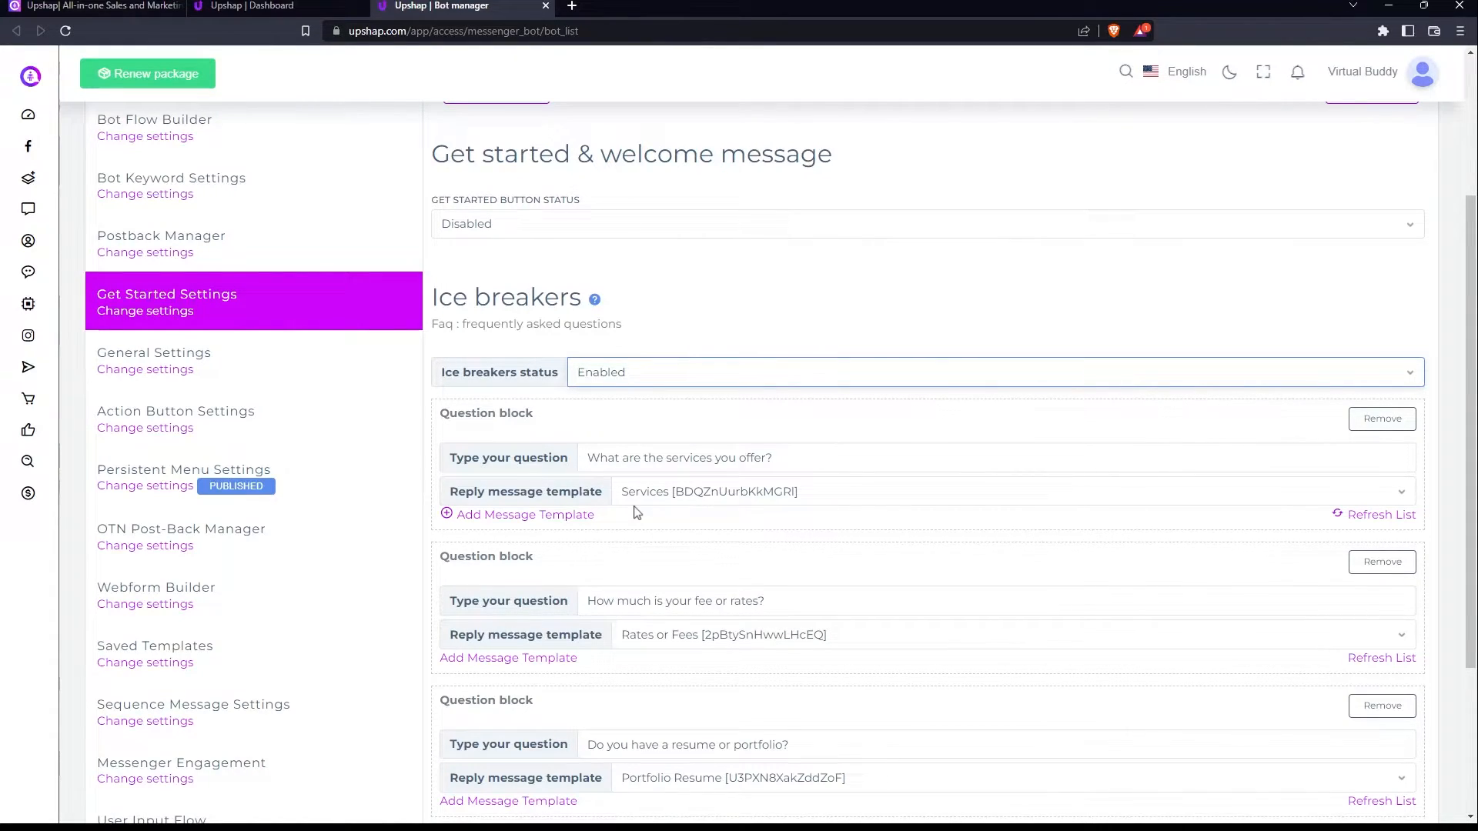
scroll(638, 514, down, 1)
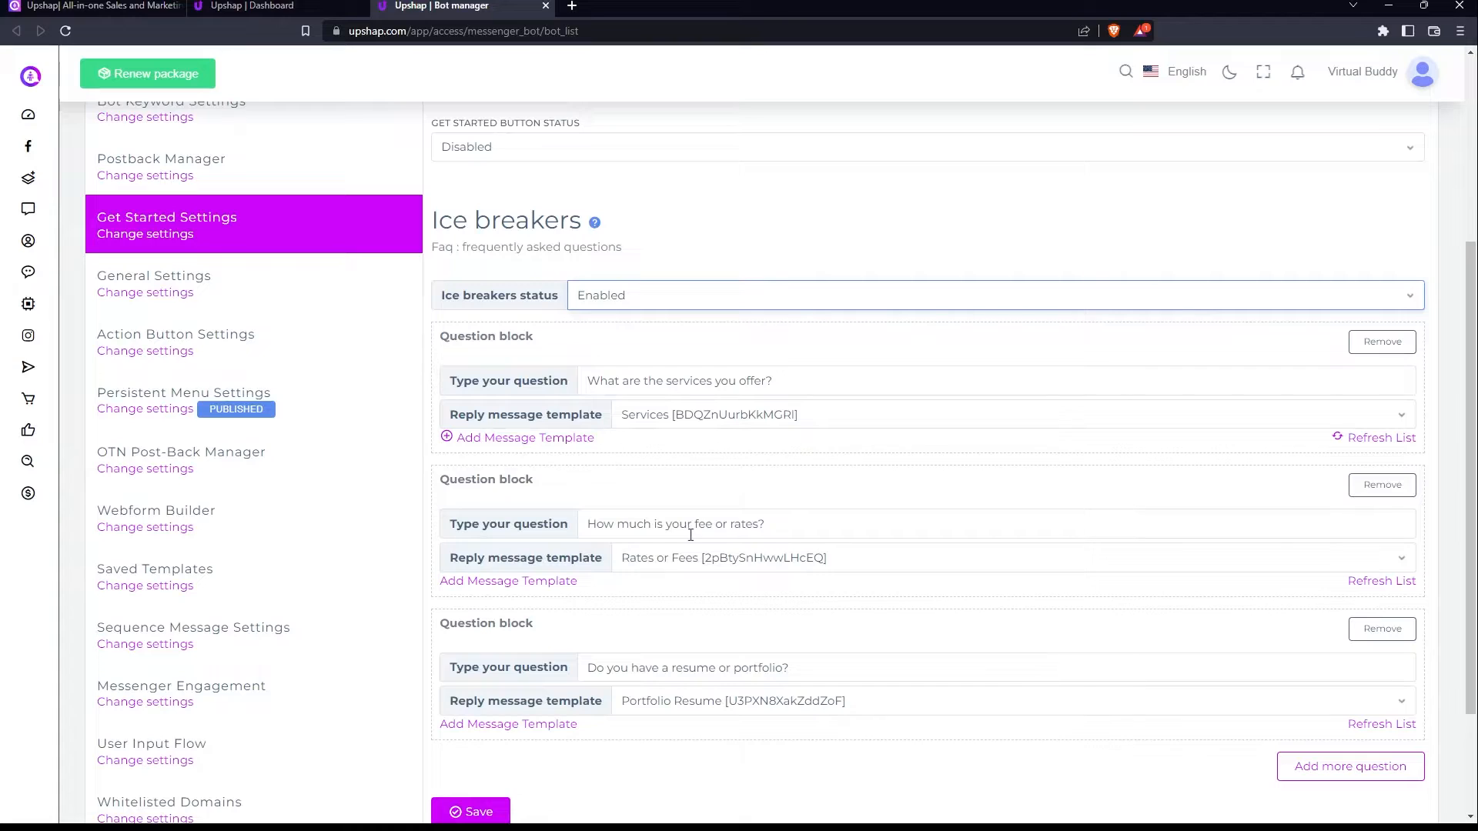
Review the ice breaker questions with their reply message templates and save the Get Started Settings.
scroll(691, 534, down, 1)
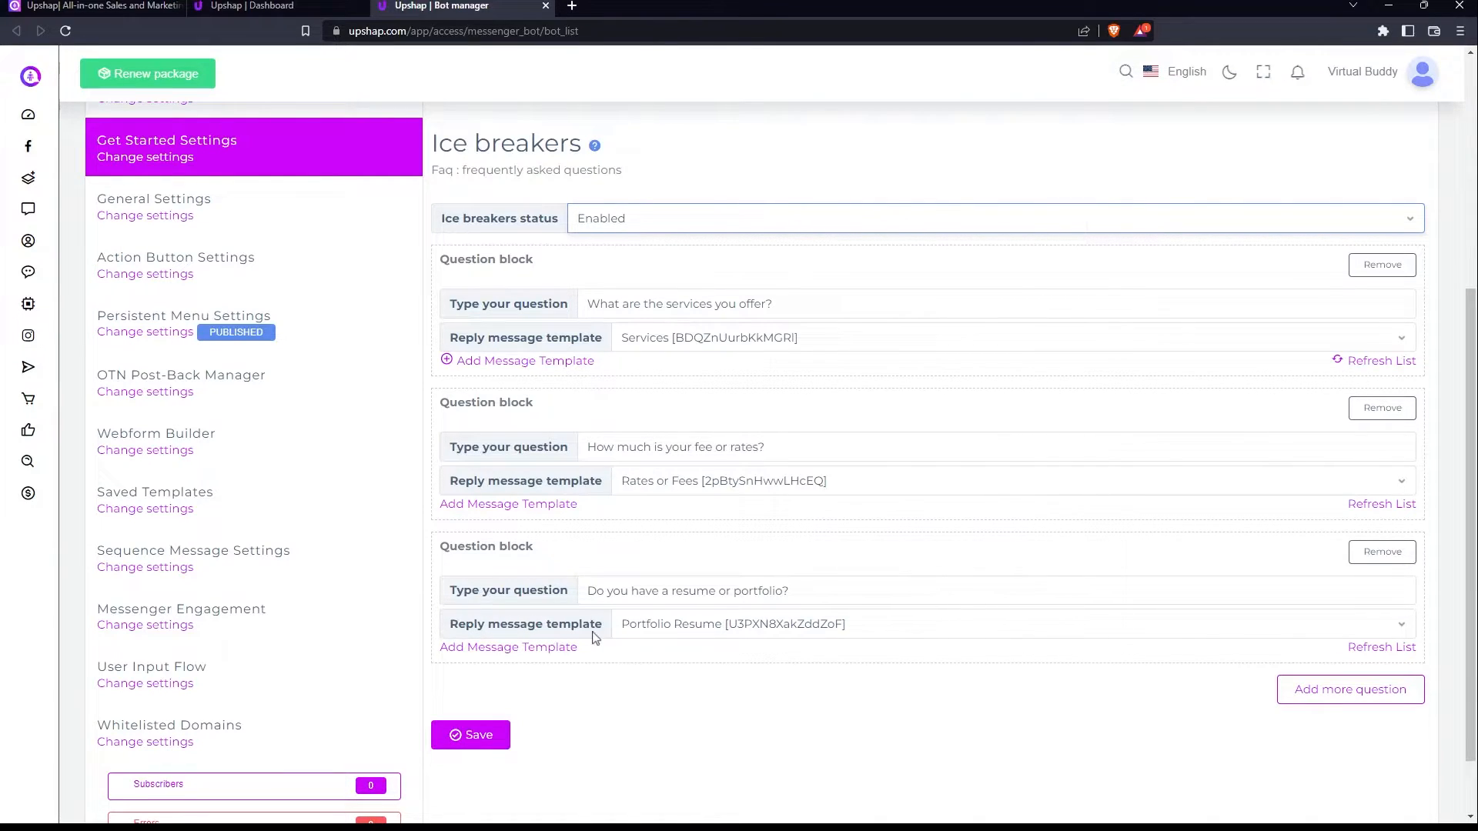
click(683, 638)
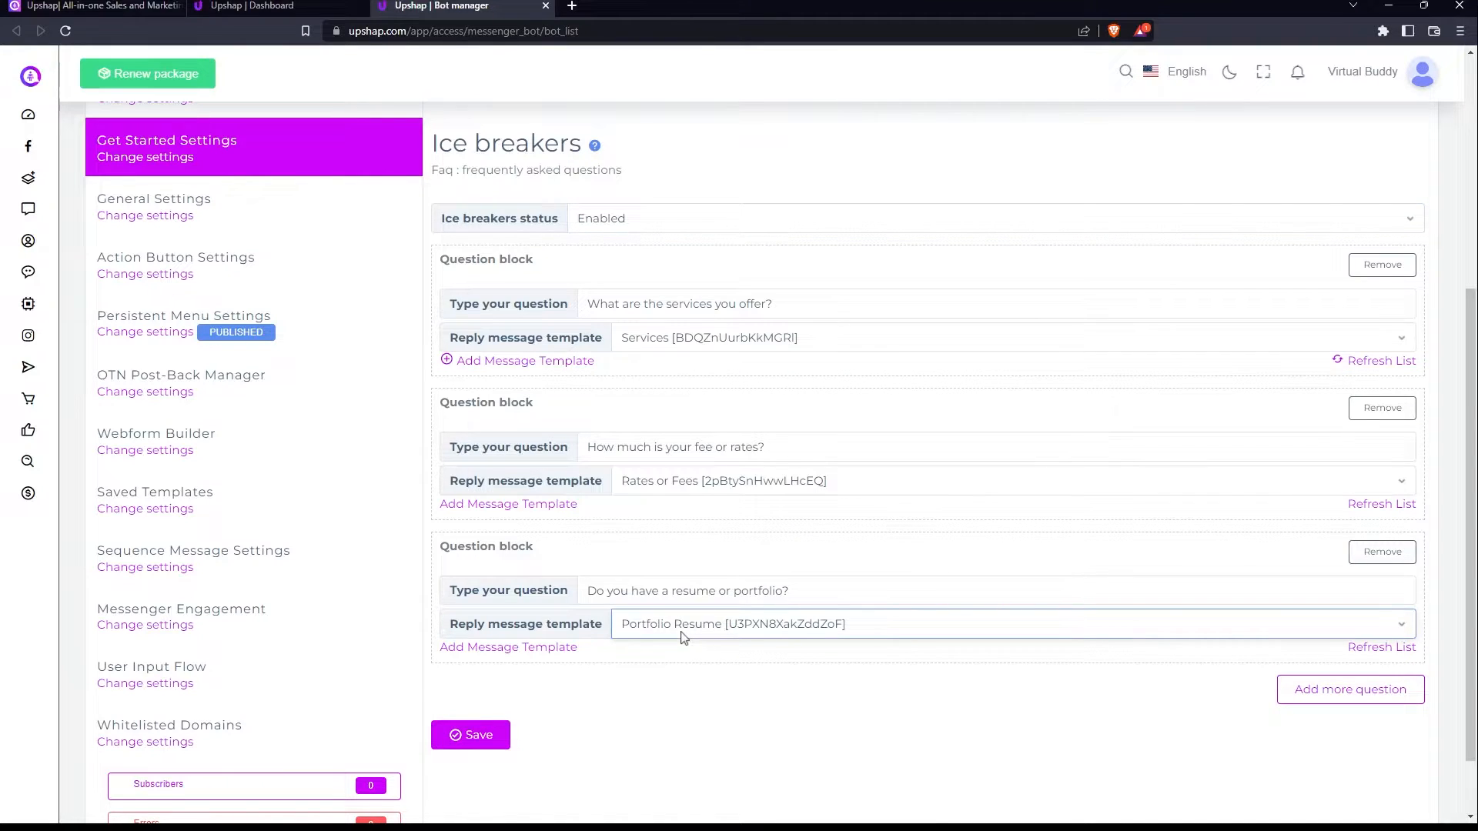
scroll(677, 638, down, 1)
click(493, 659)
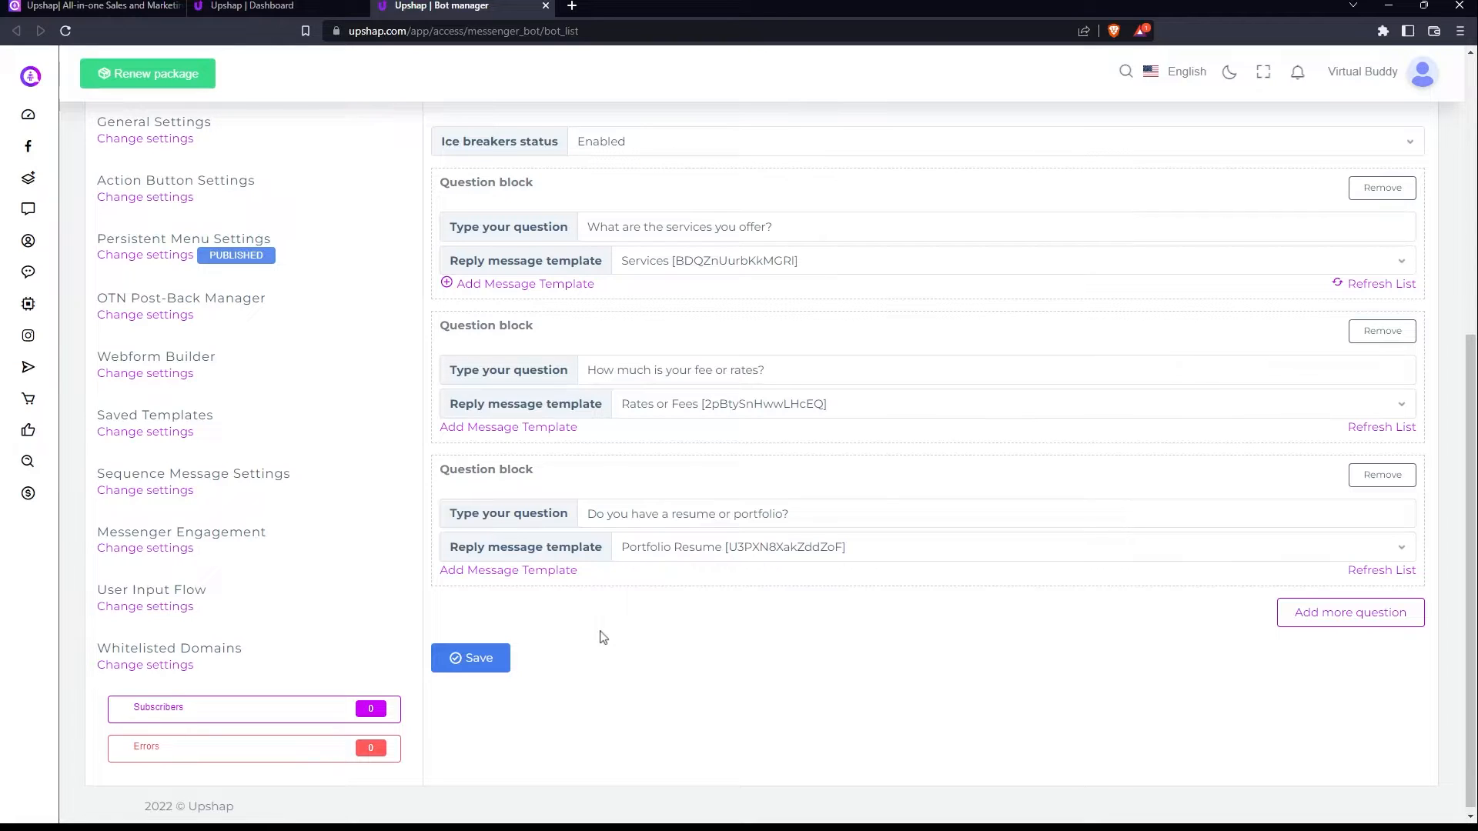
Set the ice breakers back to Disabled and the get started button to Enabled, and save the settings.
scroll(608, 626, up, 2)
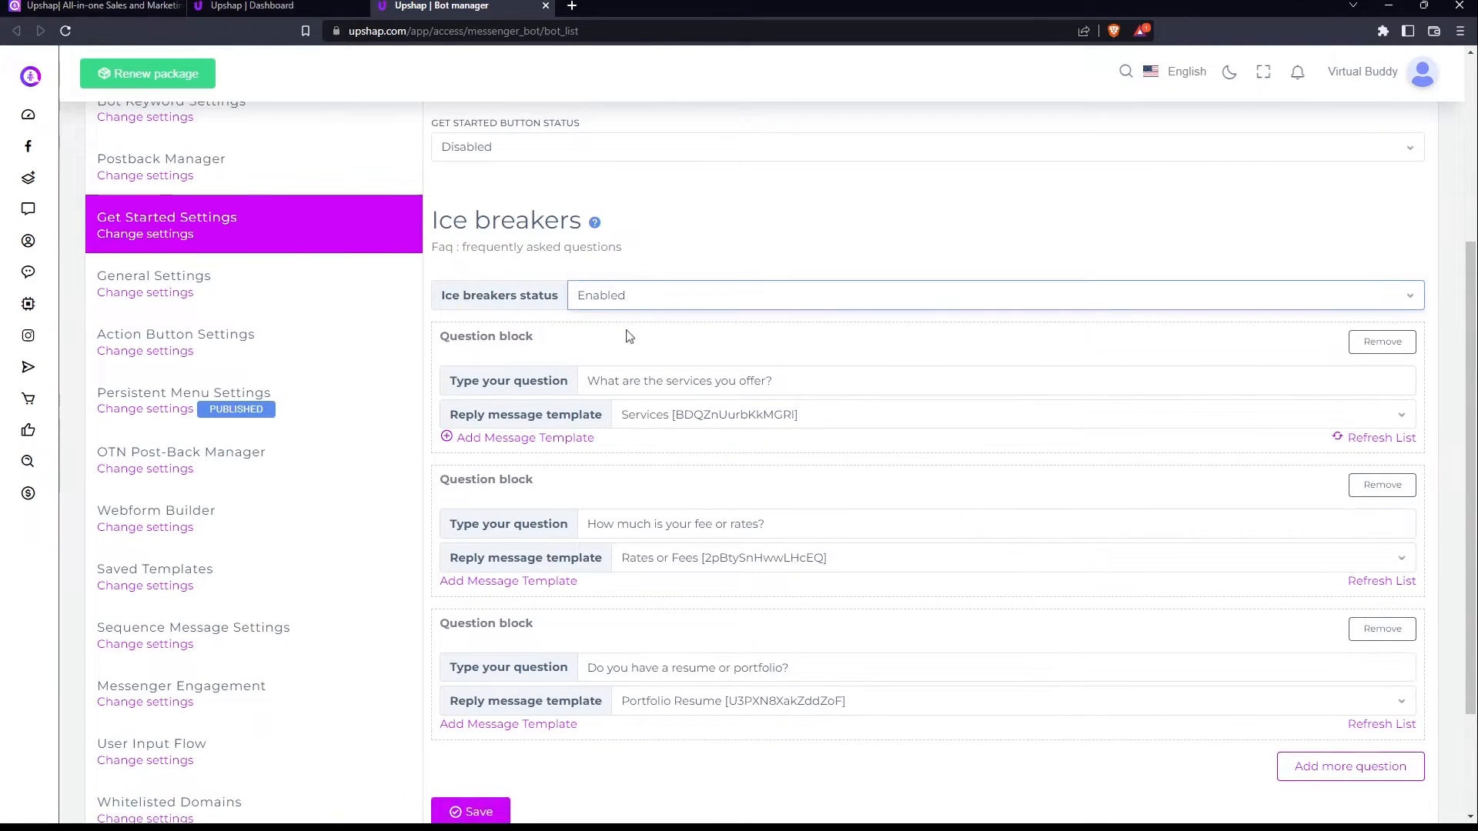
click(630, 336)
scroll(585, 362, up, 3)
click(544, 389)
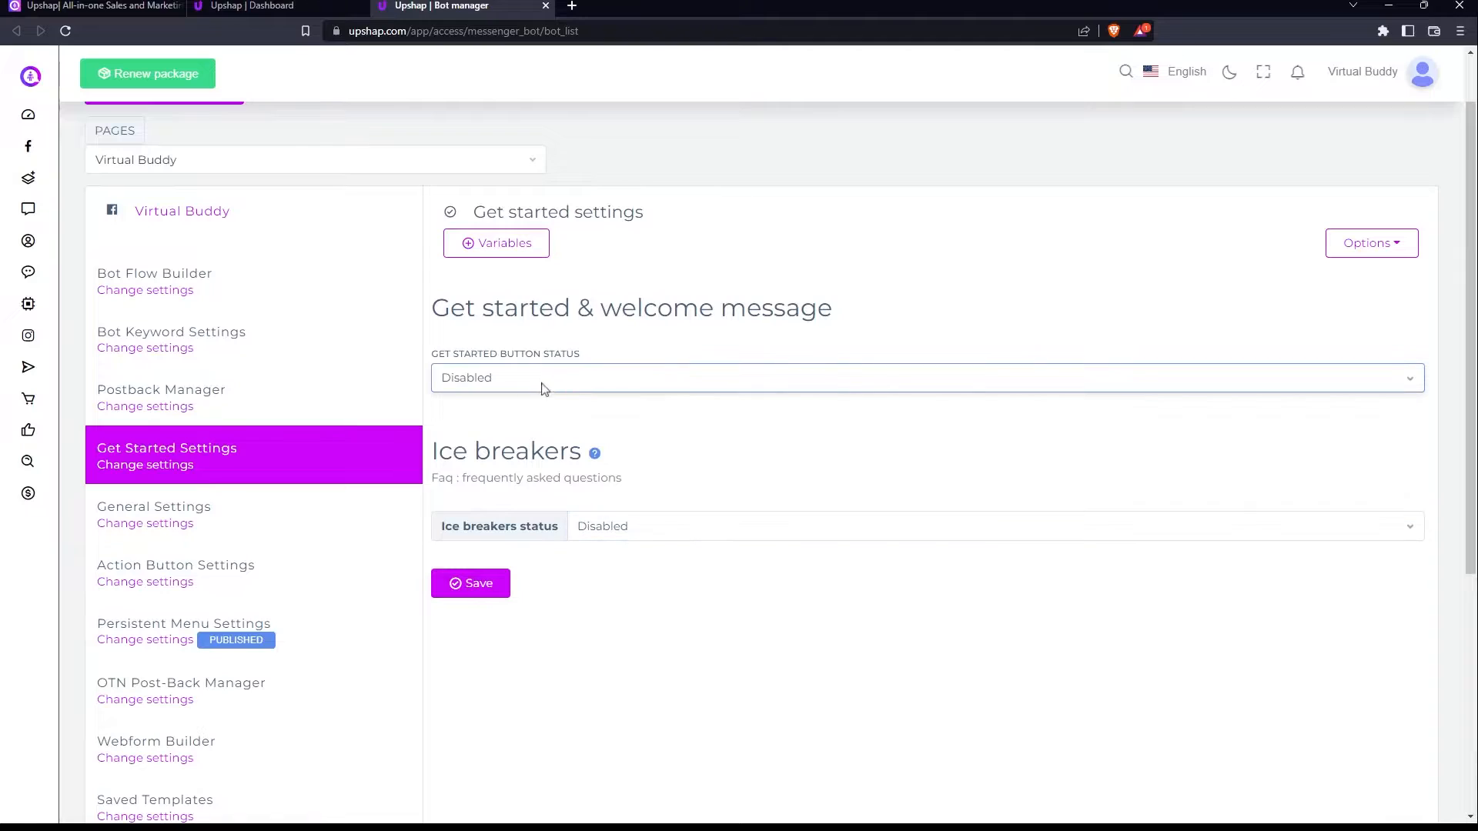
click(531, 406)
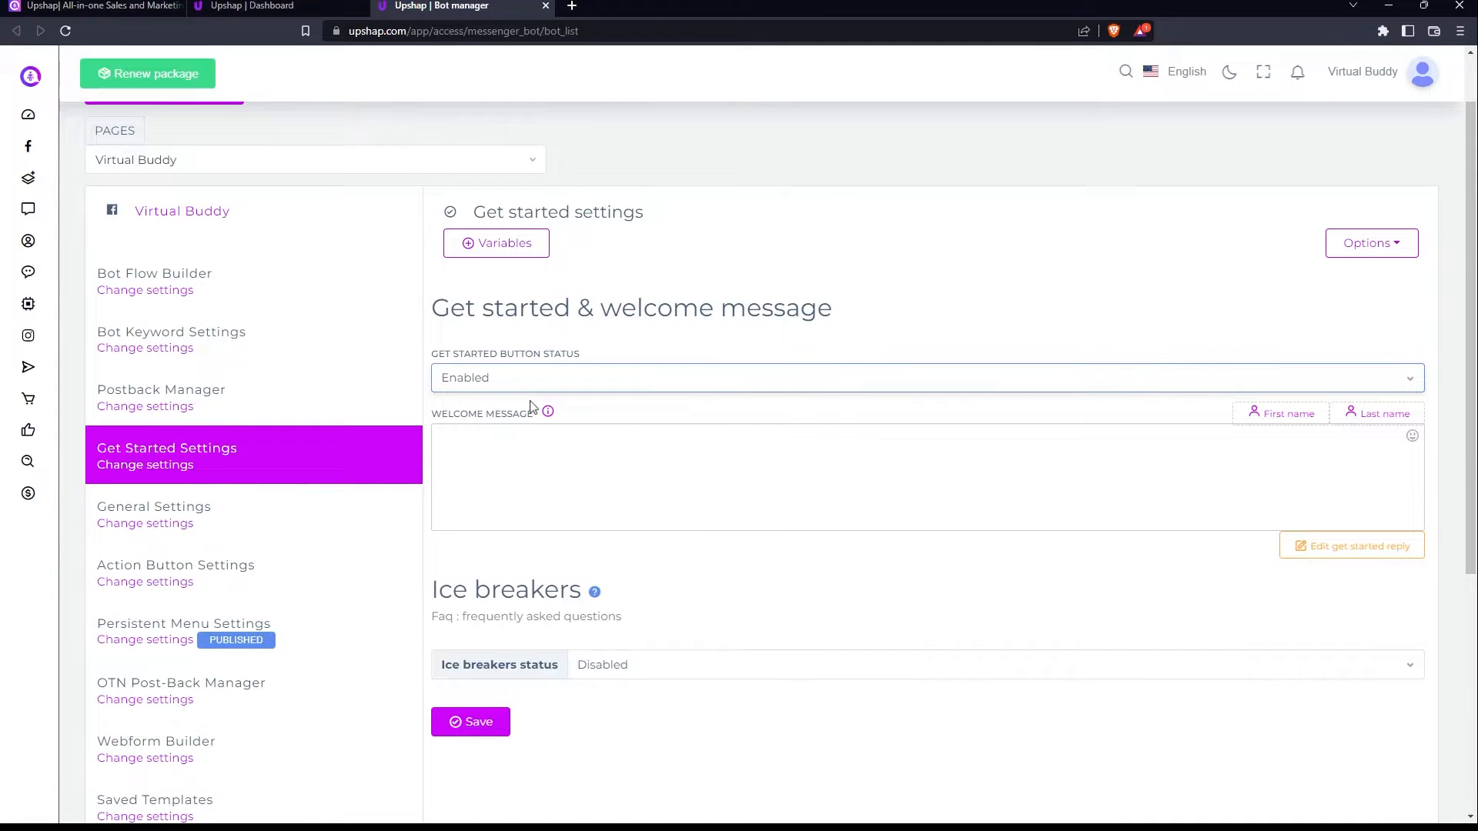
click(454, 727)
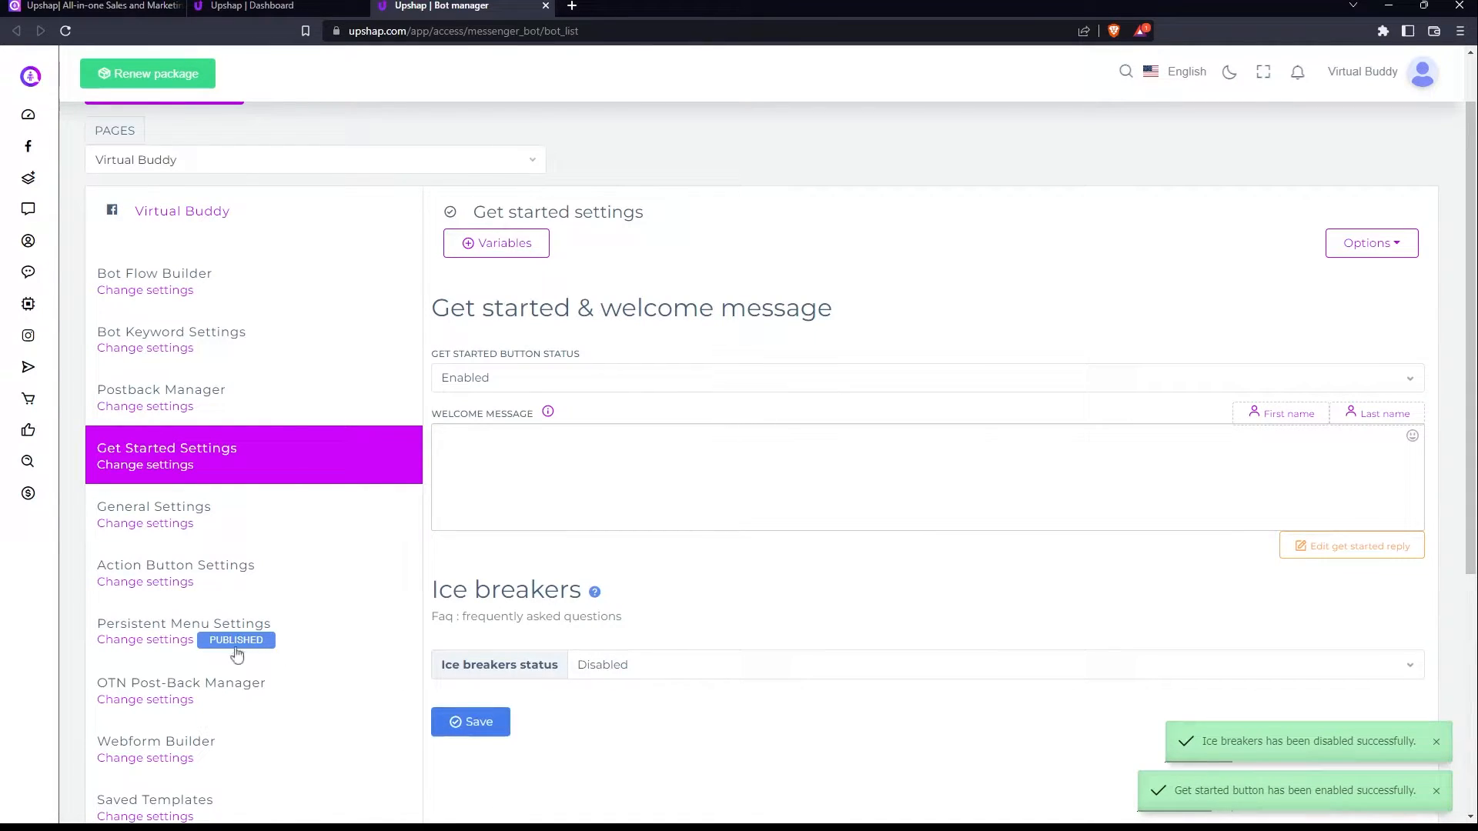
Open the default menu for editing in Persistent Menu Settings and review its entries, action types, and linked reply templates.
click(136, 646)
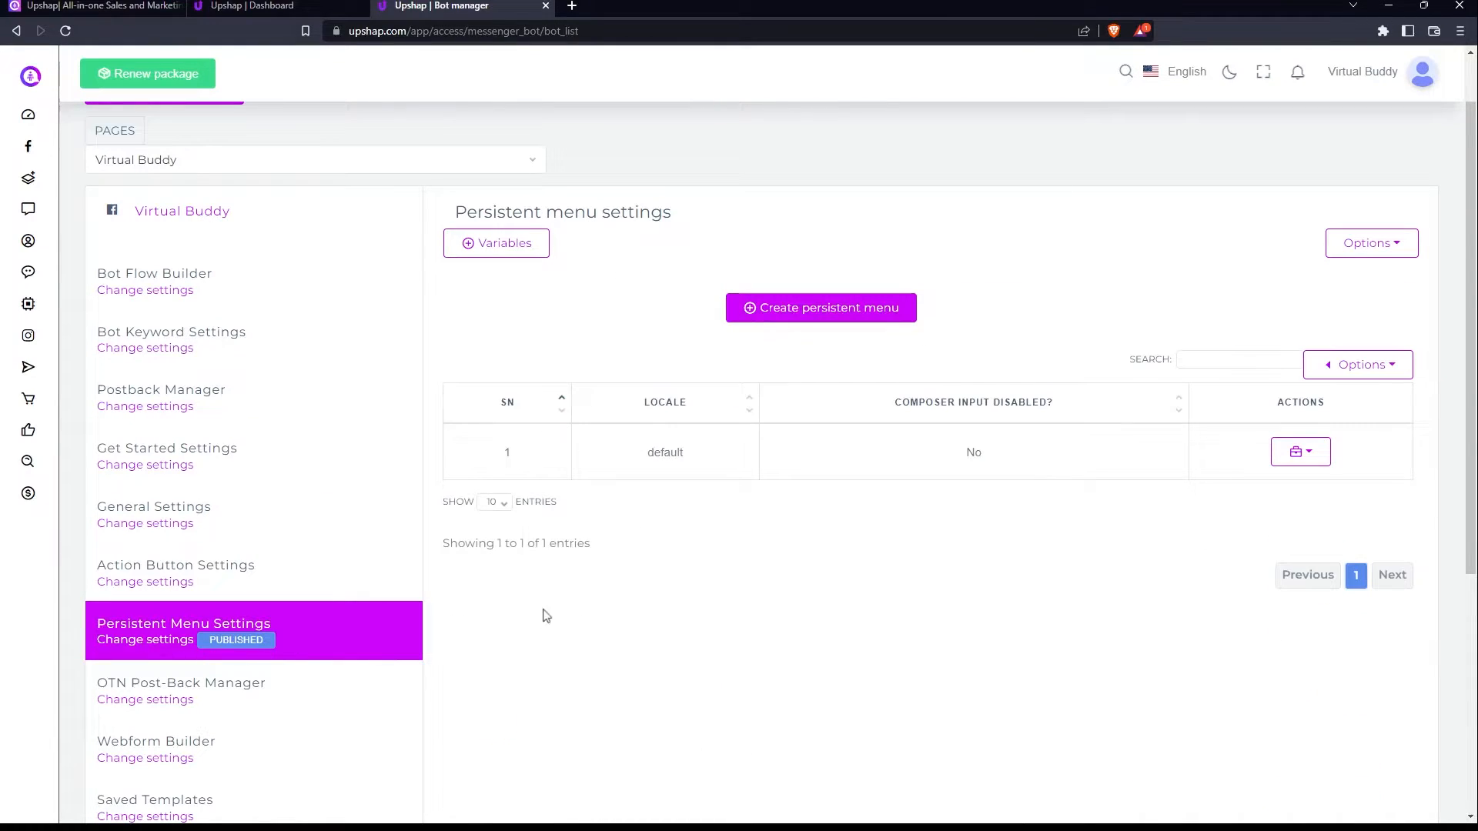
click(1304, 459)
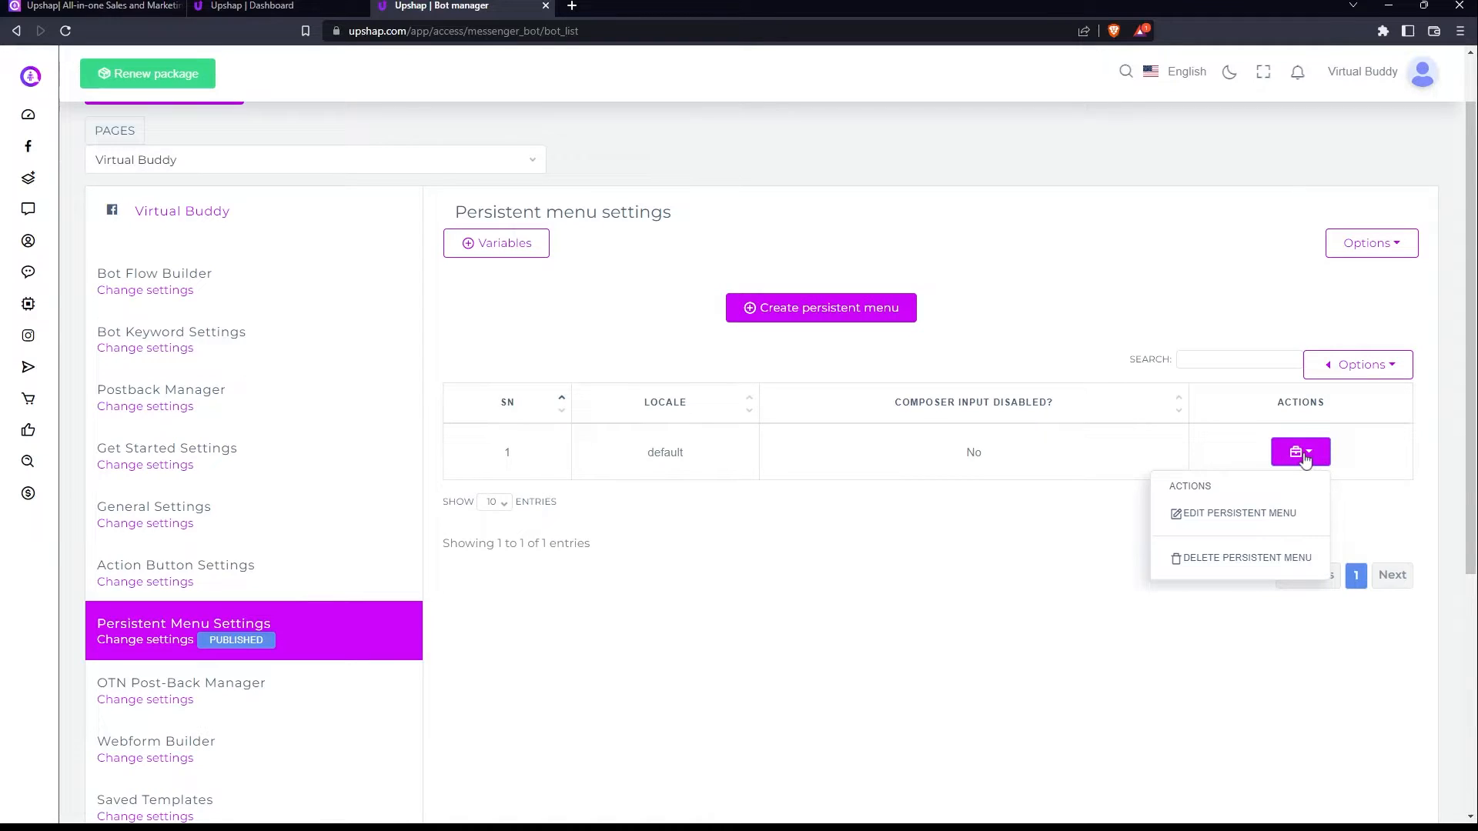
click(1285, 522)
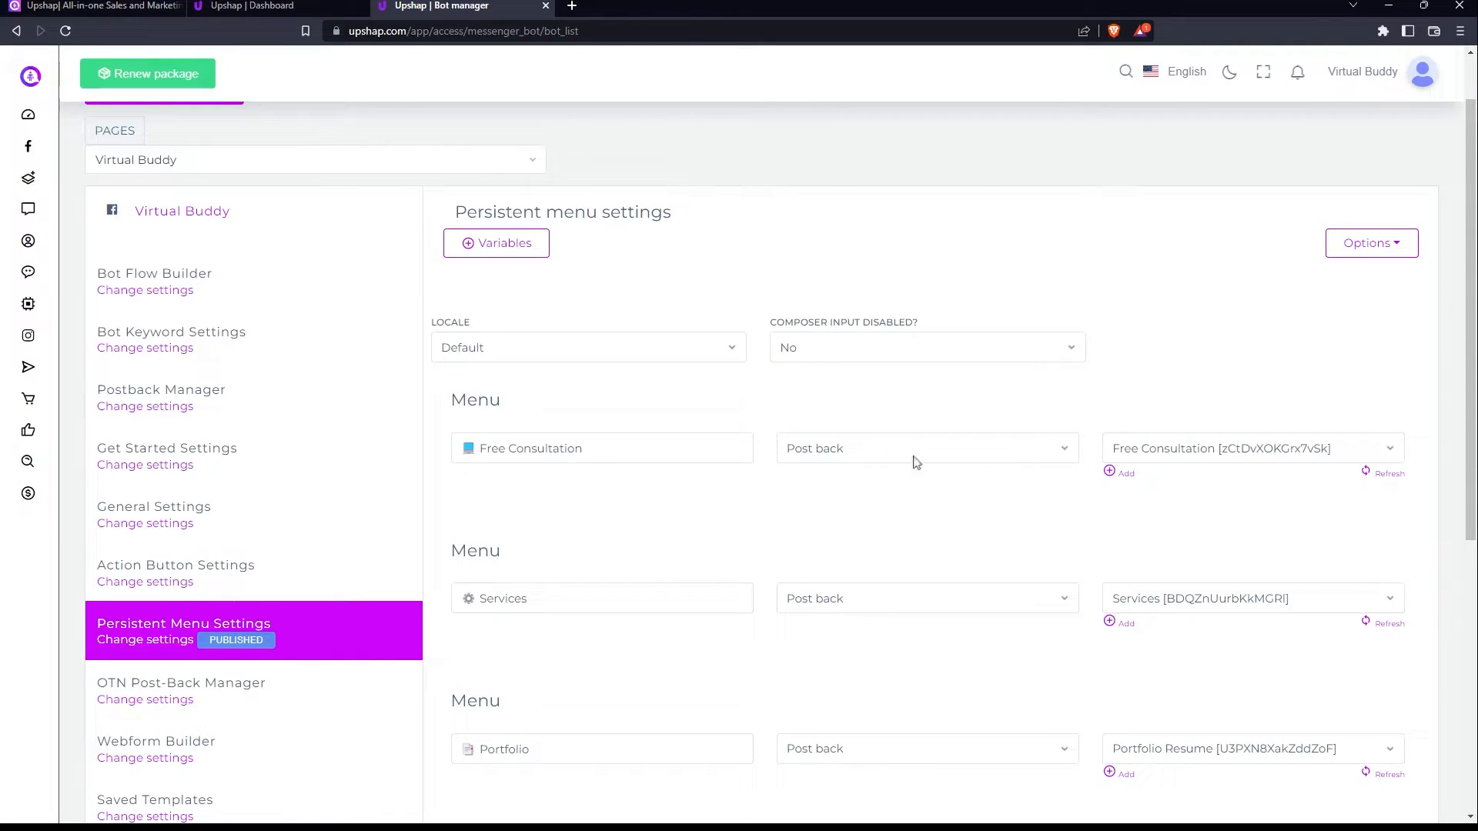
click(1178, 455)
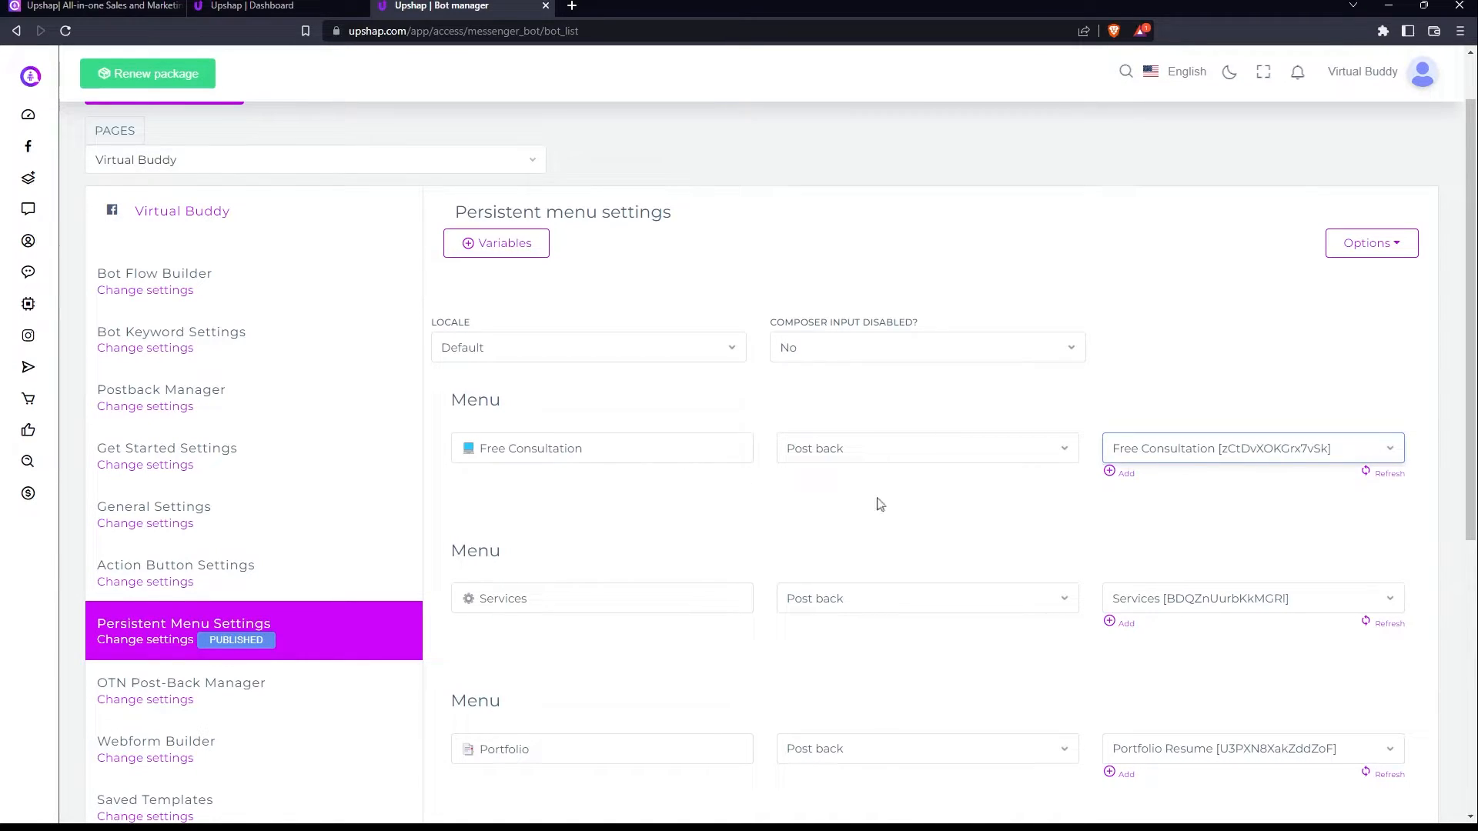
scroll(666, 621, down, 1)
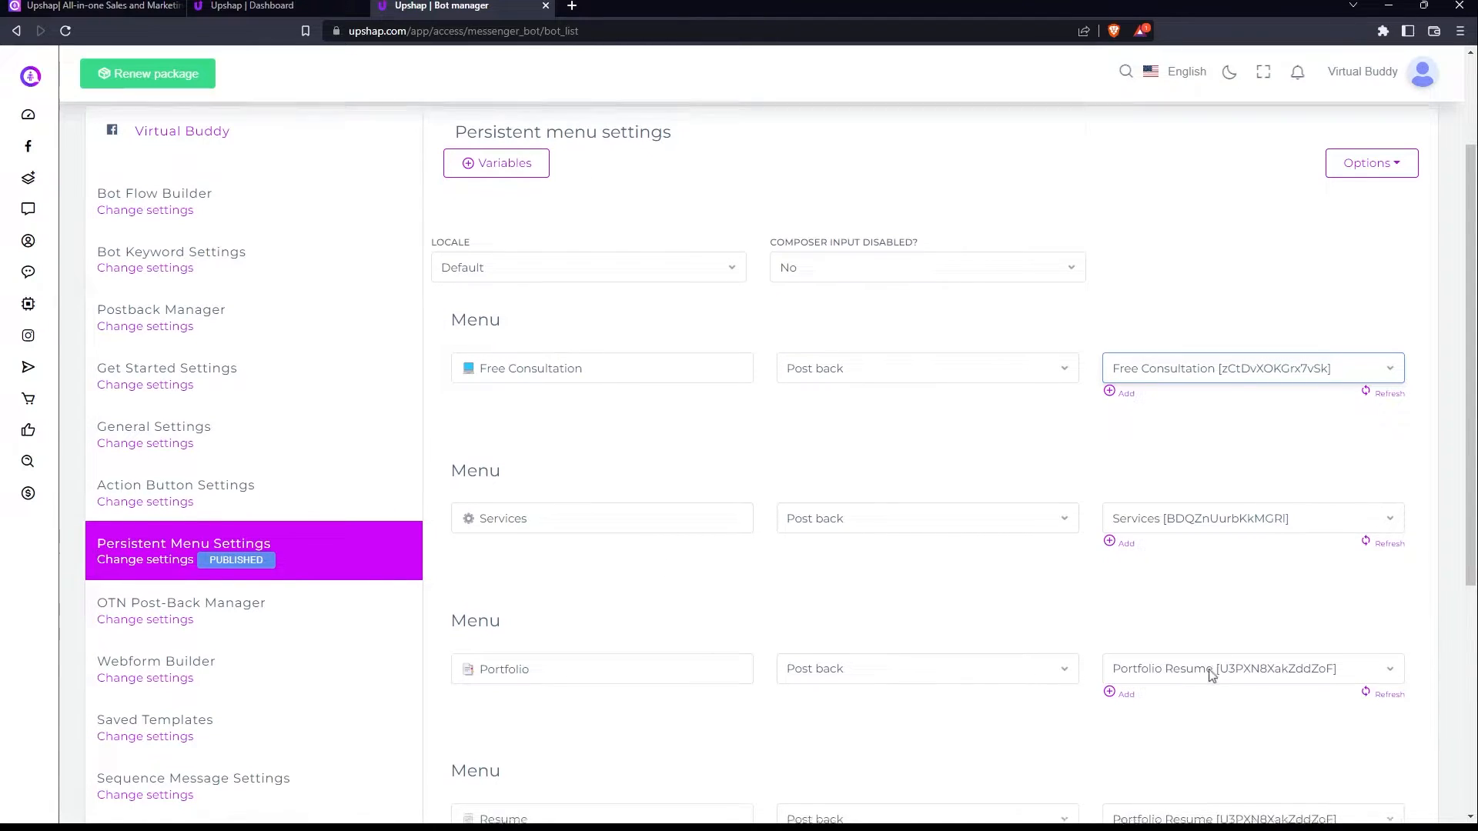
scroll(1208, 672, down, 2)
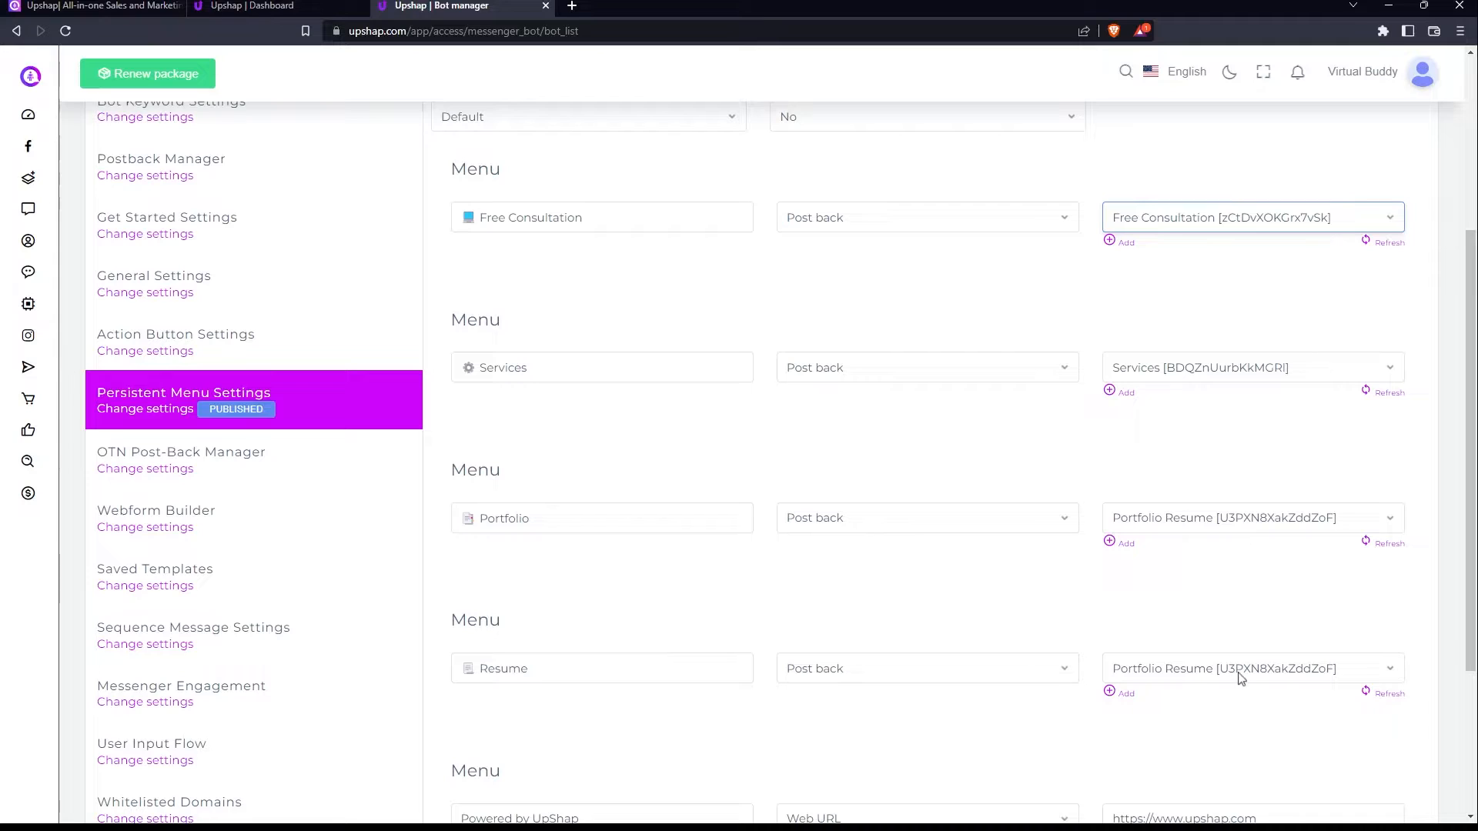
scroll(1237, 676, down, 2)
scroll(1241, 645, down, 2)
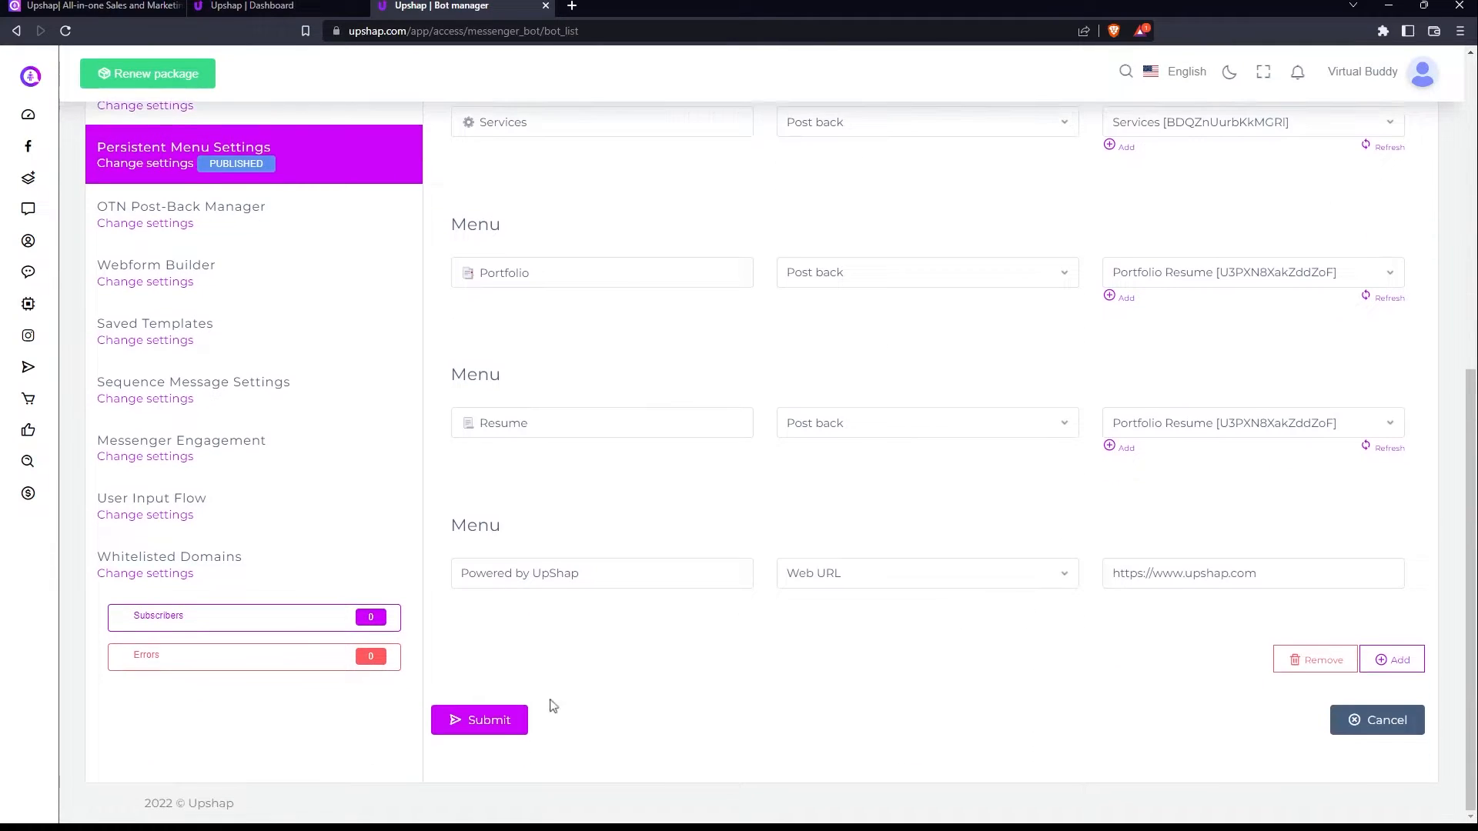
Submit the default persistent menu and publish it.
click(487, 726)
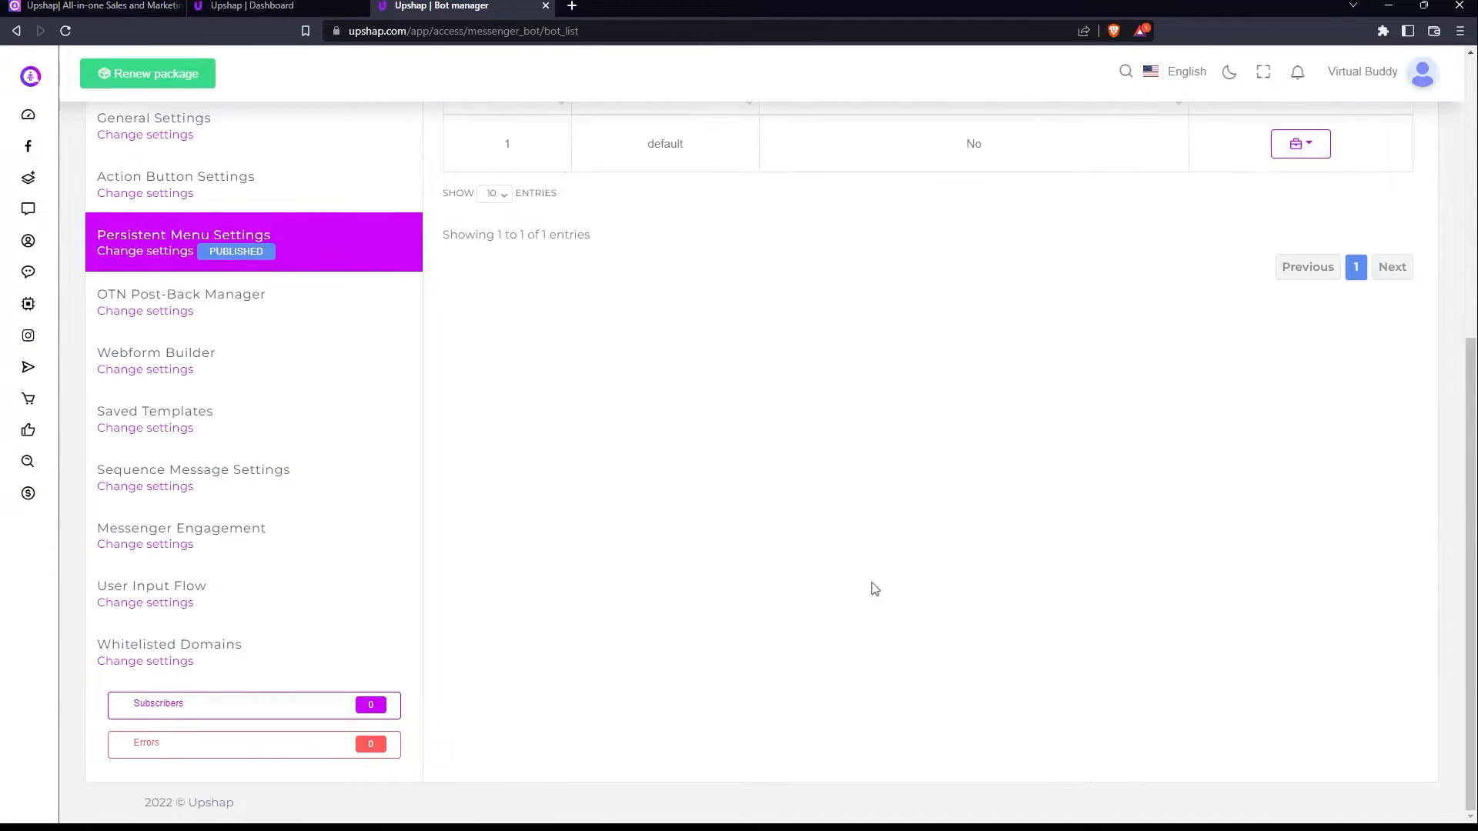
click(1334, 371)
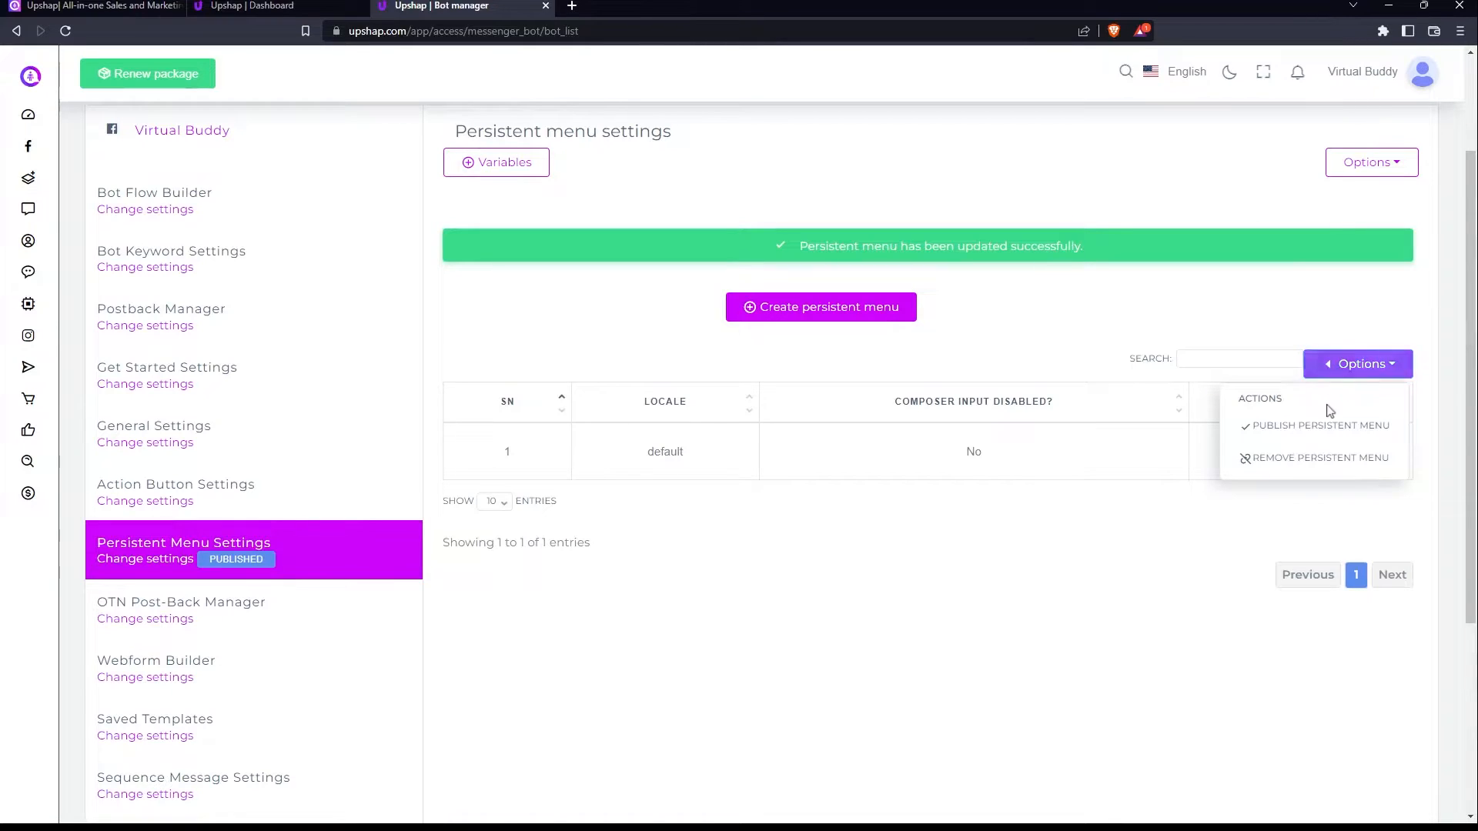
click(1325, 428)
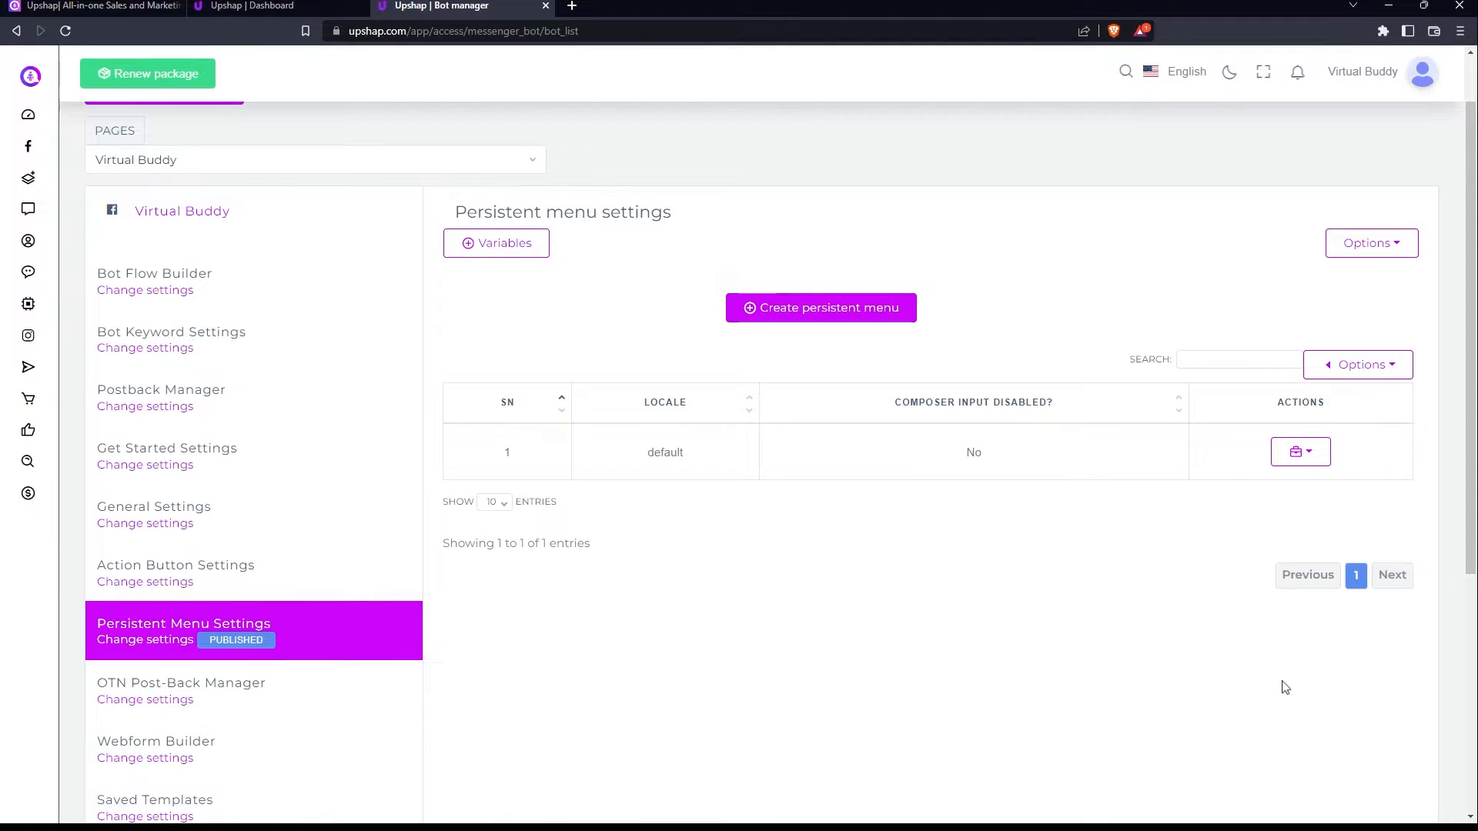
Open the classic M.me link form in Messenger Engagement and choose the Start template as the opt-in inbox confirmation message.
scroll(418, 695, down, 5)
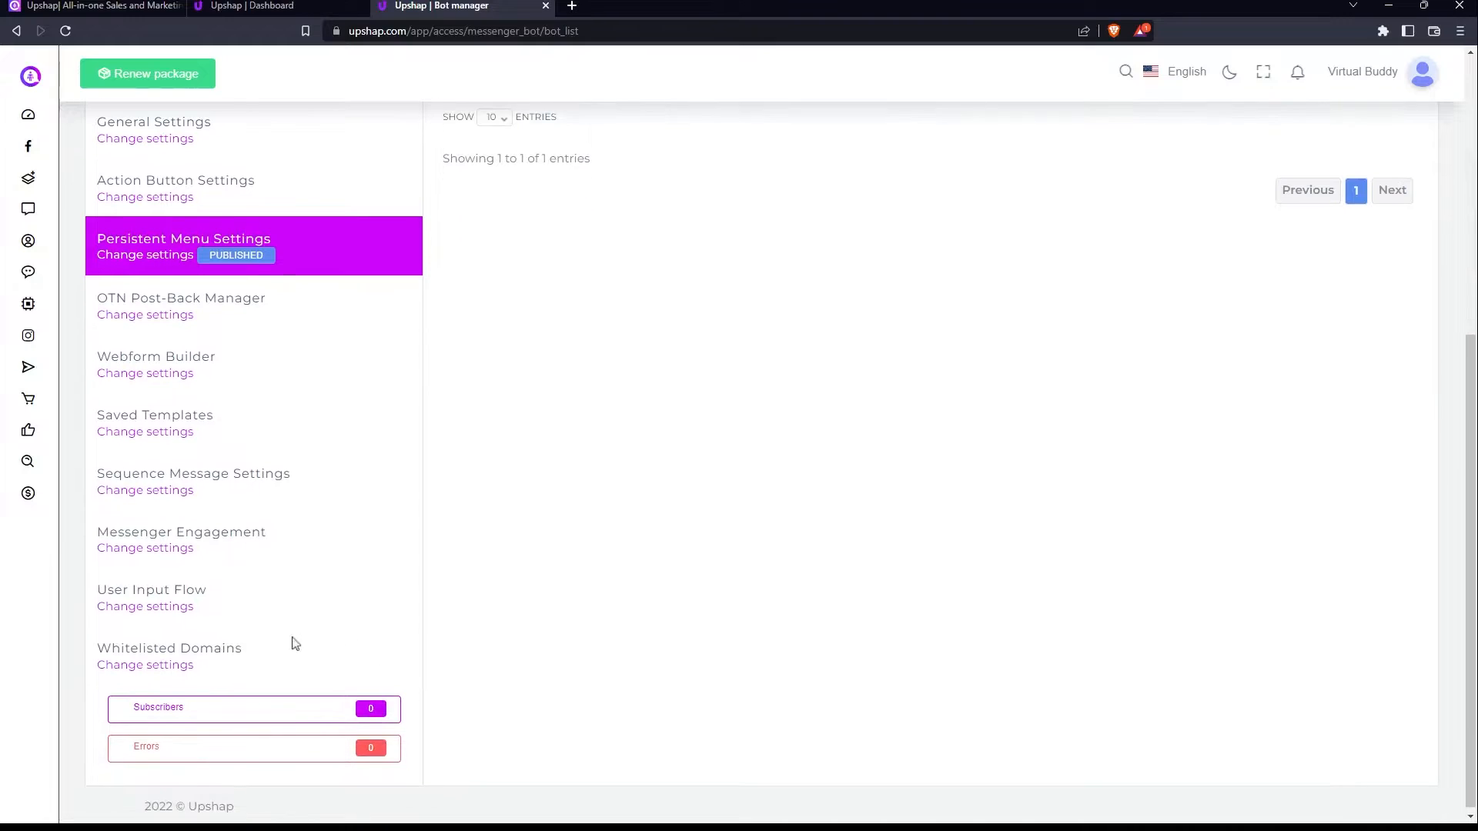
click(132, 554)
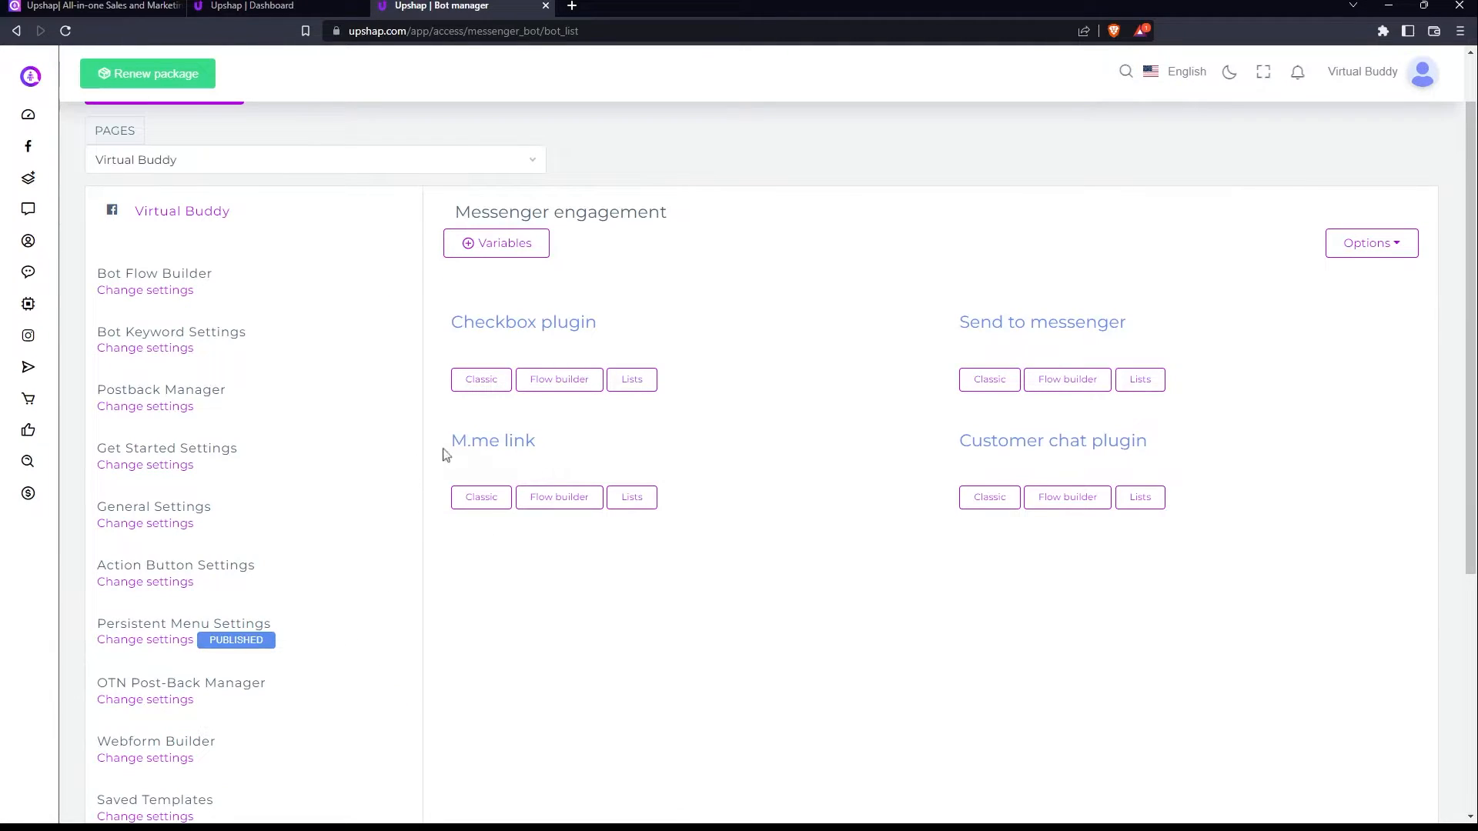
click(456, 504)
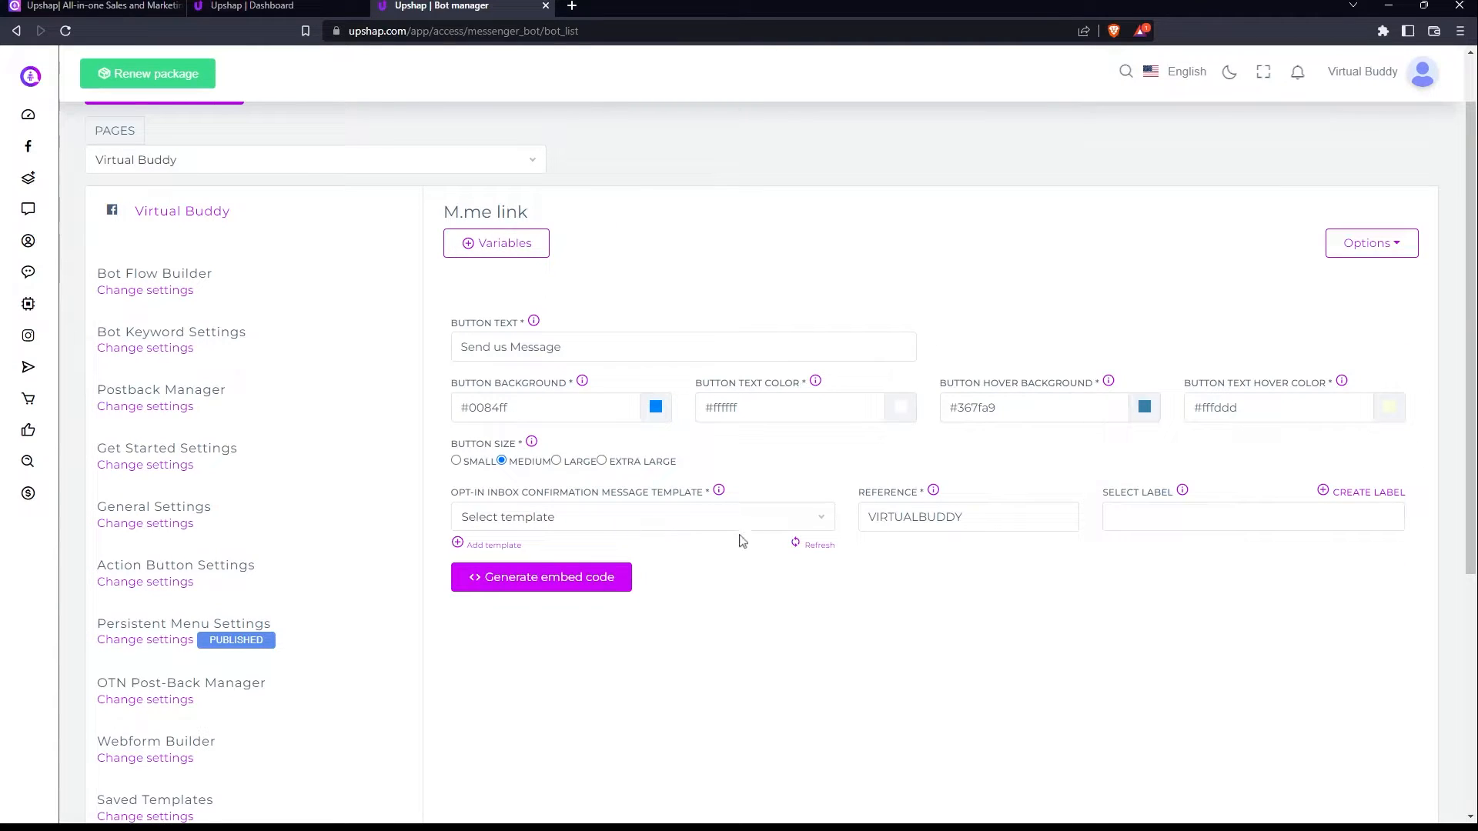
click(658, 522)
scroll(573, 677, down, 2)
scroll(575, 684, down, 6)
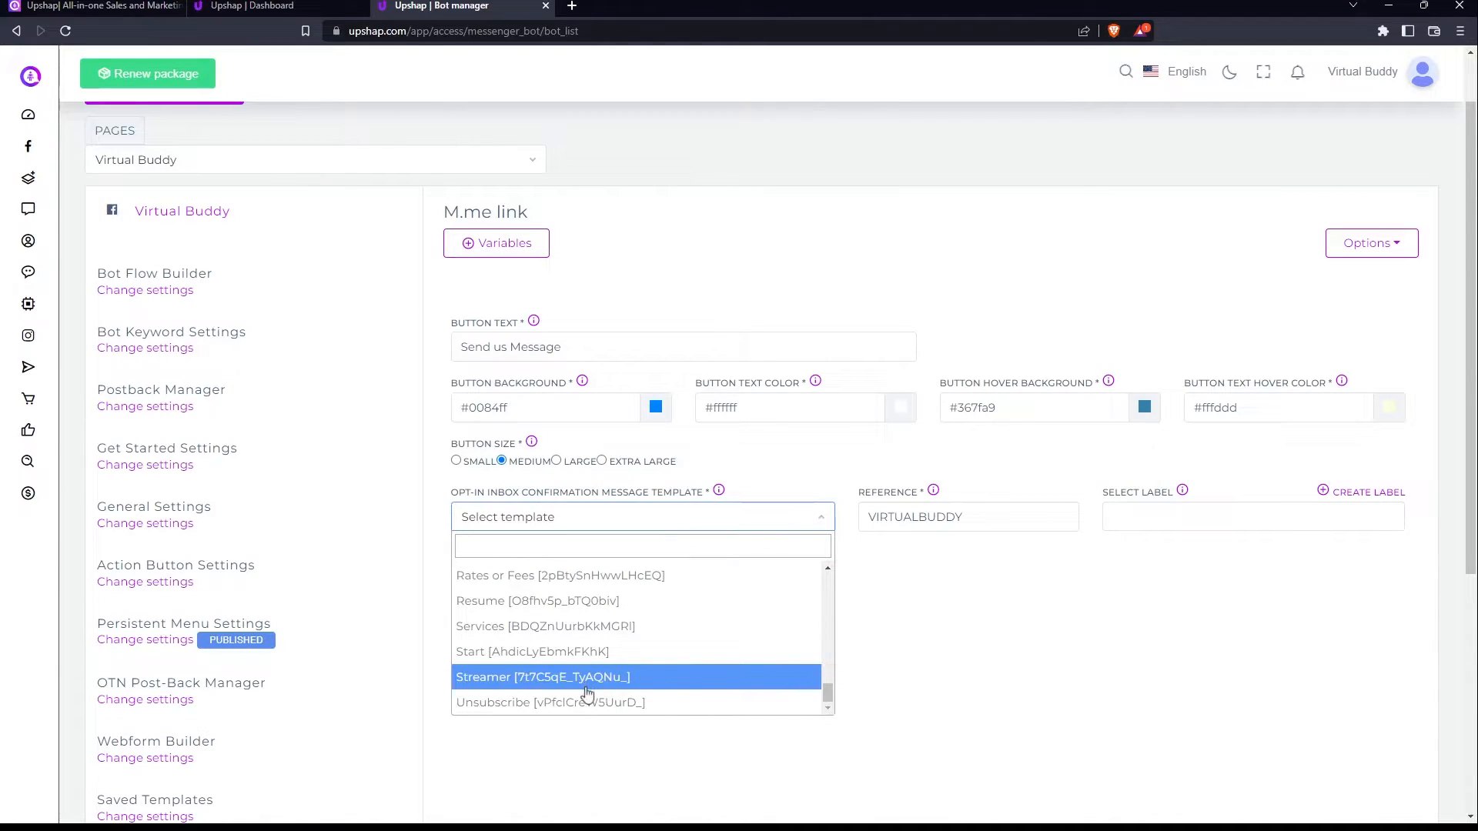
click(576, 654)
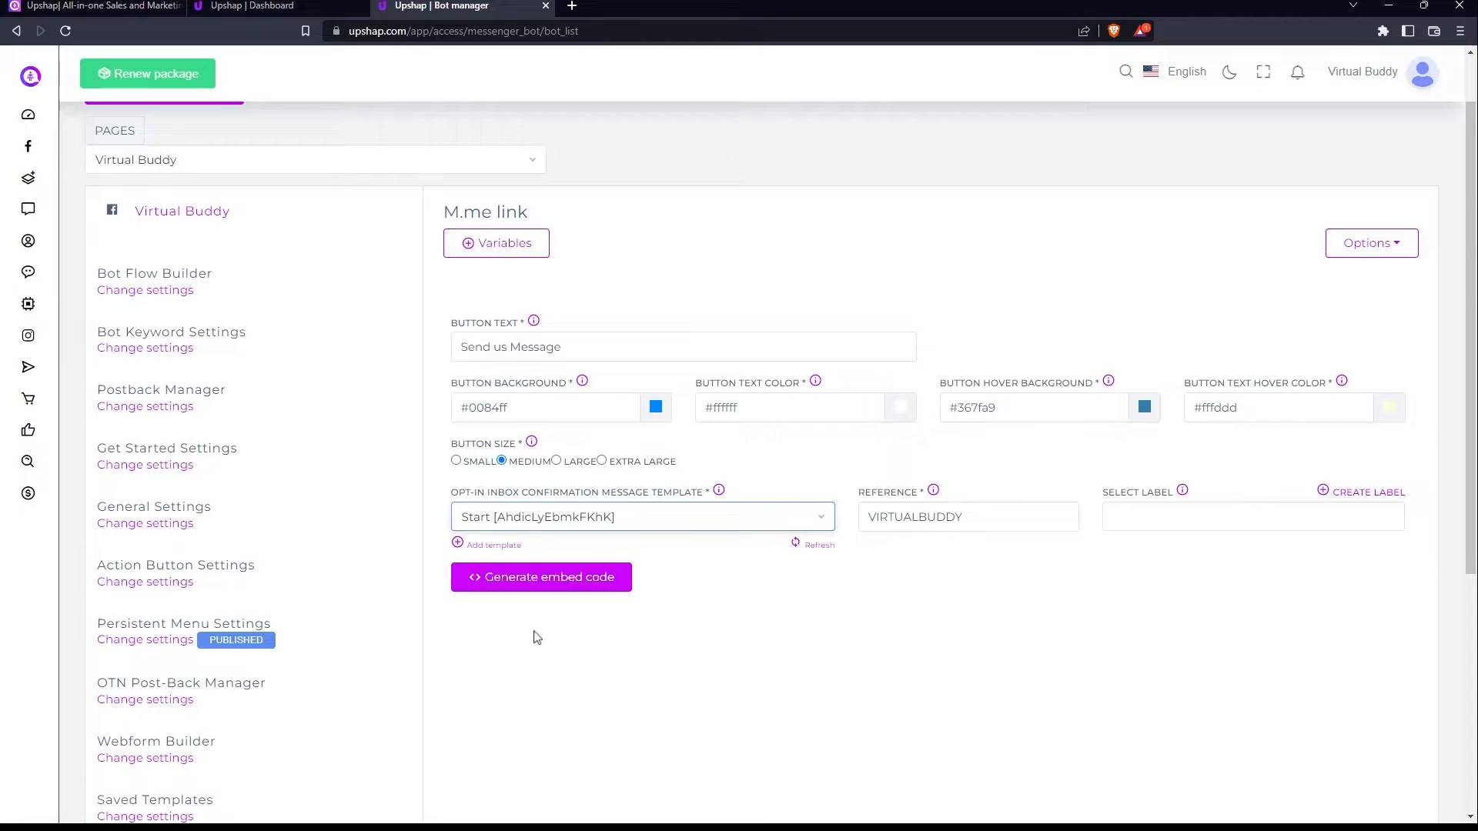
Return to Messenger Engagement, view the QR code of the listed VIRTUALBUDDY M.me link, and close it.
scroll(524, 639, down, 5)
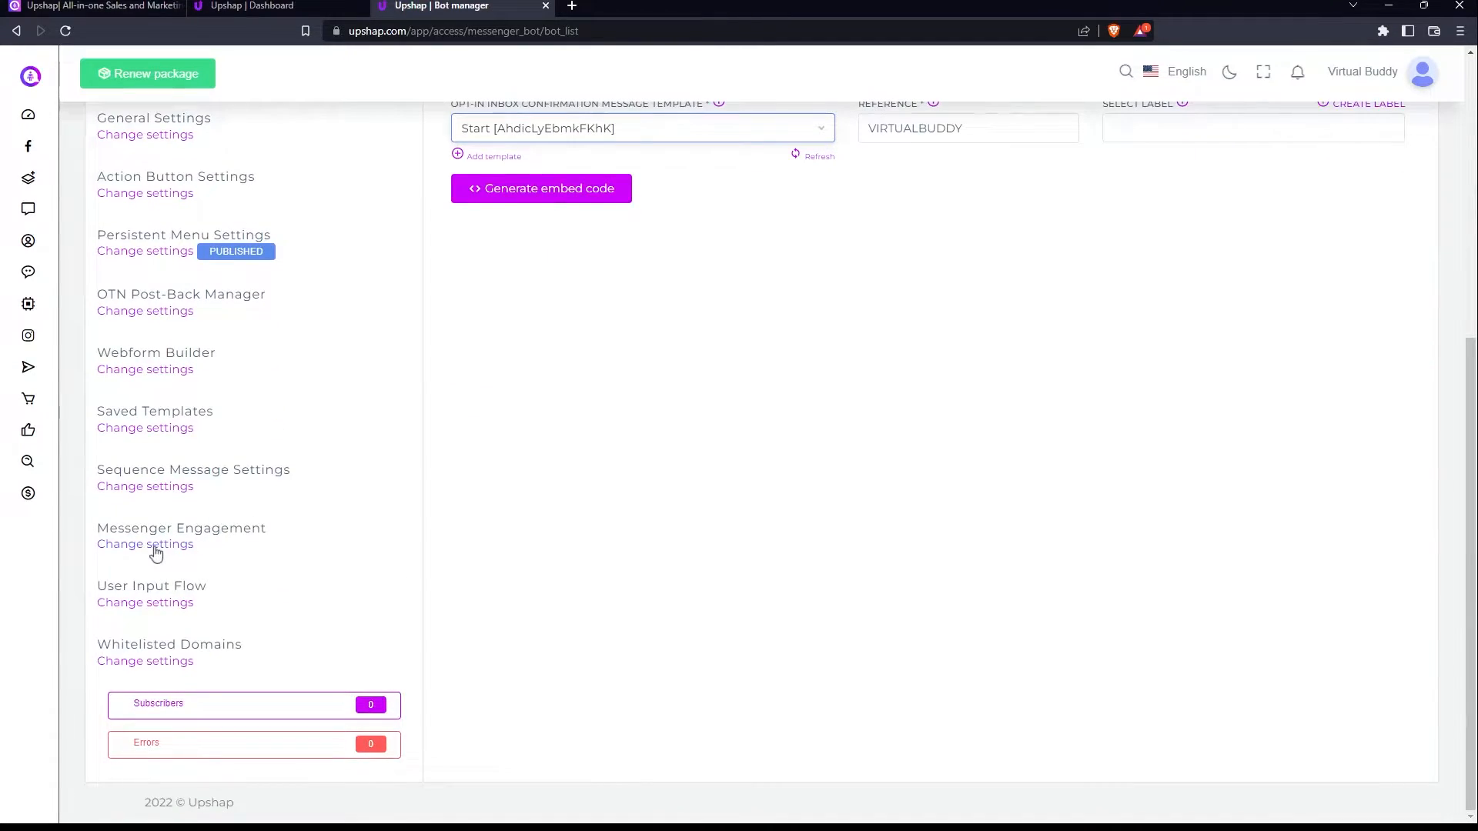
click(156, 547)
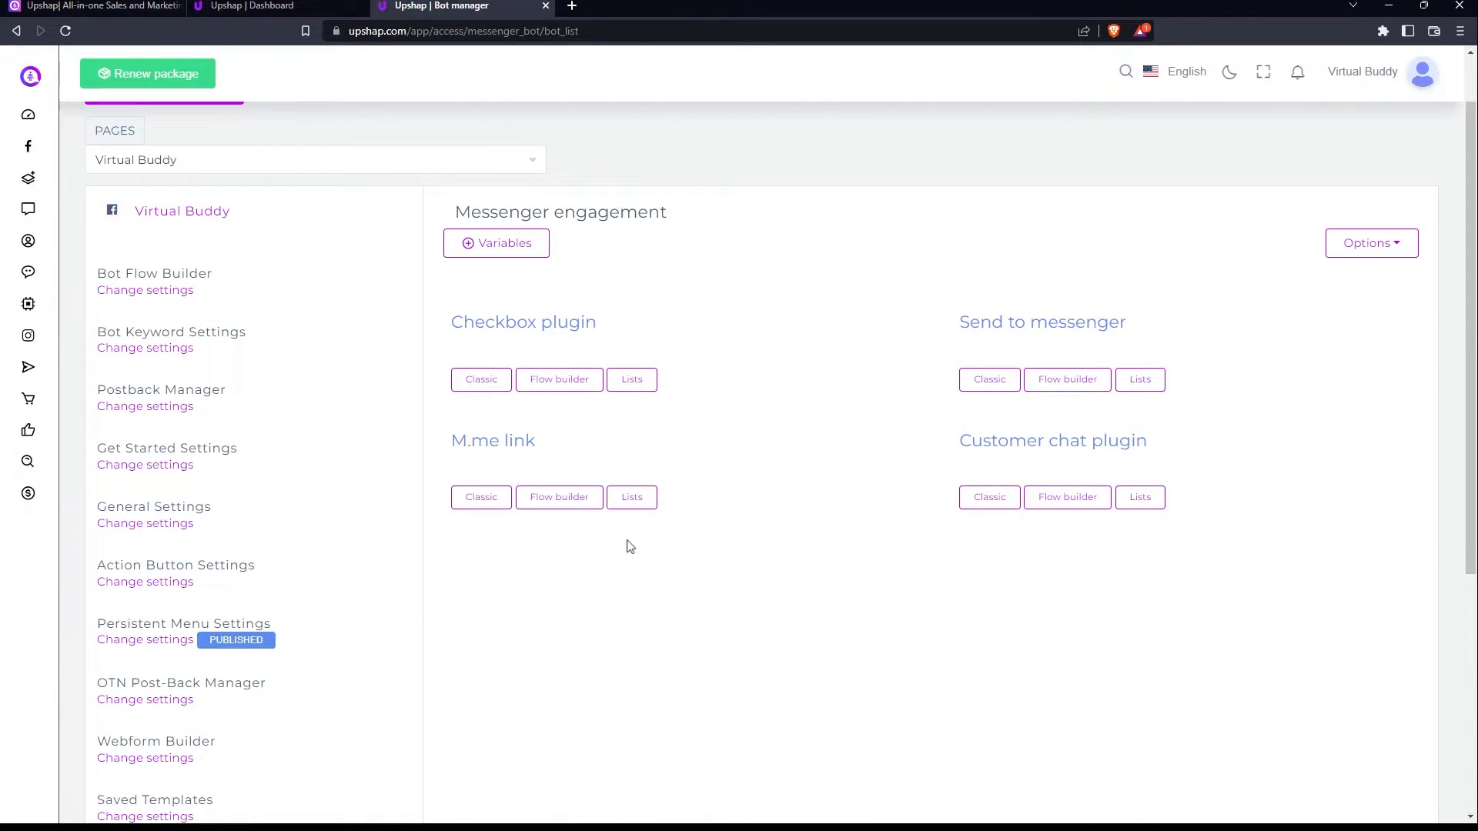
click(630, 497)
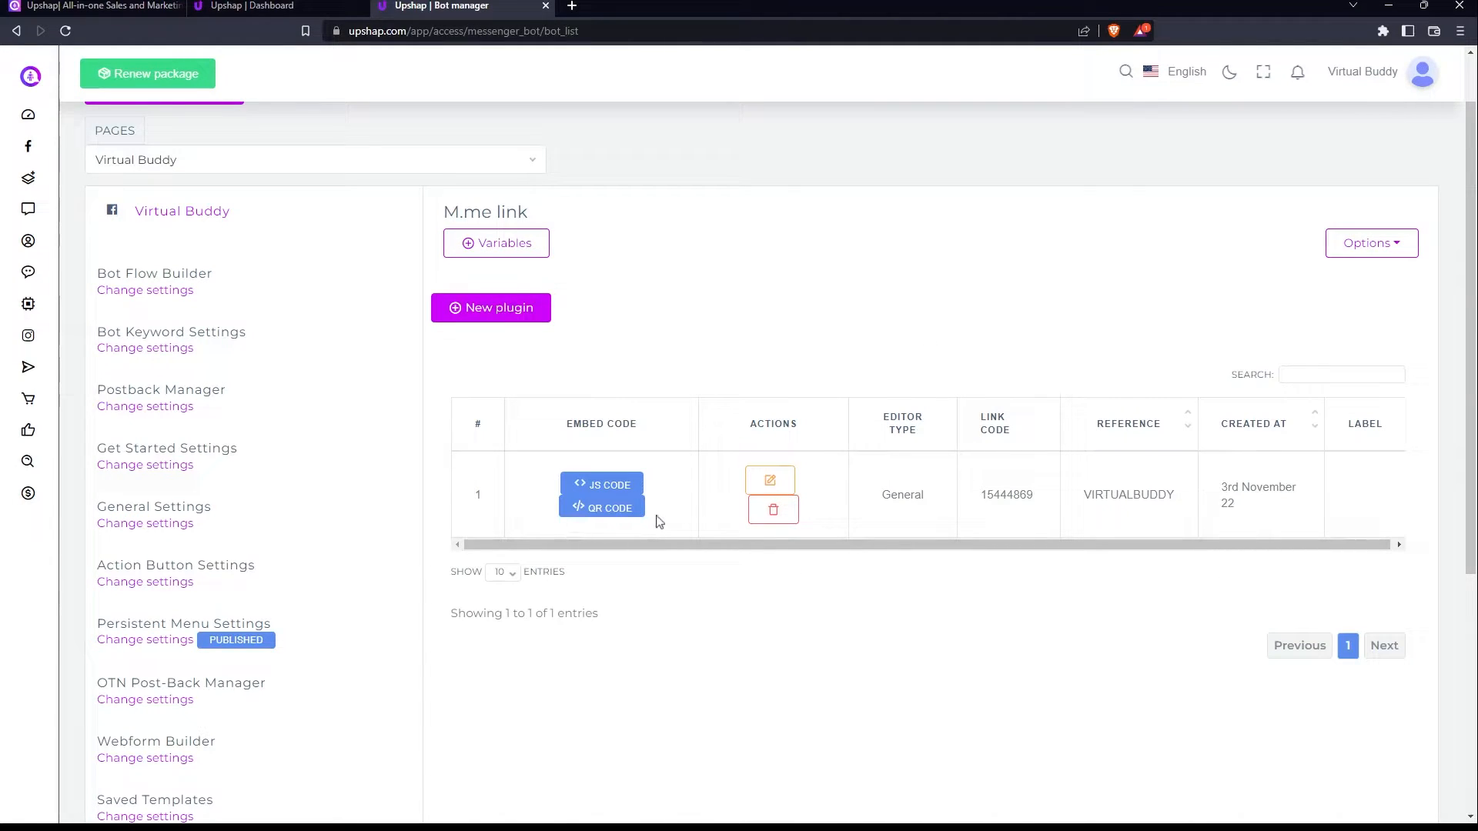
click(601, 512)
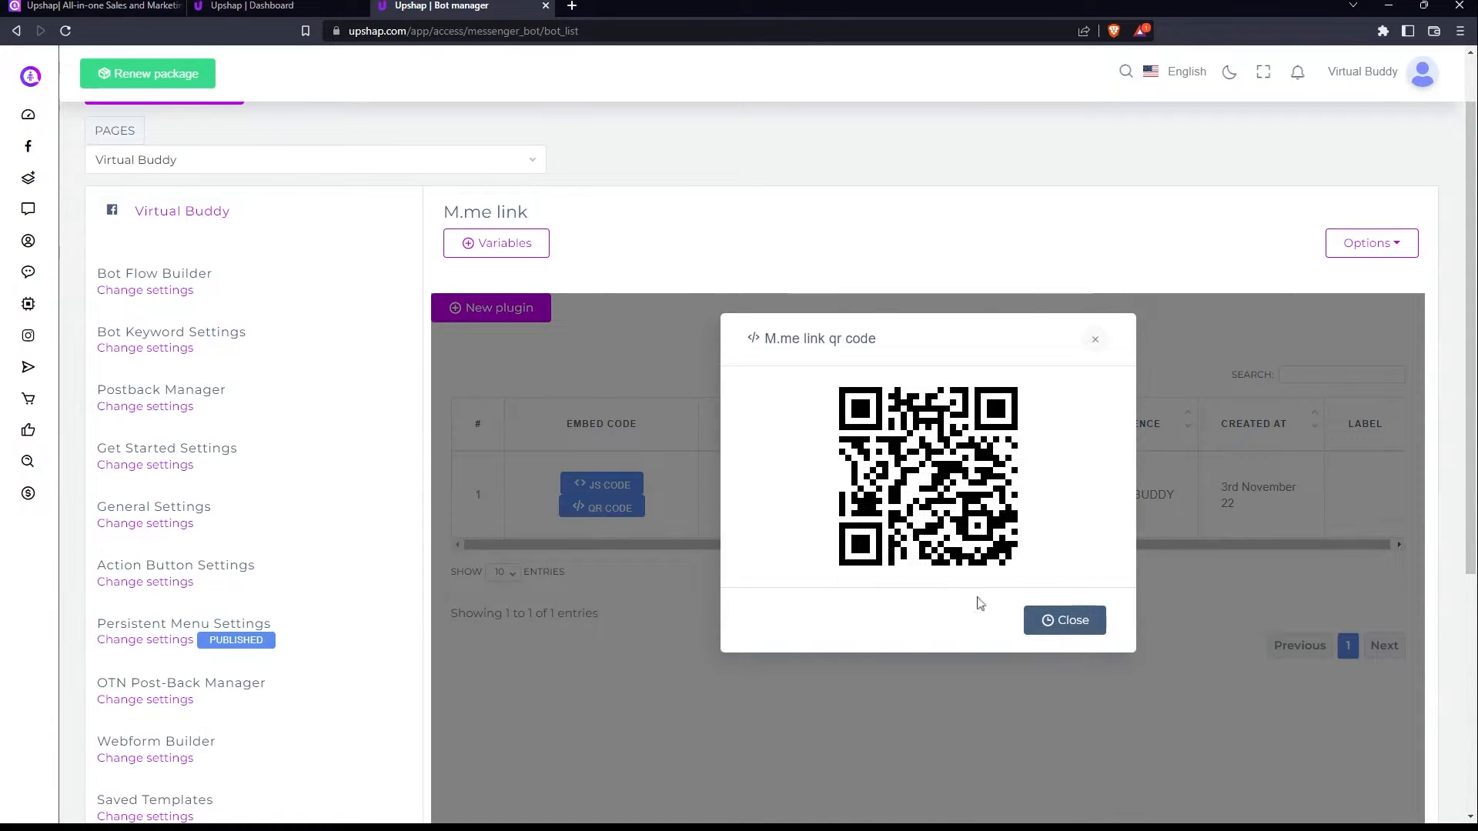
click(1065, 624)
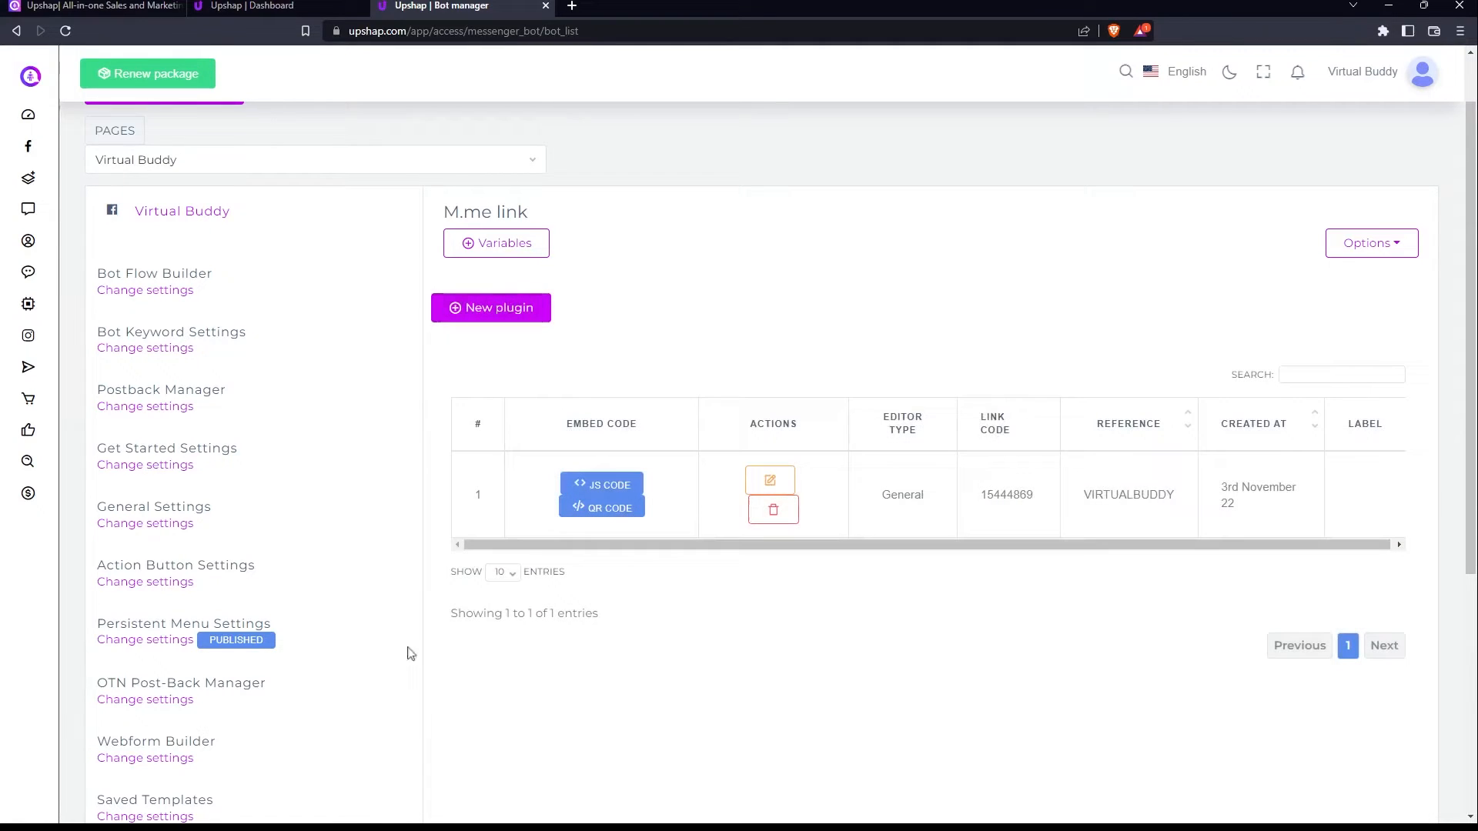
Start a new template in the OTN Post-Back Manager with subsriber_streamer_reply as both template name and OTN postback ID.
click(169, 700)
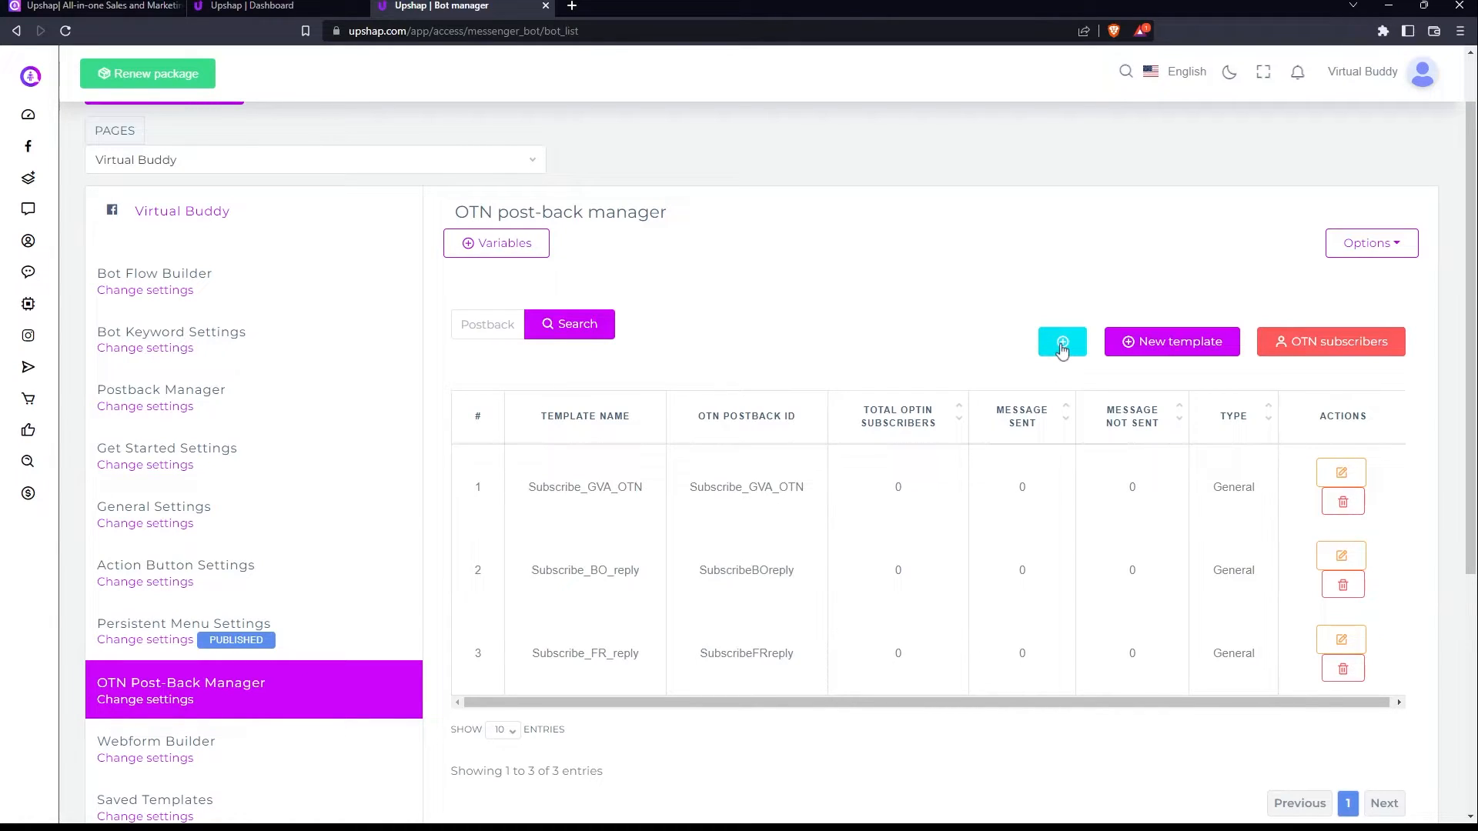
click(1062, 345)
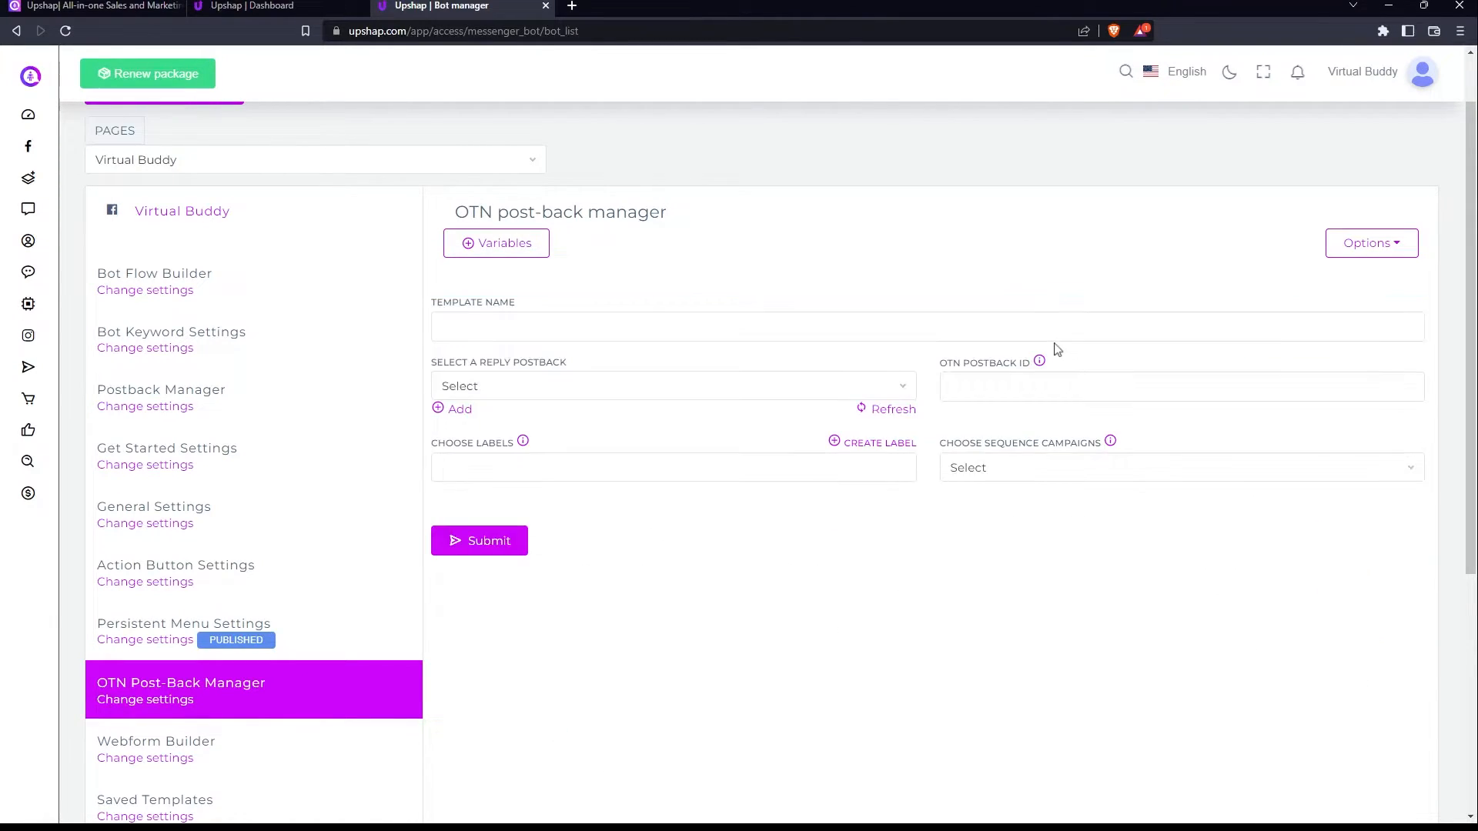
click(851, 332)
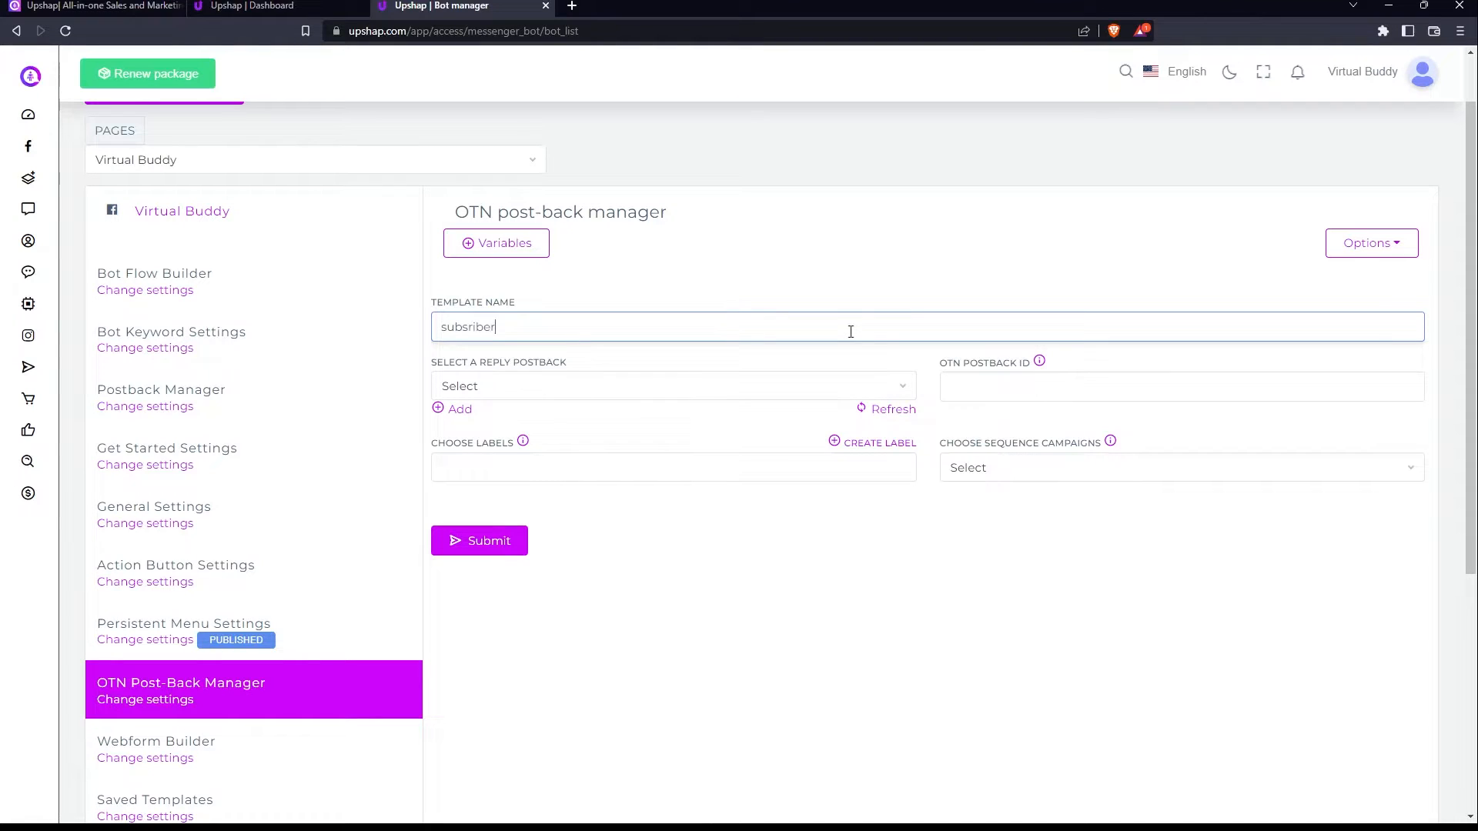
text(subsriber_streamer_reply)
key(ctrl+a)
key(ctrl+c)
click(969, 396)
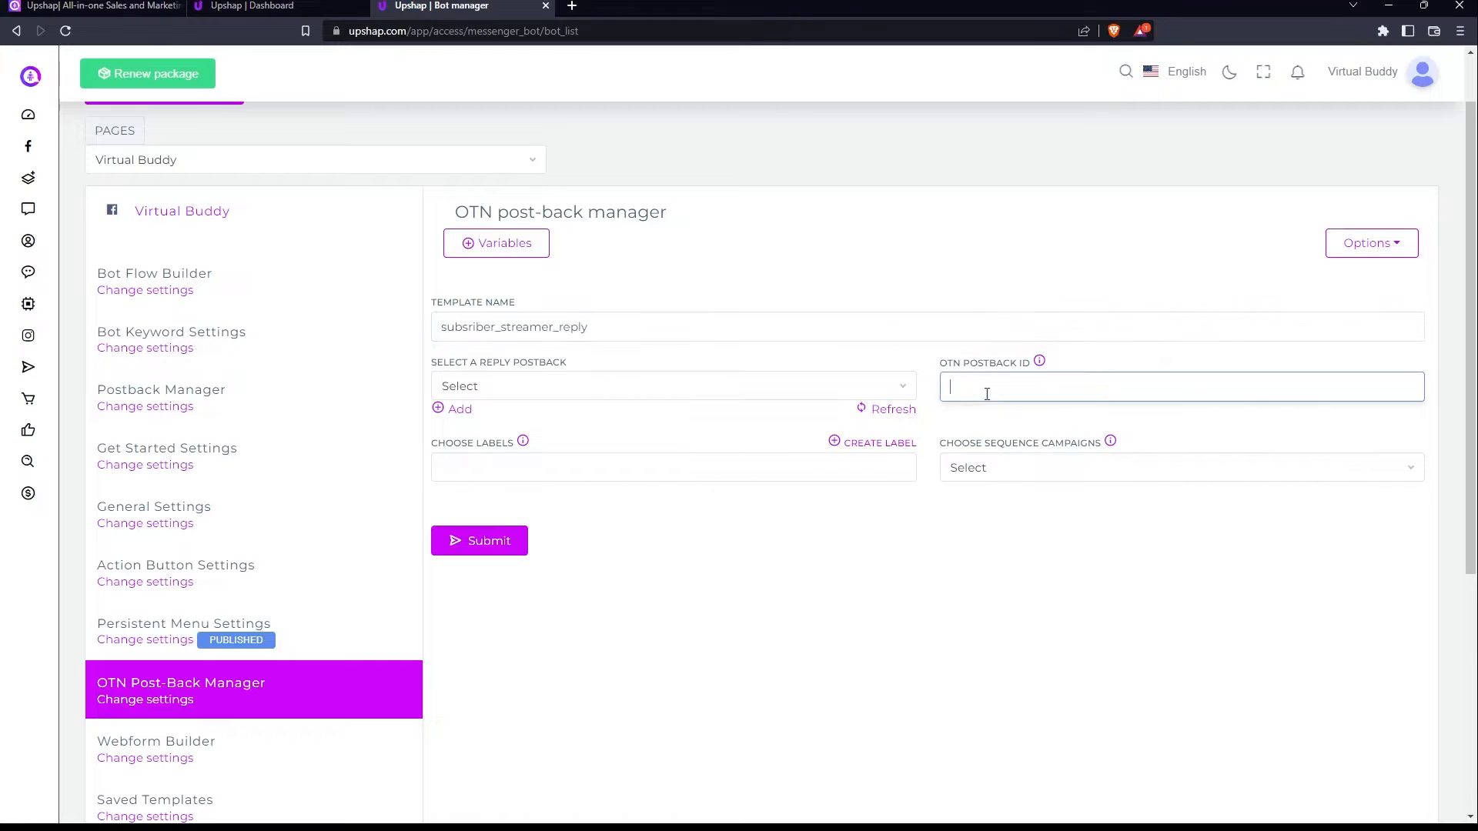
key(ctrl+v)
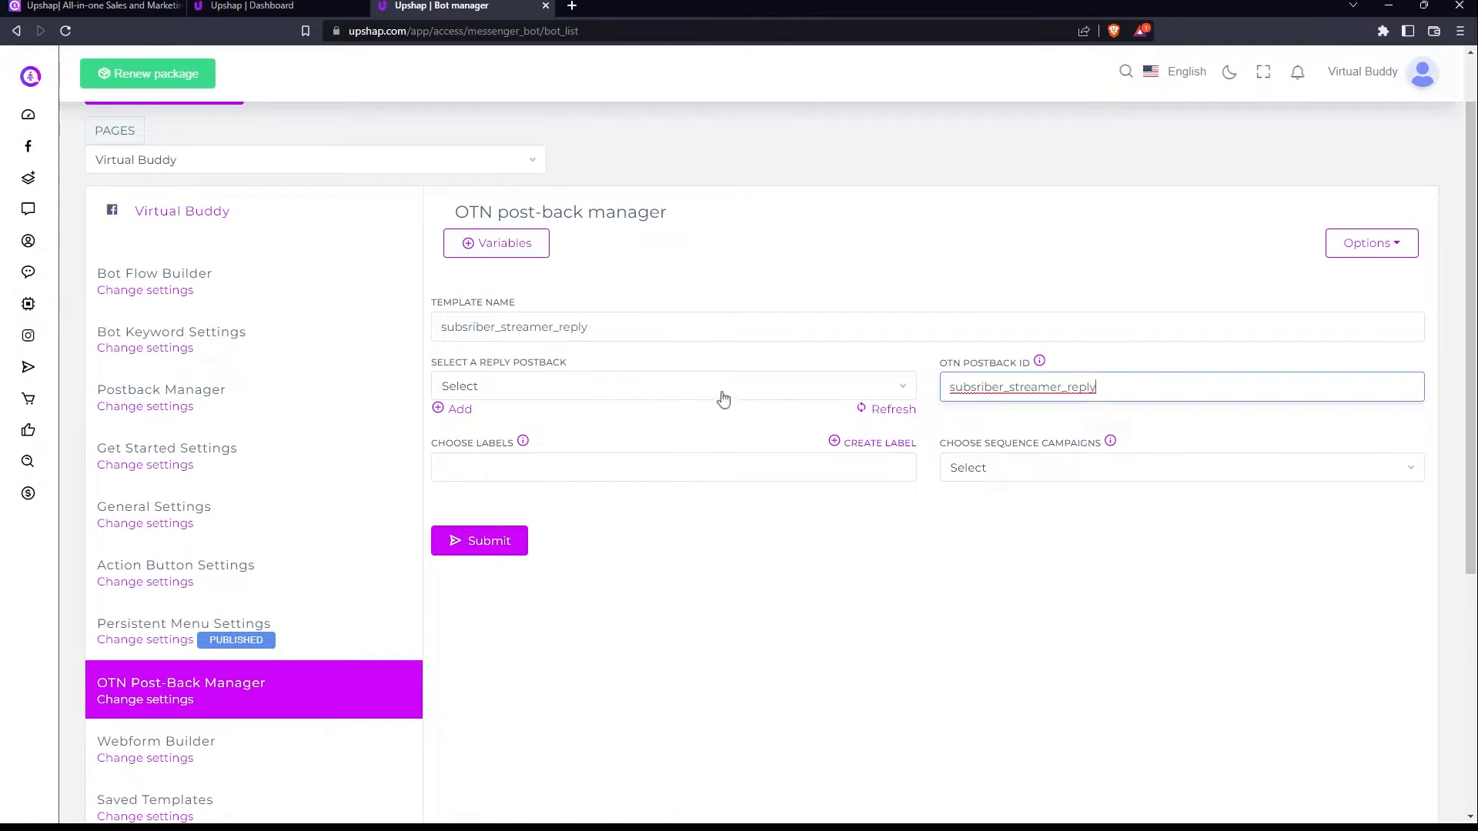
Choose the FROTN template as the reply postback and submit the new OTN post-back template.
click(587, 394)
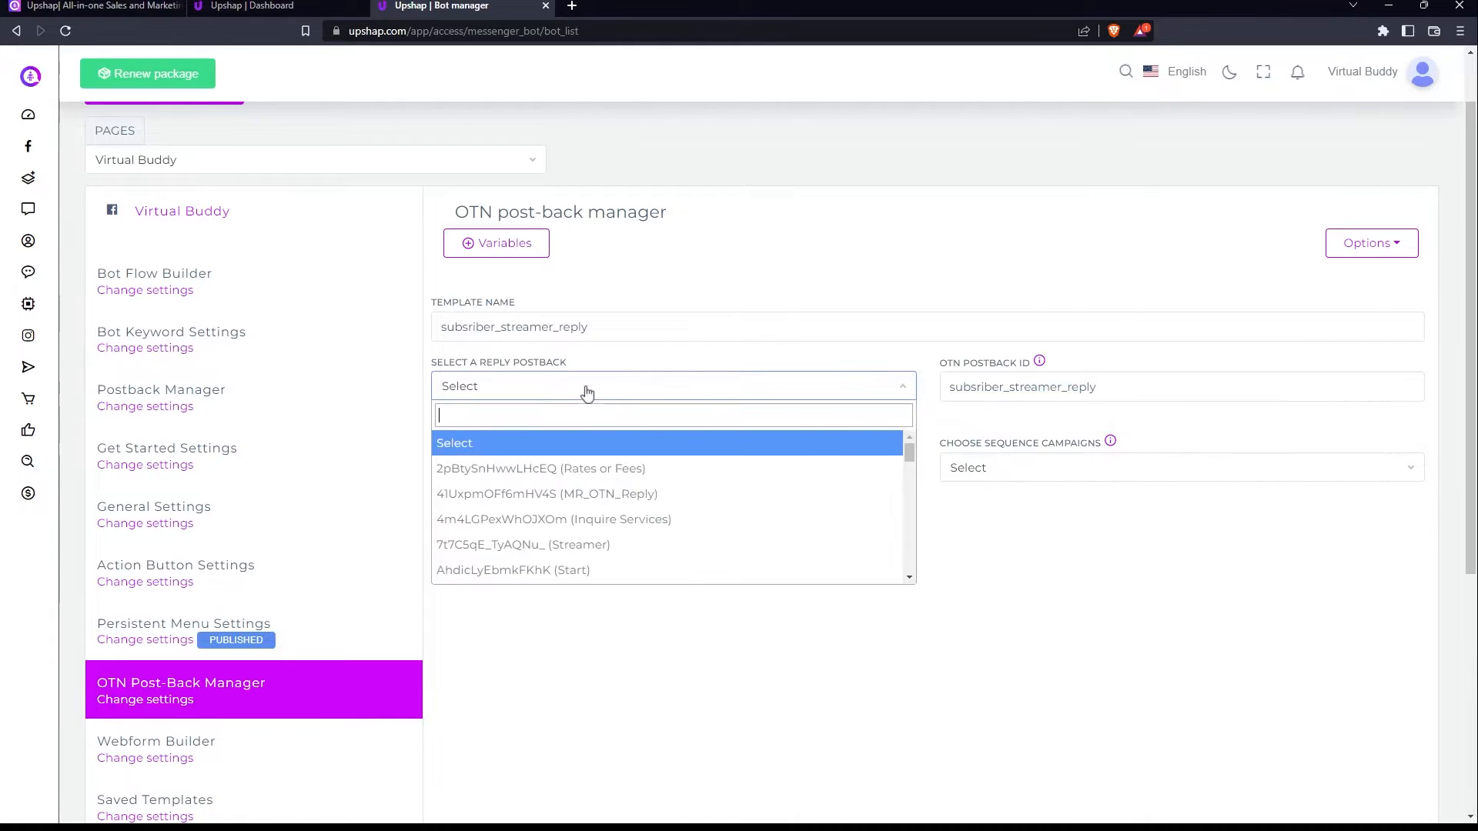
scroll(616, 485, down, 2)
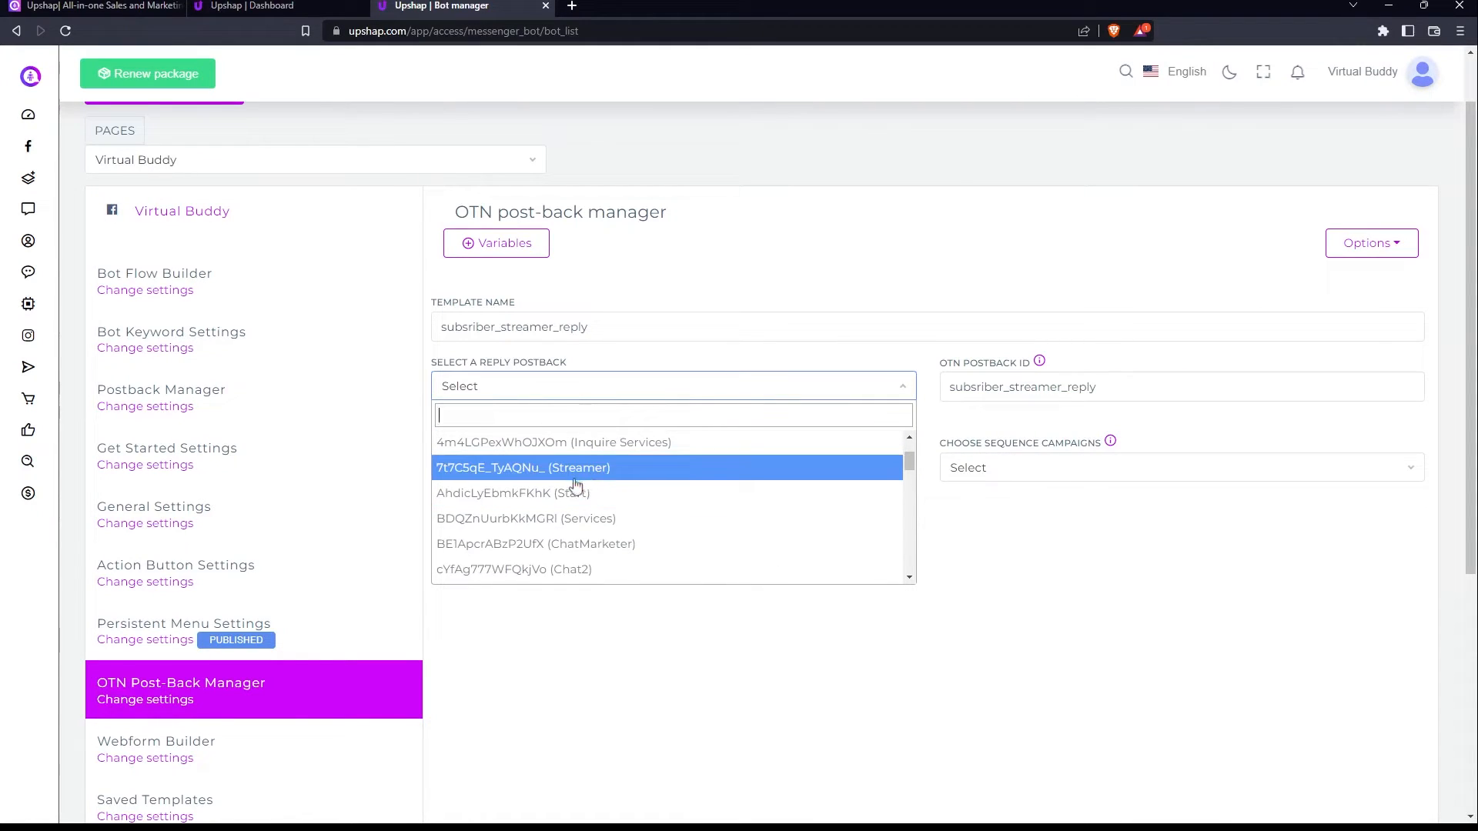
scroll(585, 486, up, 2)
scroll(655, 504, down, 3)
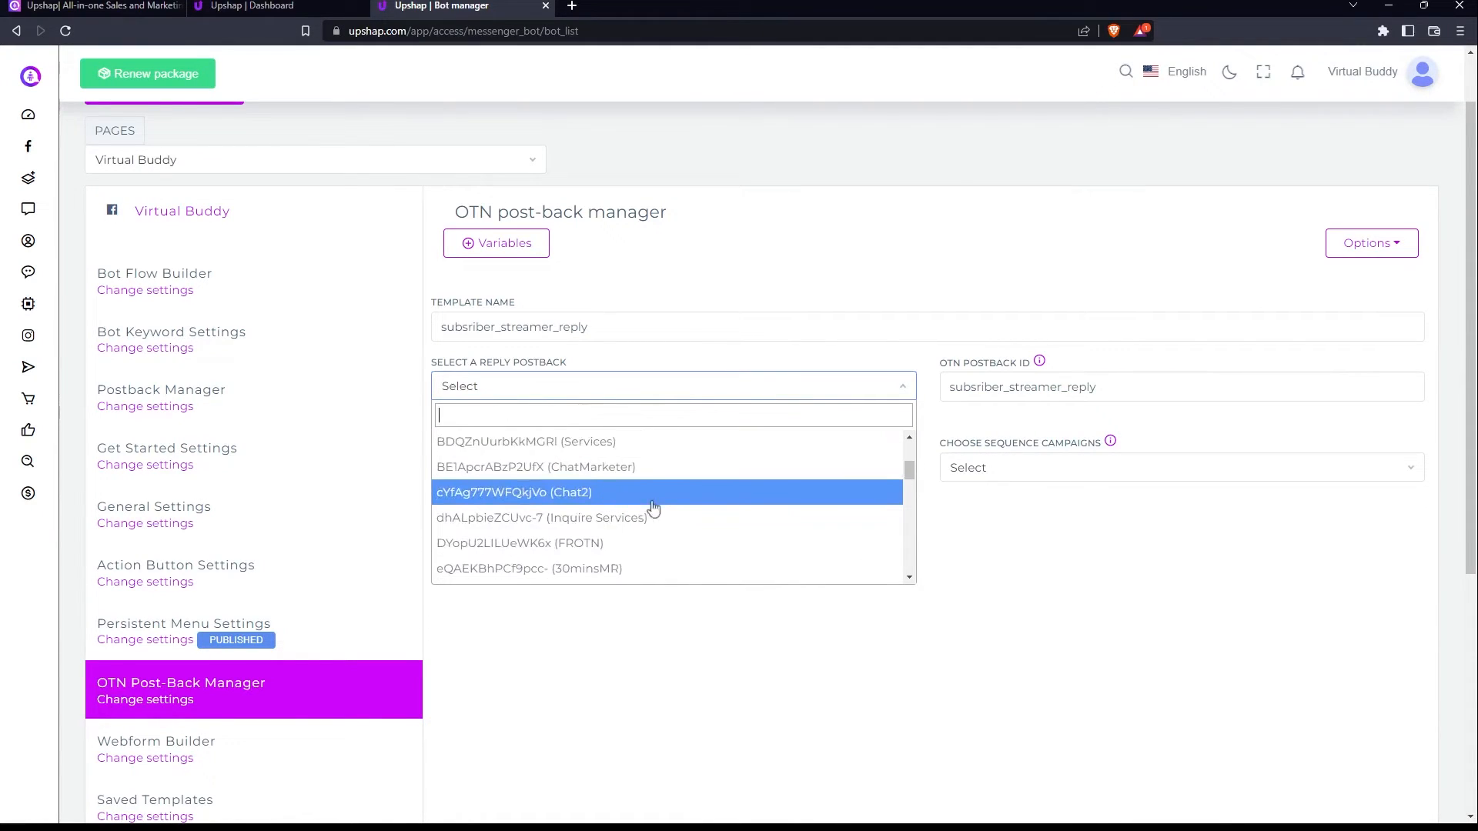
click(668, 544)
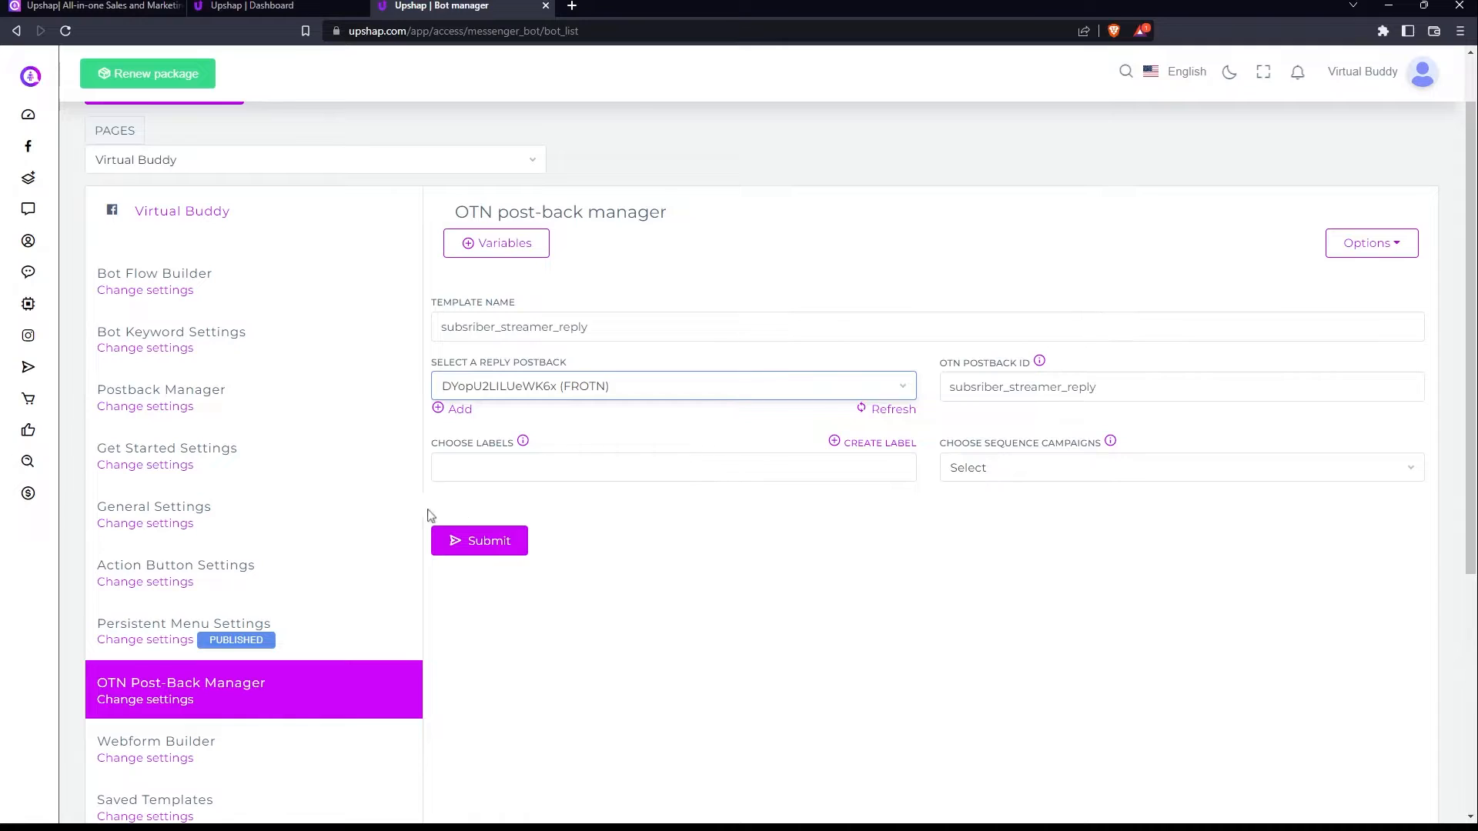
click(487, 554)
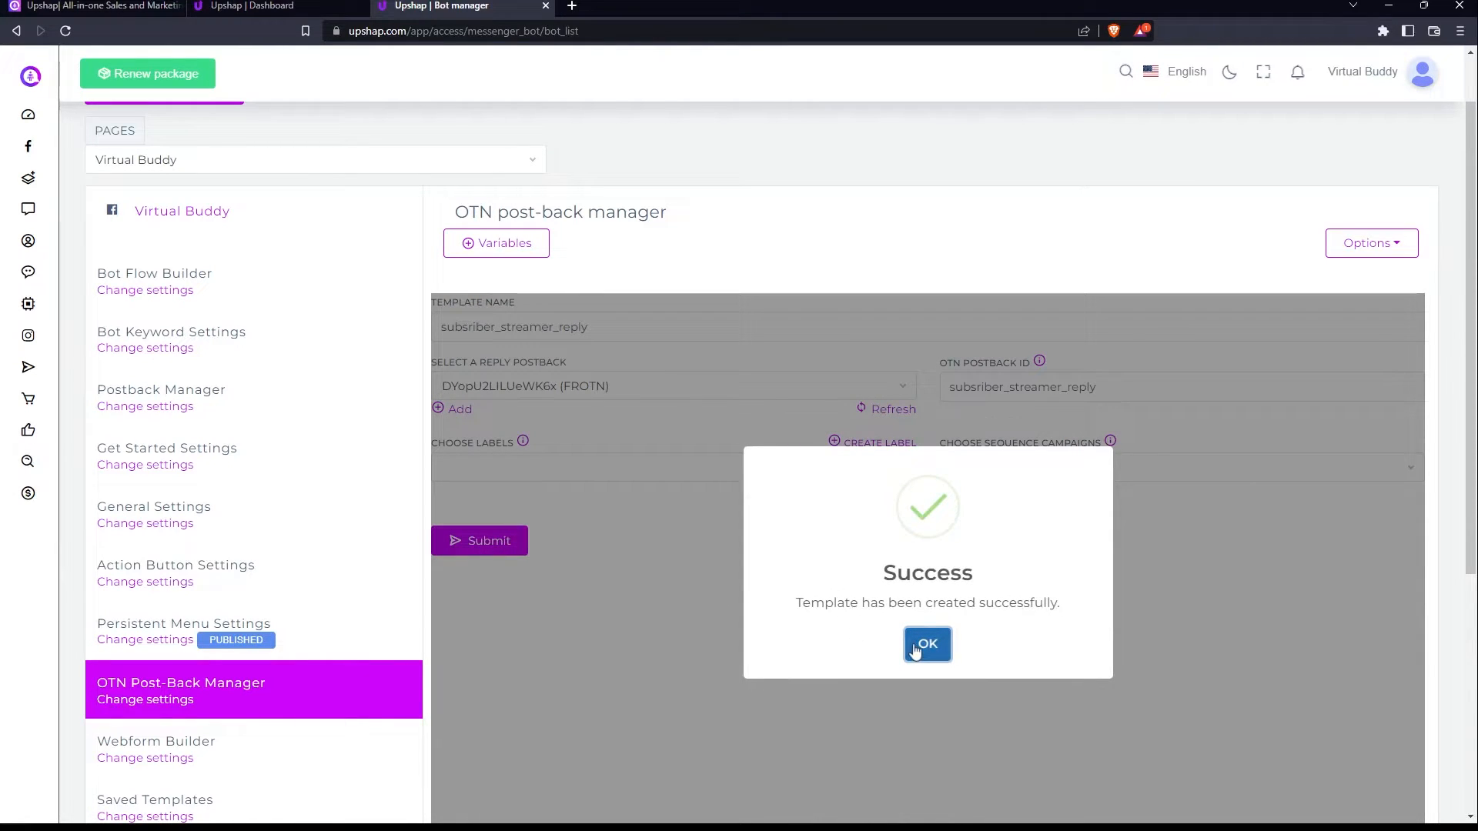
click(916, 653)
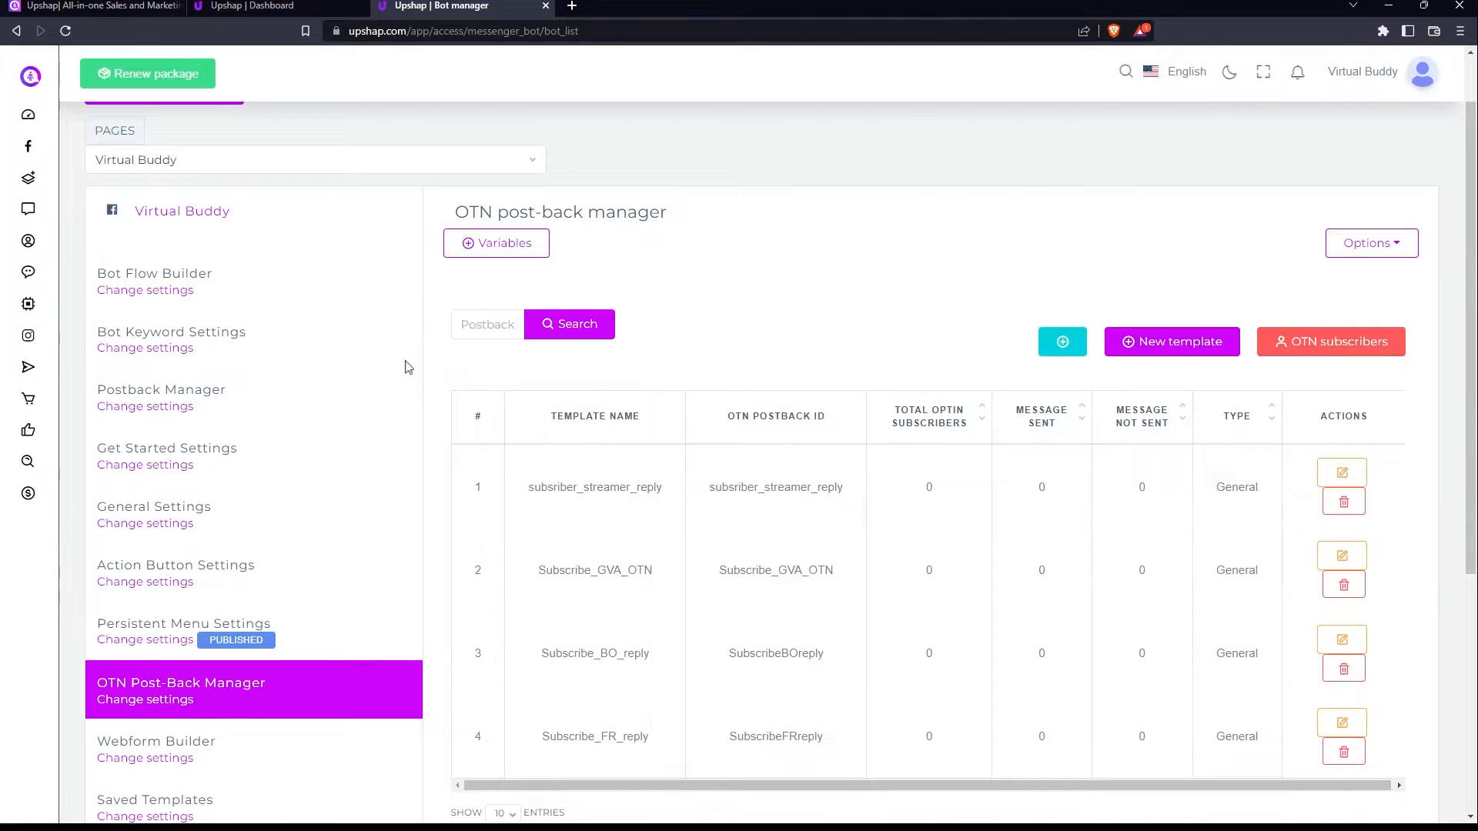
Open the FROTN flow for editing from the Bot Flow Builder list.
click(185, 296)
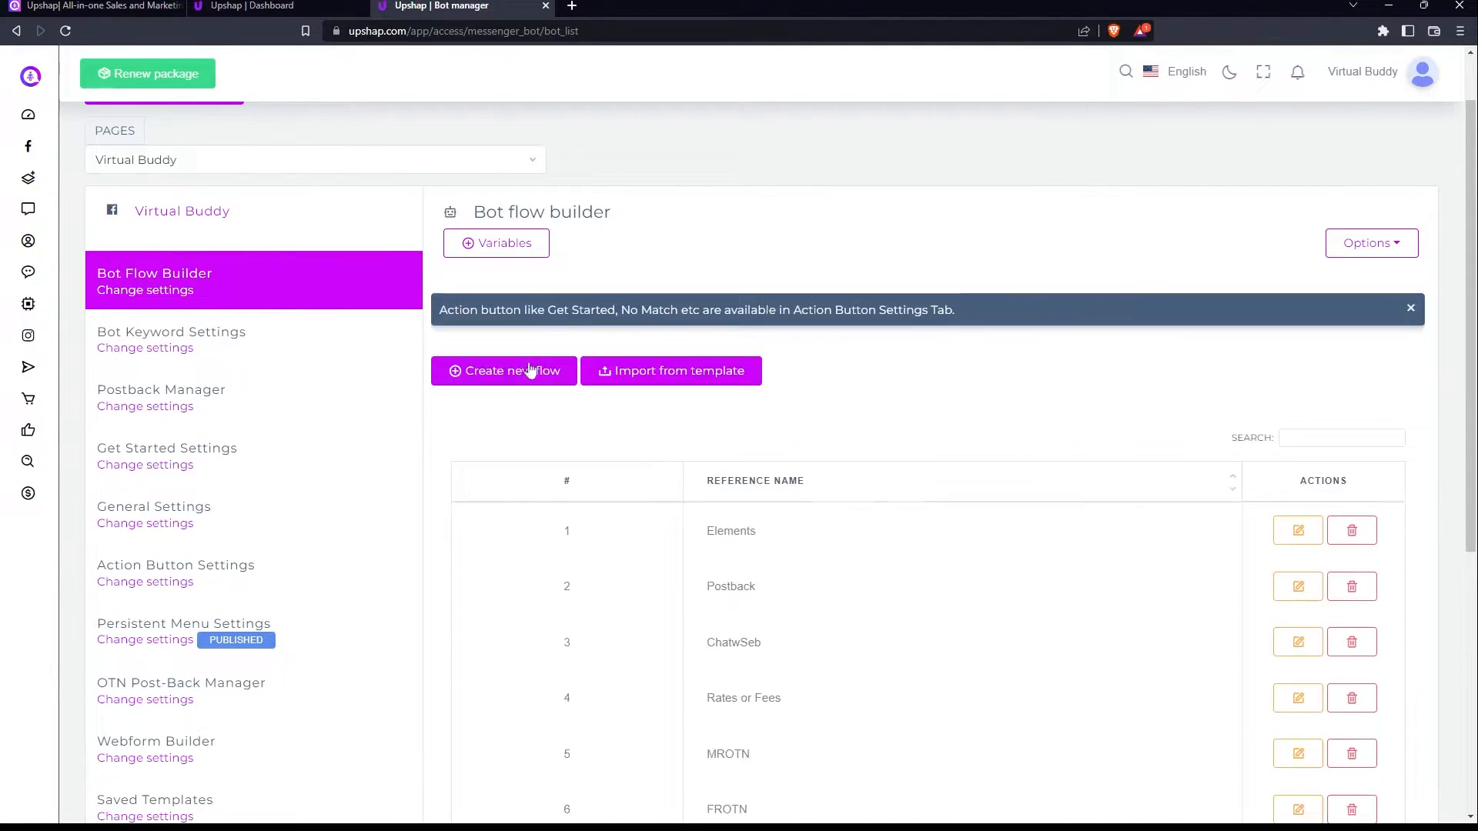
scroll(737, 529, down, 2)
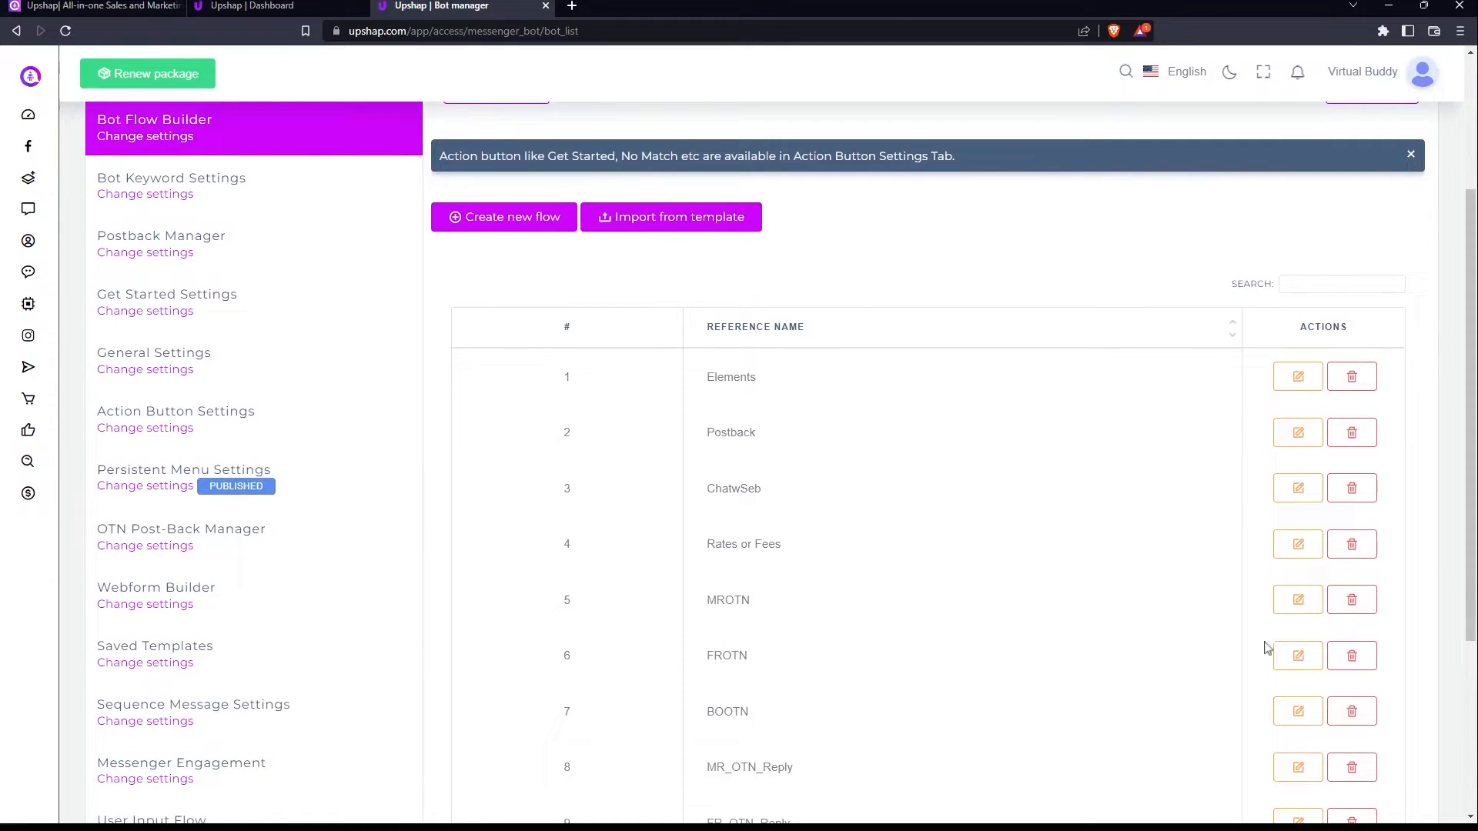
click(1296, 656)
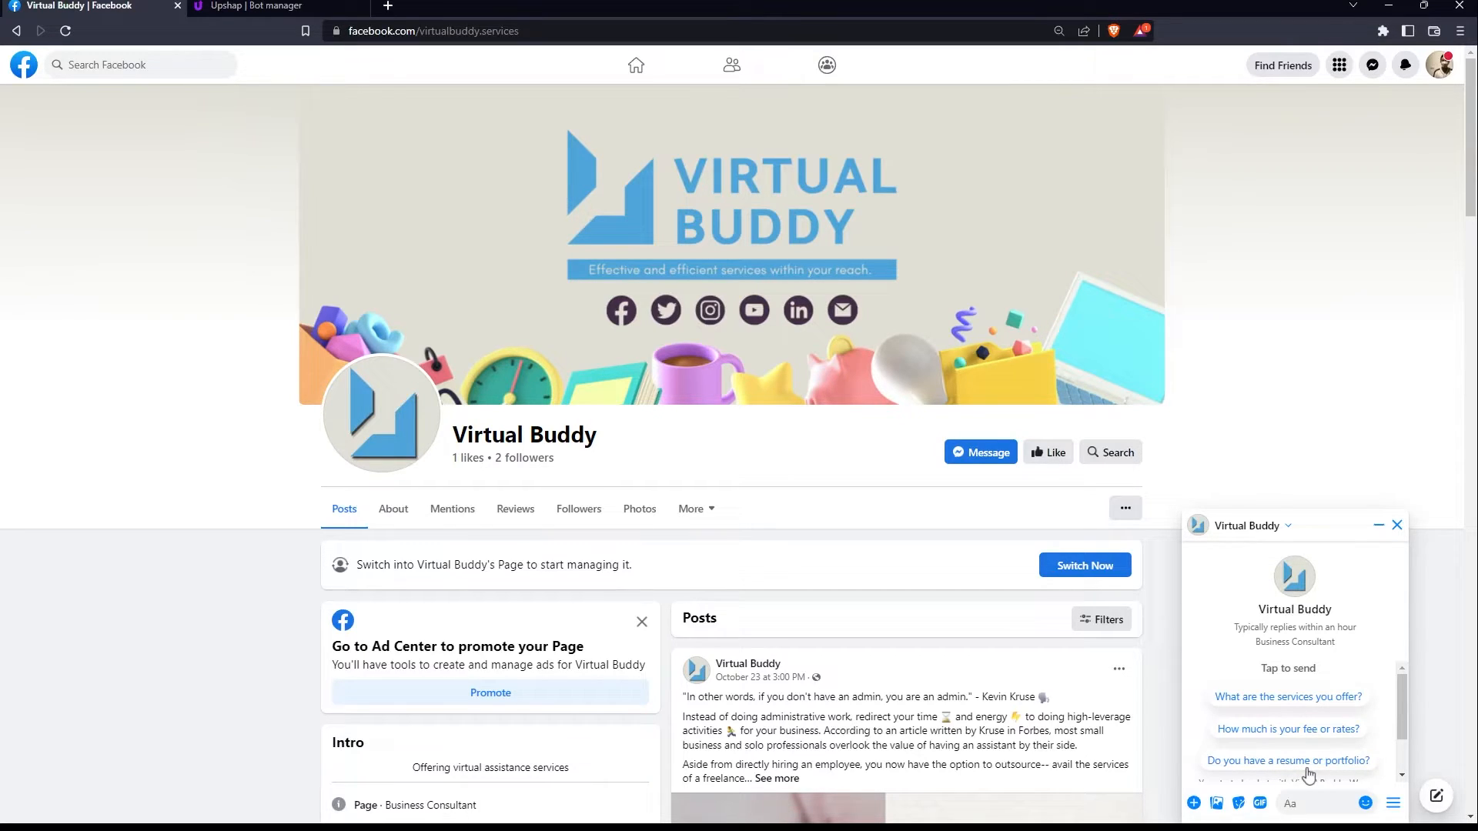
Test the services ice breaker in the Facebook page chat by answering Game Speedrunner and visiting its Free Consultation booking page.
click(1289, 707)
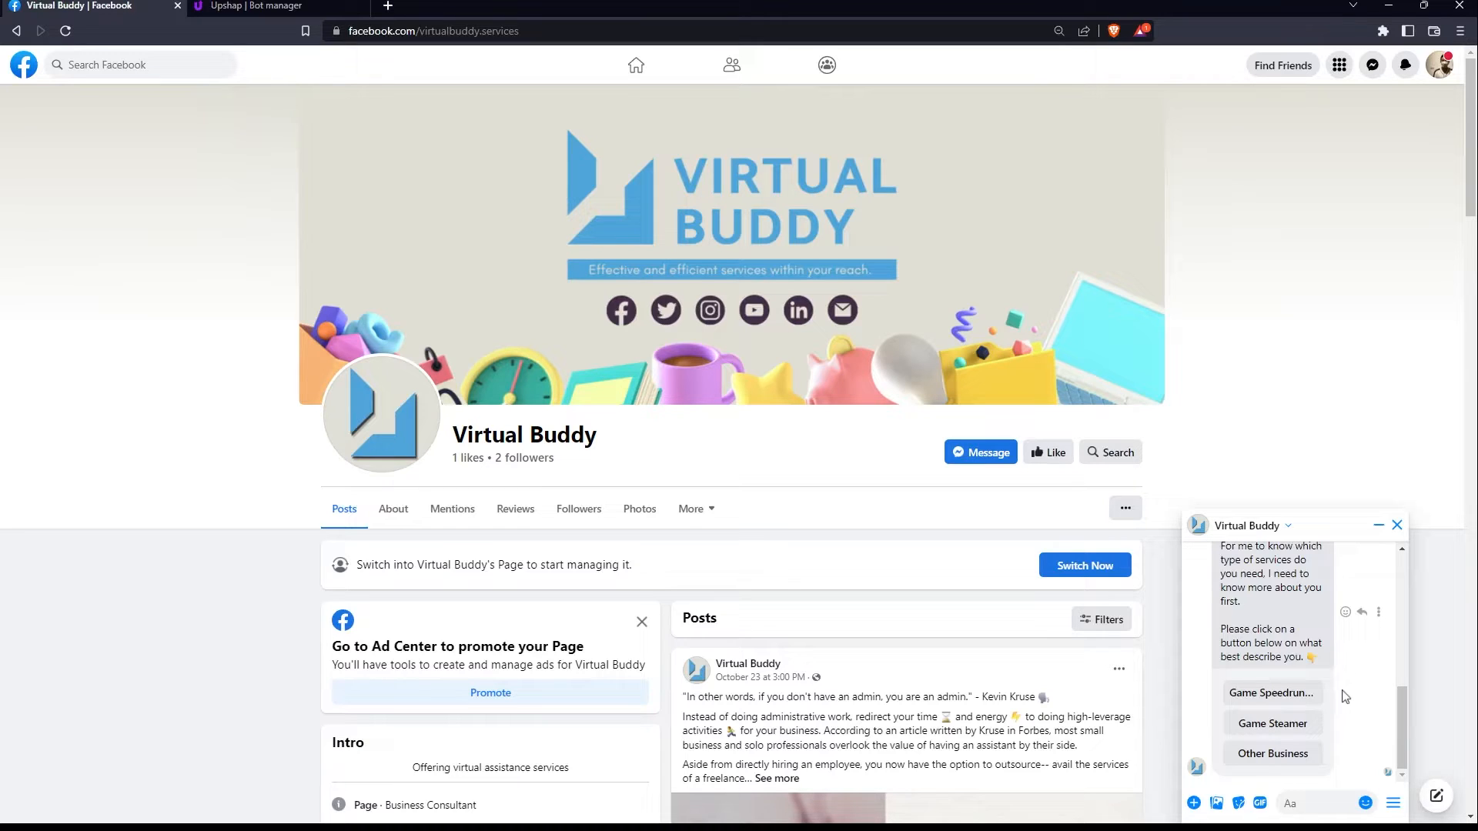
click(1301, 693)
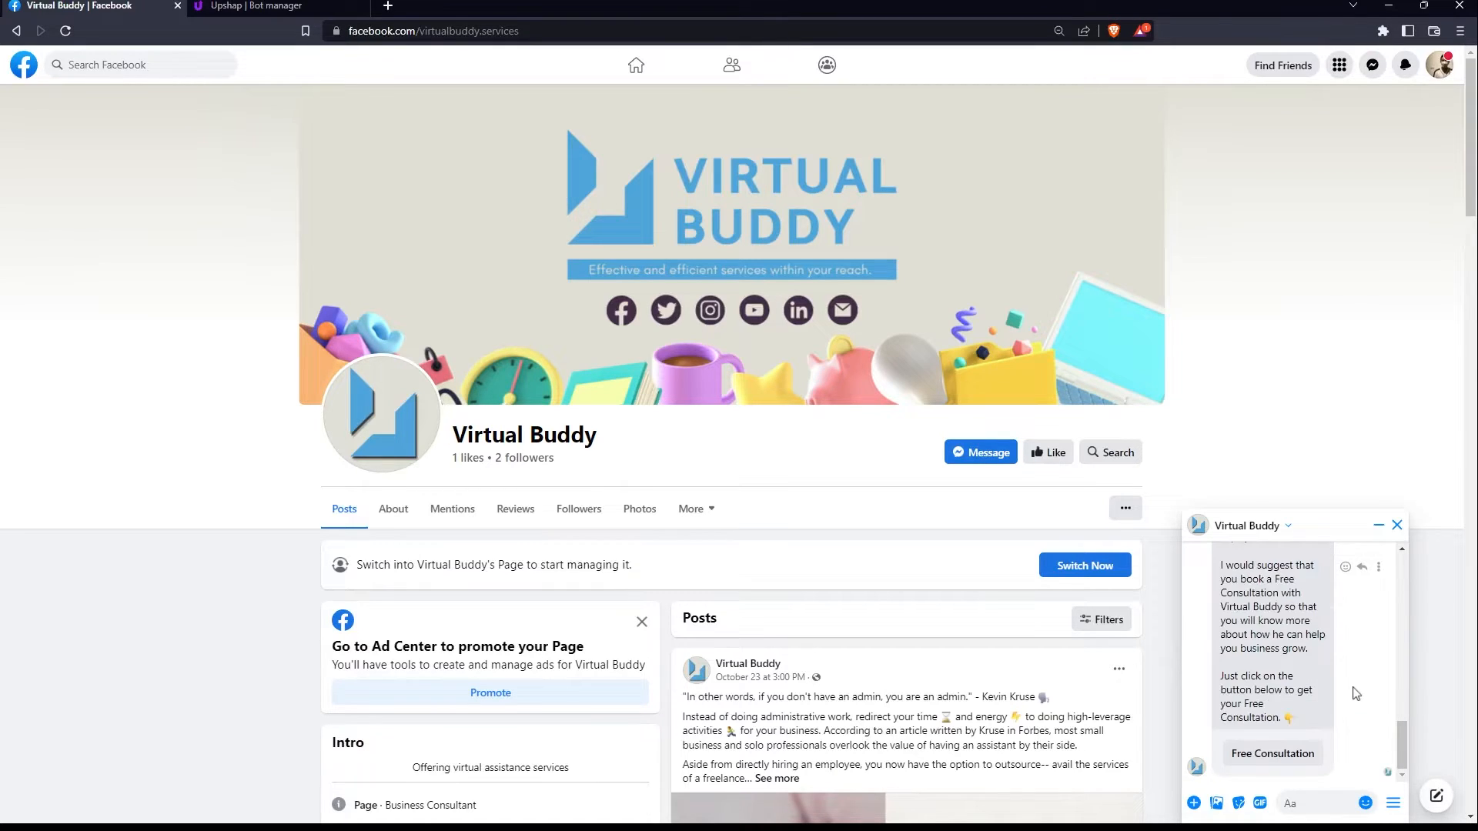
click(1310, 757)
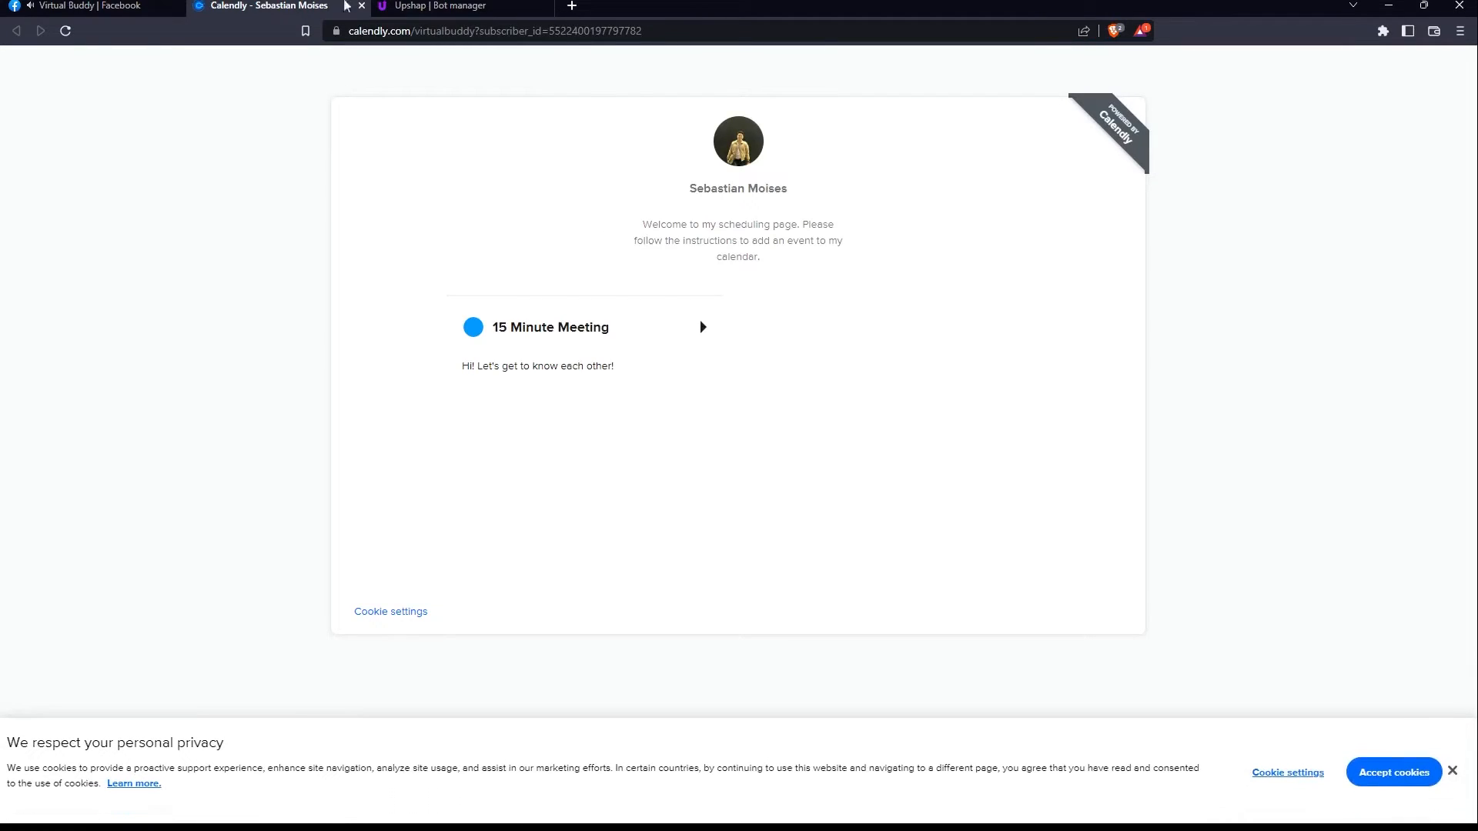
click(362, 6)
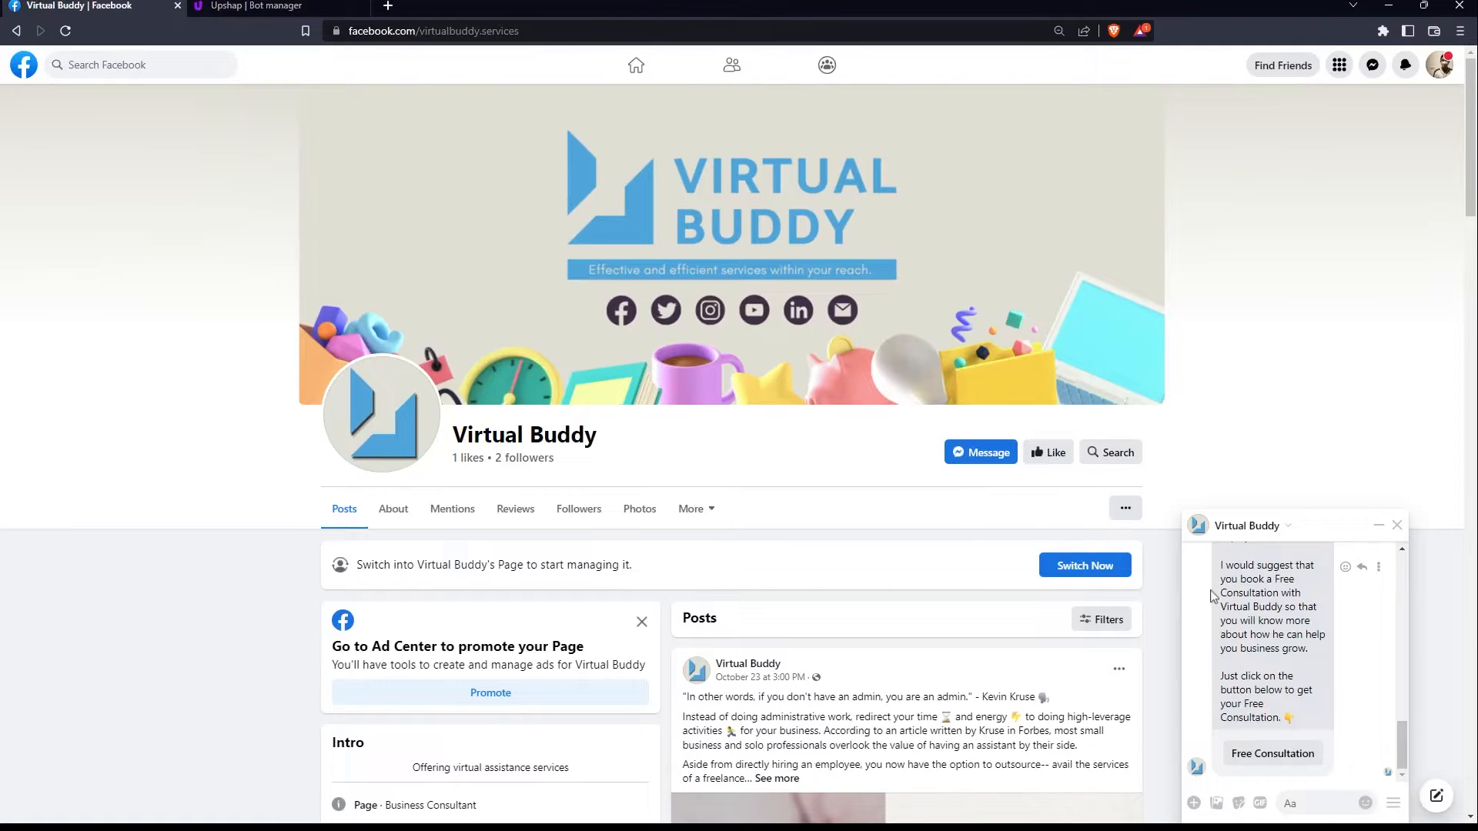
Test the Game Steamer answer from the earlier chat message and visit its Free Consultation booking page.
scroll(1287, 639, up, 3)
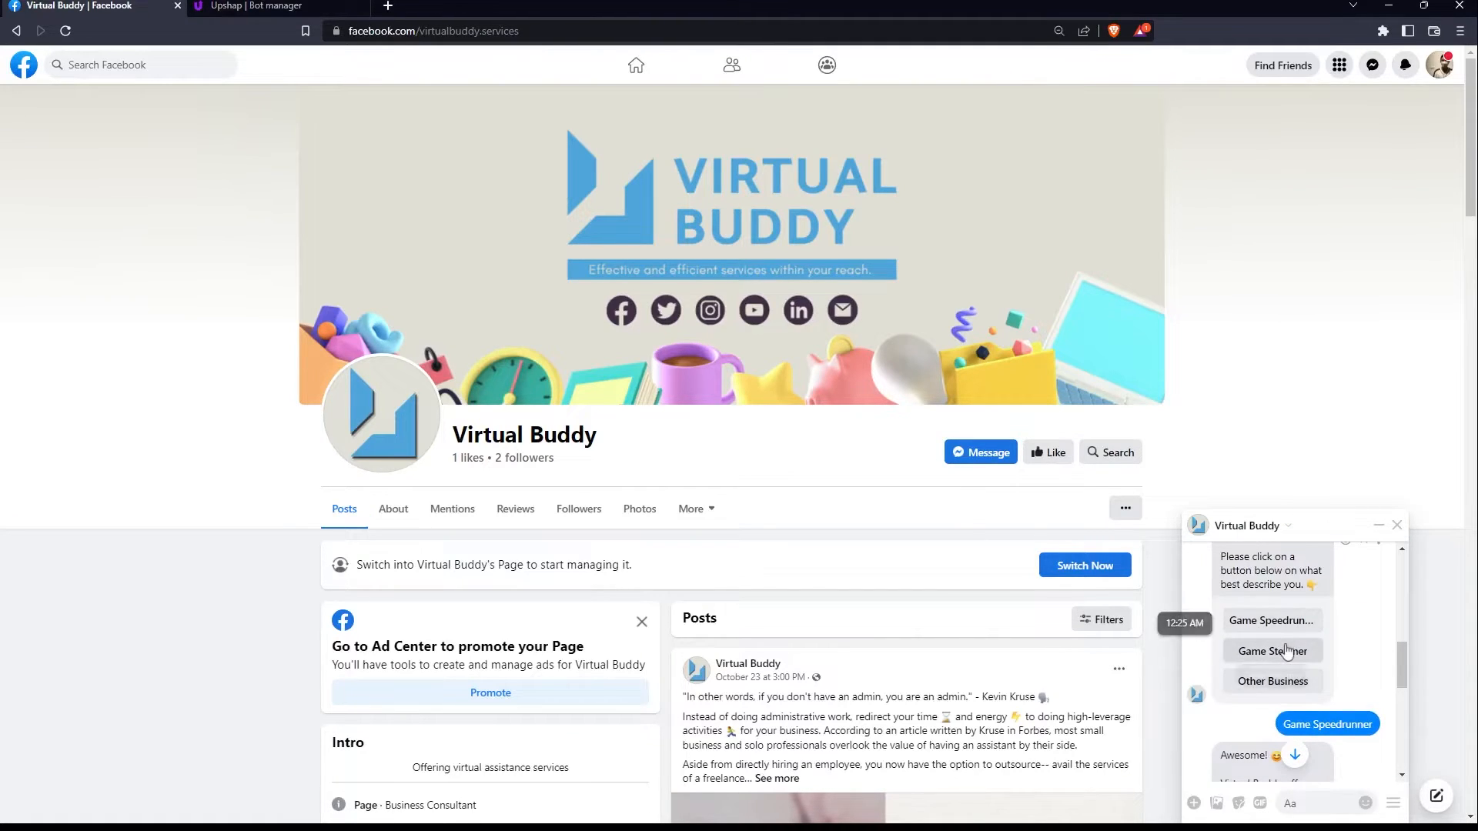
click(1282, 651)
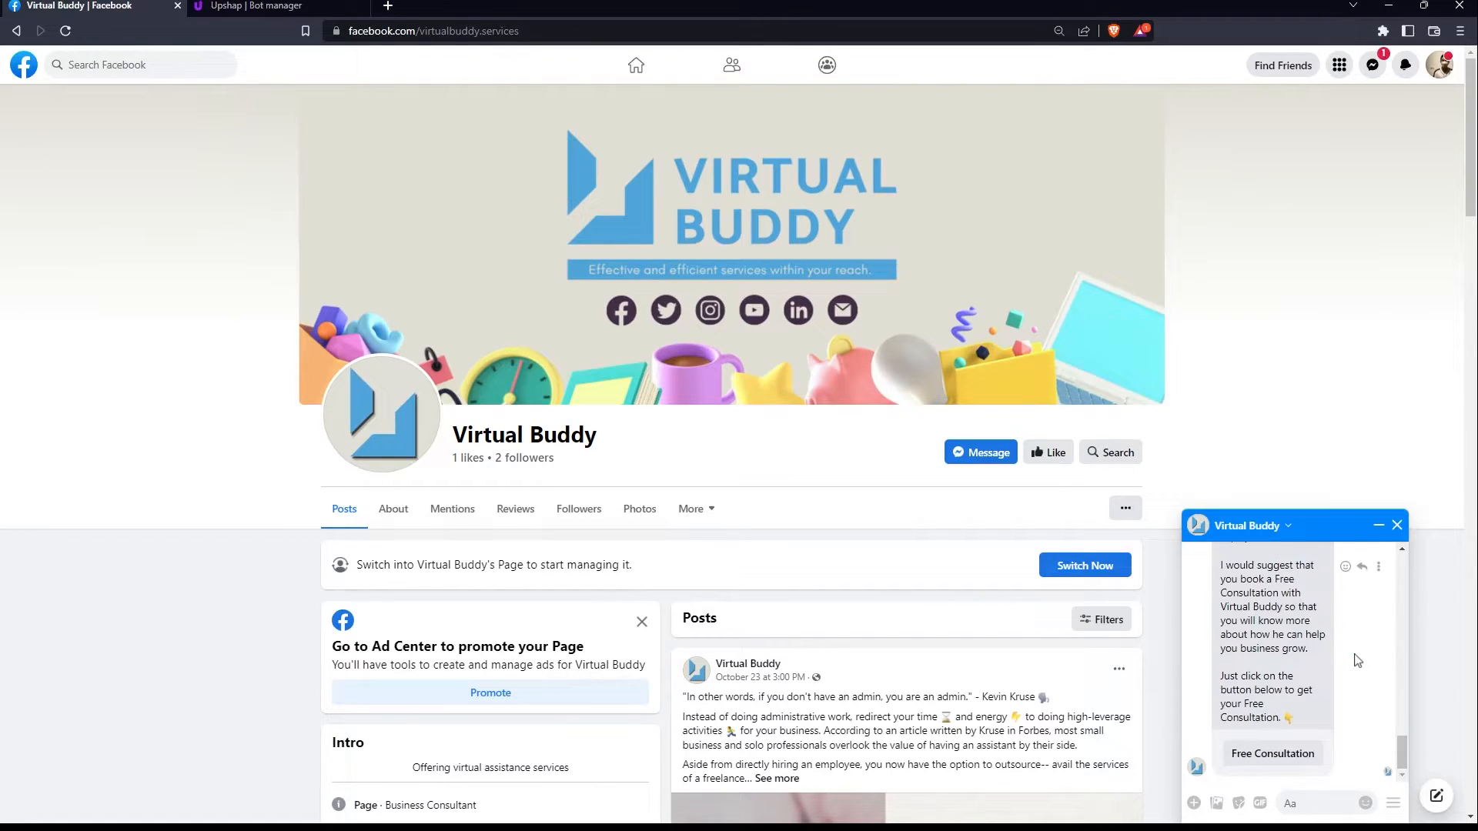
click(1295, 752)
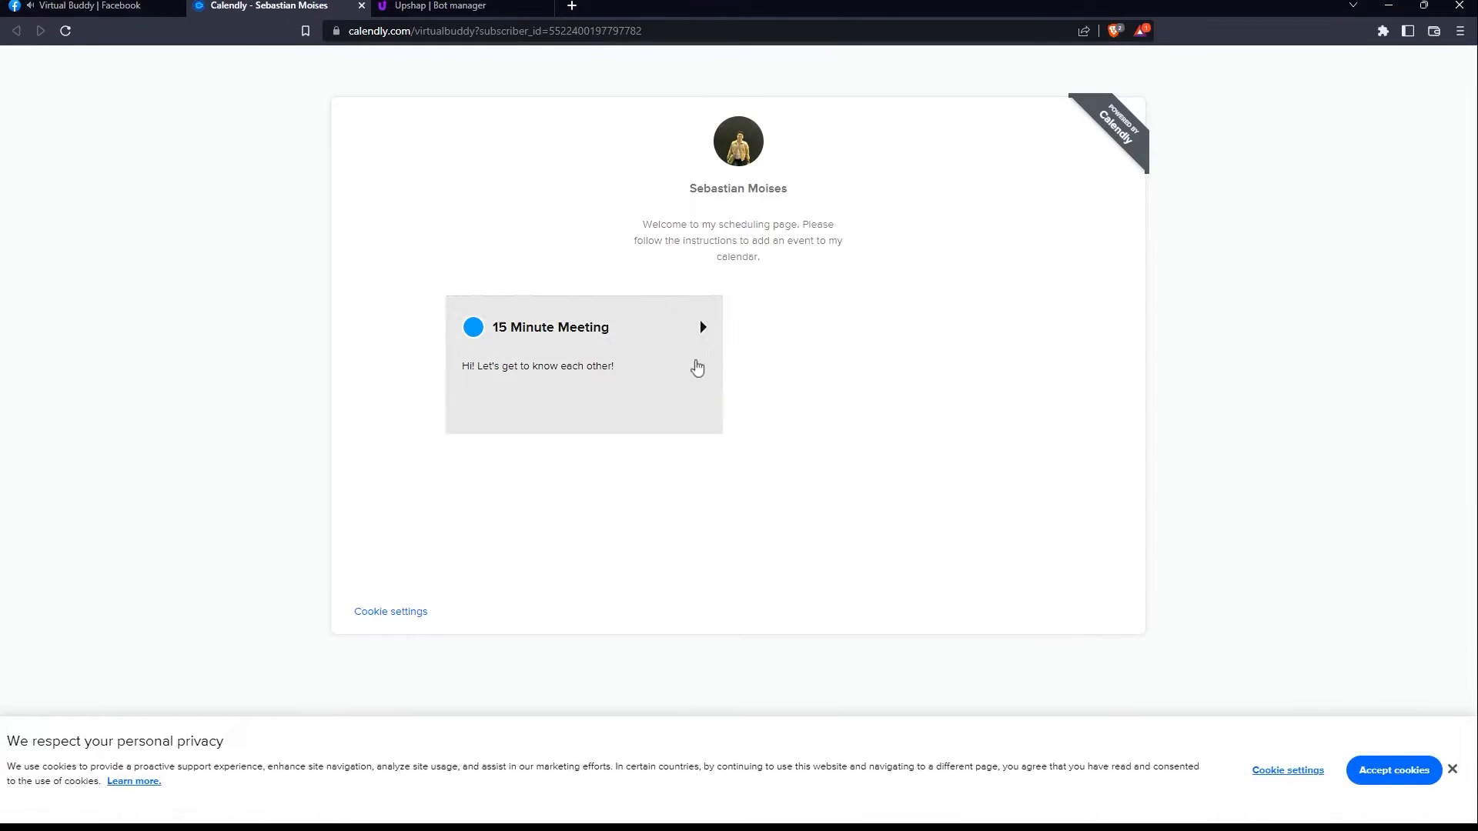
click(361, 6)
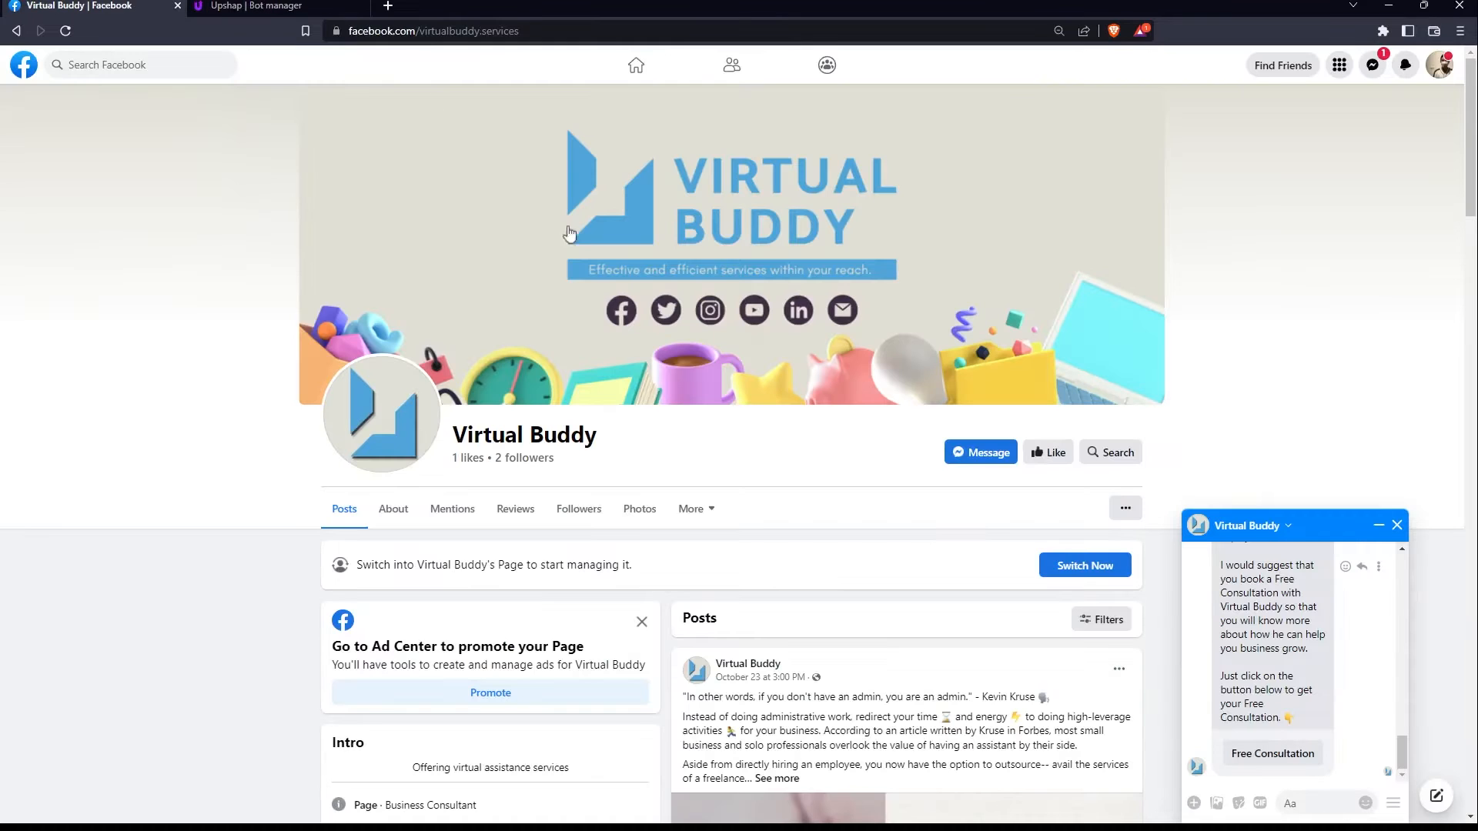
Test the Other Business answer from the earlier chat message and visit its Free Consultation booking page.
scroll(1287, 674, up, 5)
scroll(1287, 674, up, 2)
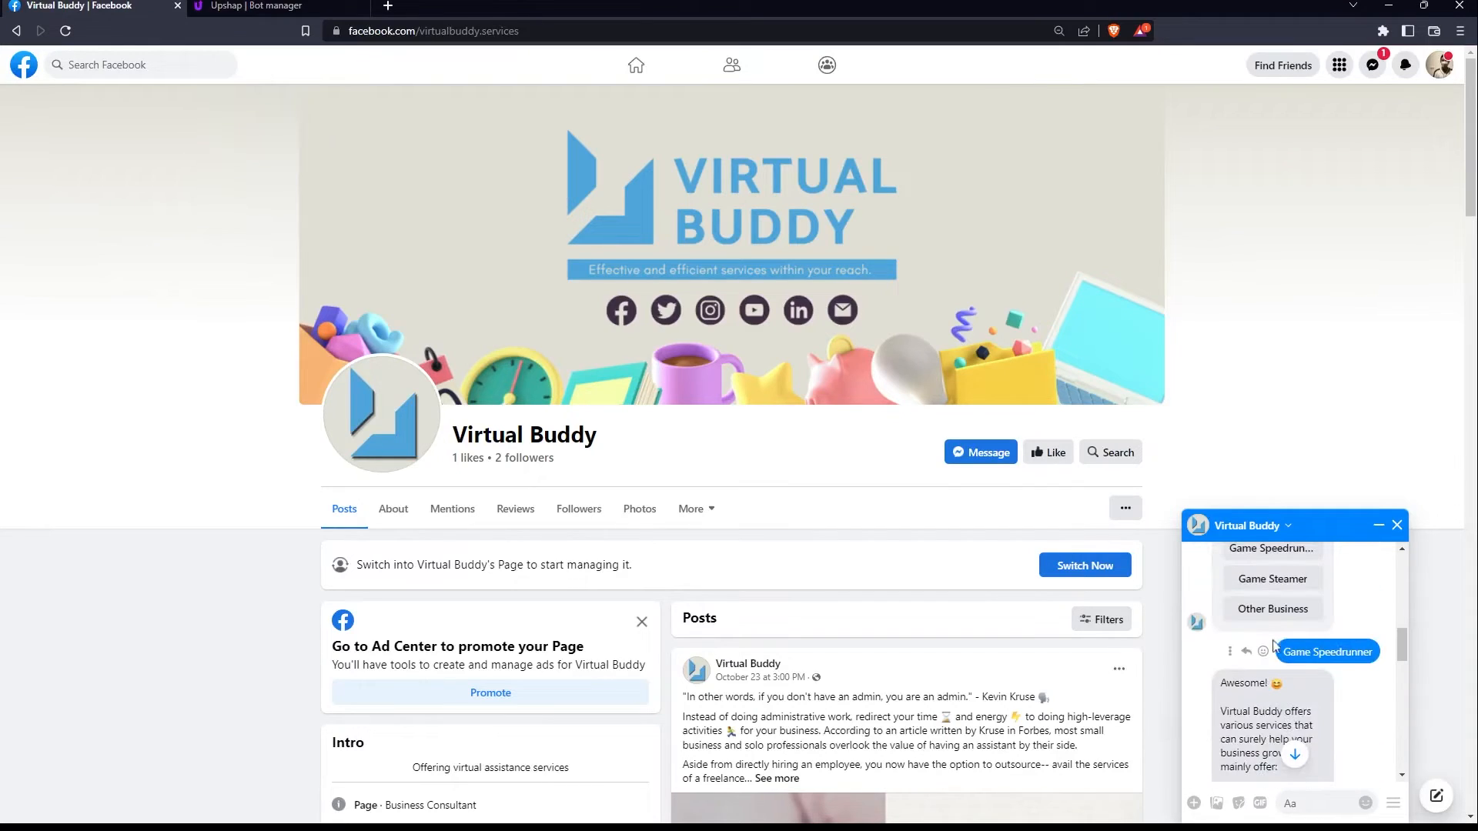
scroll(1301, 685, down, 10)
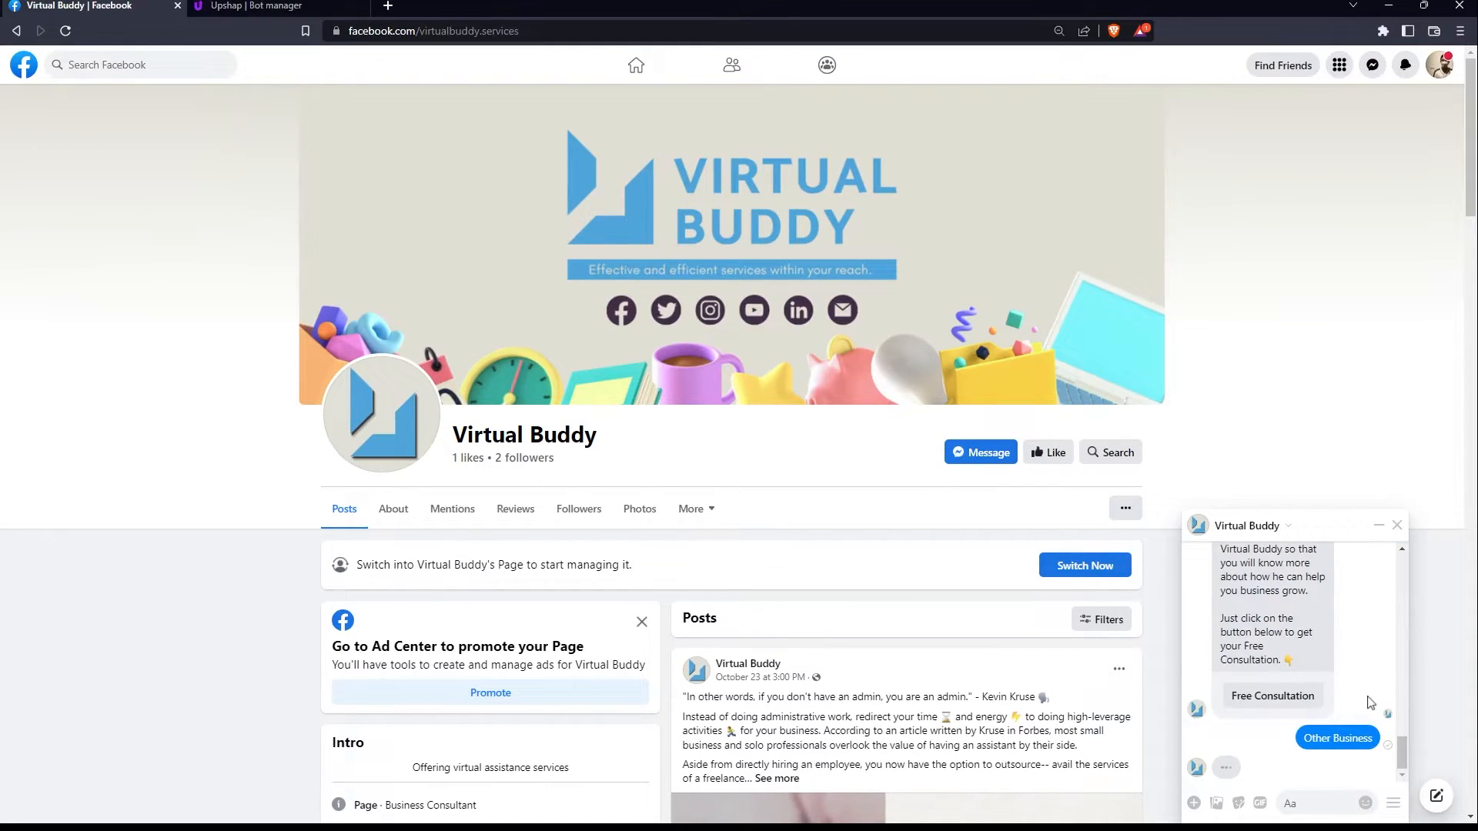
click(1311, 752)
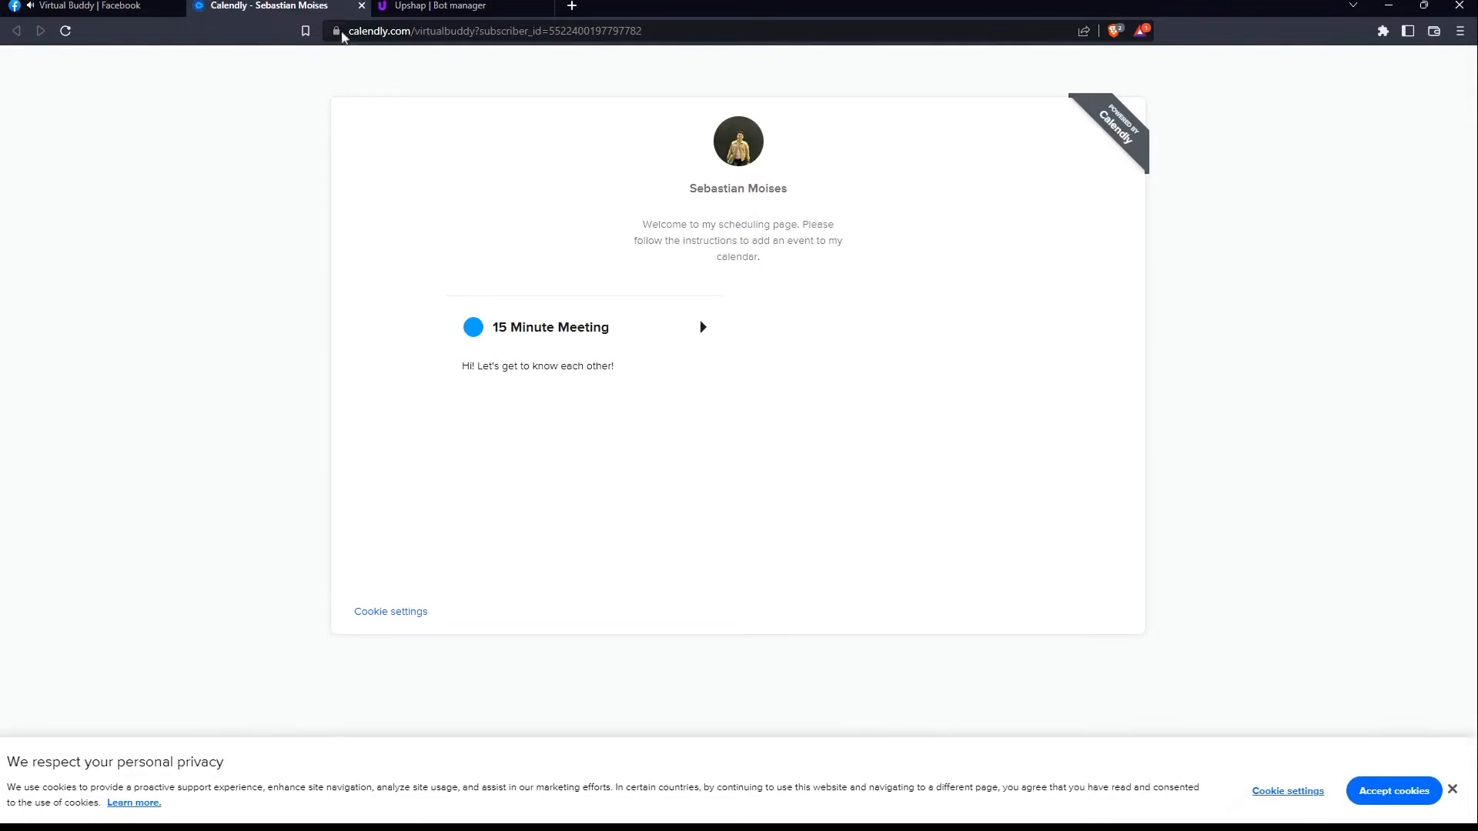
click(361, 5)
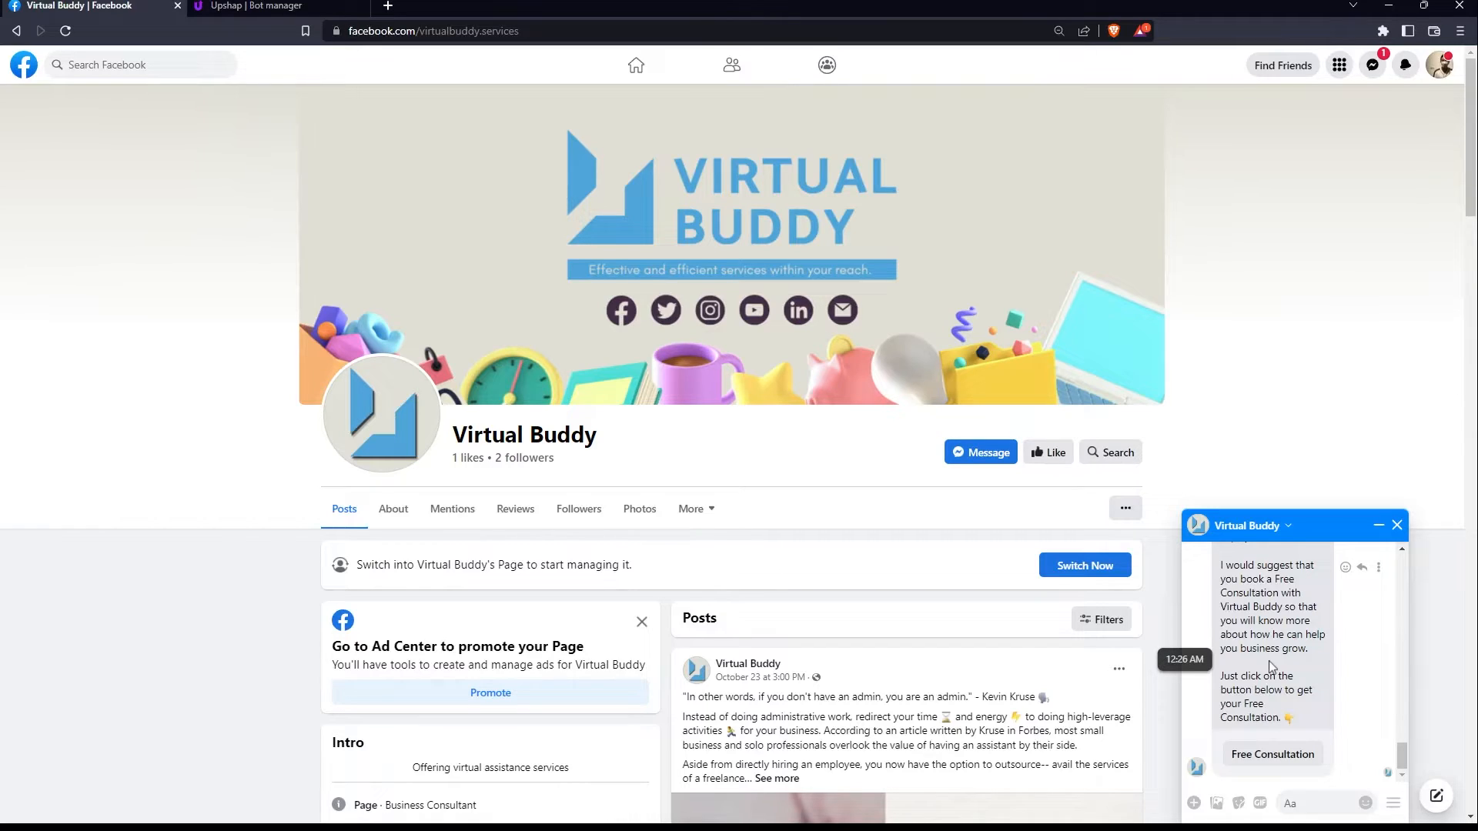
Request Portfolio from the chat's persistent menu, look through the linked portfolio website to its end, and close it.
click(1395, 804)
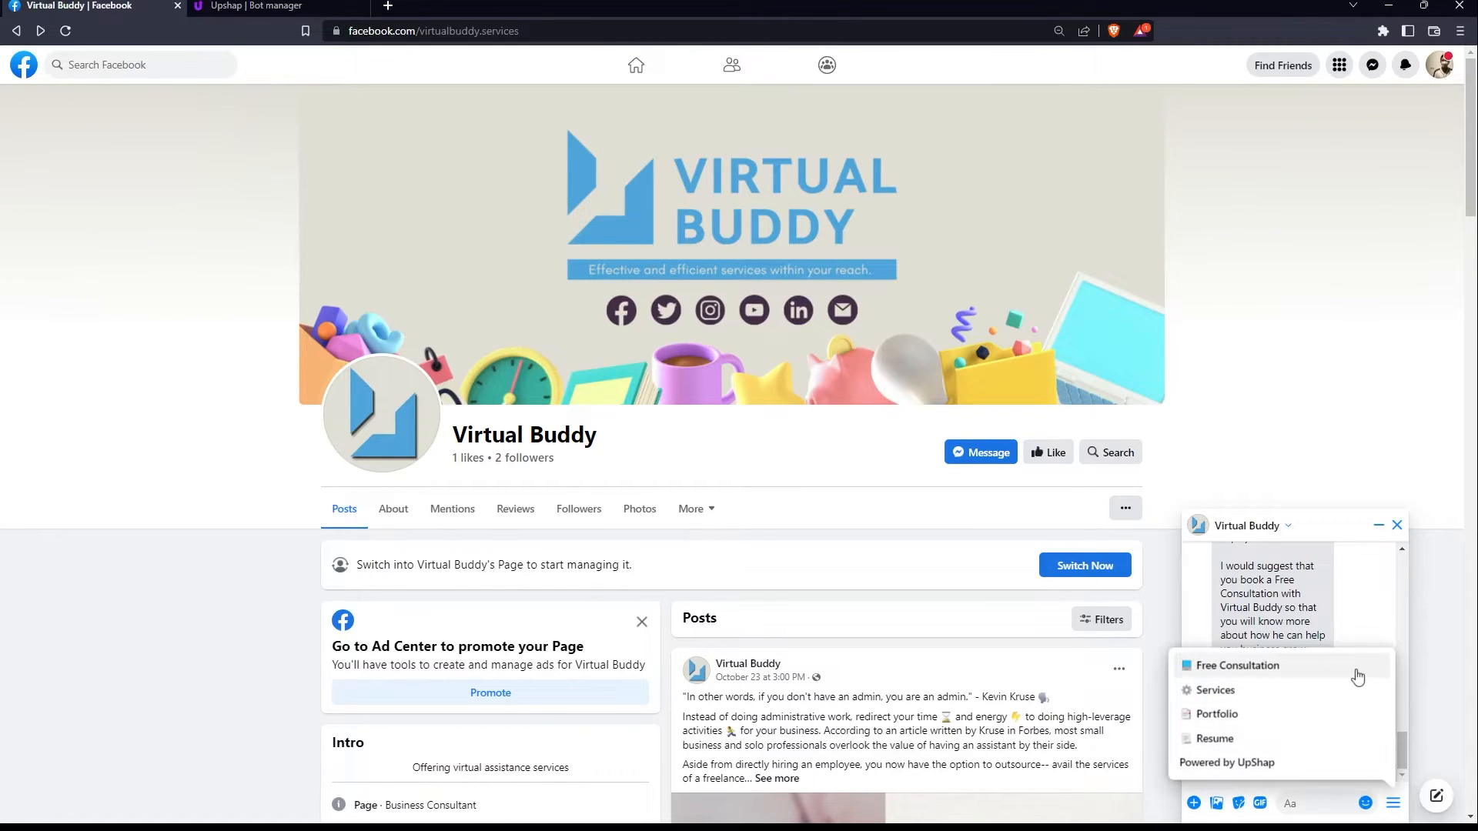
click(1354, 725)
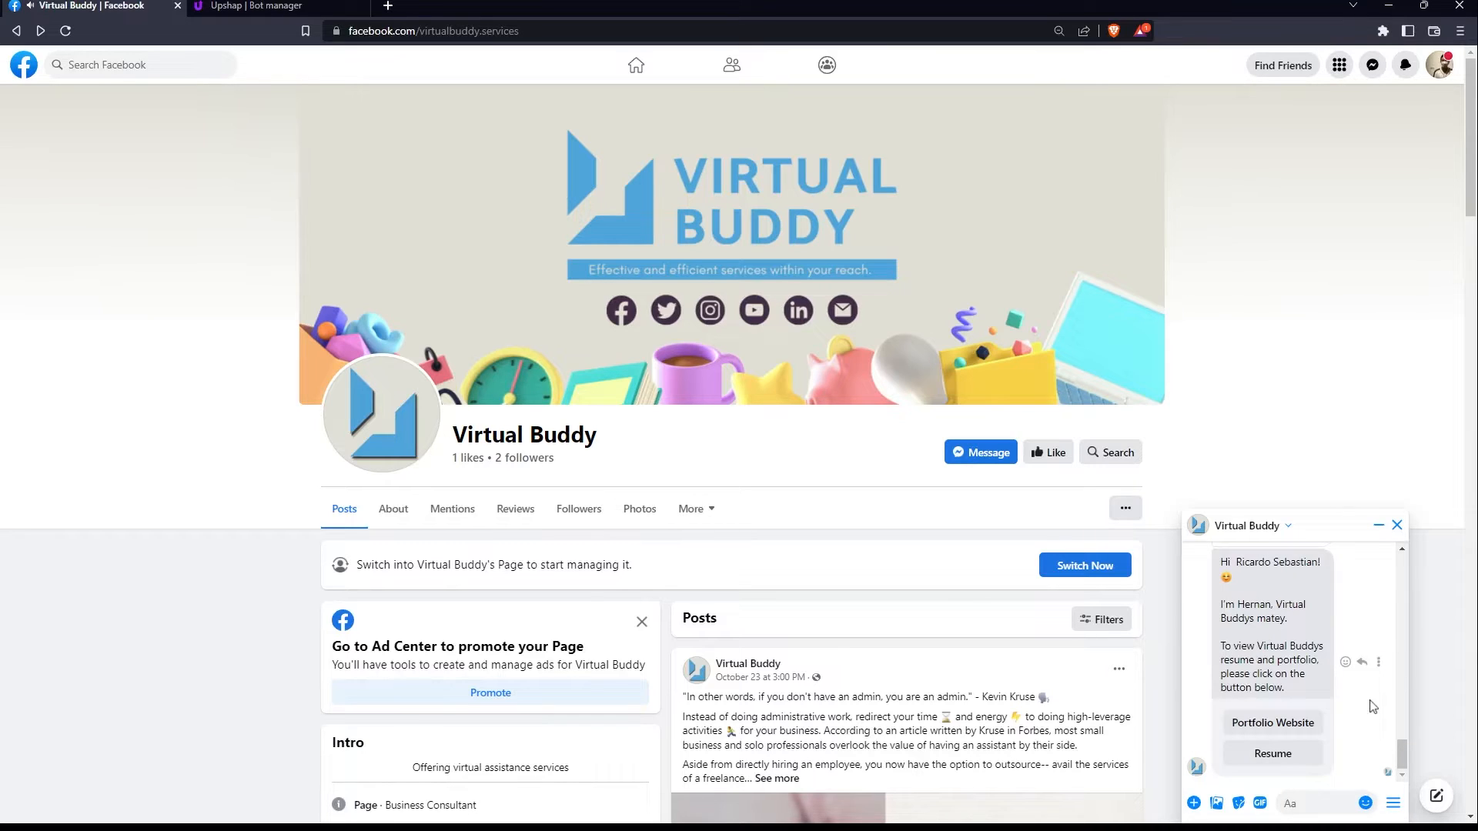
click(1313, 747)
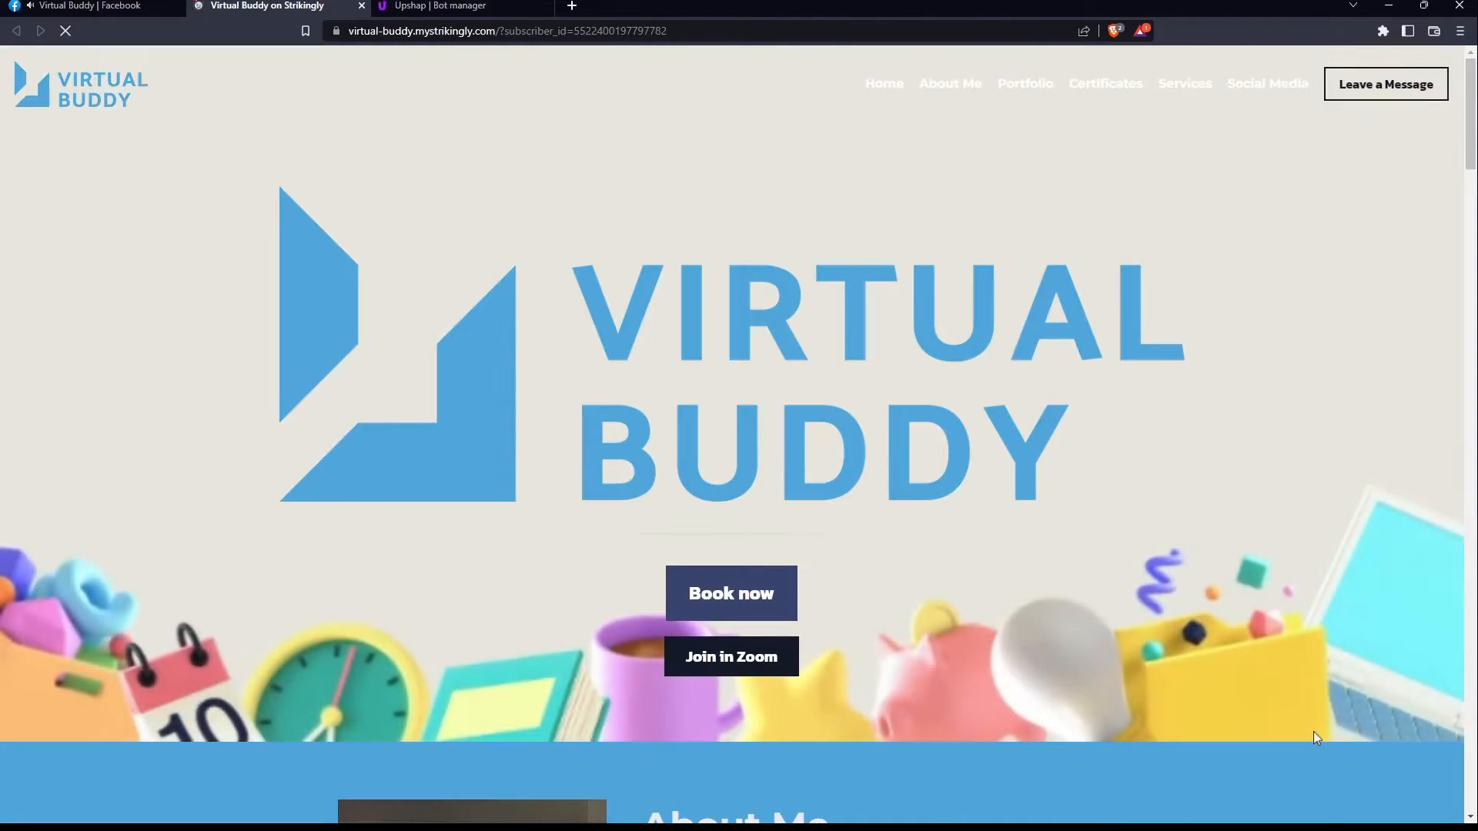
scroll(1235, 781, down, 4)
scroll(1234, 781, down, 20)
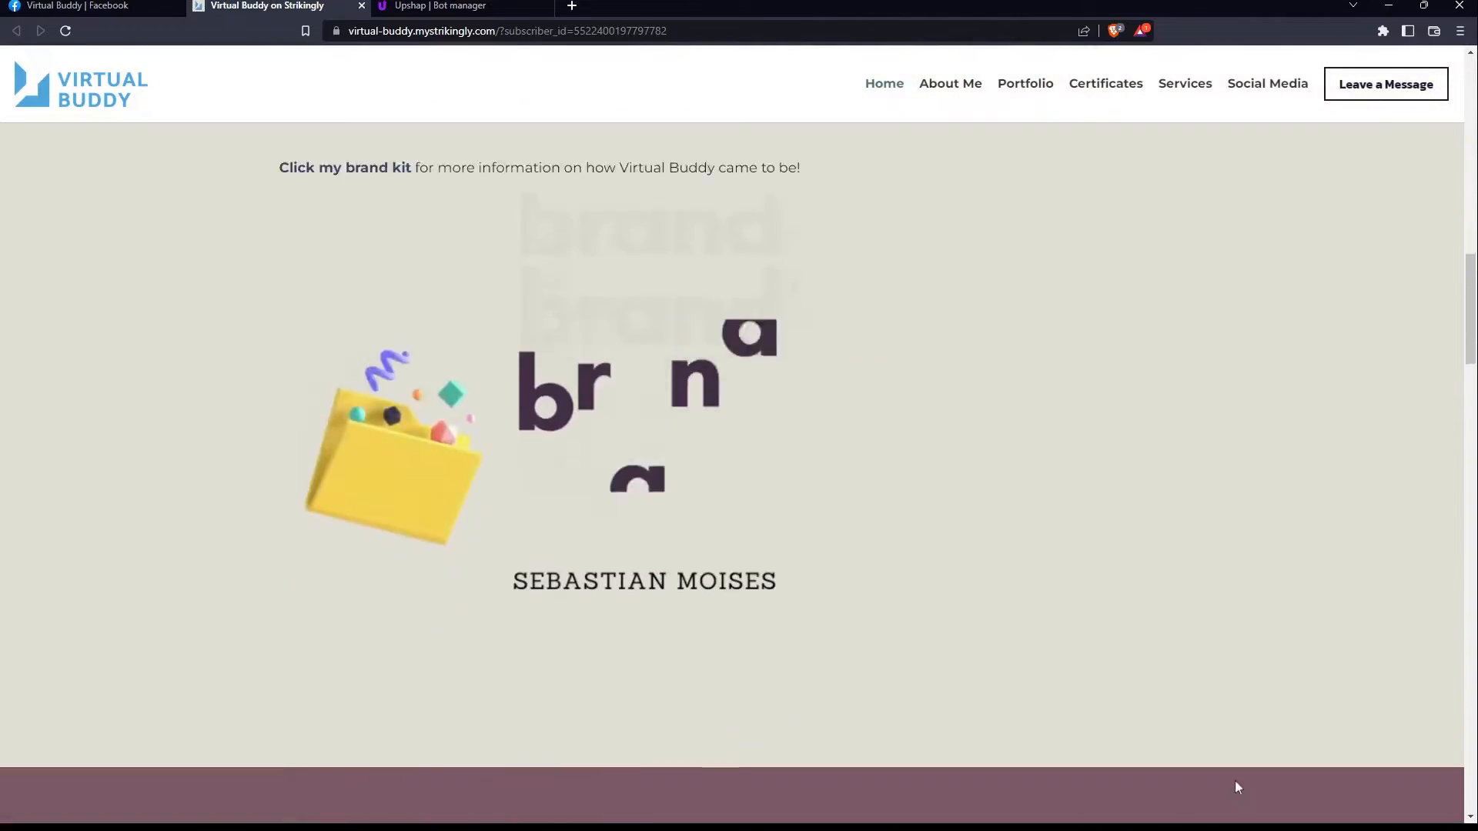
scroll(1237, 789, down, 20)
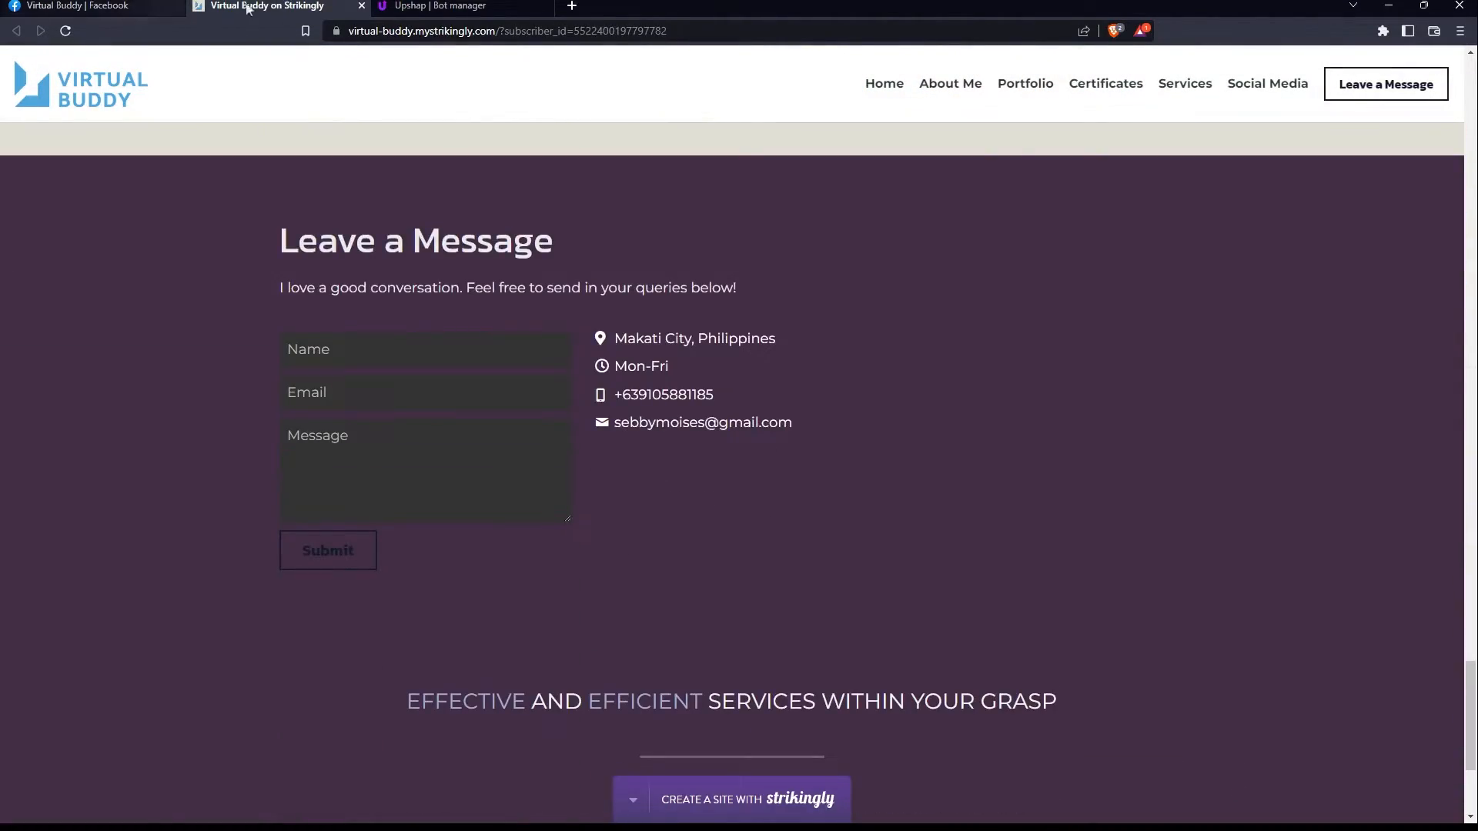
click(361, 6)
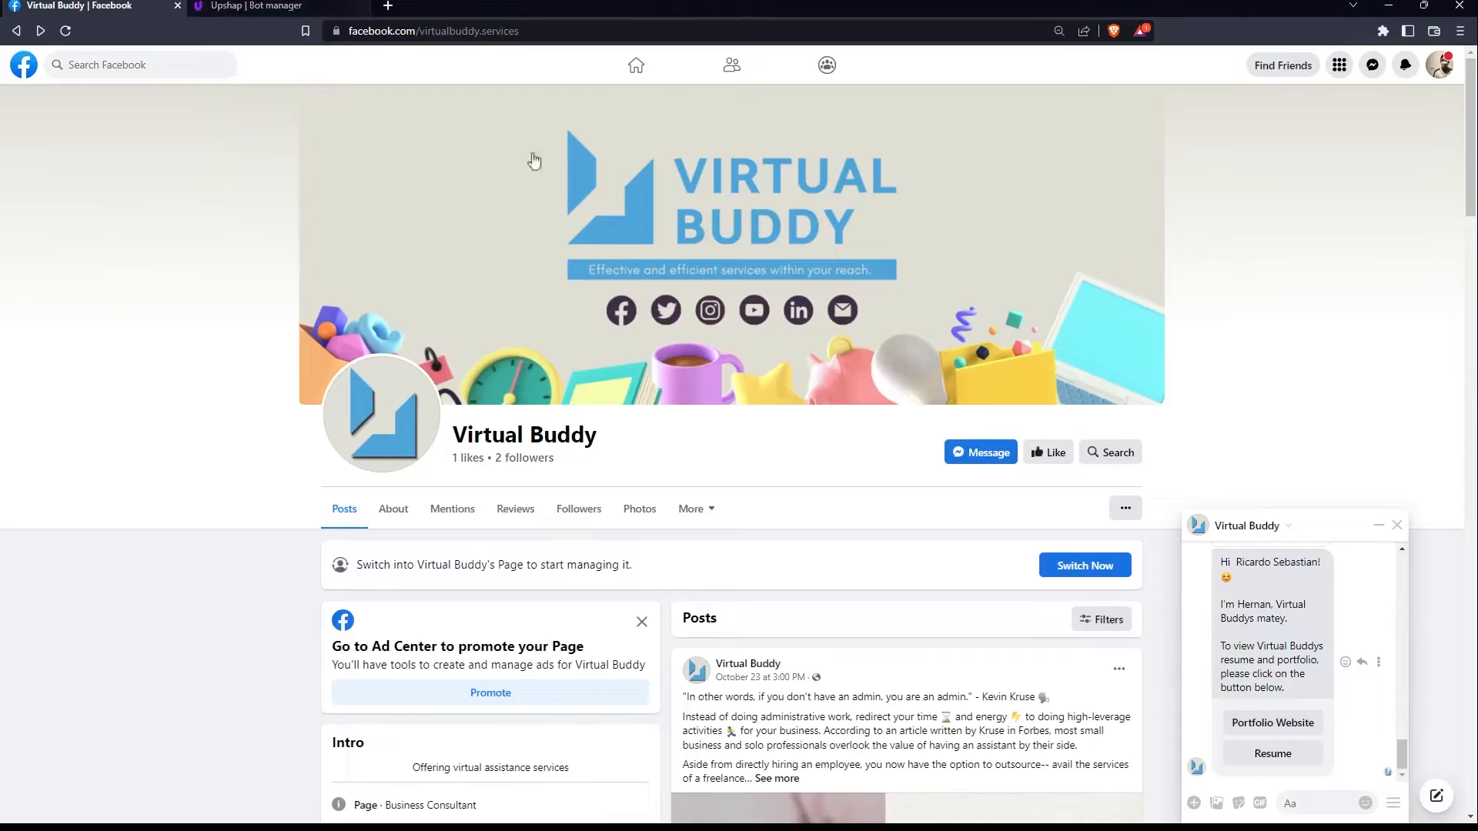
Request Resume from the chat's persistent menu and choose Resume in the bot's reply.
click(1393, 803)
click(1215, 739)
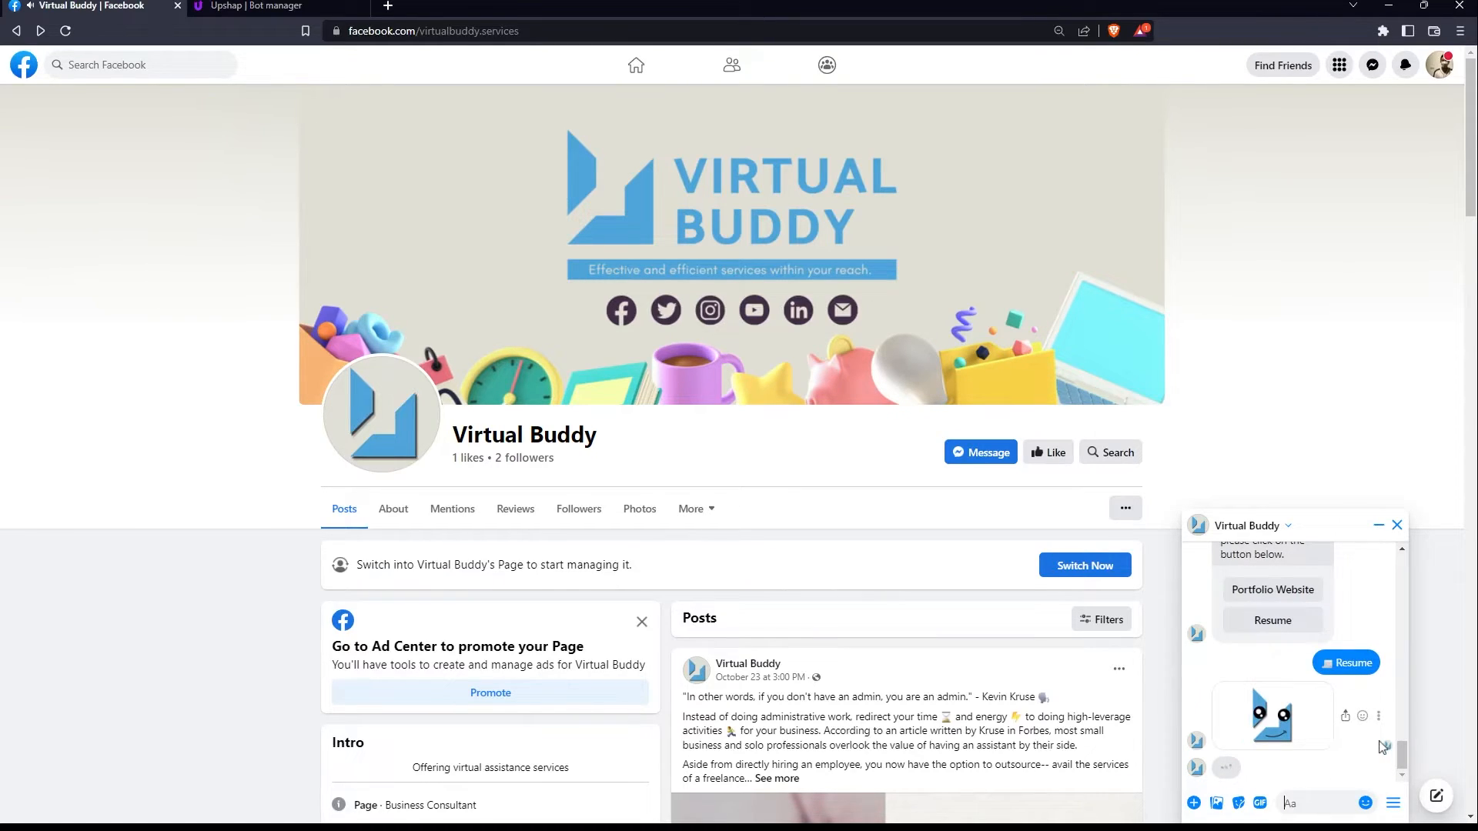
click(1299, 762)
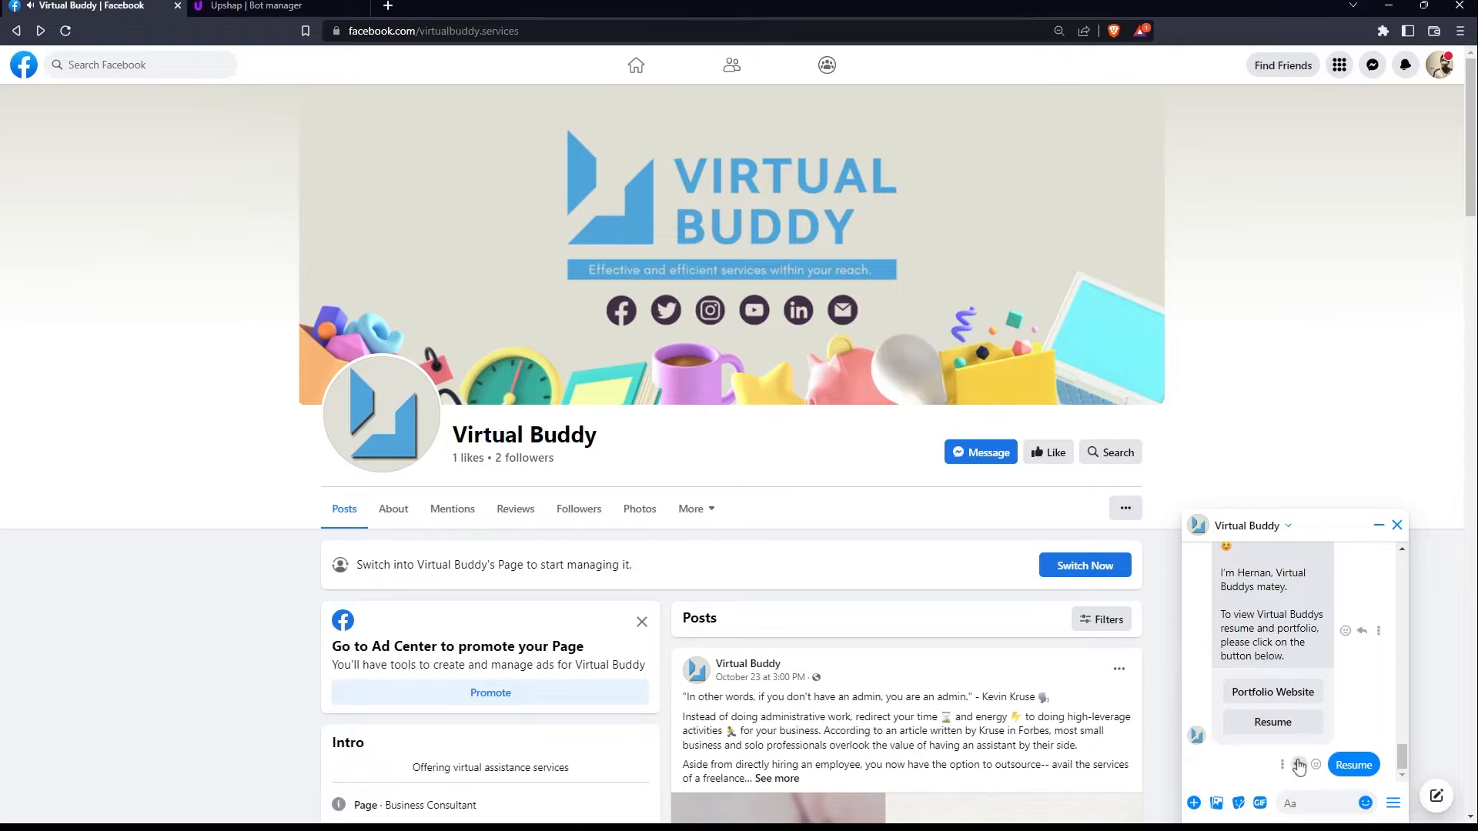
scroll(1378, 718, down, 1)
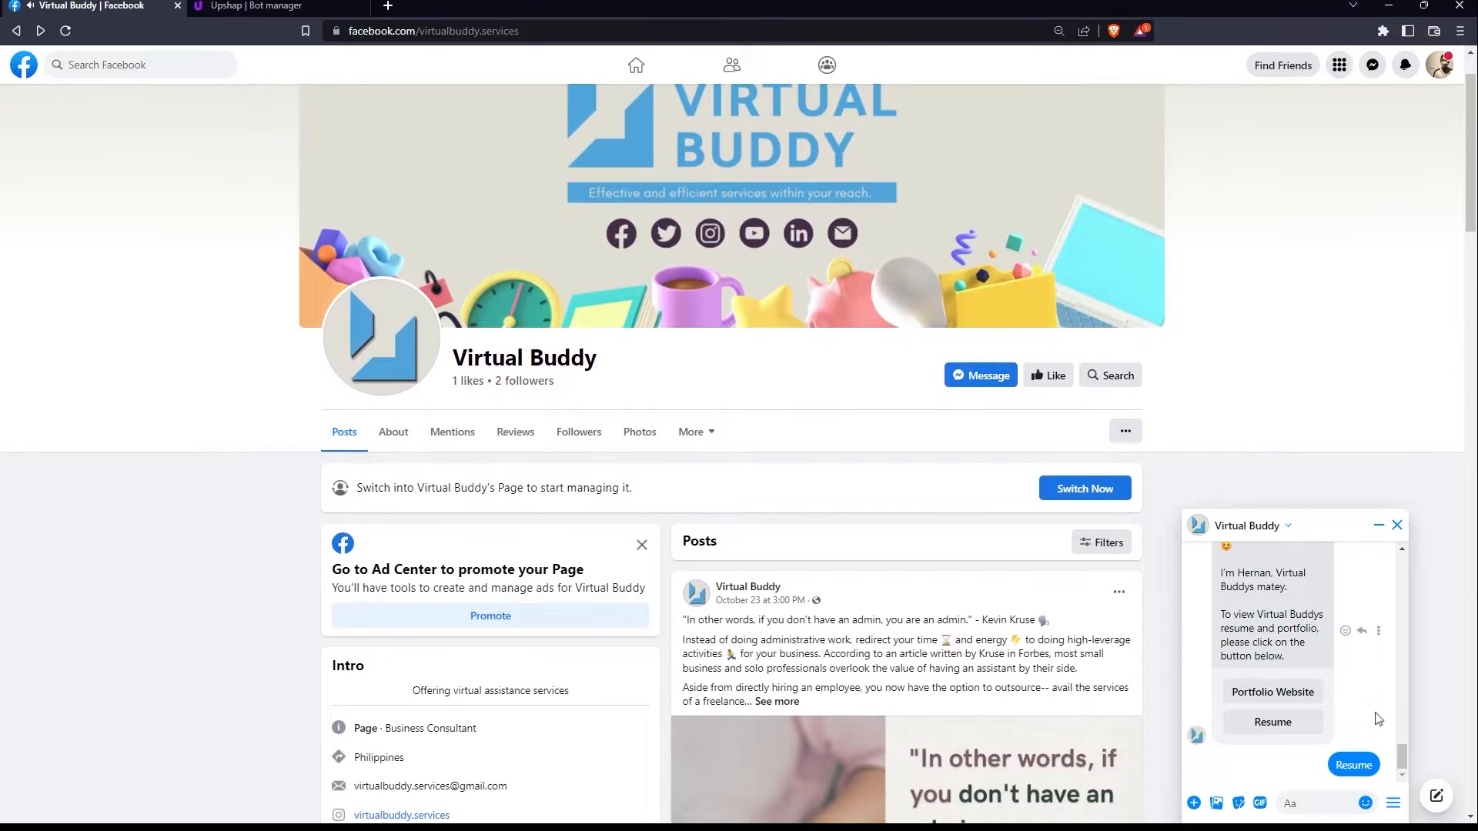
scroll(1442, 710, up, 1)
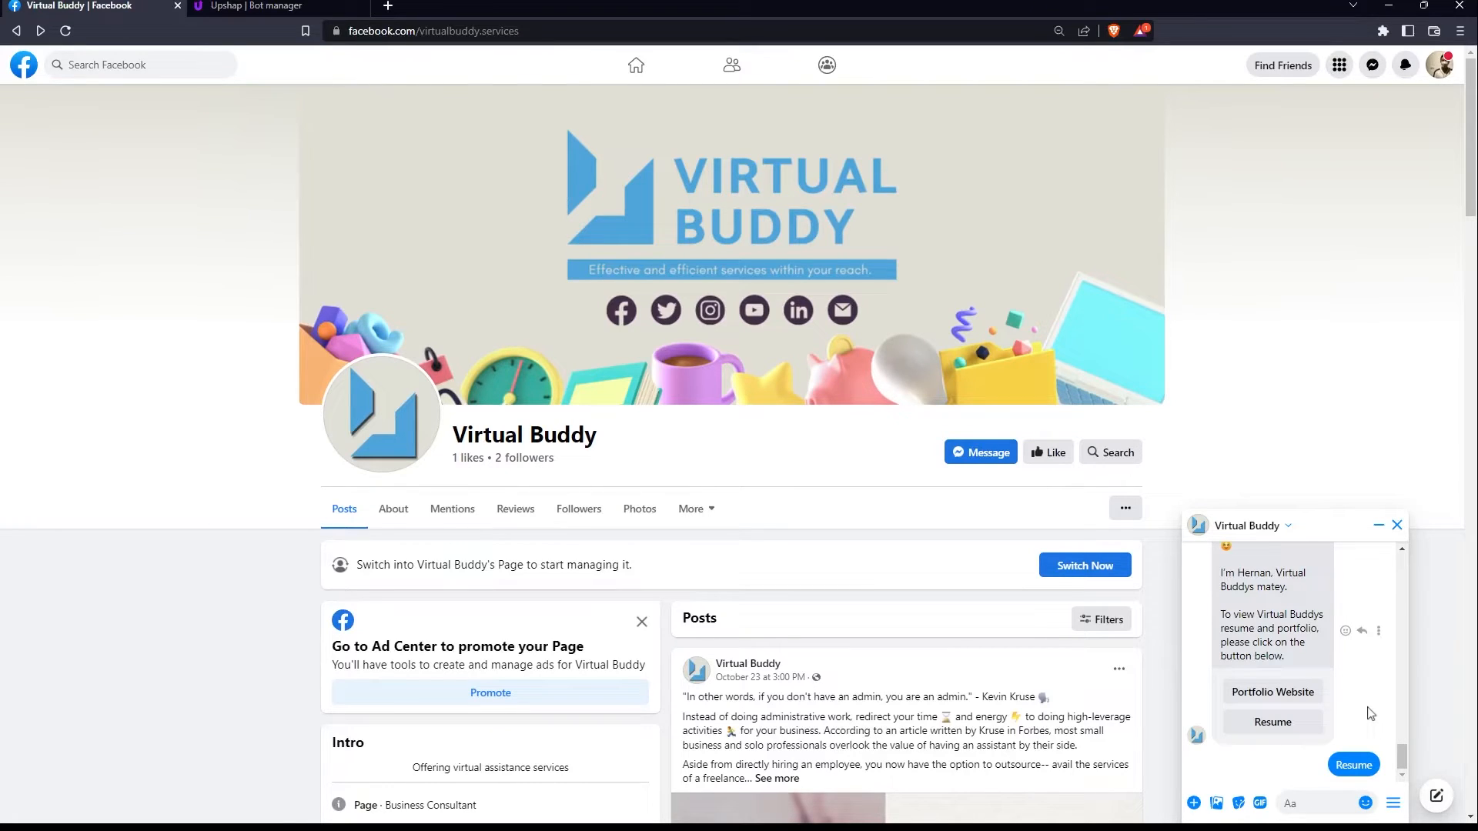
Download the resume PDF attachment sent by the bot, view the downloaded file, and return to its Facebook attachment page.
click(1274, 743)
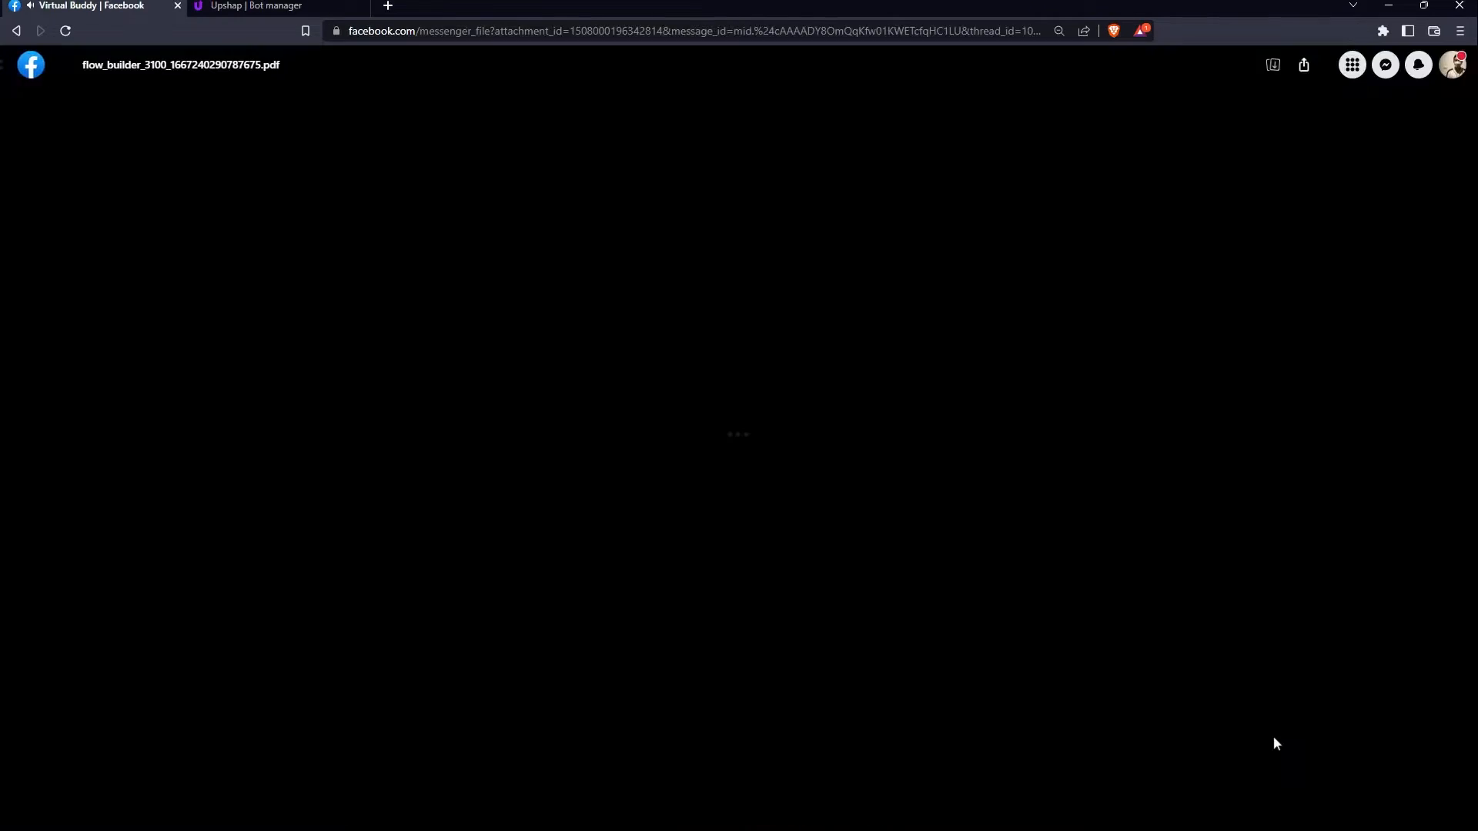
click(717, 451)
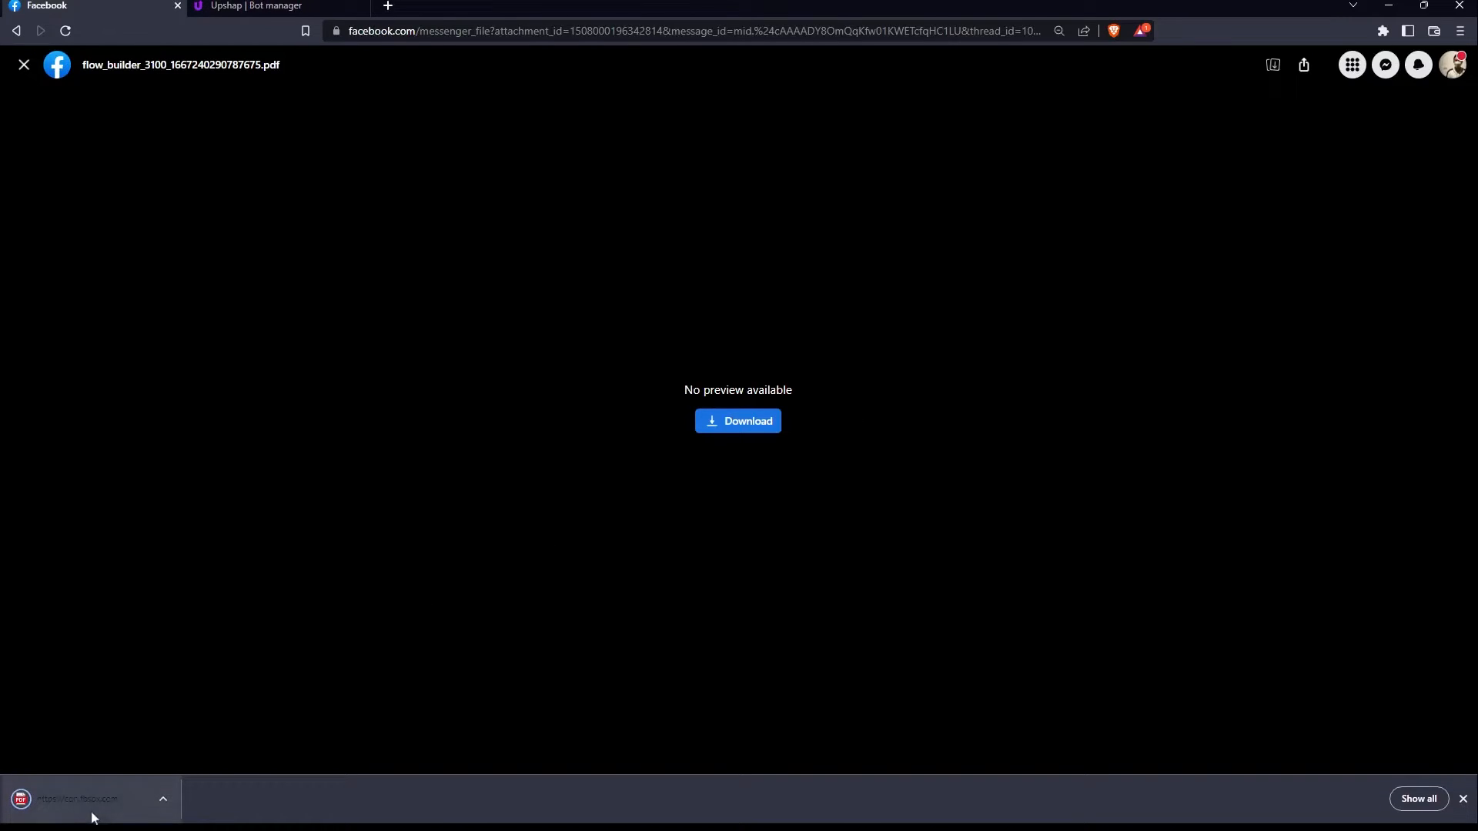
click(91, 814)
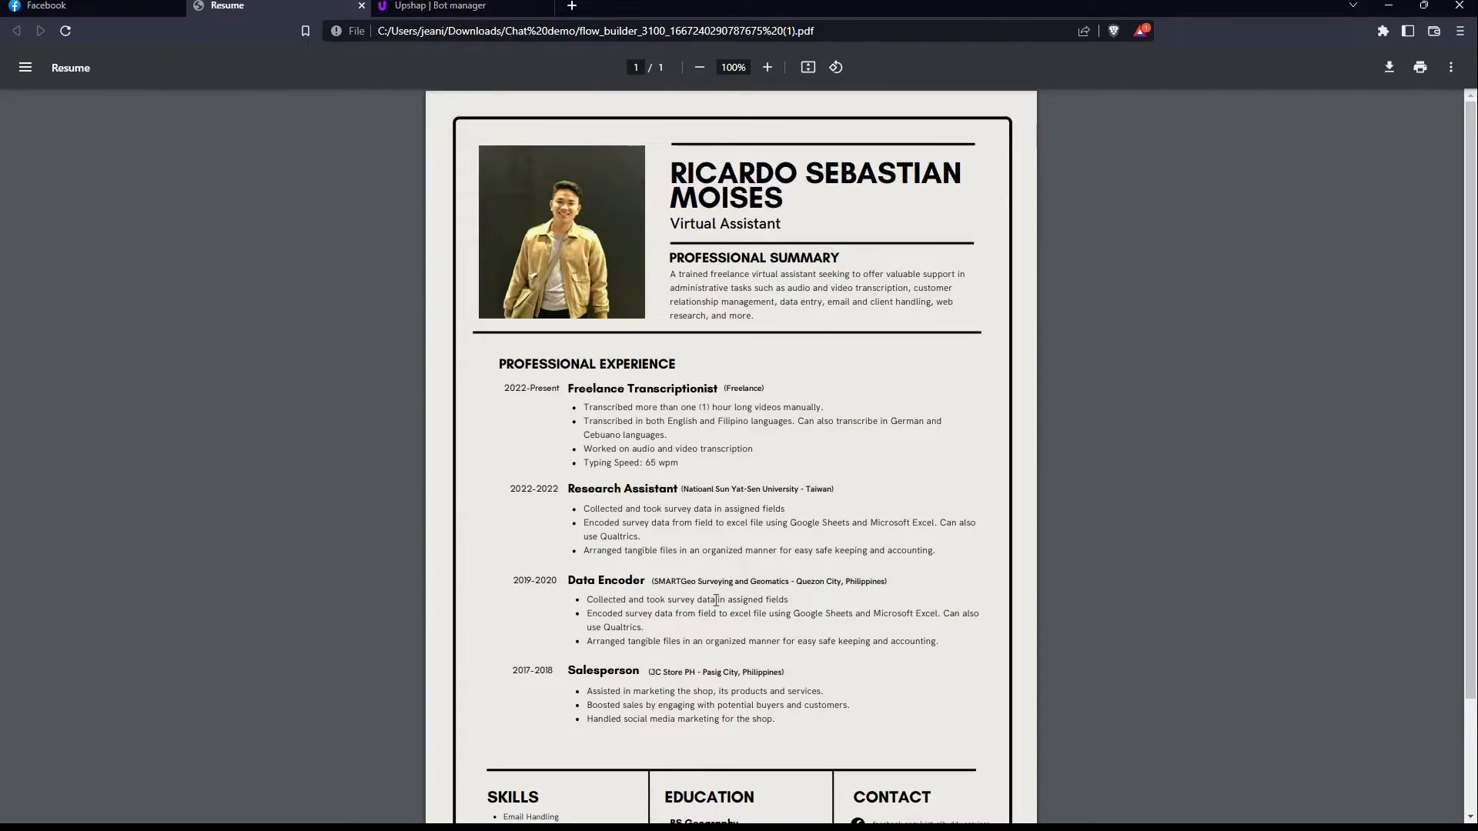
click(119, 6)
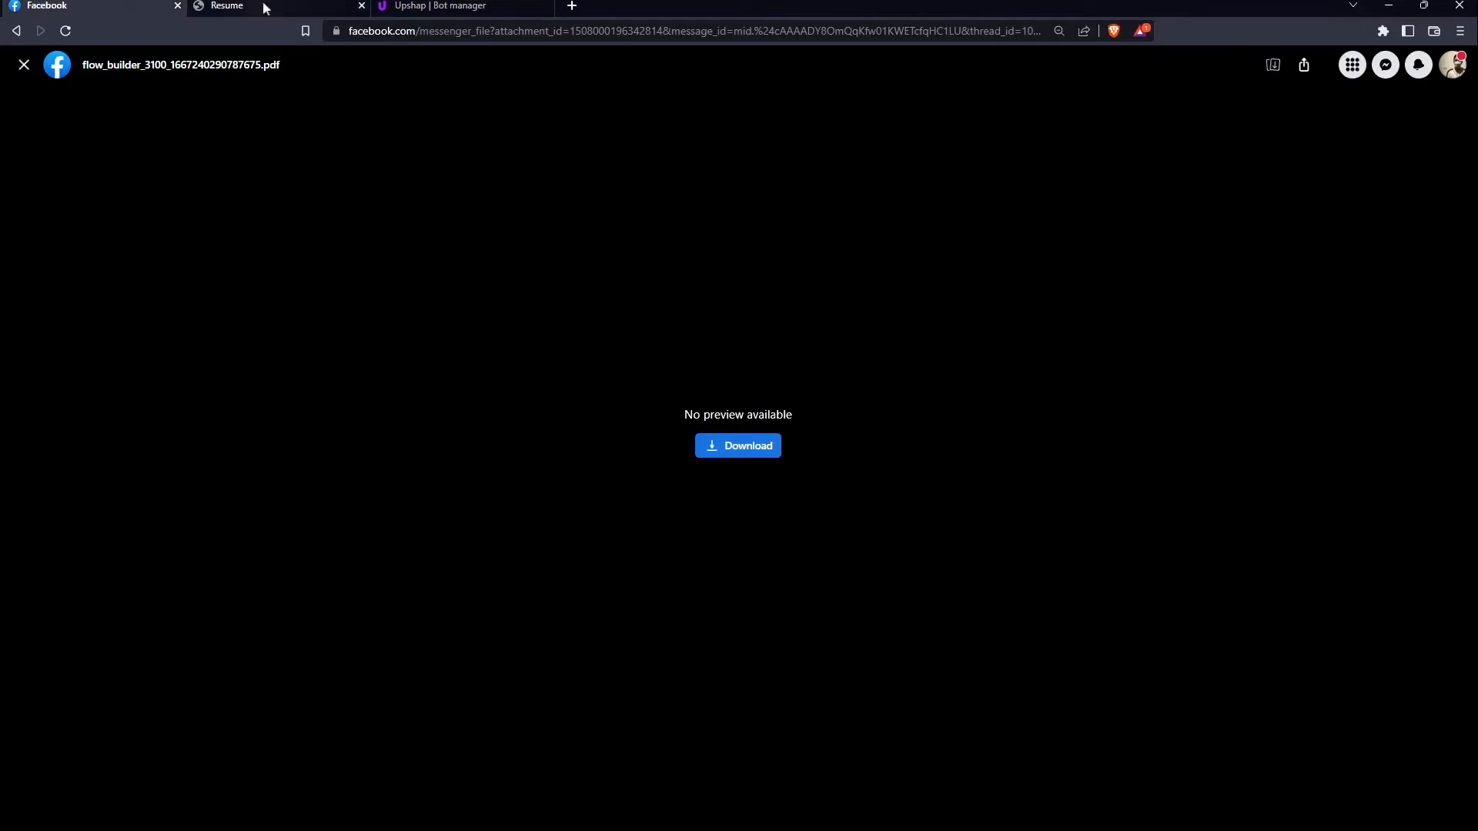
Close the resume file and attachment view, and delete the chat conversation with Virtual Buddy.
click(362, 5)
click(25, 66)
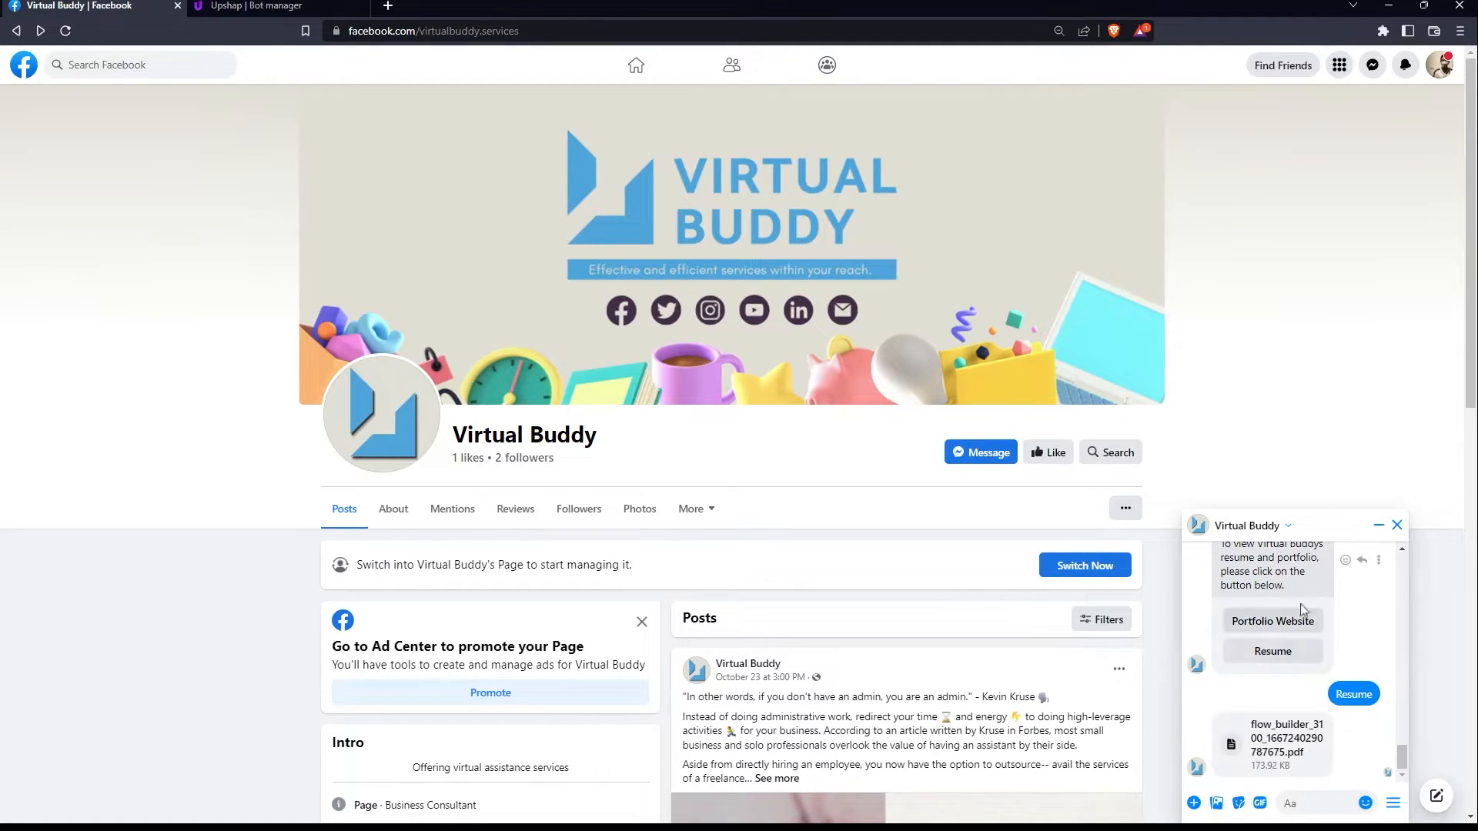
click(1247, 527)
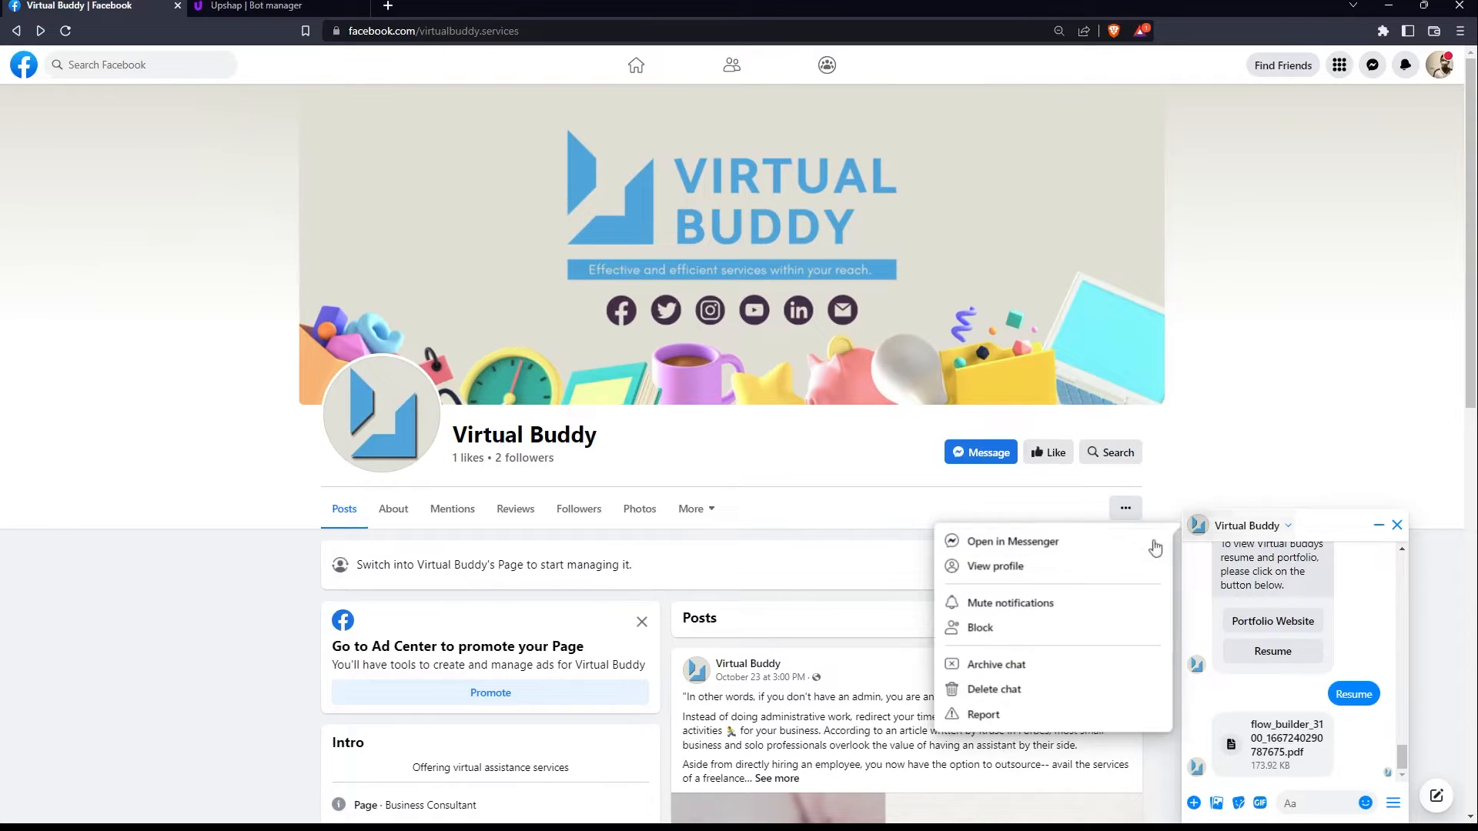
click(1029, 690)
click(875, 468)
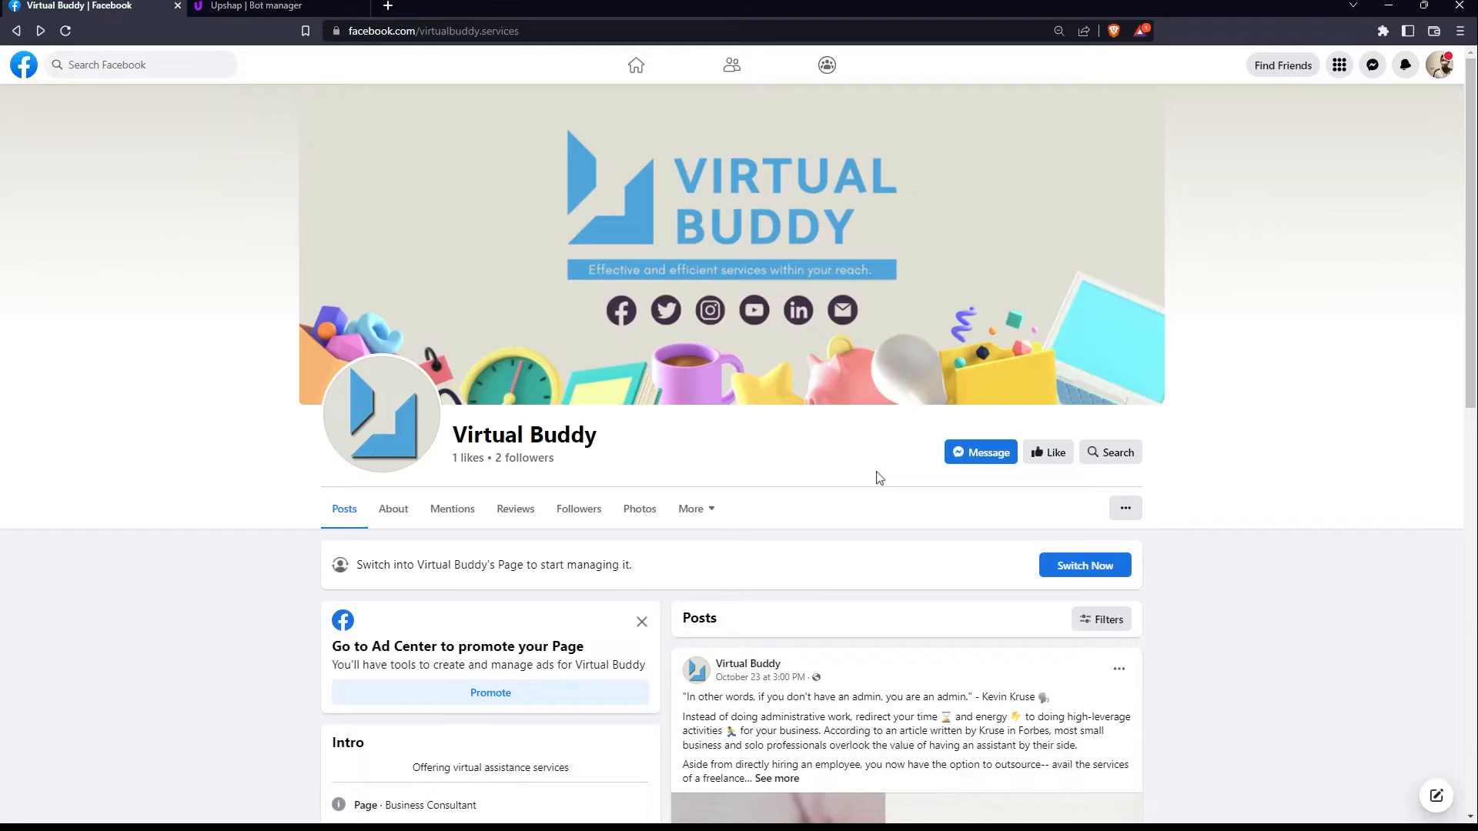
In Upshap's Get Started Settings, set the get started button to Enabled and ice breakers to Disabled, and save.
click(285, 5)
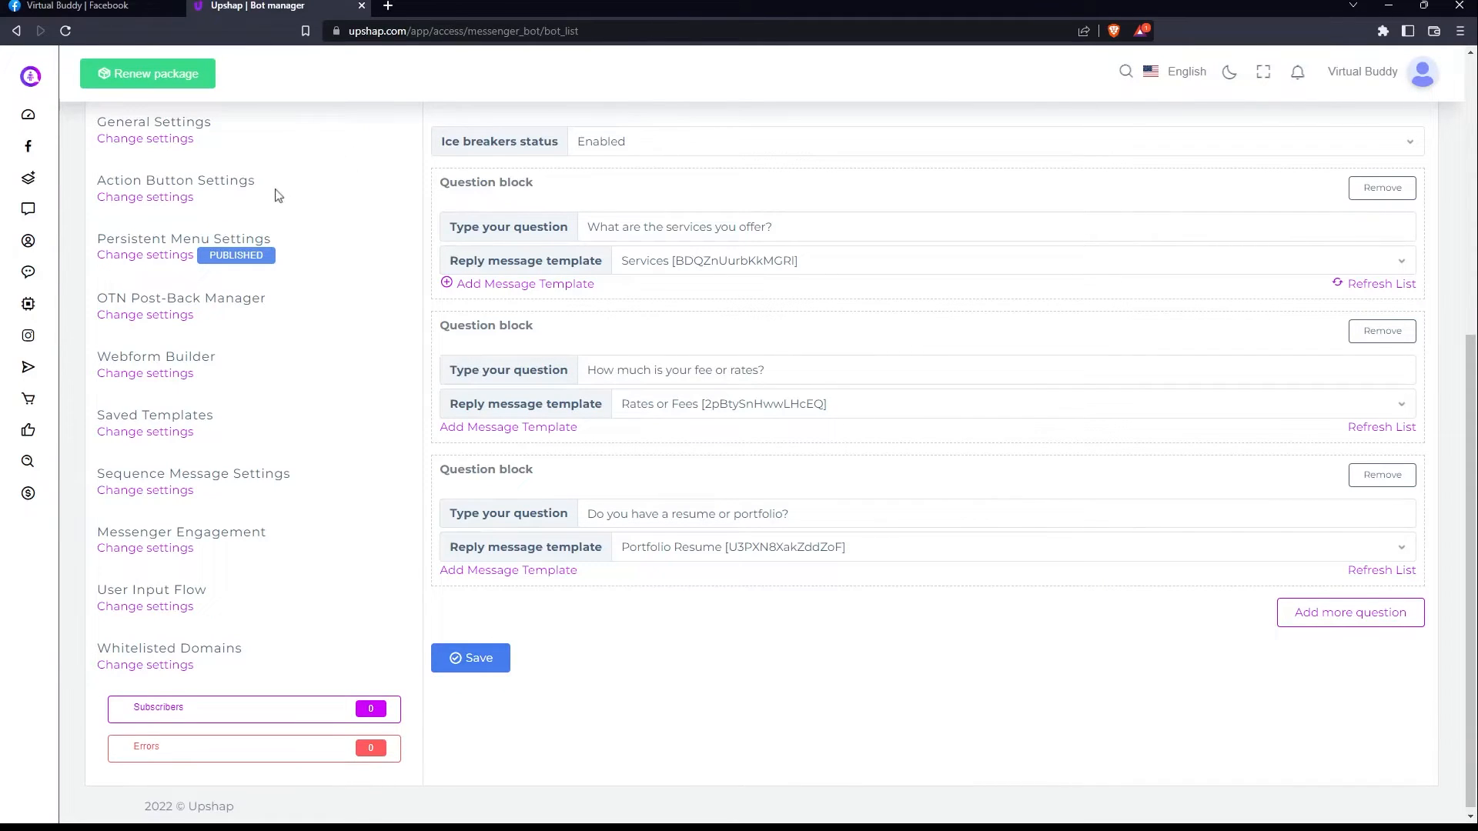
scroll(292, 293, up, 4)
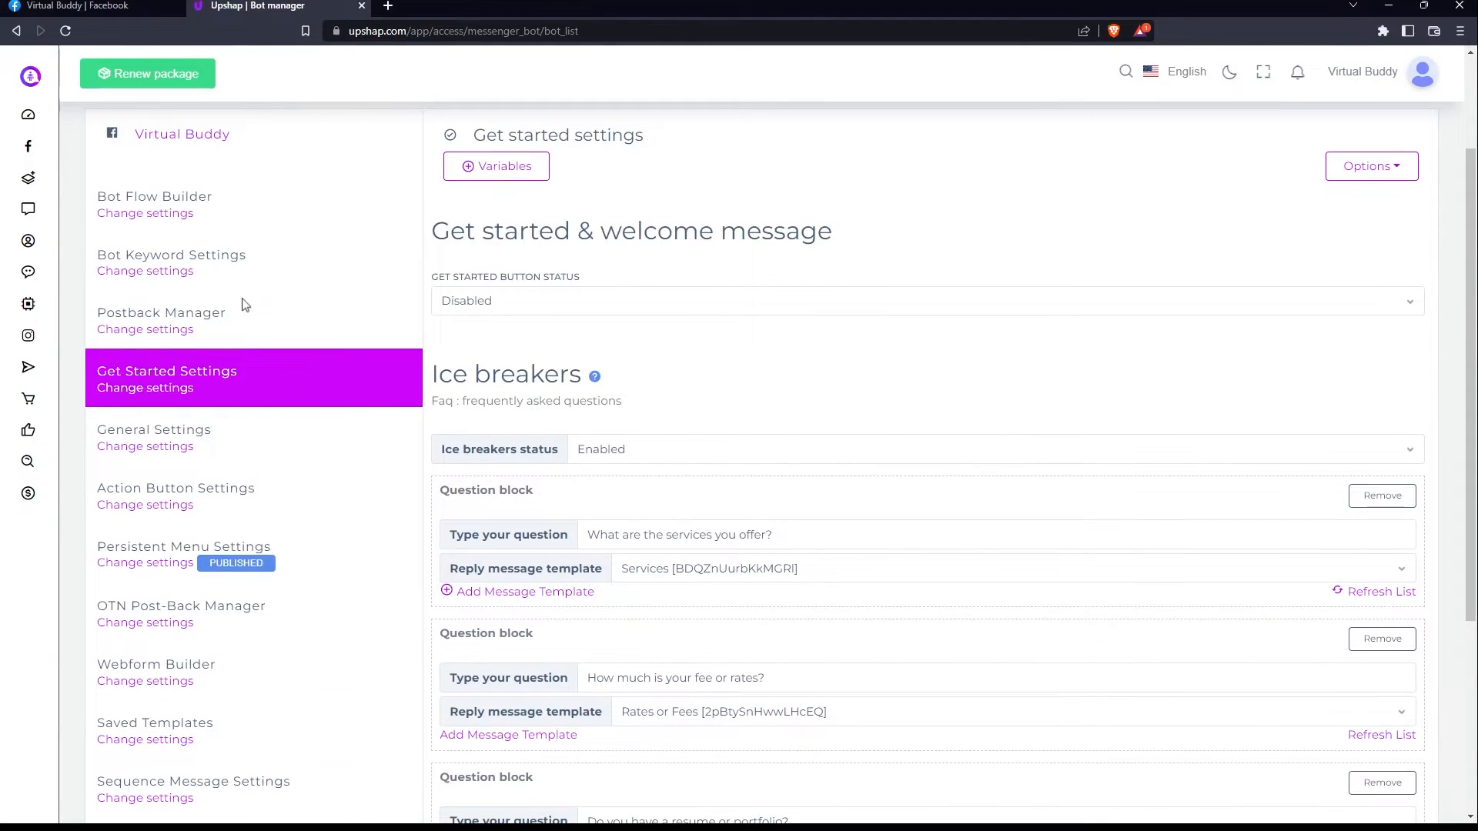
click(600, 303)
click(554, 326)
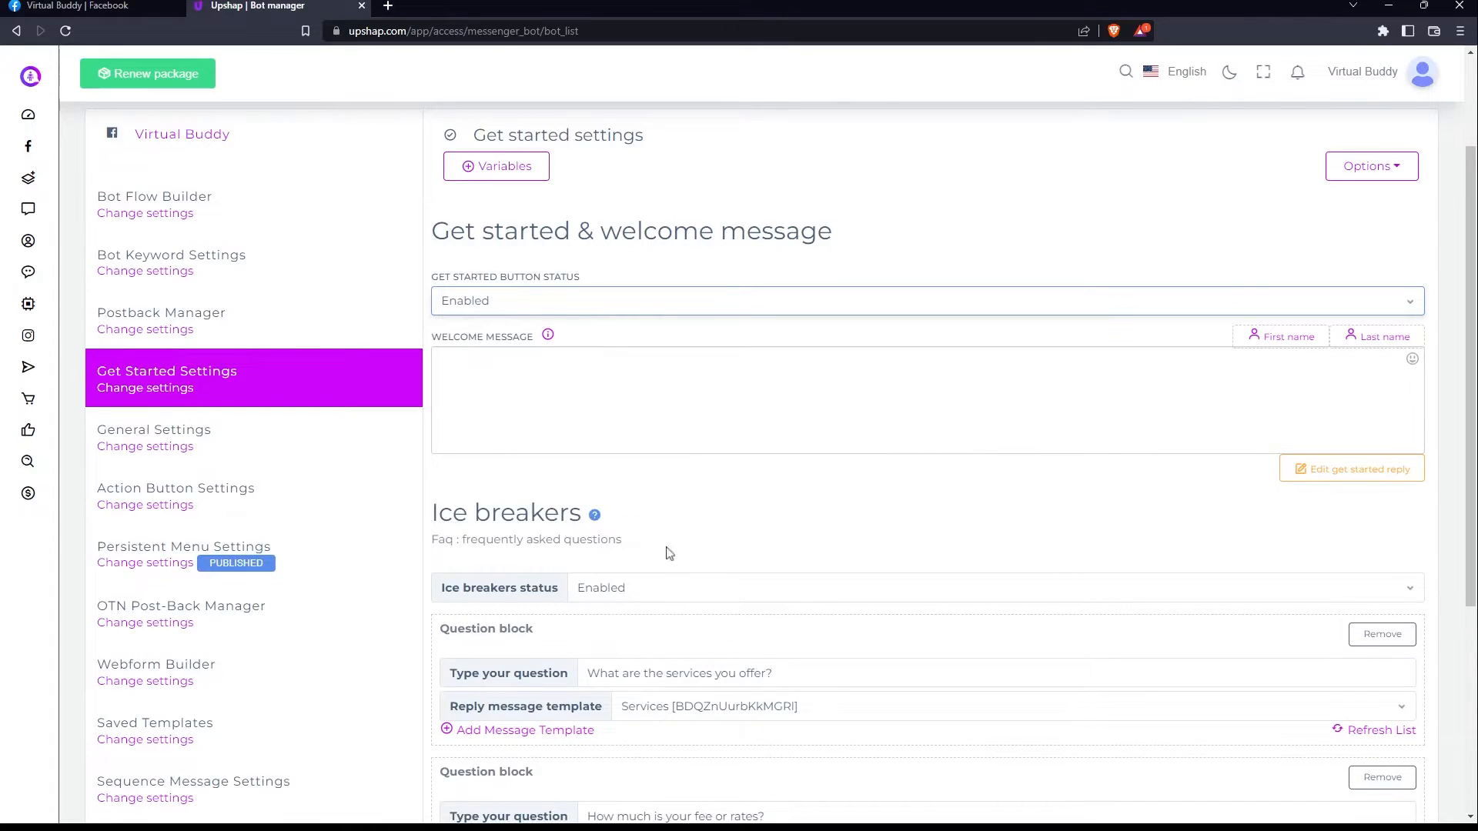
click(656, 586)
click(648, 625)
click(487, 650)
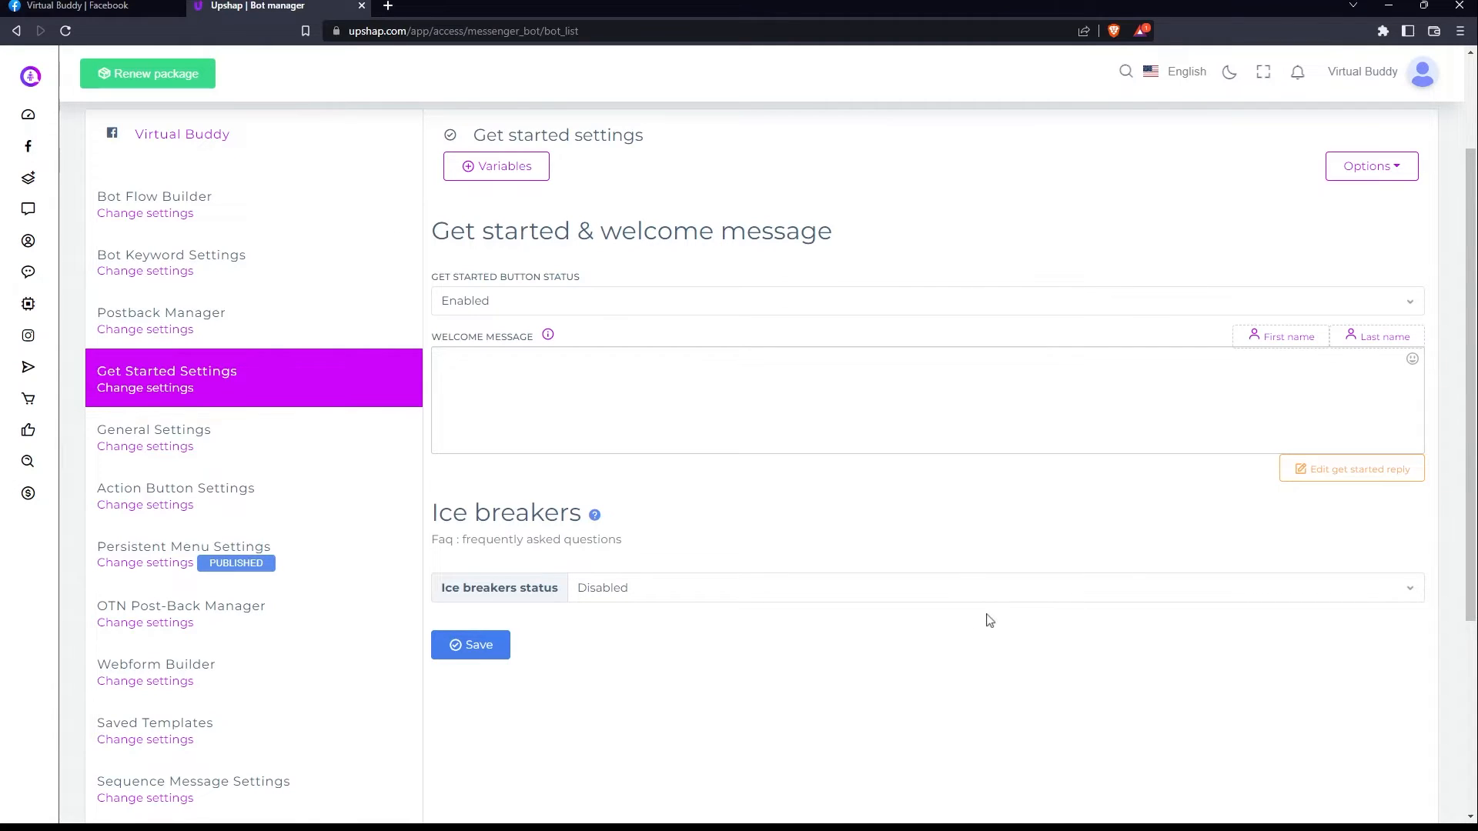
Reload the Virtual Buddy Facebook page and start a new chat with its Get started option.
click(152, 5)
click(66, 31)
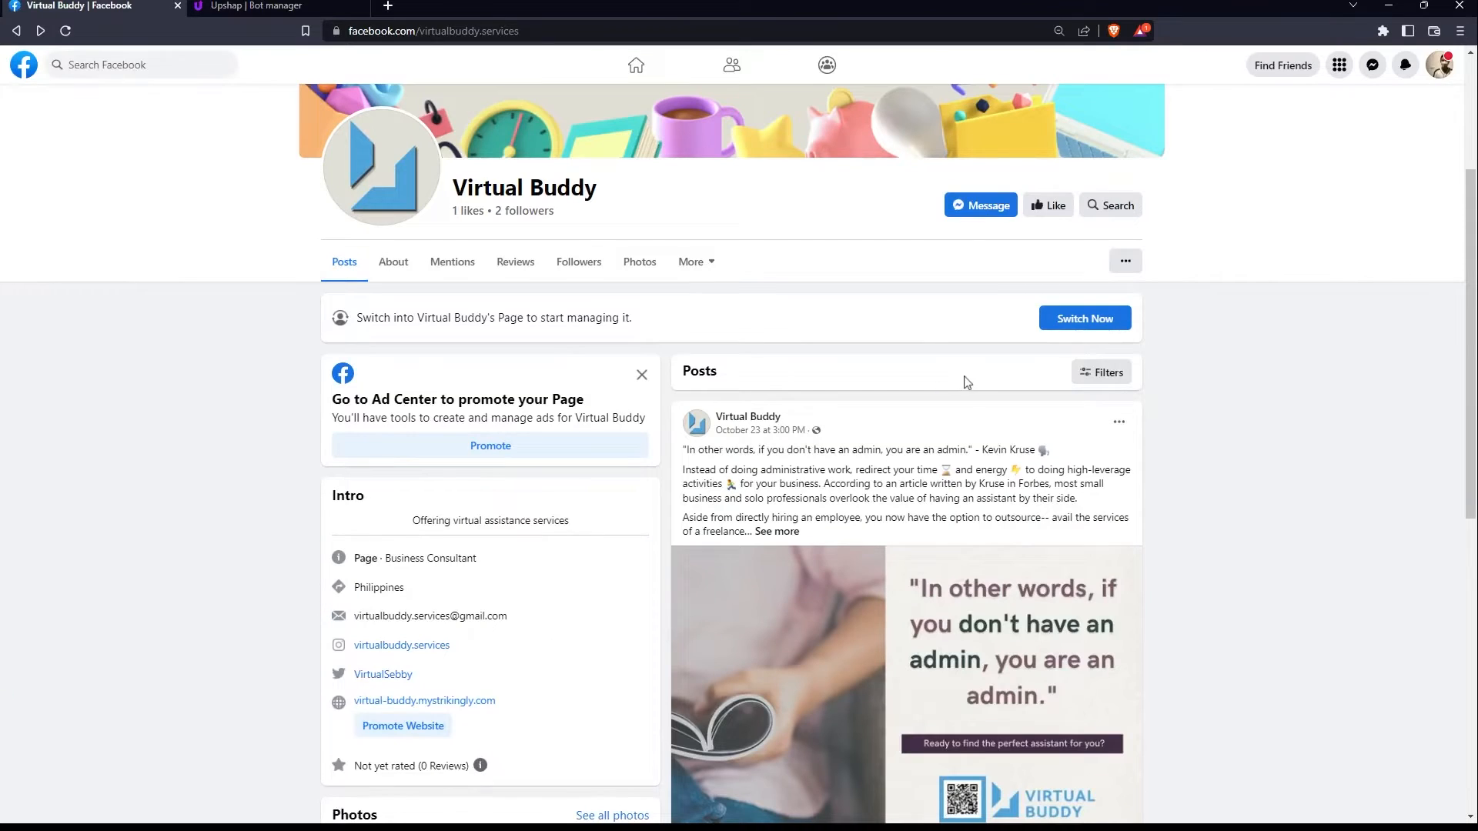
scroll(976, 379, up, 1)
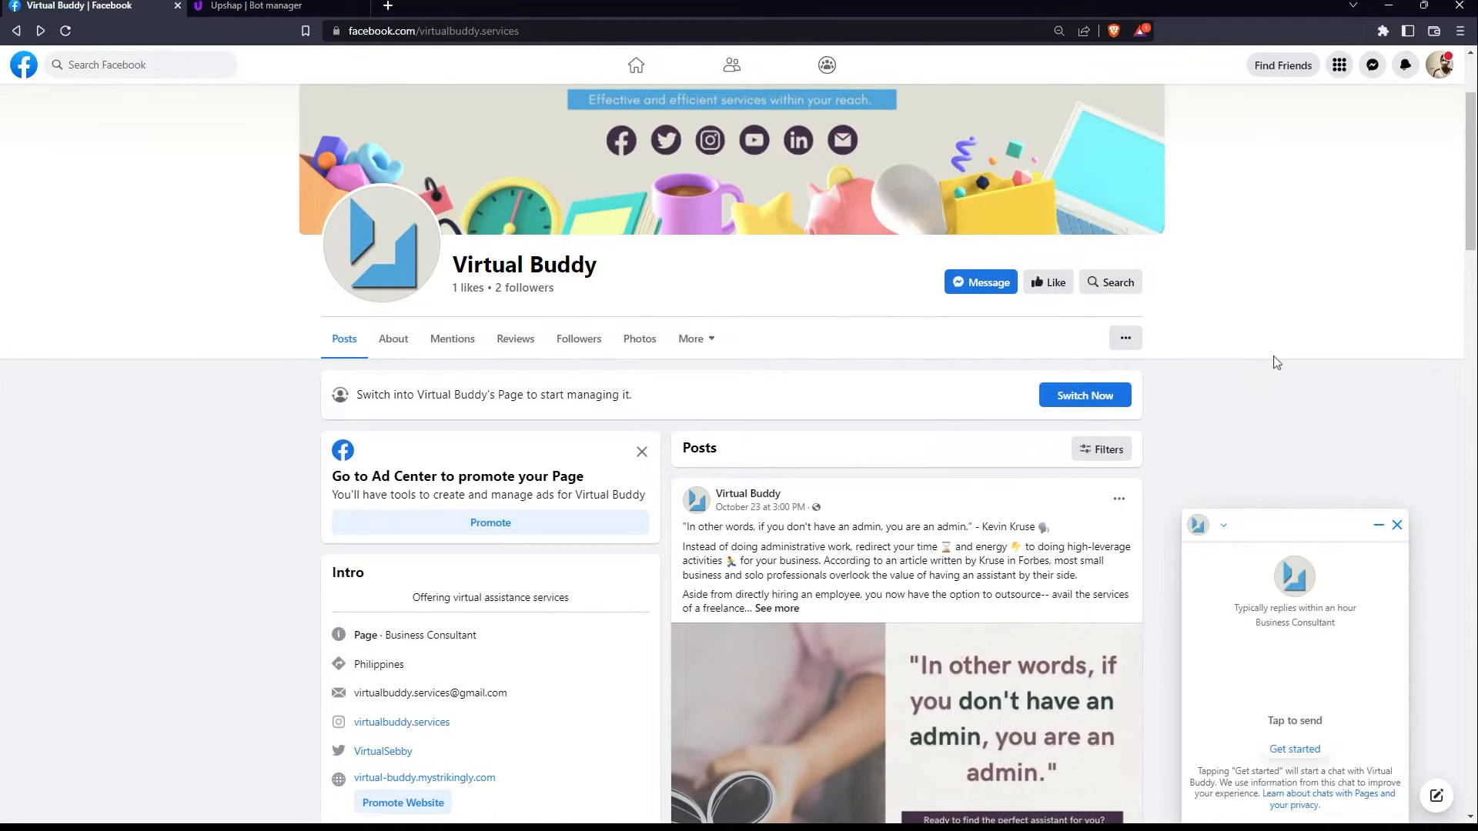
click(1297, 751)
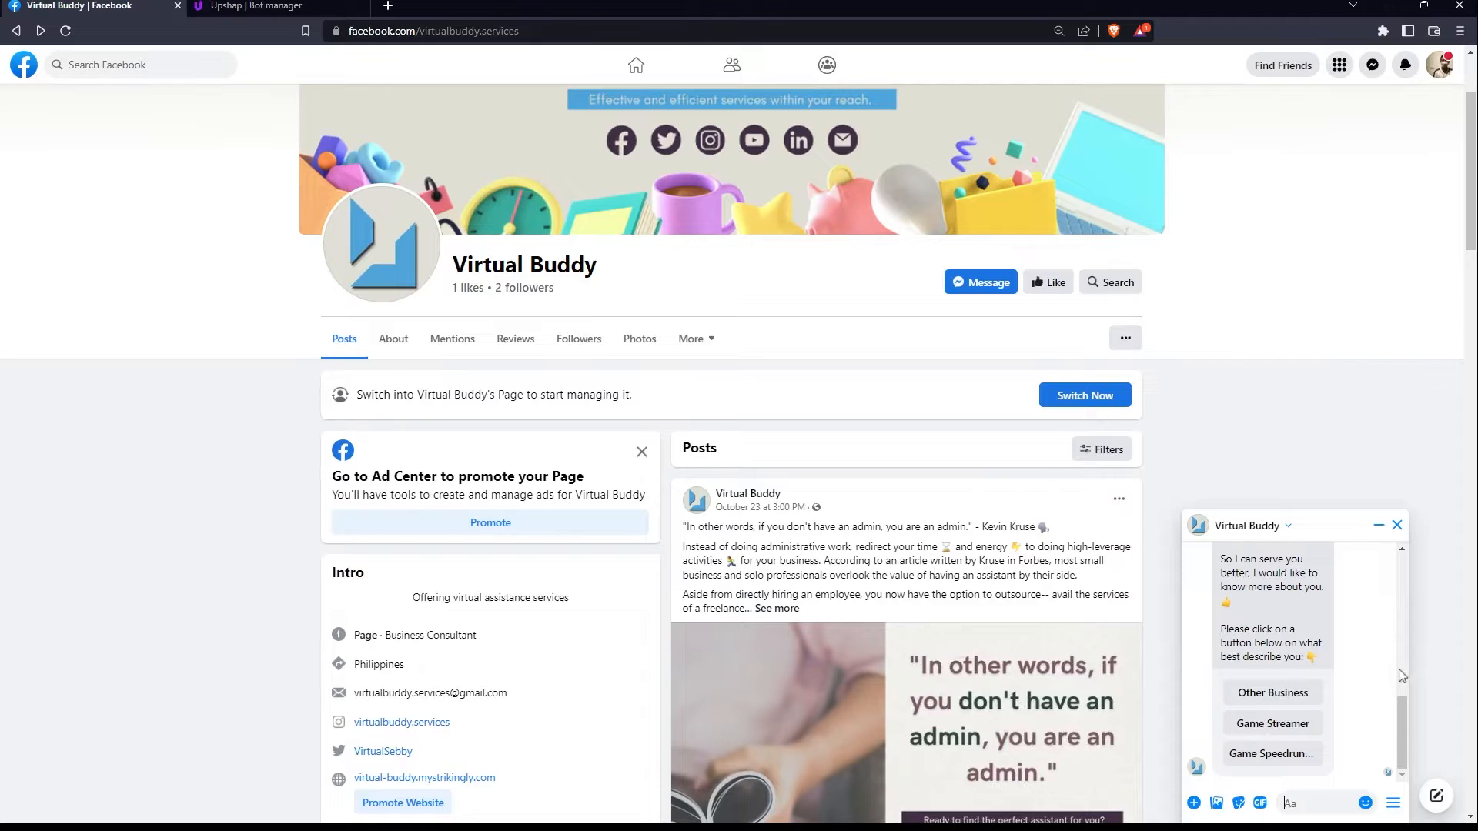
Answer the welcome message with Game Streamer, request a chat with the page owner, and decline the consultation with Chat is Fine.
drag(1306, 693, 1301, 718)
click(1301, 720)
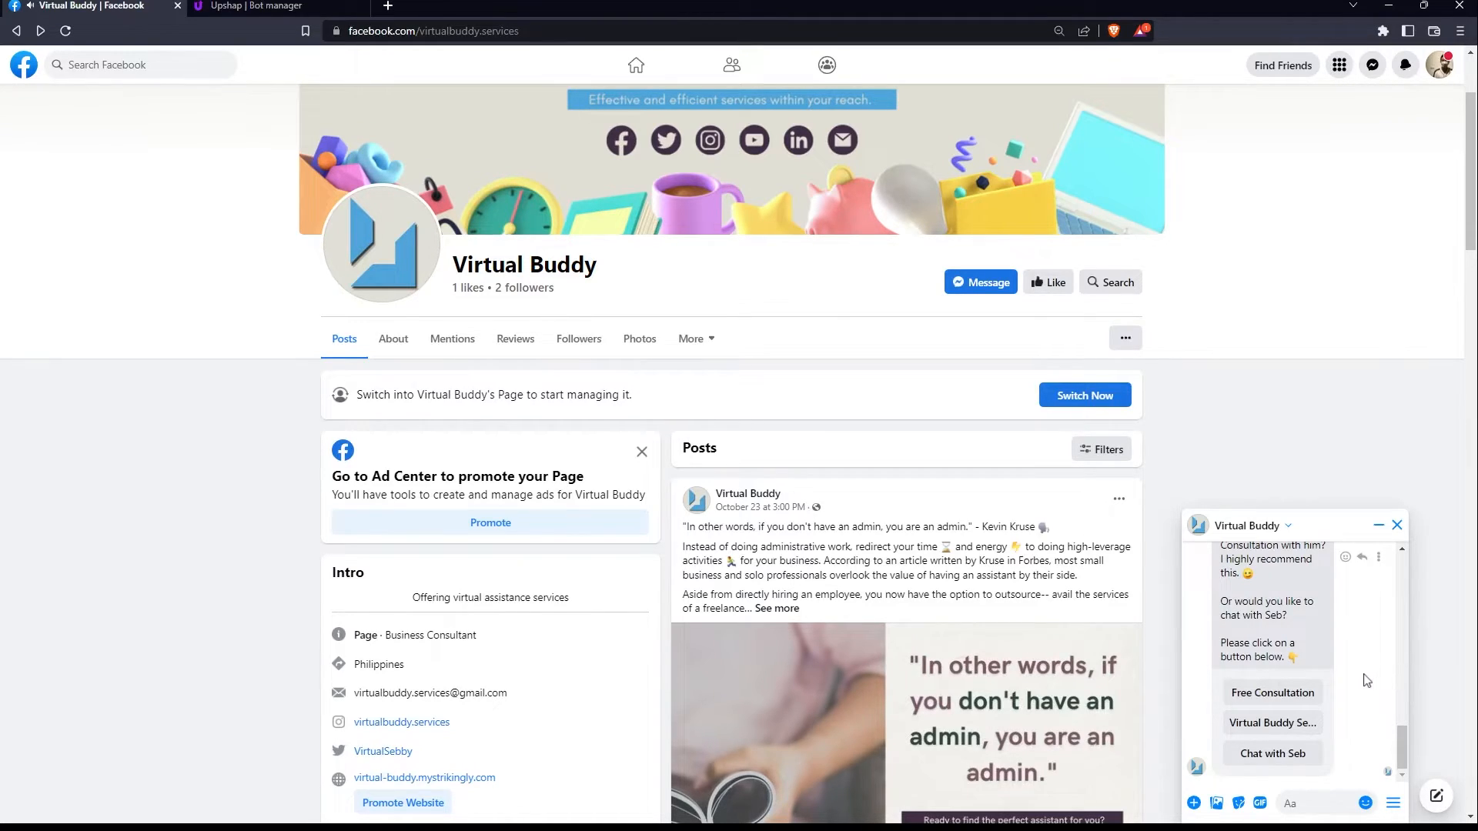
click(1308, 754)
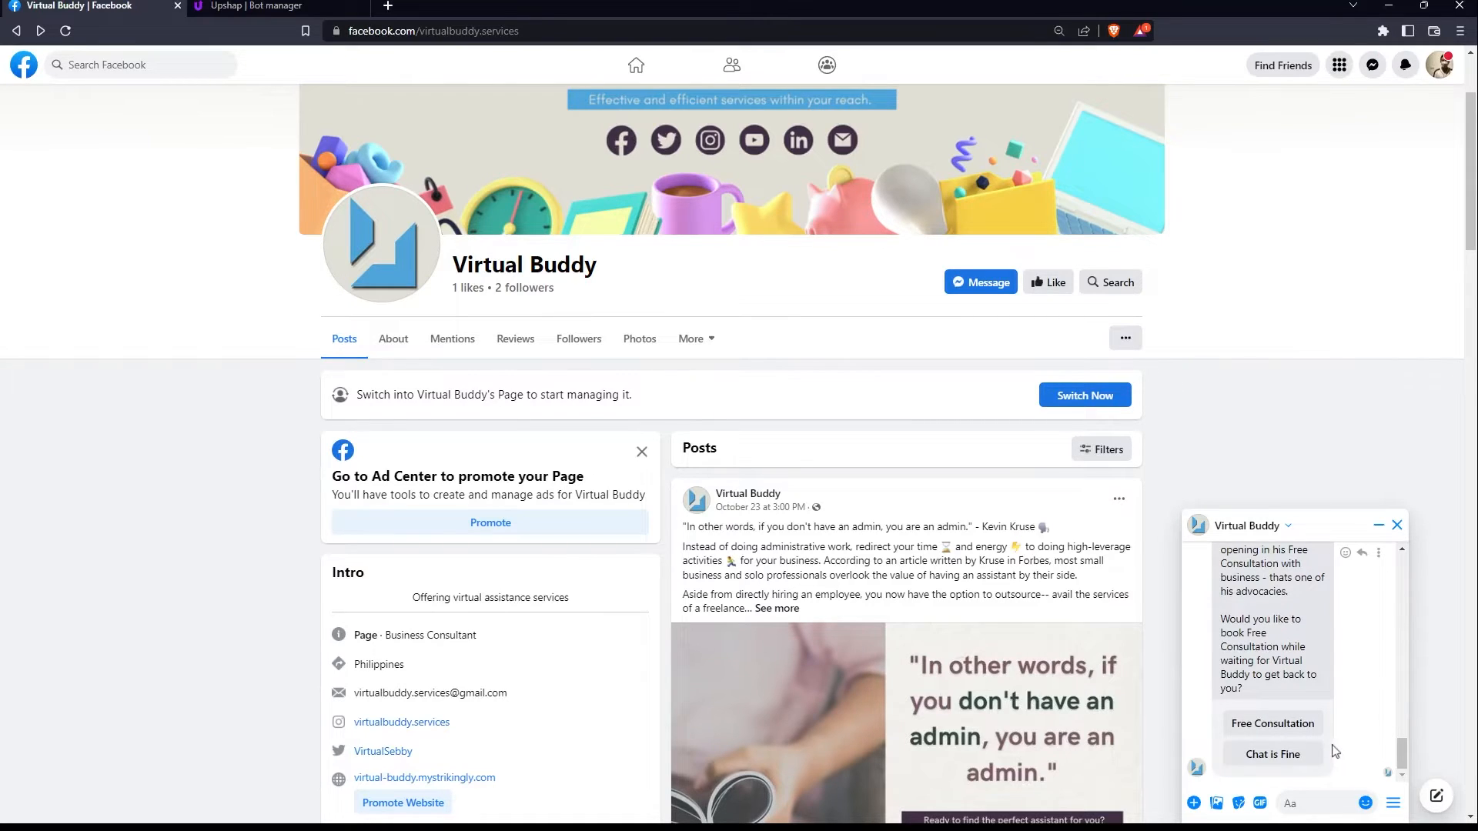
click(1308, 756)
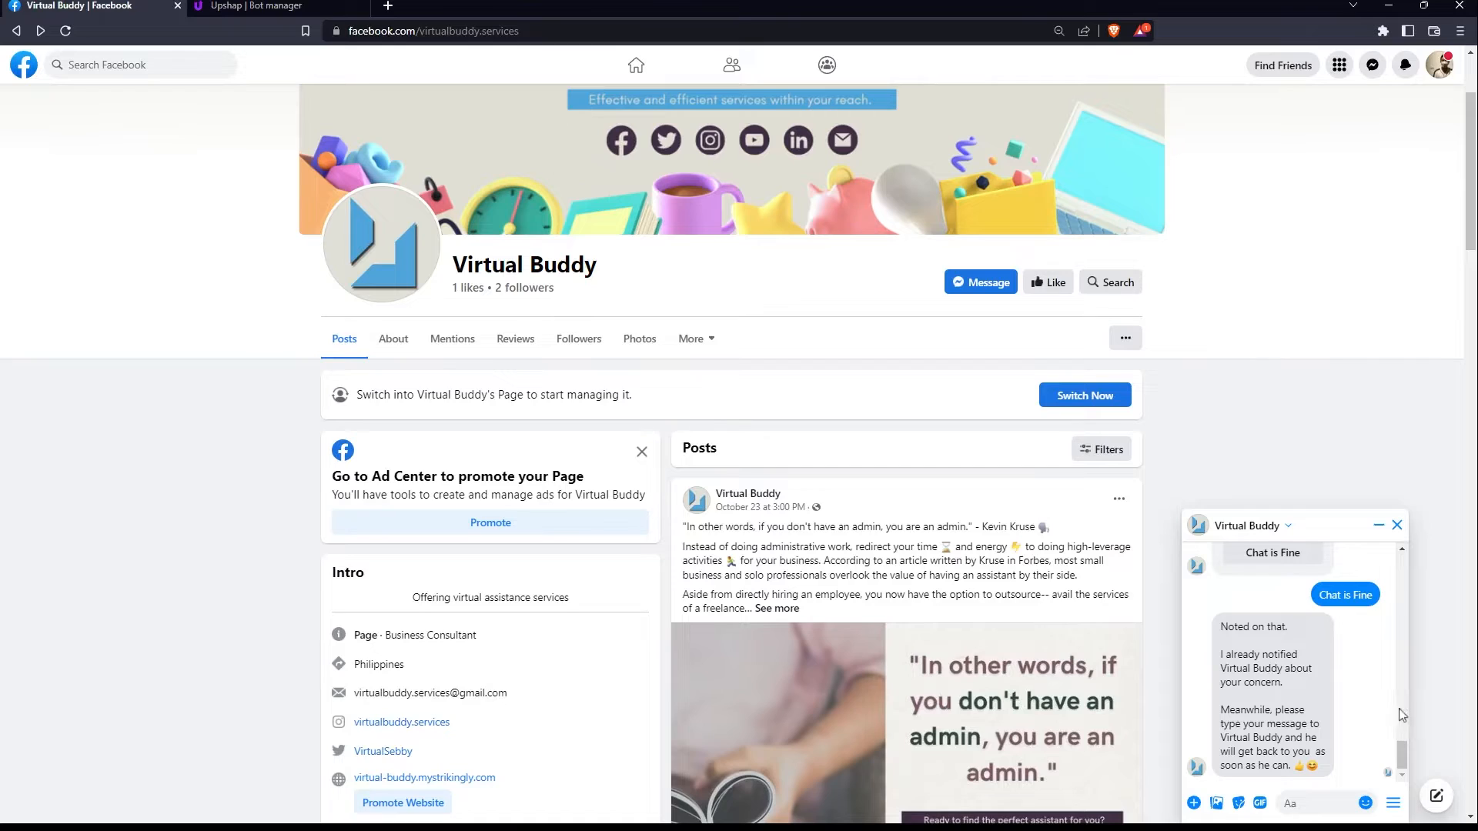
Test the Rates keyword in the chat and choose Services in the bot's reply.
click(1325, 798)
text(Rates)
key(Return)
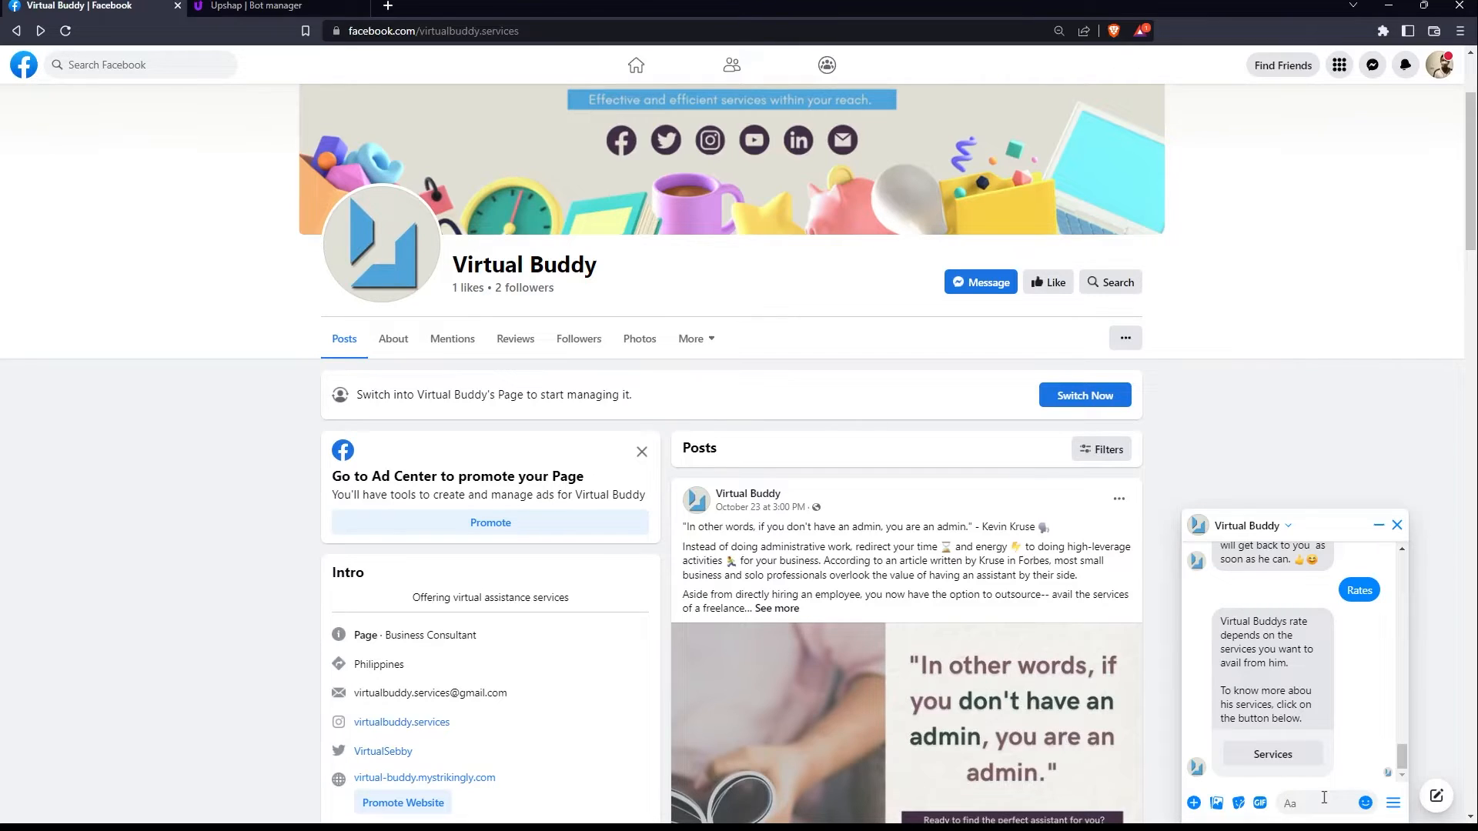
click(1304, 762)
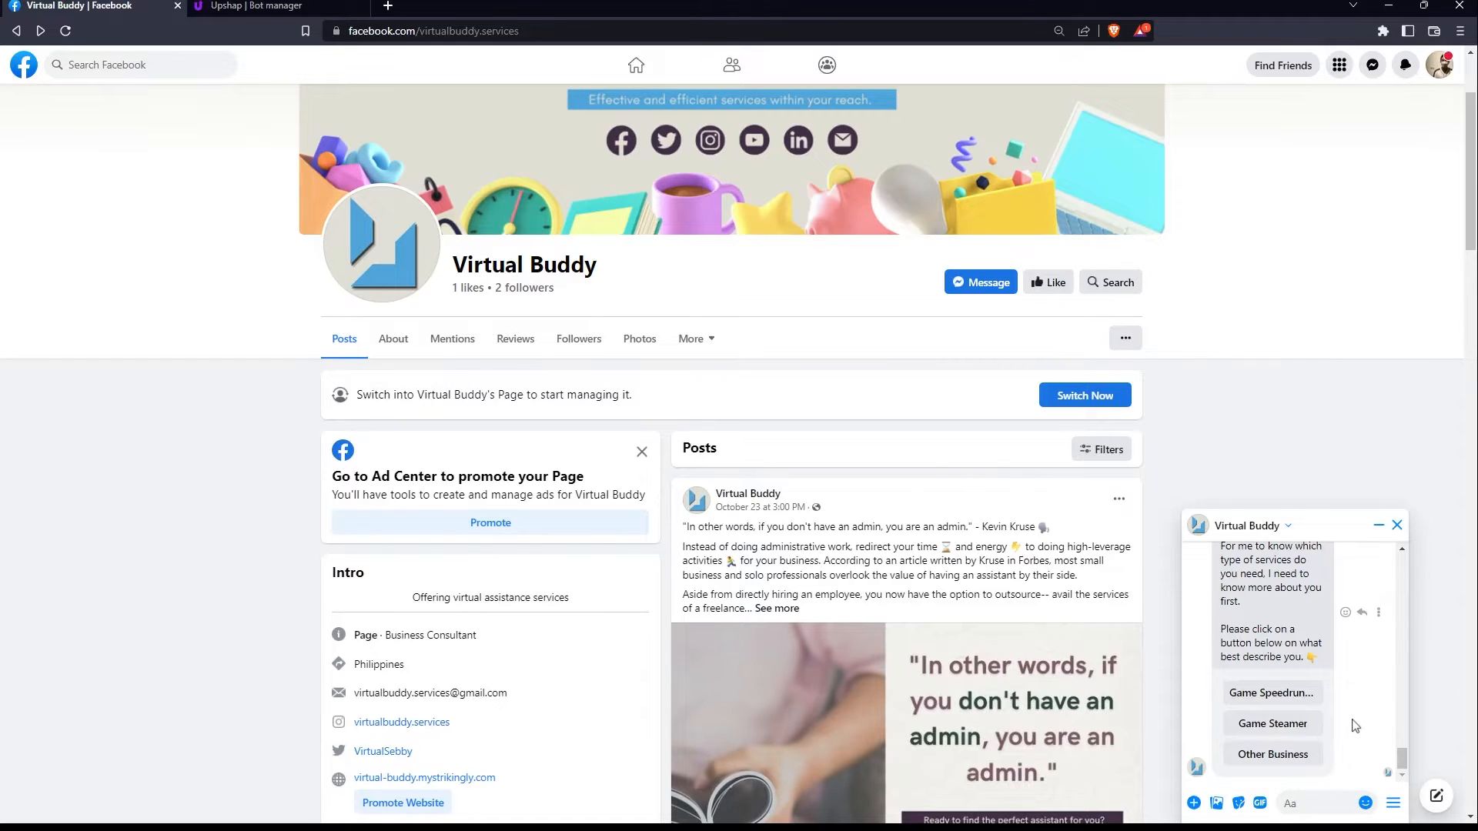
scroll(1355, 726, up, 4)
scroll(1354, 723, down, 4)
scroll(1359, 725, down, 1)
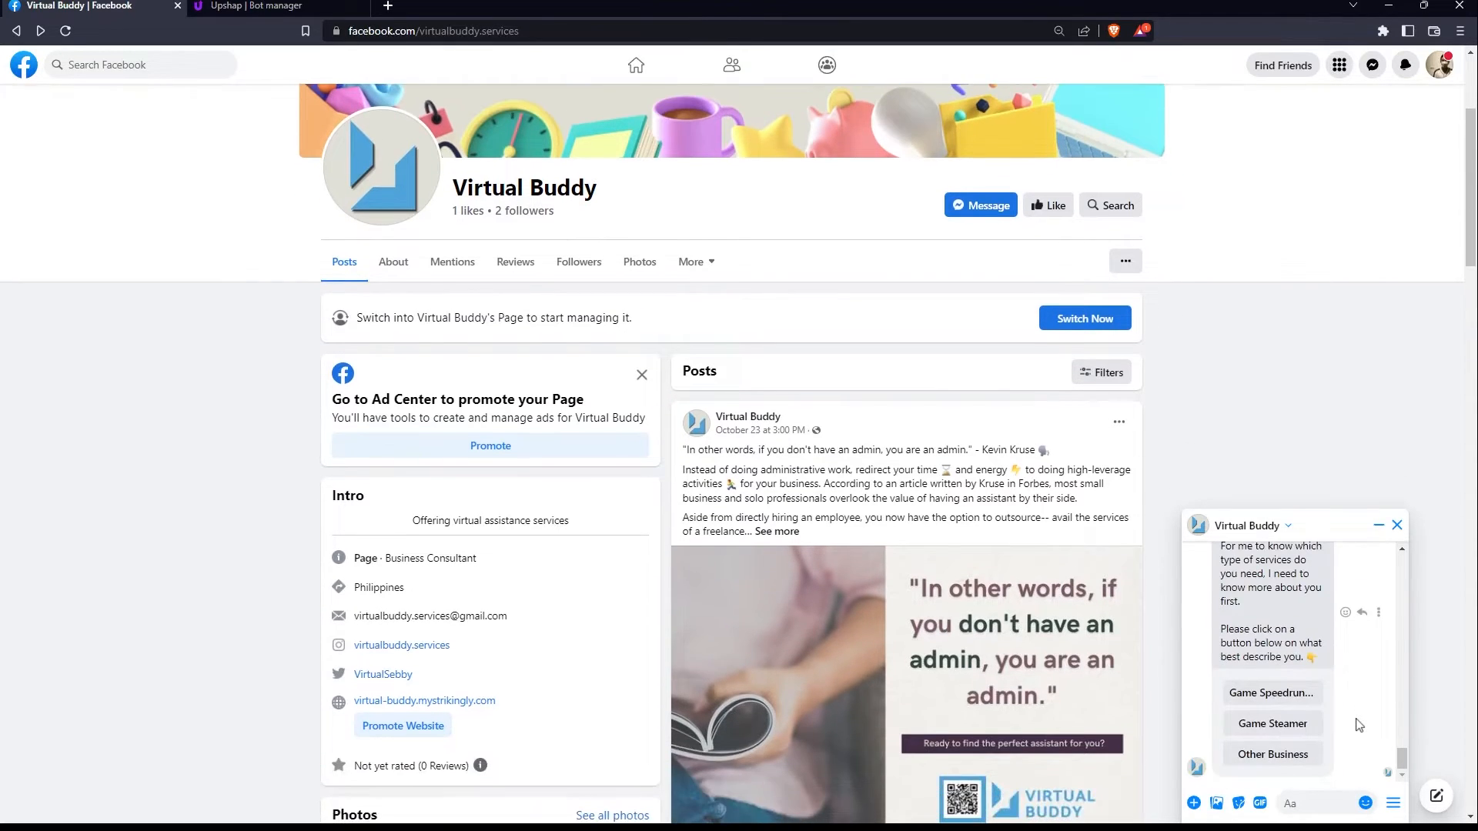
Test the Consultation keyword in the chat, open the Free Consultation booking page from the reply, and close it.
click(1329, 803)
text(Consultation)
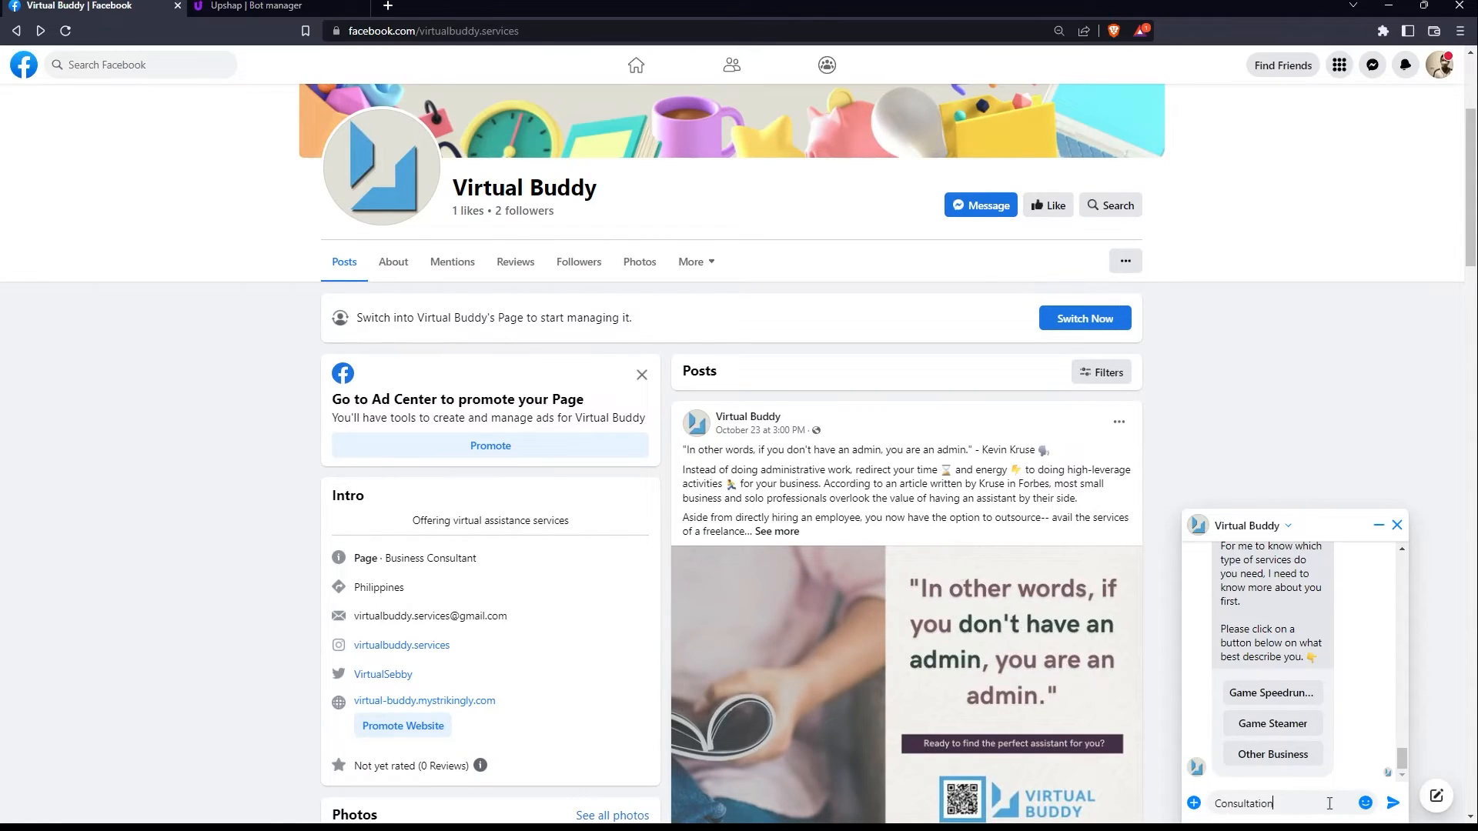
key(Return)
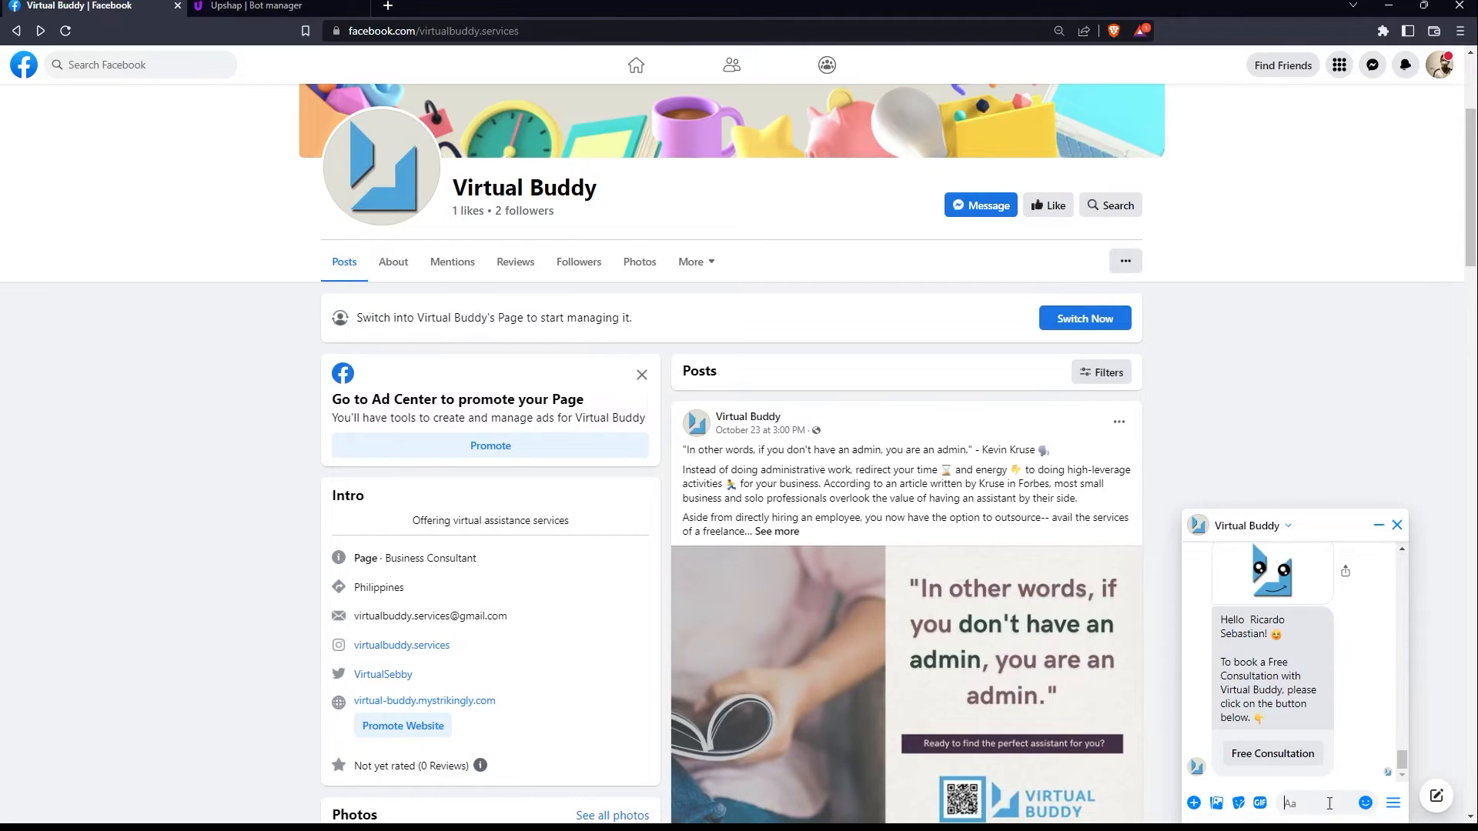
click(1294, 756)
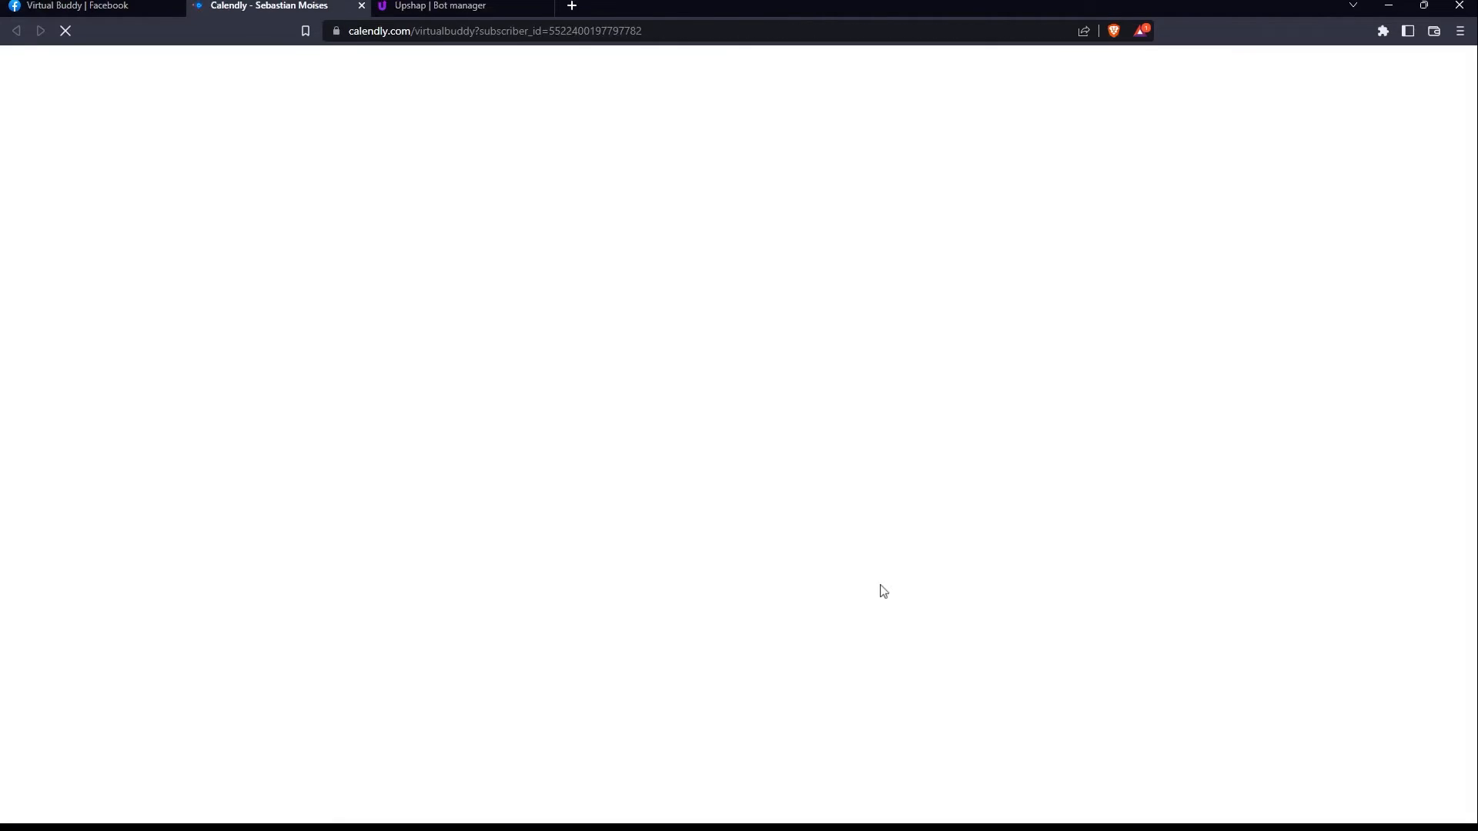
click(363, 6)
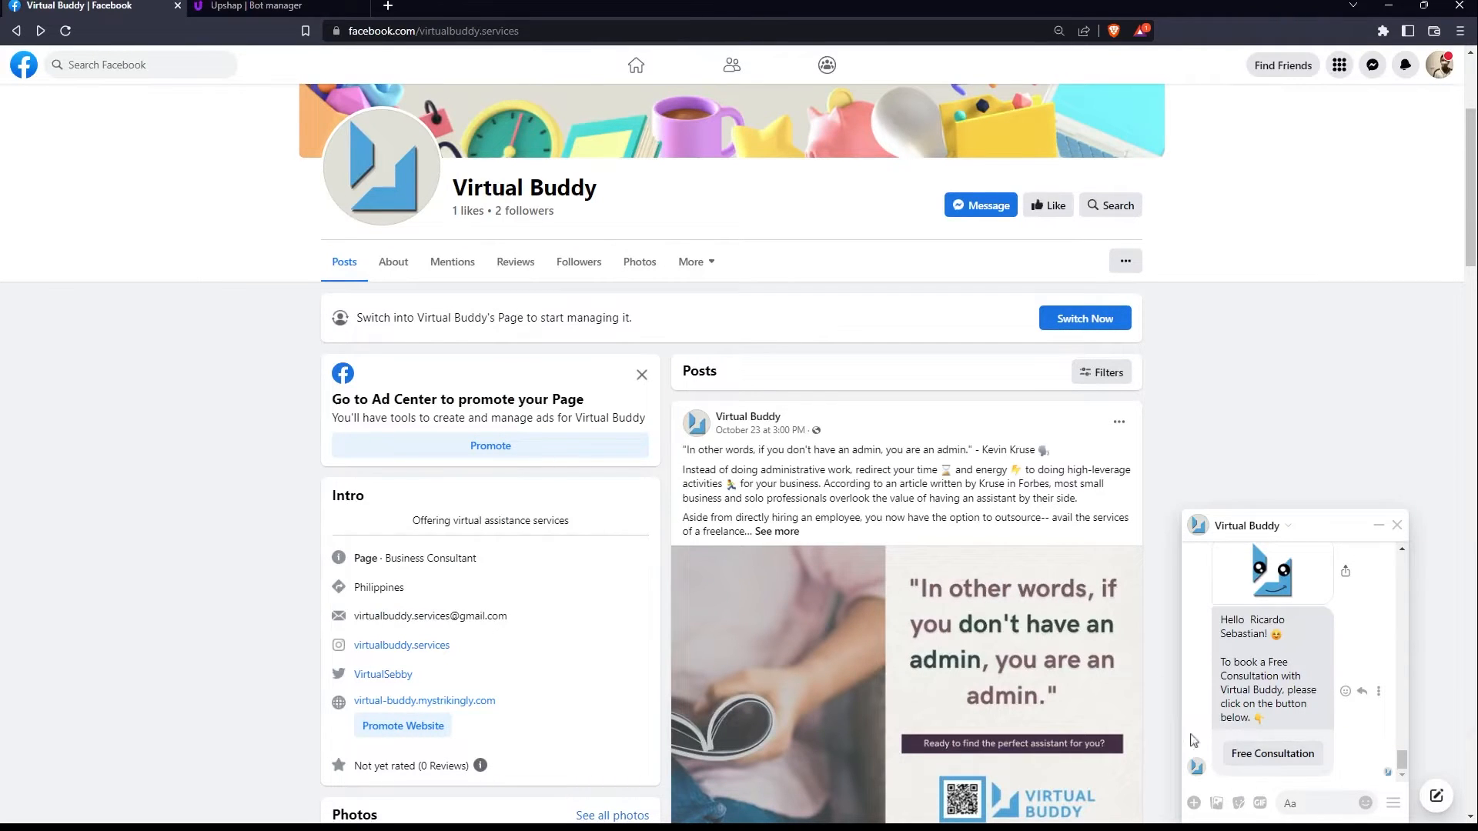
Message the bot asking to chat with the page owner, visit the Free Consultation page from its reply, and answer Chat Is Fine.
click(1299, 805)
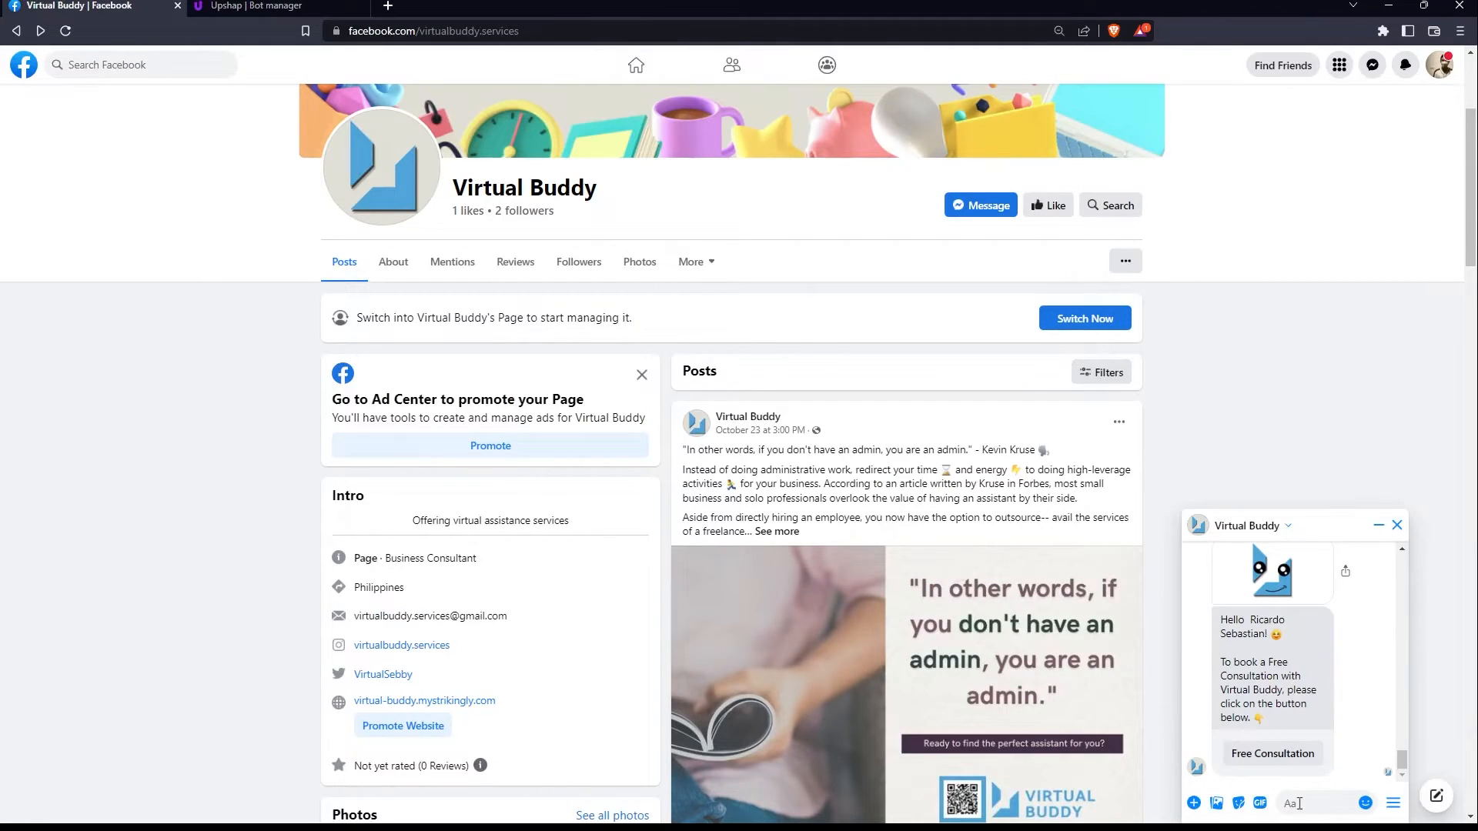
text(Chat with S)
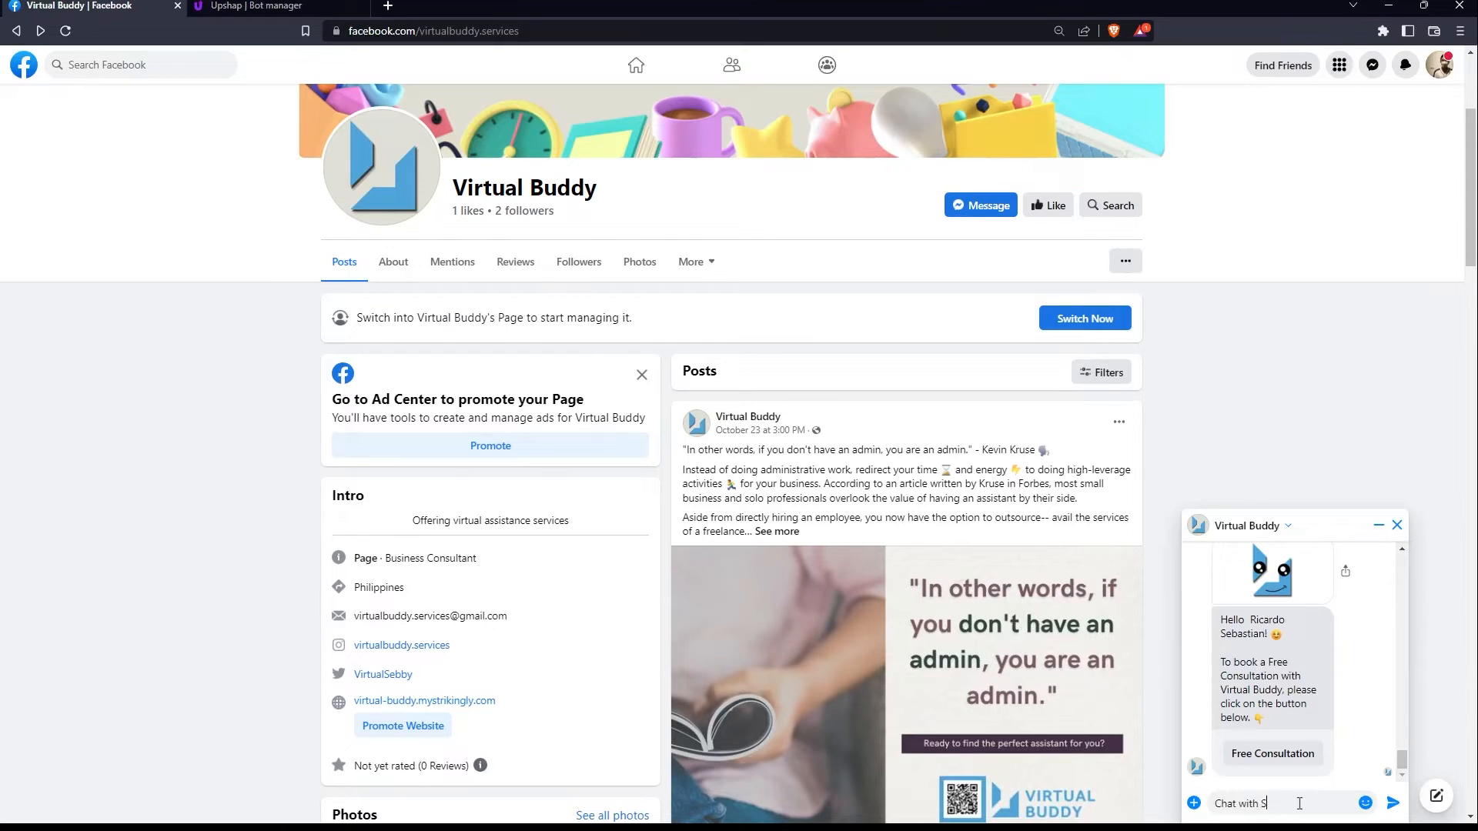
text(eb)
key(Return)
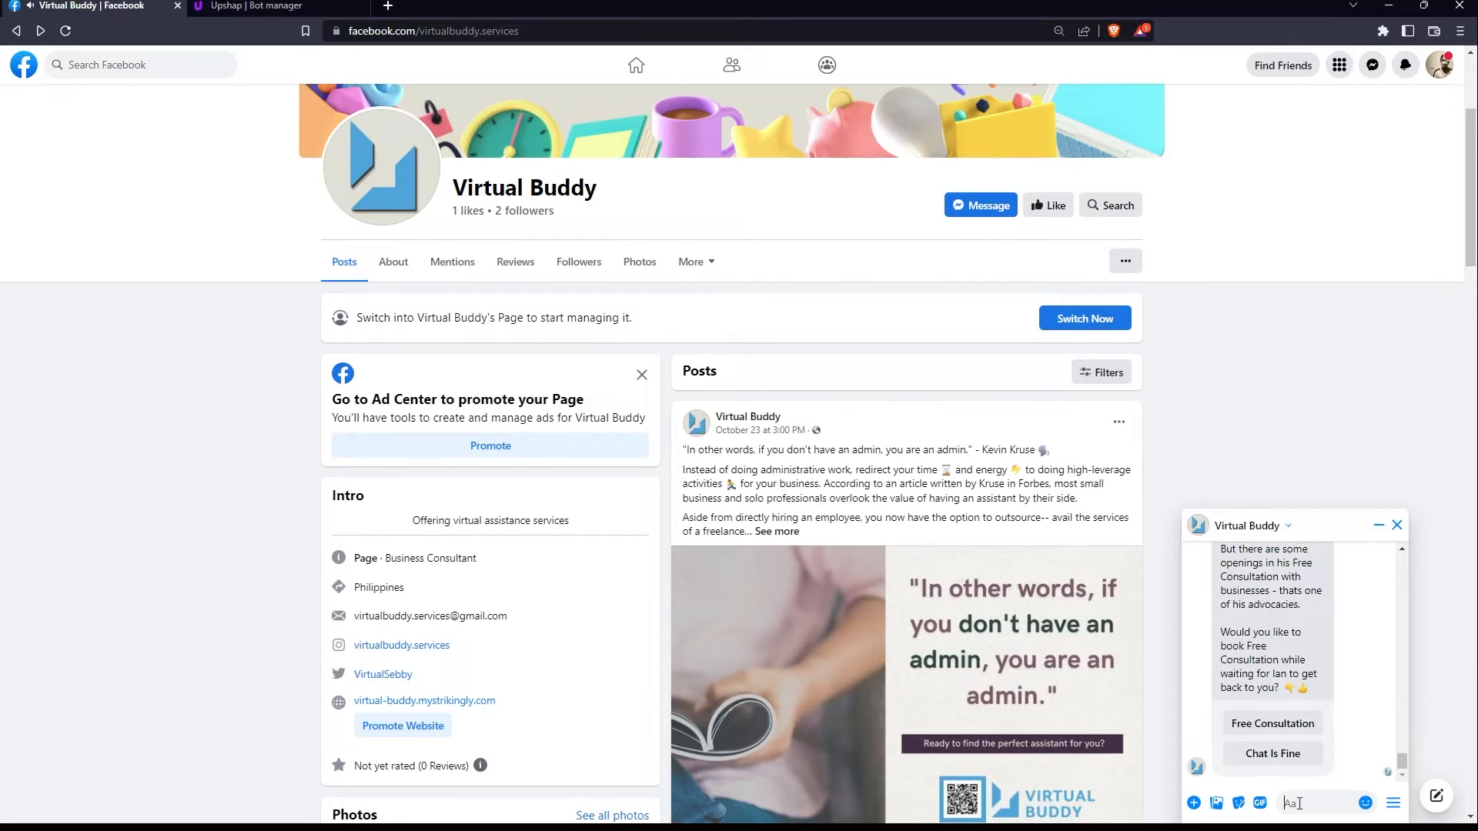
click(1292, 734)
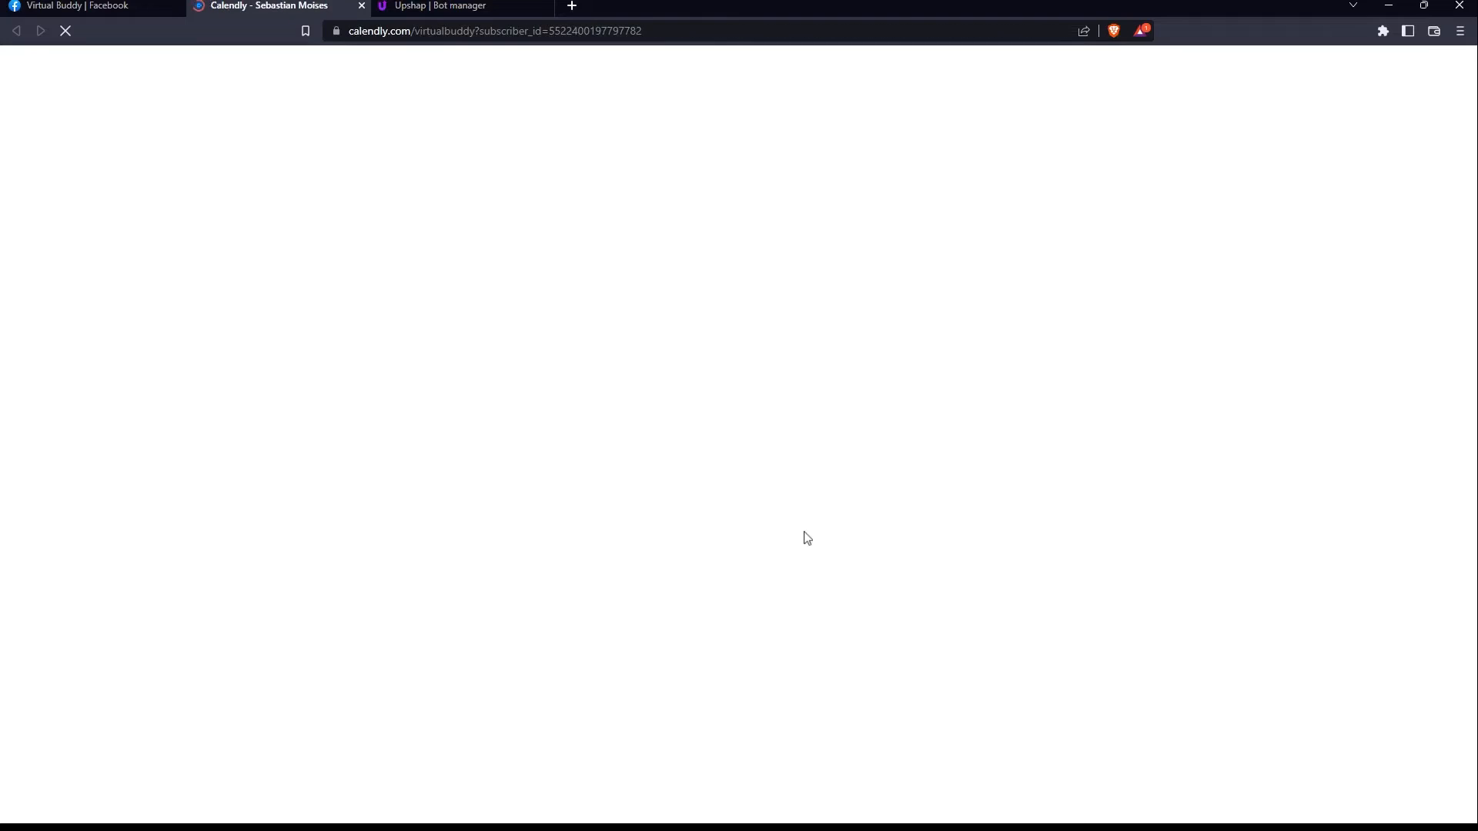
click(361, 5)
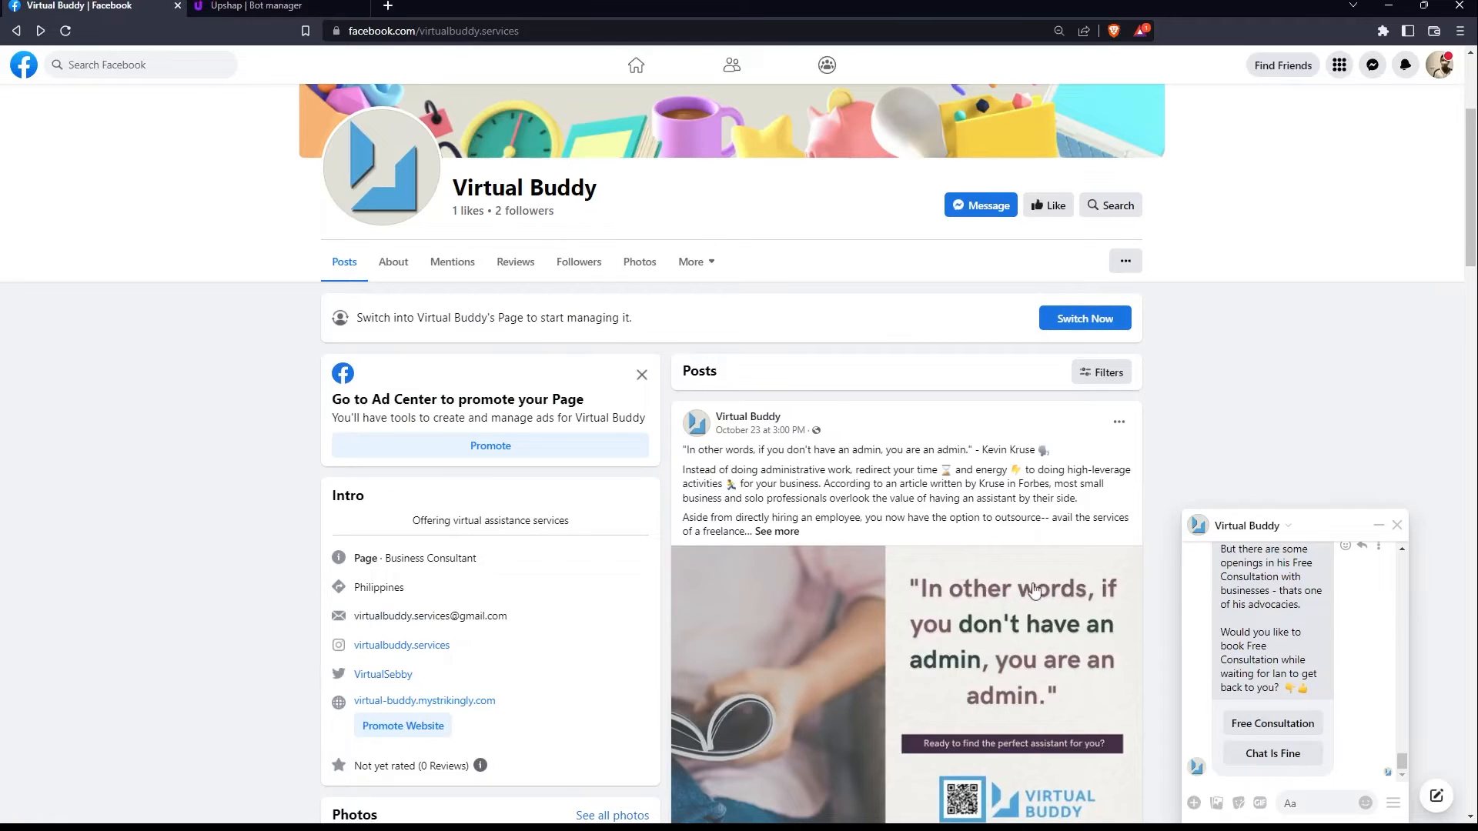
click(1318, 753)
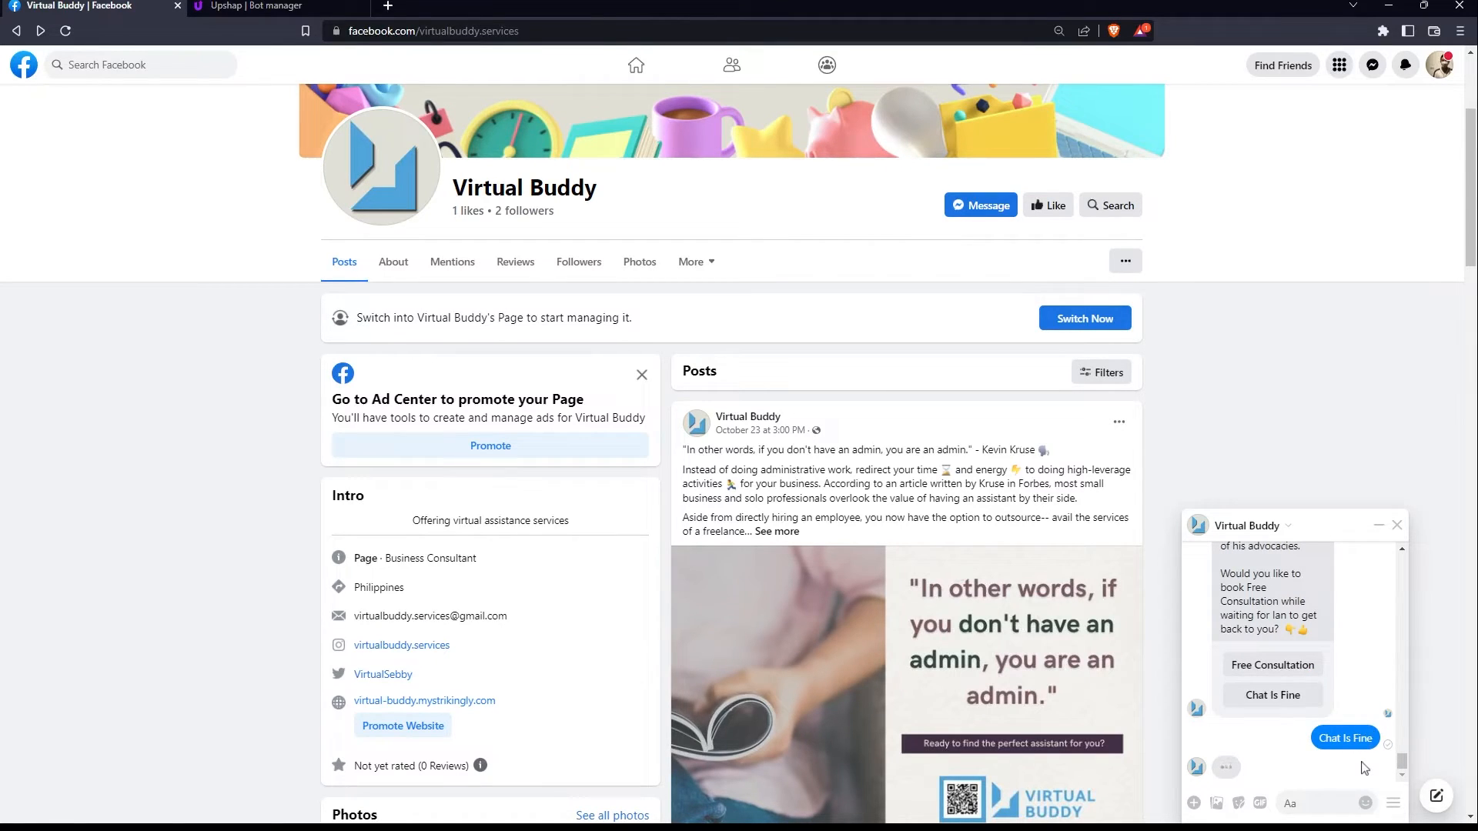
Send Hello to the bot and choose Other Business followed by Virtual Buddy Services in its replies.
click(1324, 805)
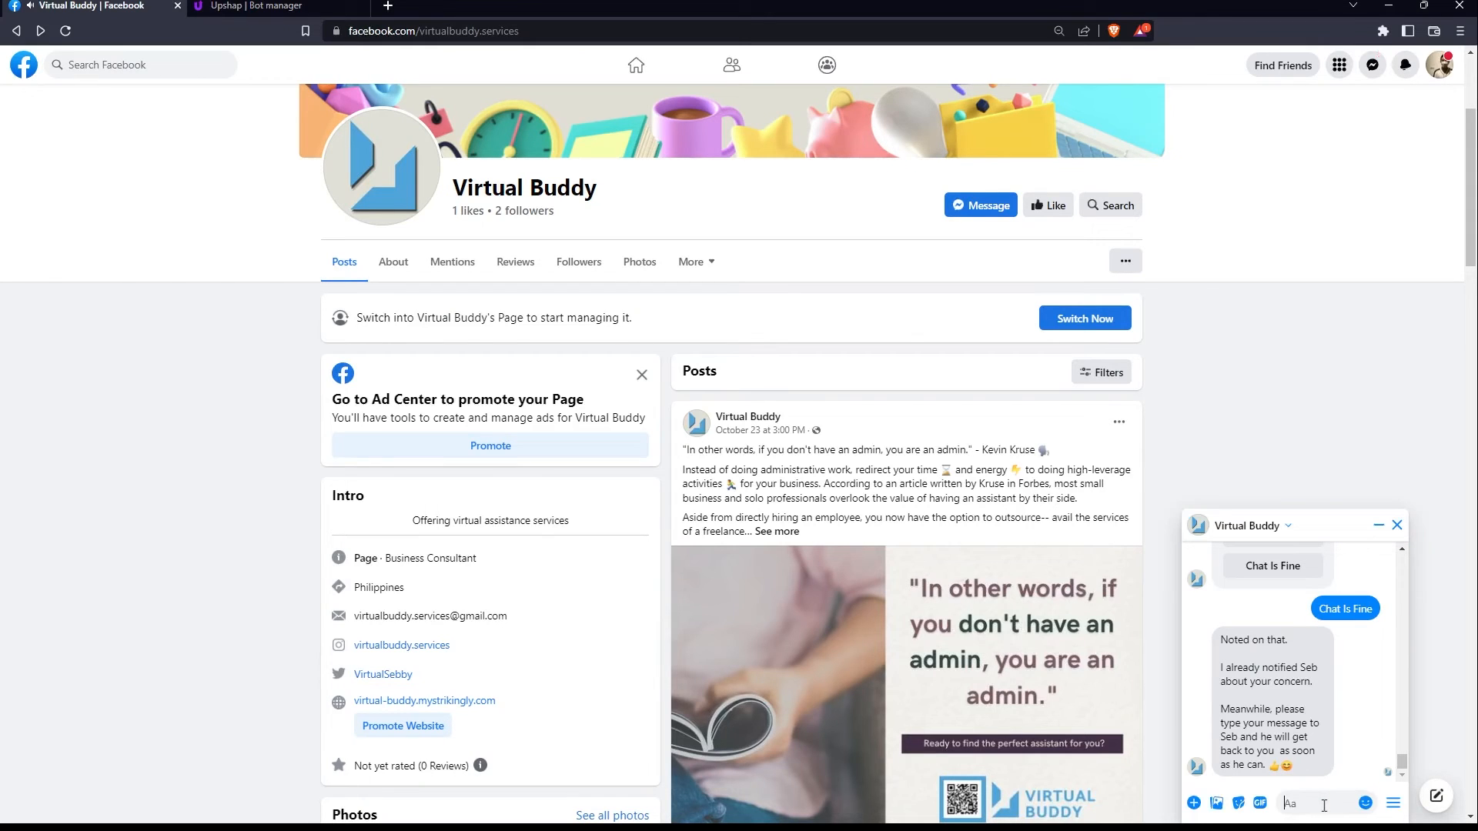
text(Hello)
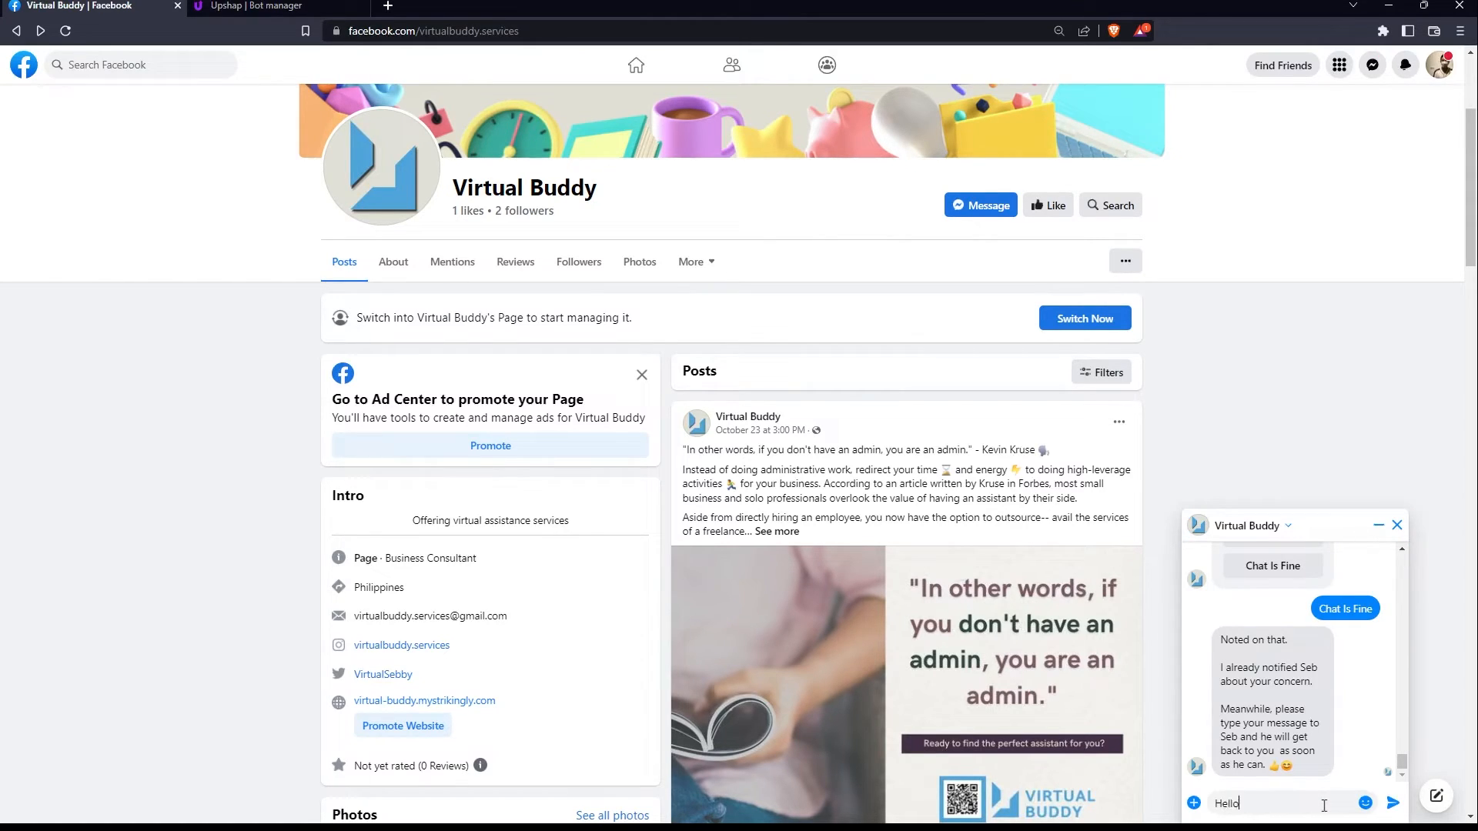
key(Return)
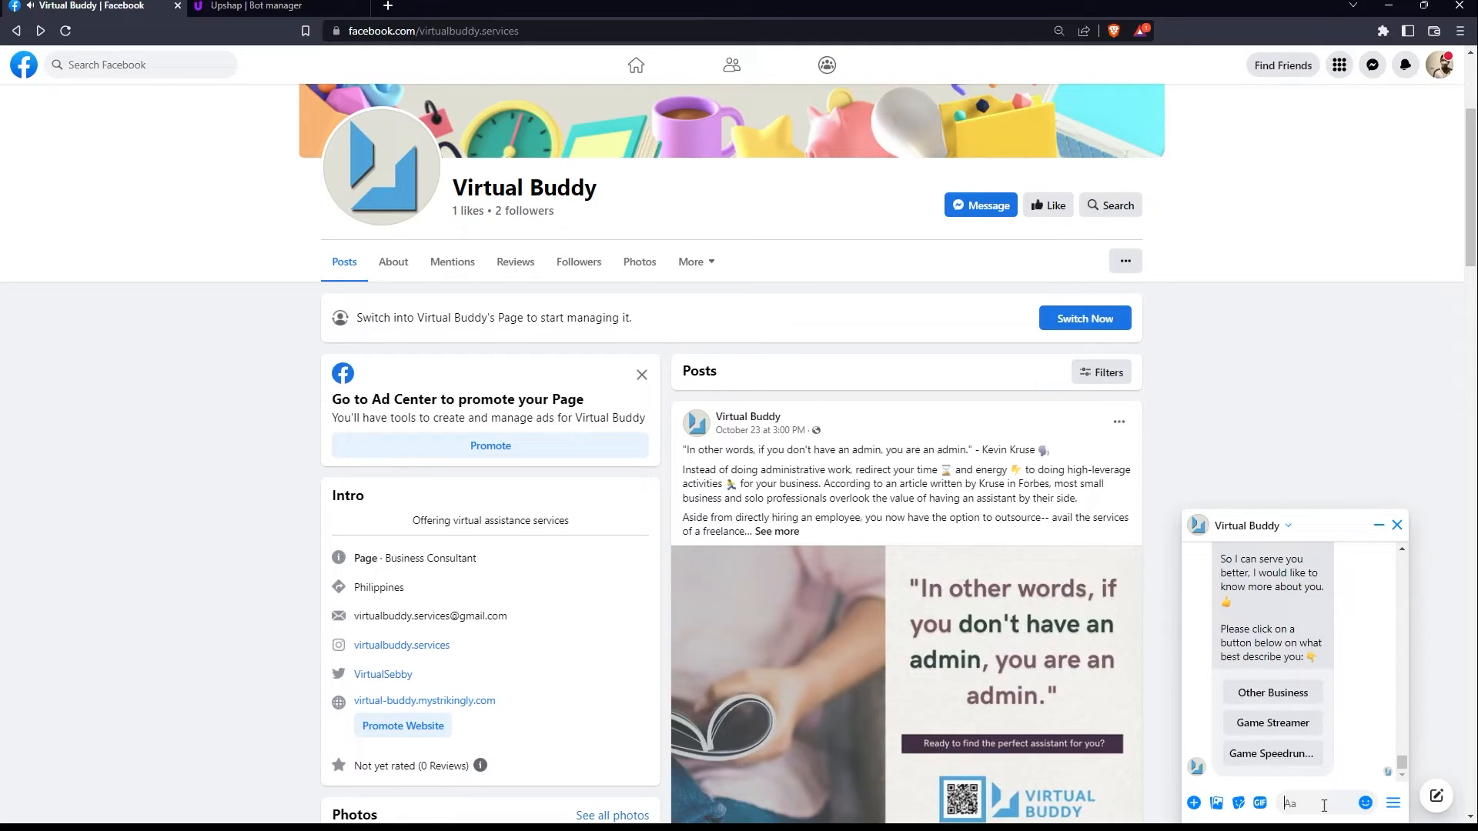
click(1300, 694)
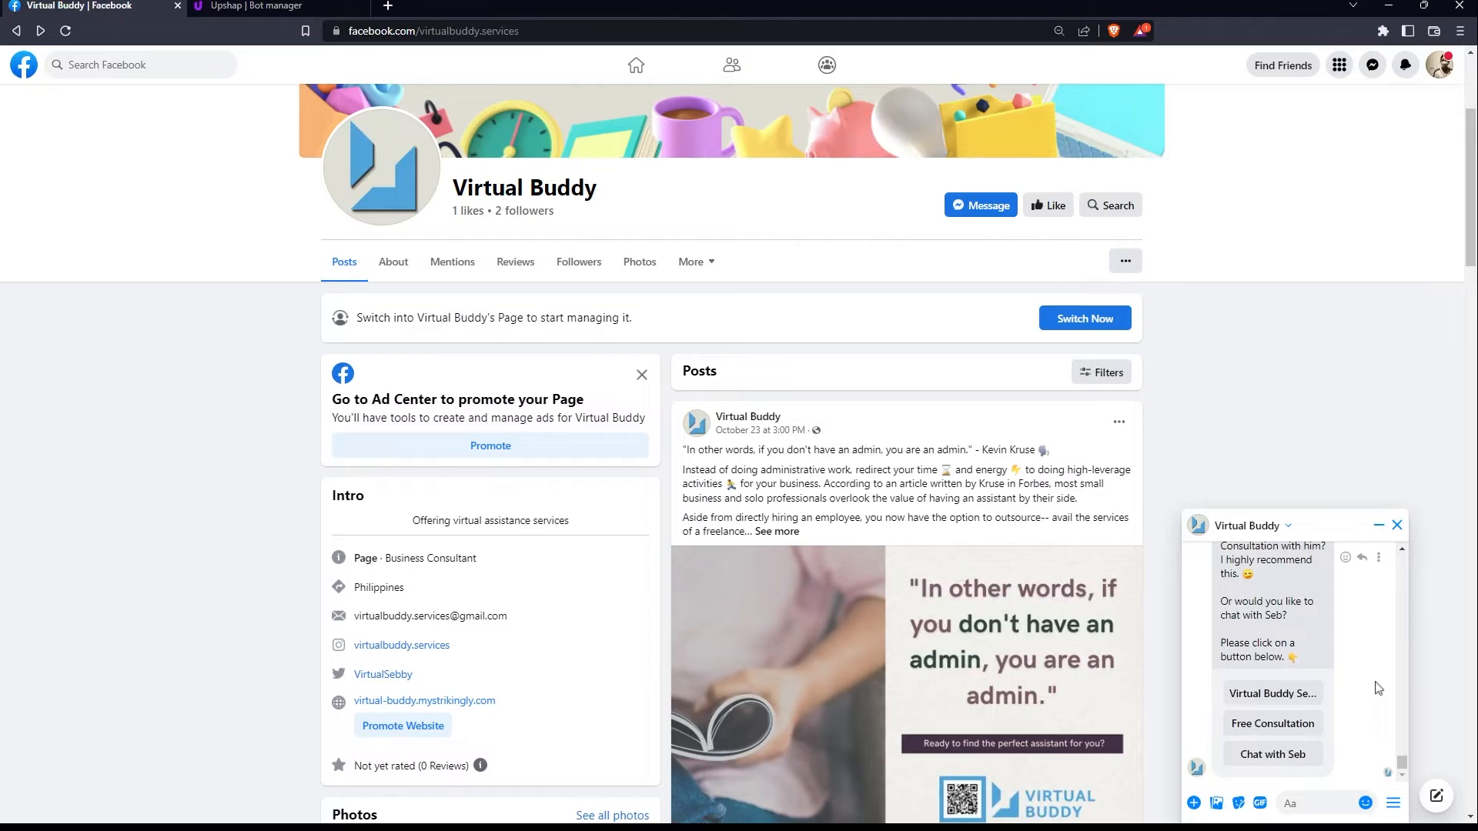
click(1296, 697)
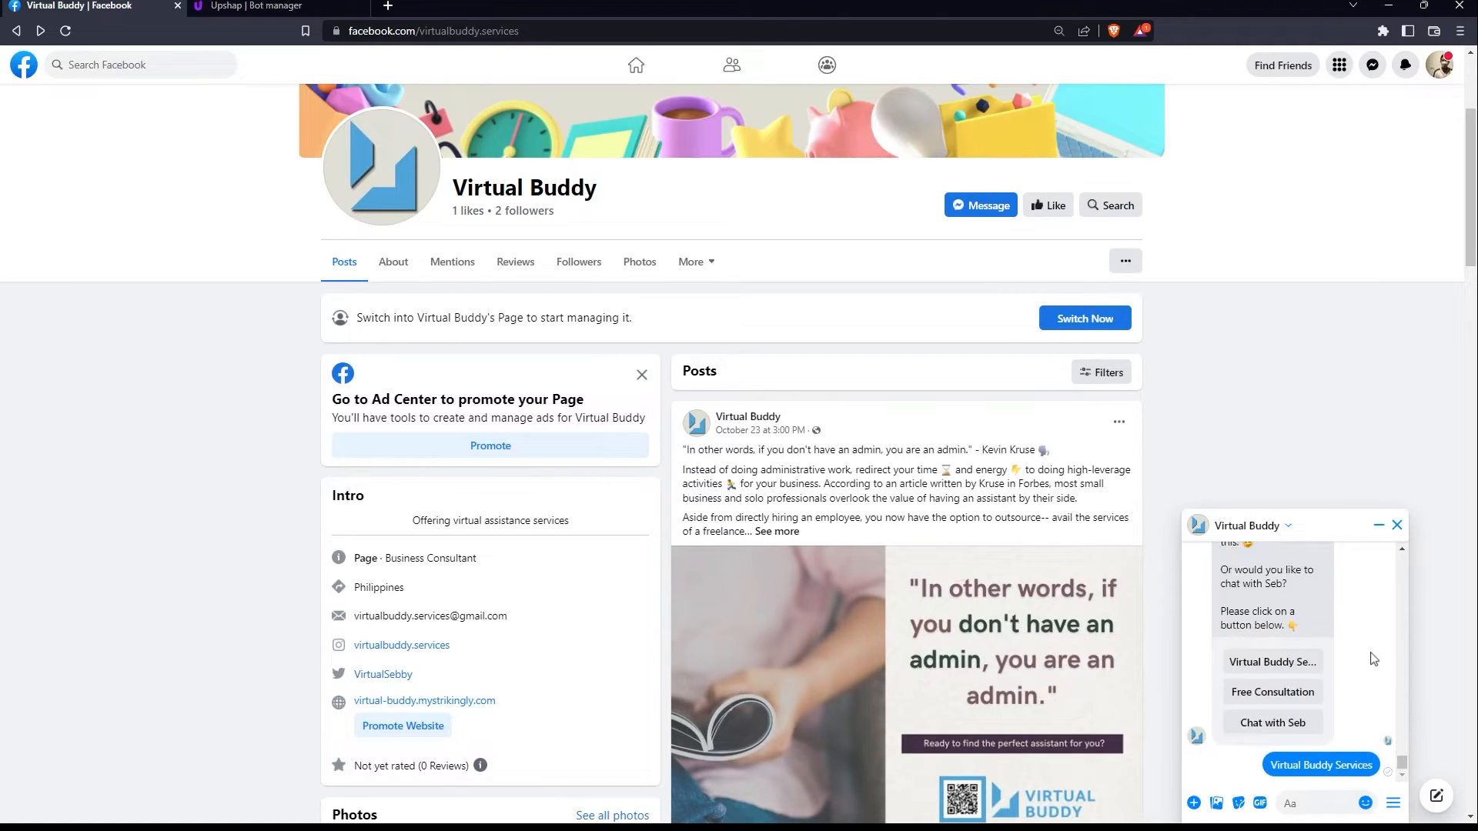
Check the Free Consultation link in both the services reply and the preceding Other Business reply, closing the booking page each time.
click(1308, 756)
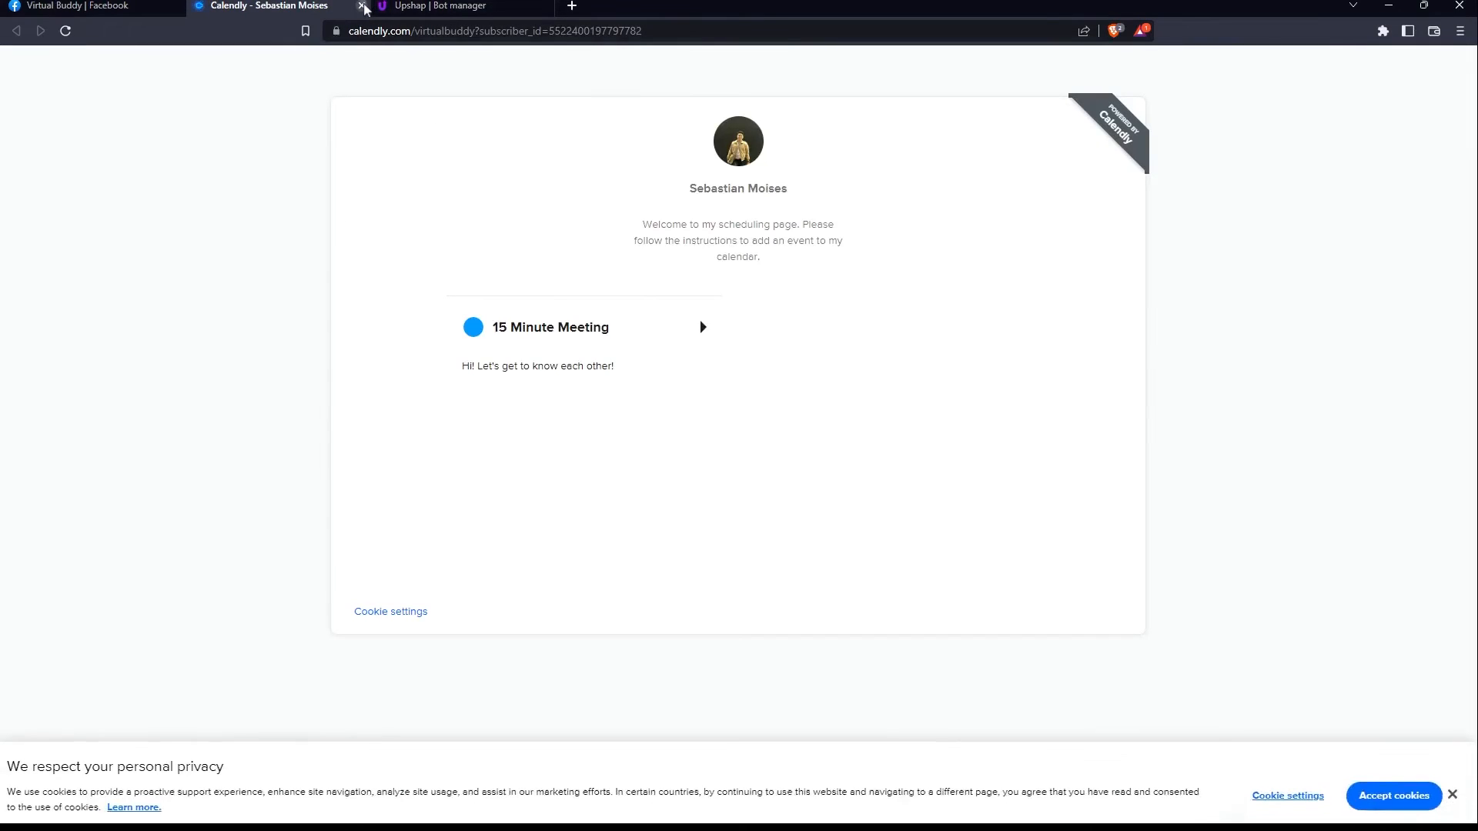
click(361, 5)
scroll(1276, 652, up, 2)
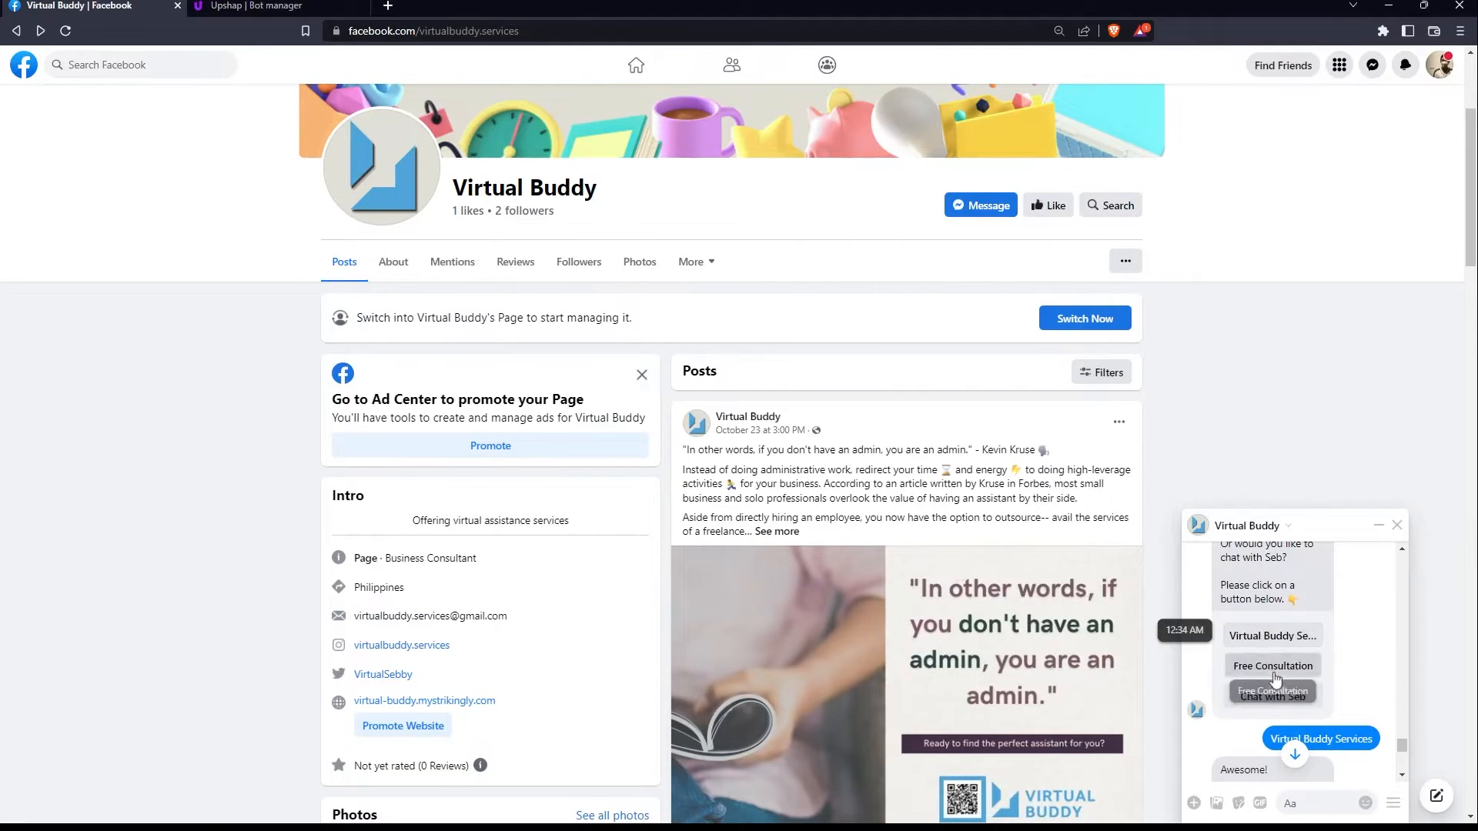
click(1274, 664)
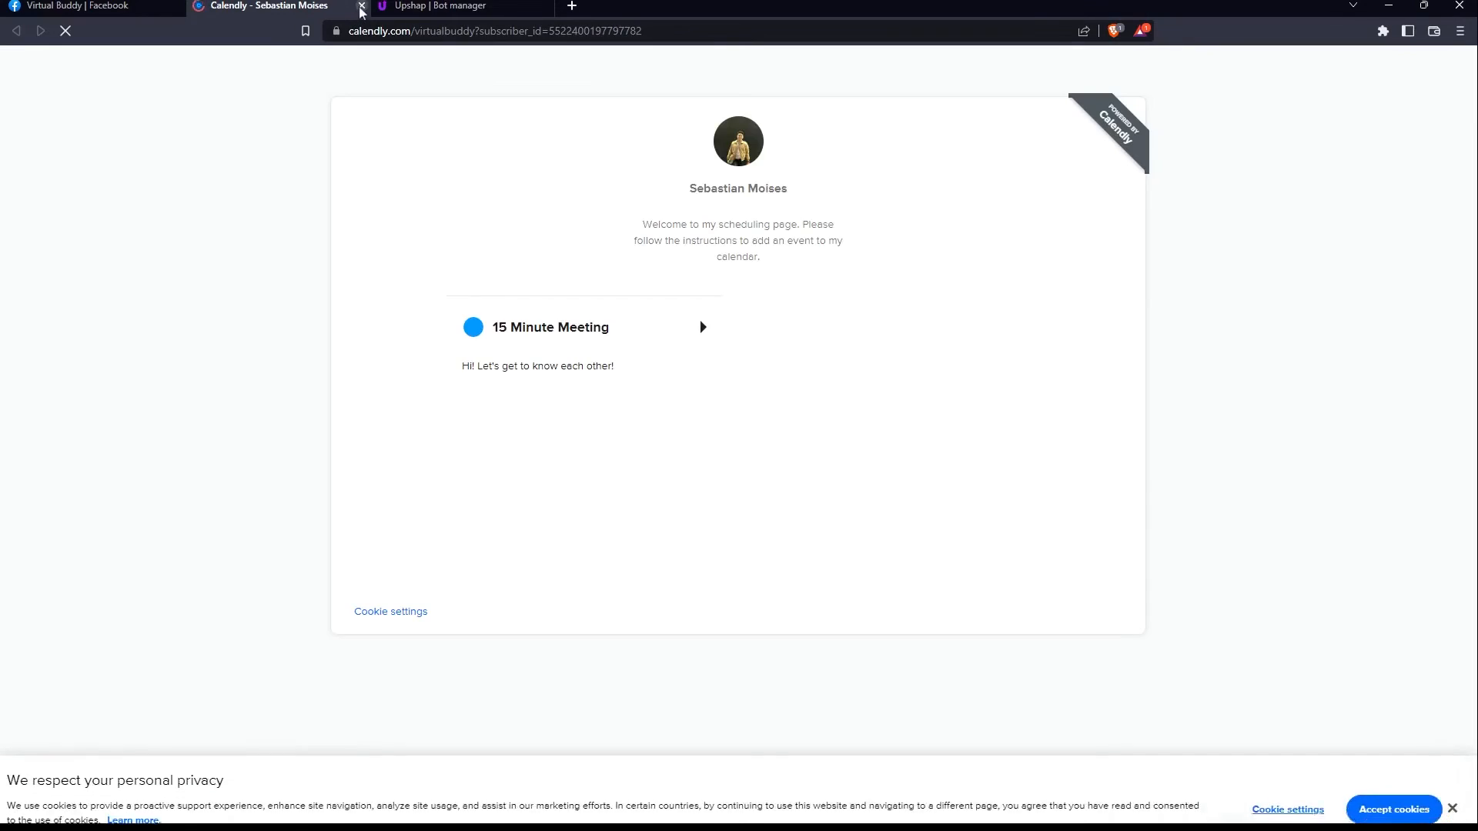
click(361, 5)
Choose Game Speedrunner and Virtual Buddy Services in the bot's replies, and check the Free Consultation link, closing the booking page.
scroll(1324, 705, up, 3)
scroll(1324, 716, up, 5)
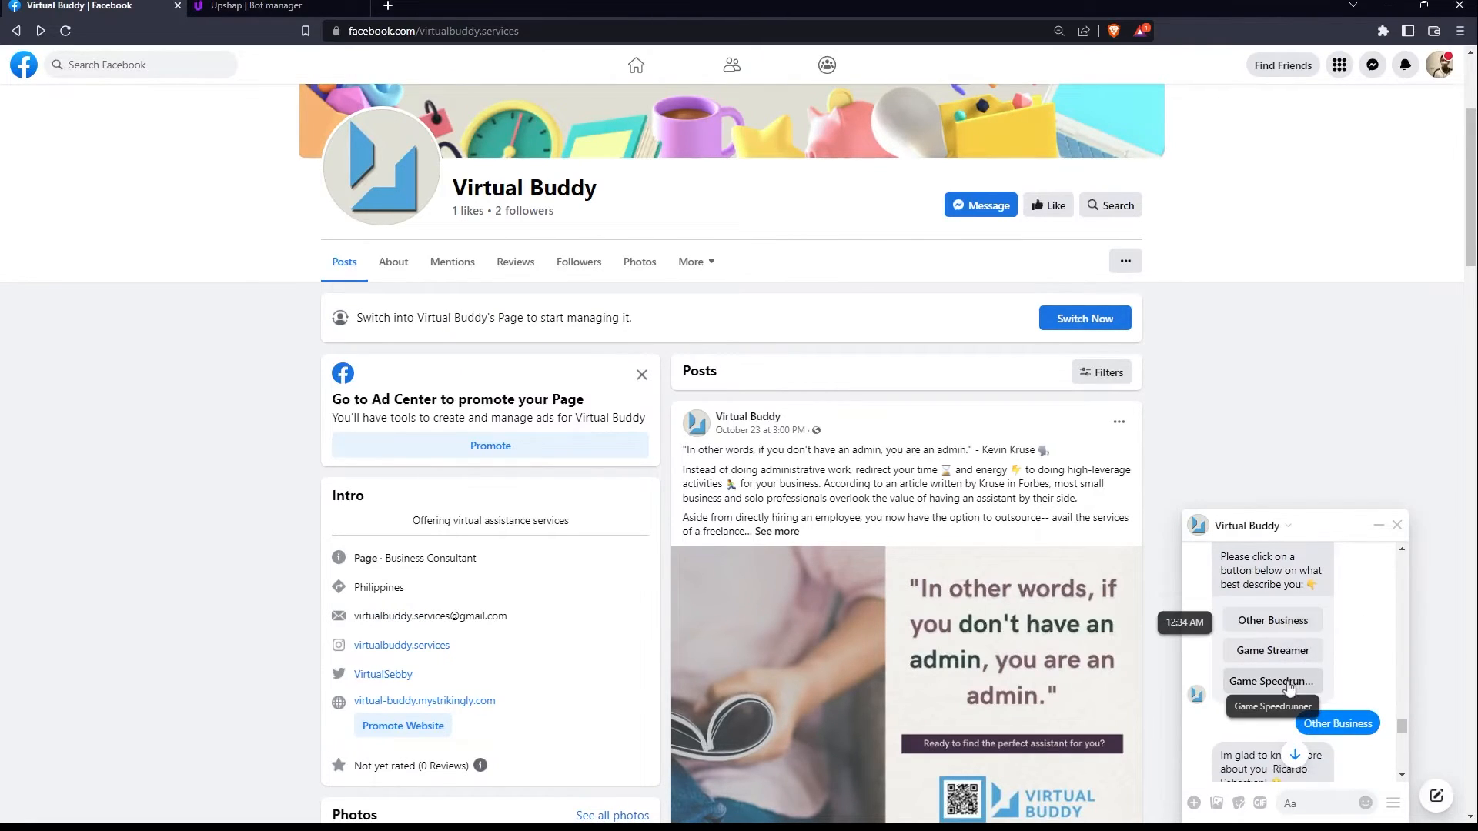
scroll(1340, 677, down, 5)
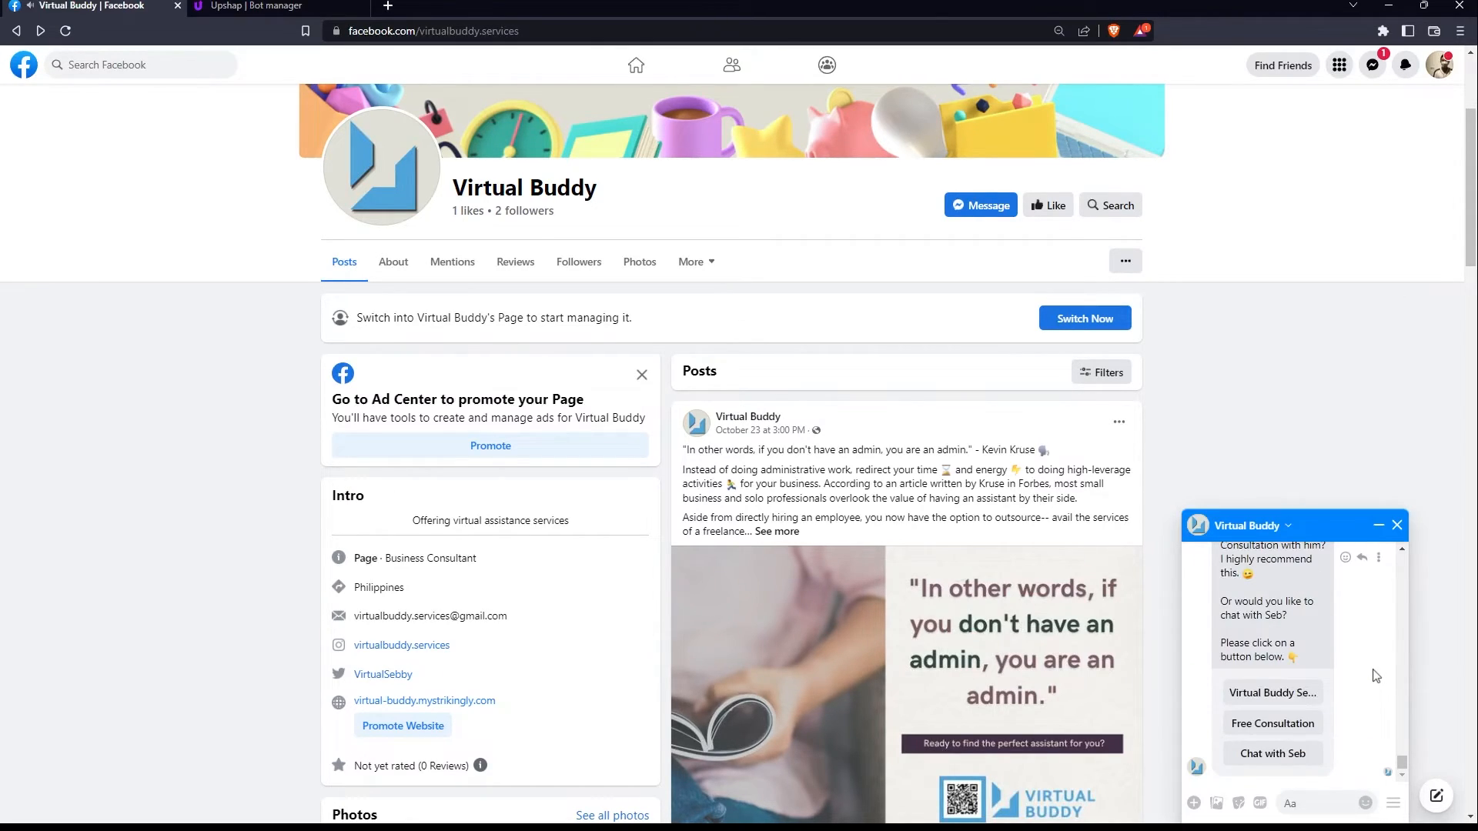
click(1285, 695)
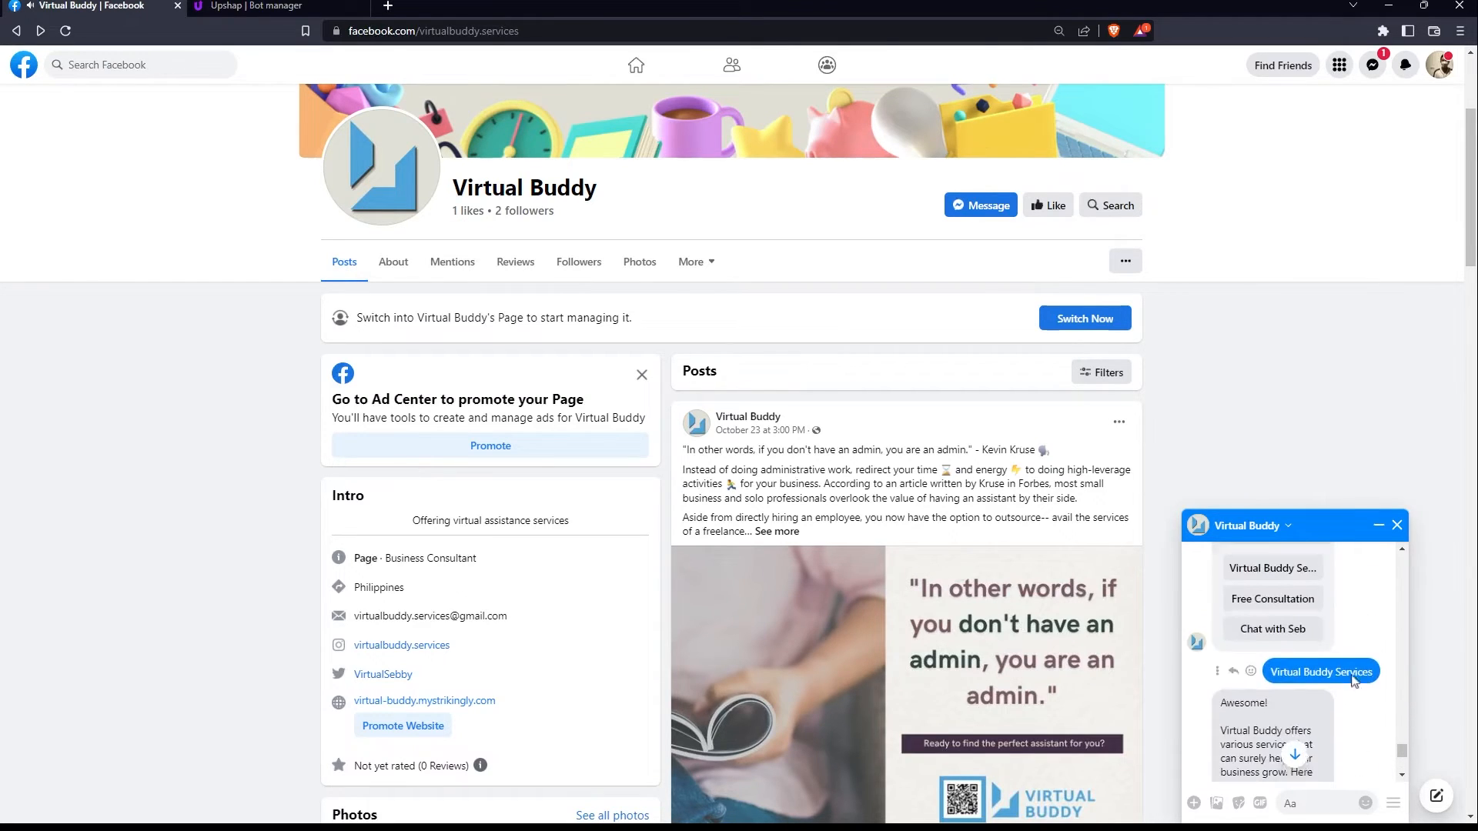
click(1310, 667)
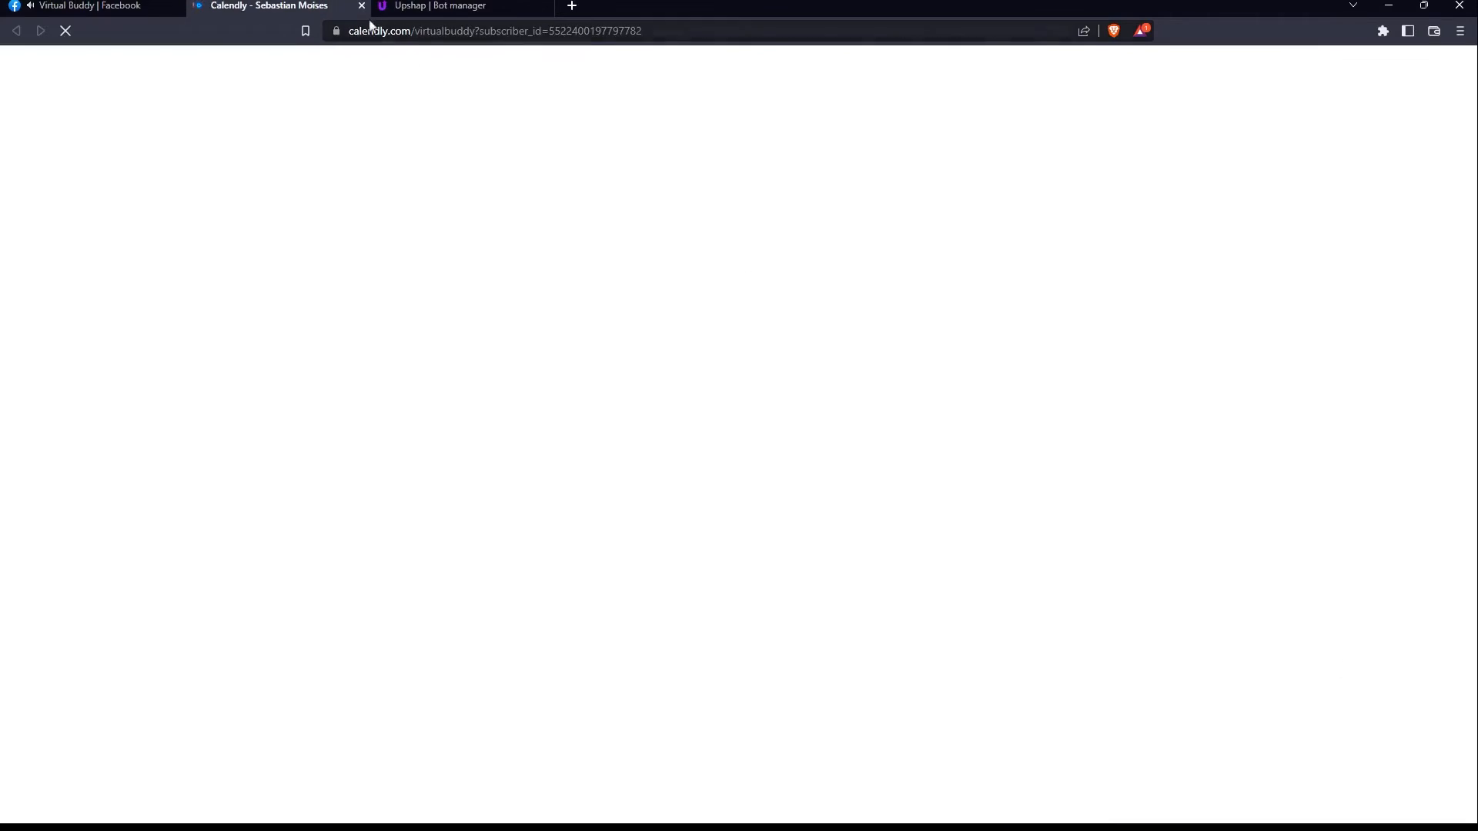
click(362, 6)
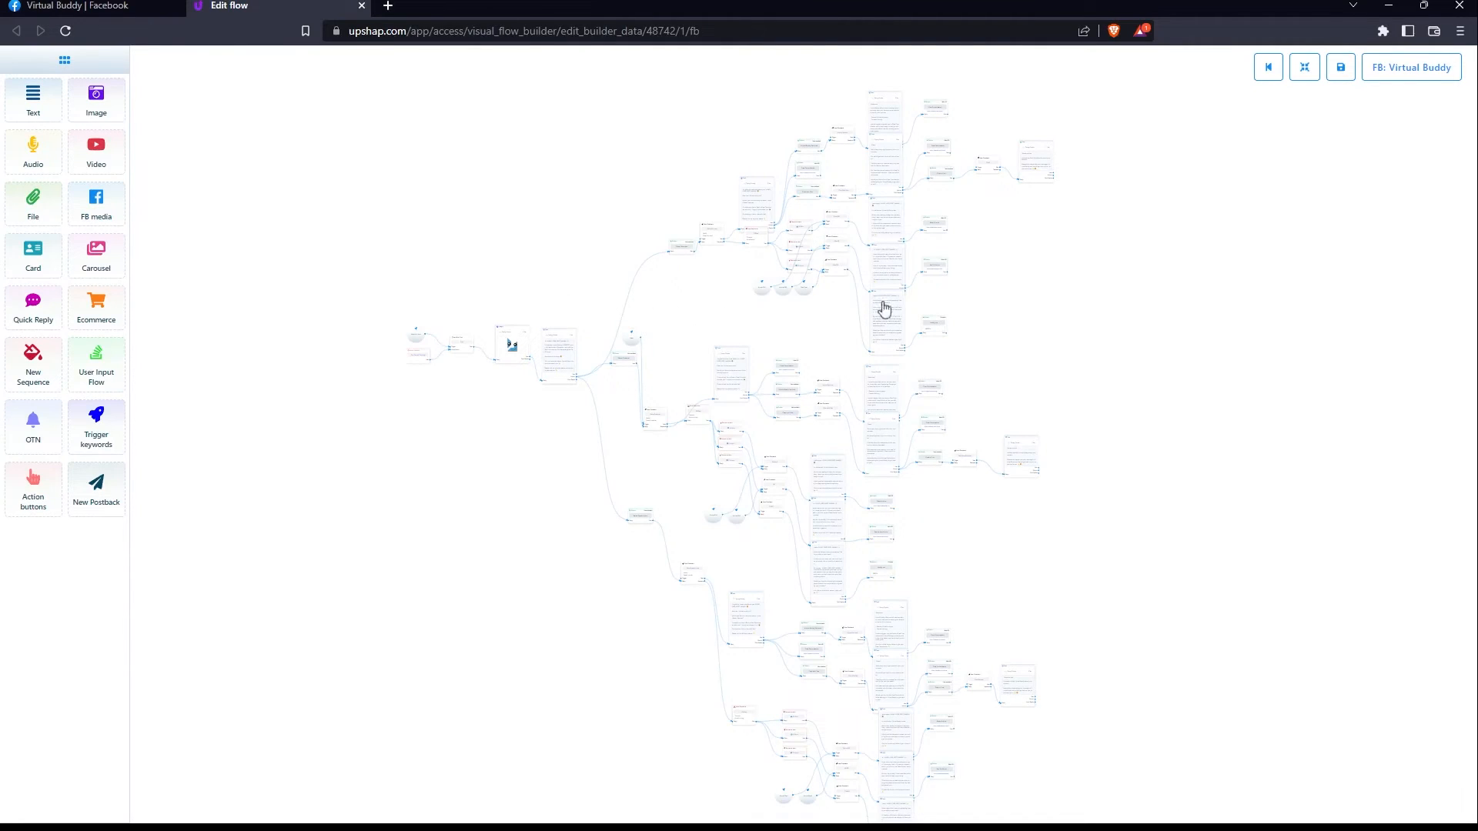
Find the Other Business article keywords in the flow, and test article ob1 in the Facebook chat, opening and closing its article.
drag(768, 324, 742, 395)
scroll(741, 395, up, 10)
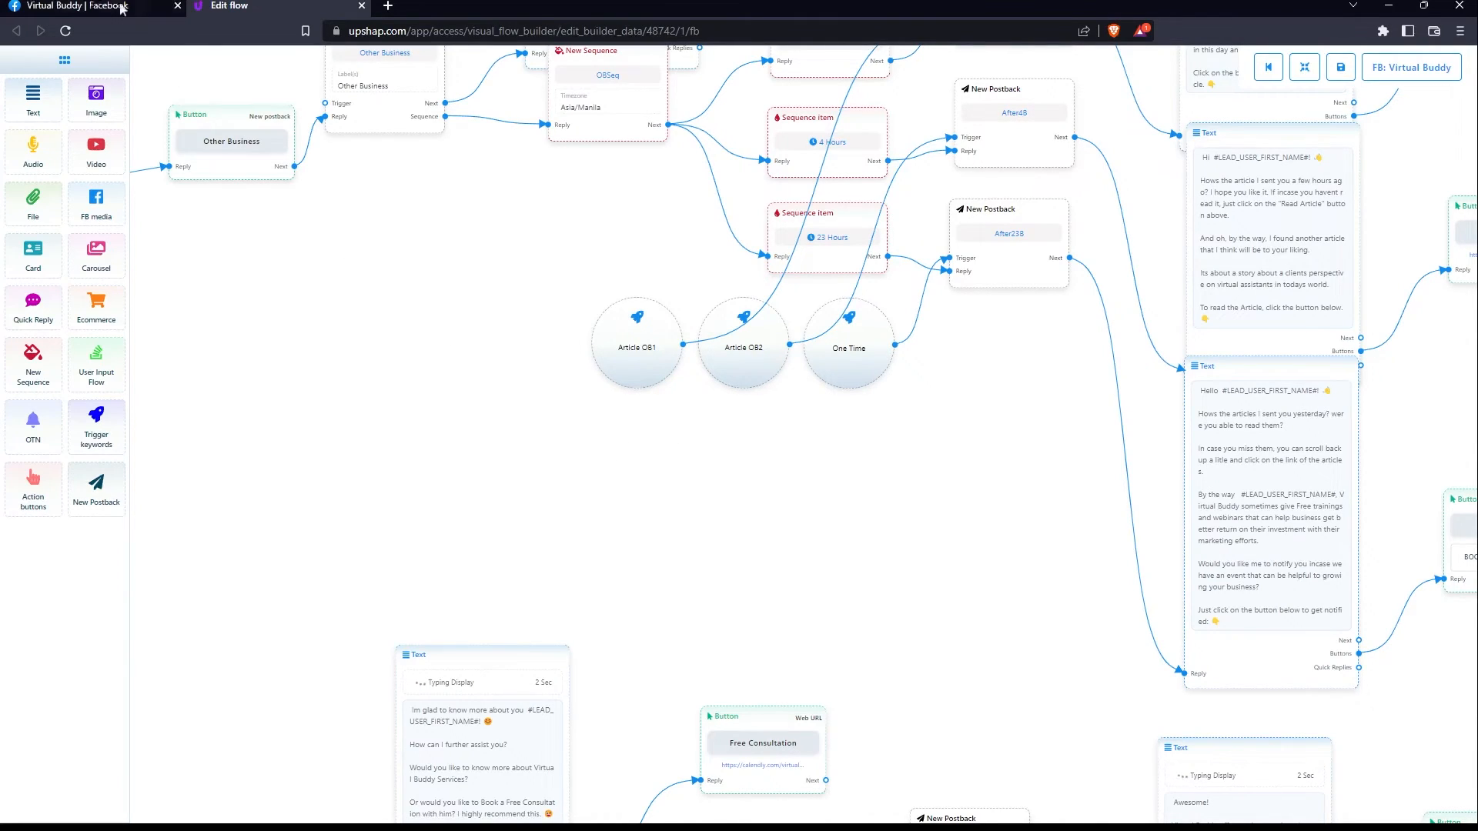
click(92, 6)
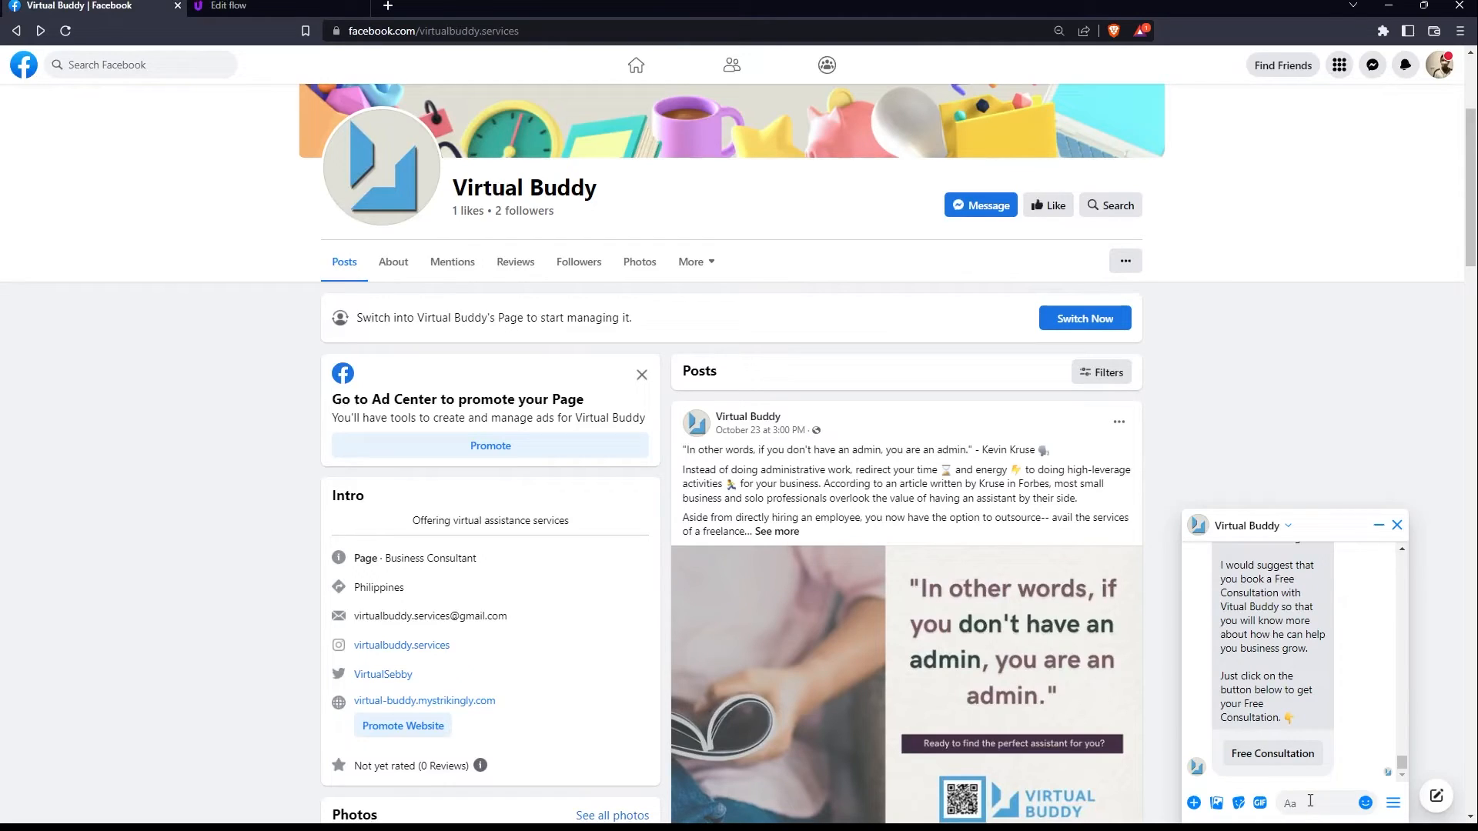
text(article)
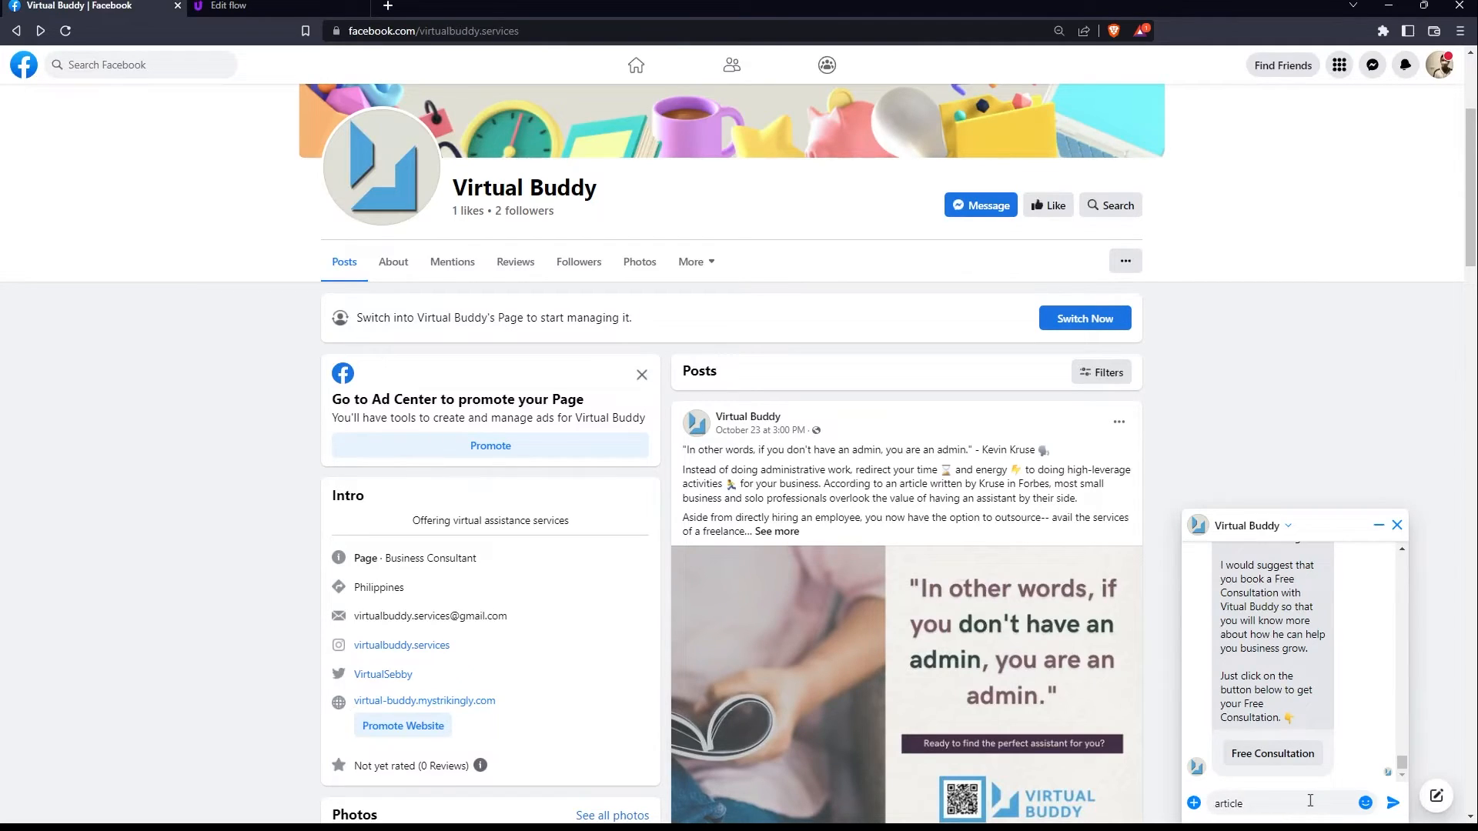
text( ob1)
key(Return)
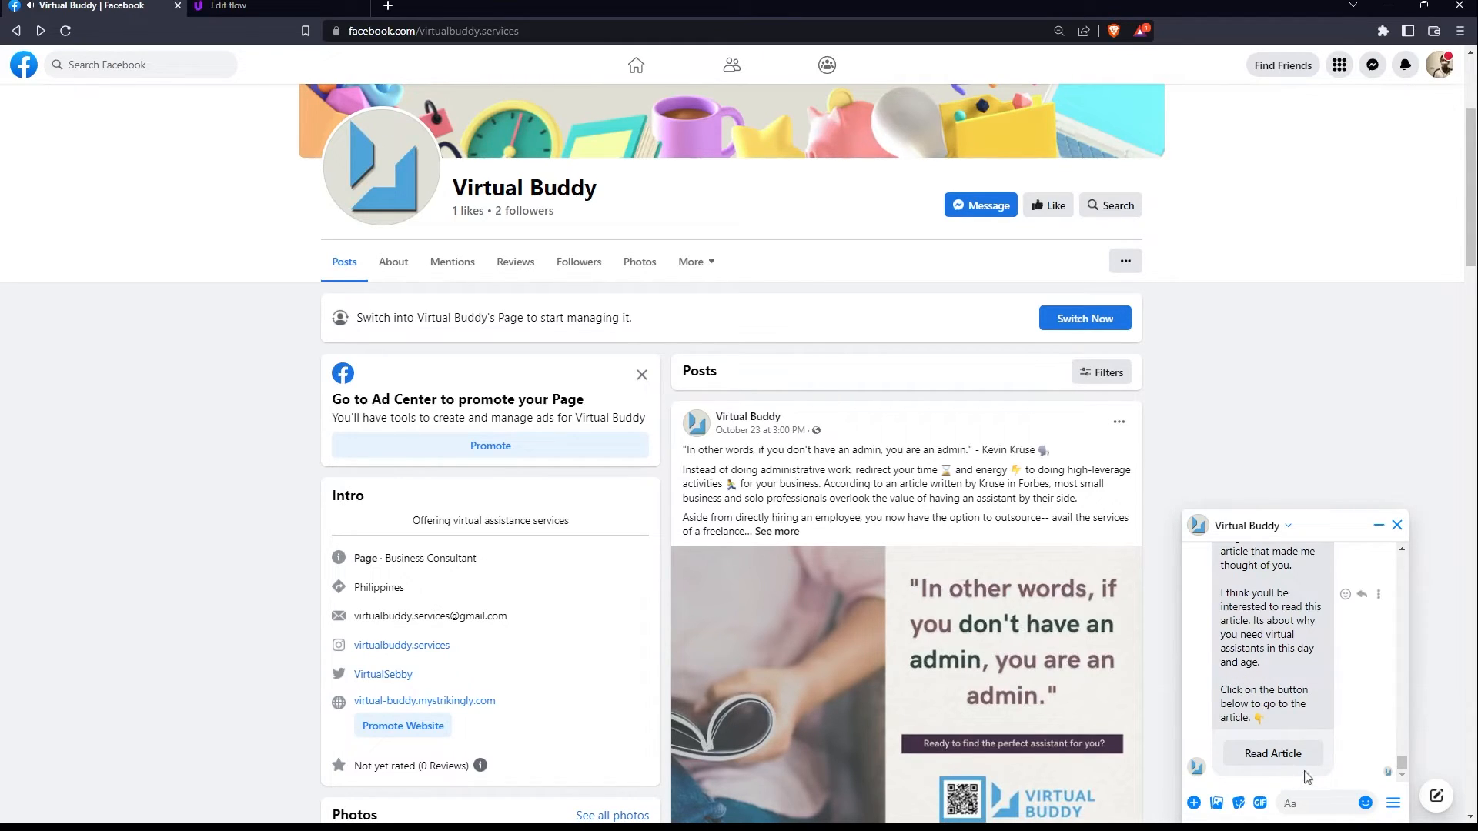
click(1273, 754)
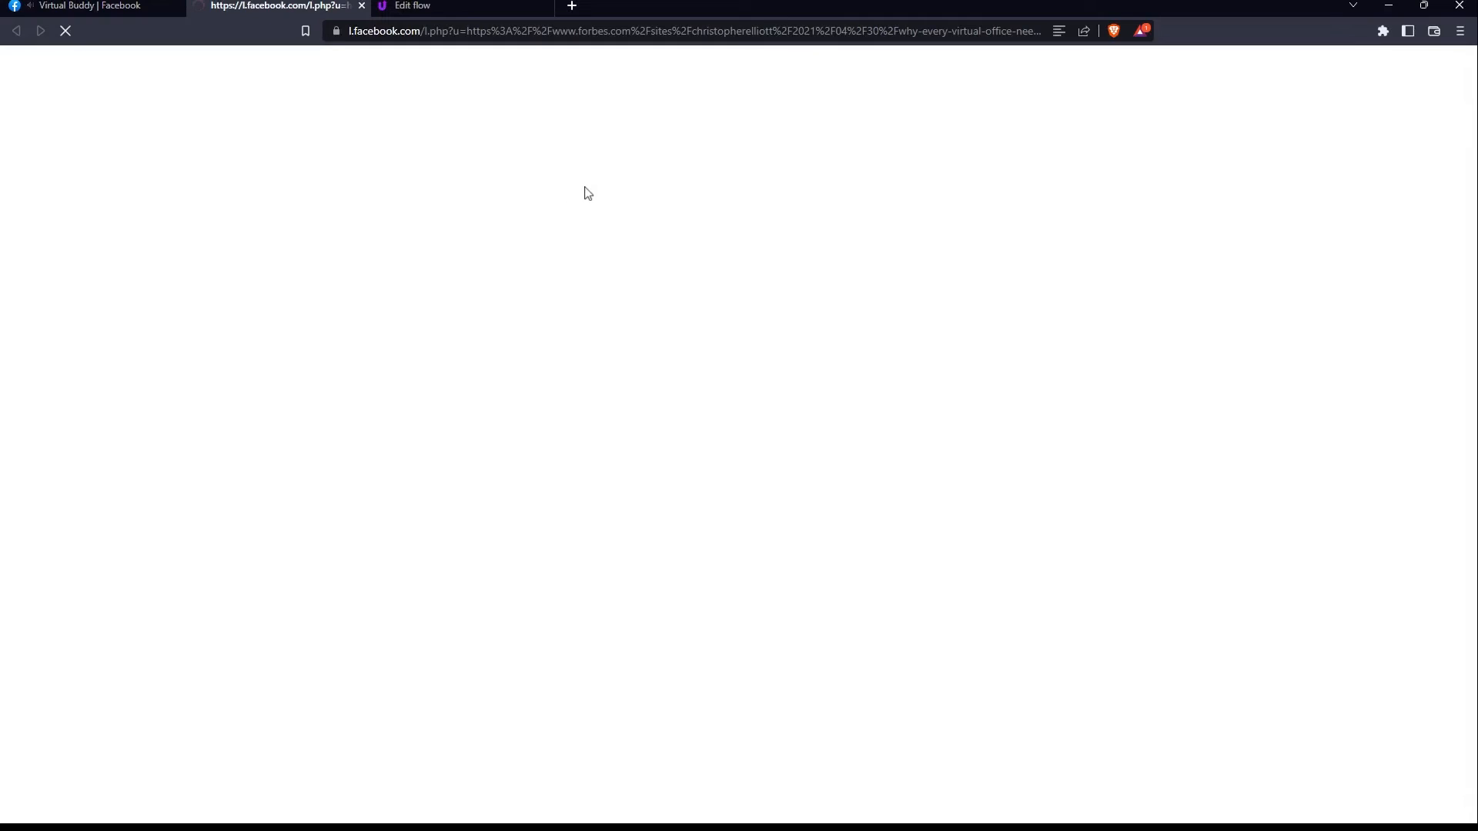
click(362, 5)
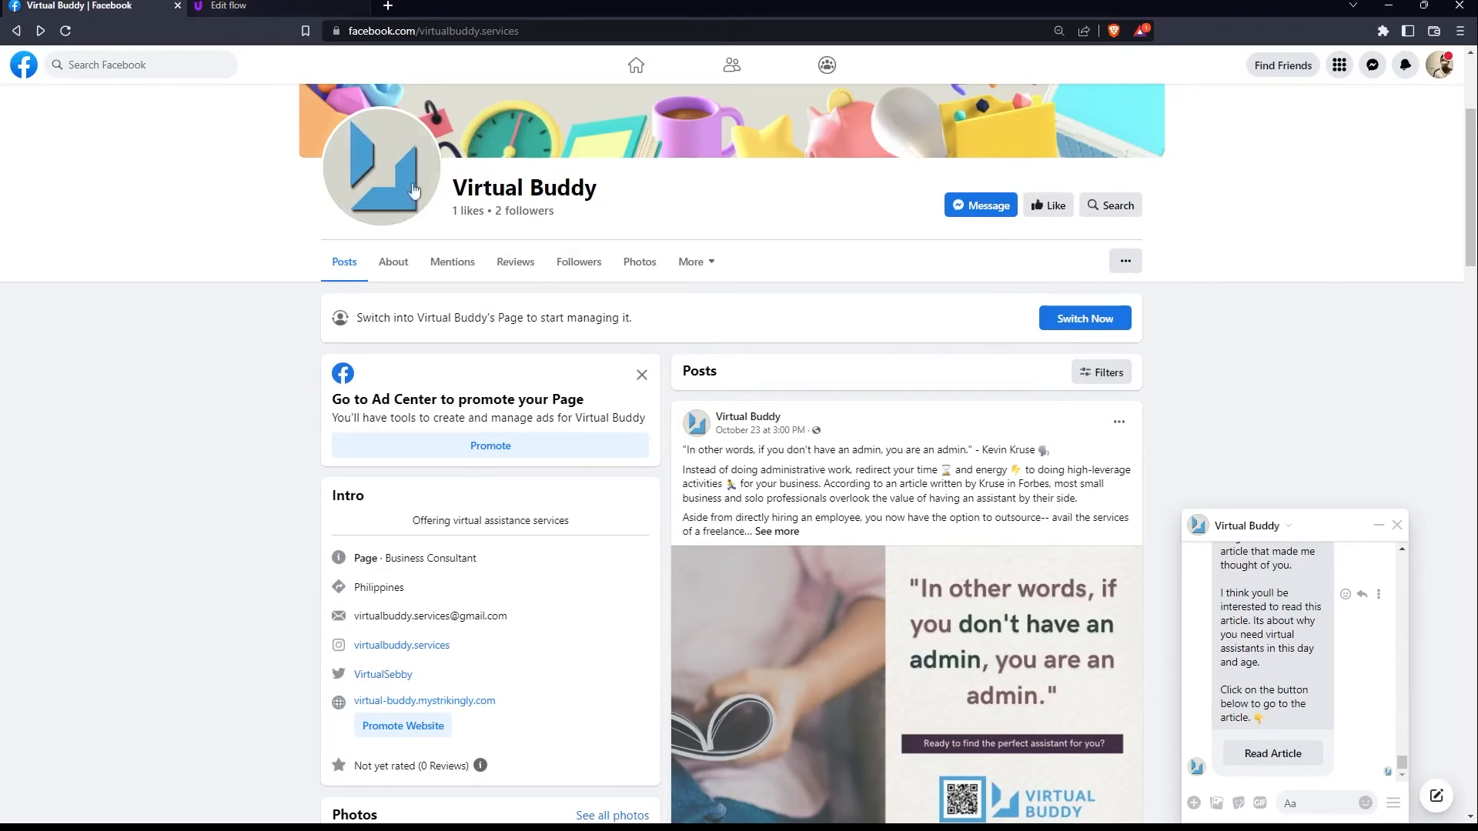
Test the article ob2 keyword in the chat, opening the article linked in the reply and closing it.
click(1330, 801)
text(article ob2)
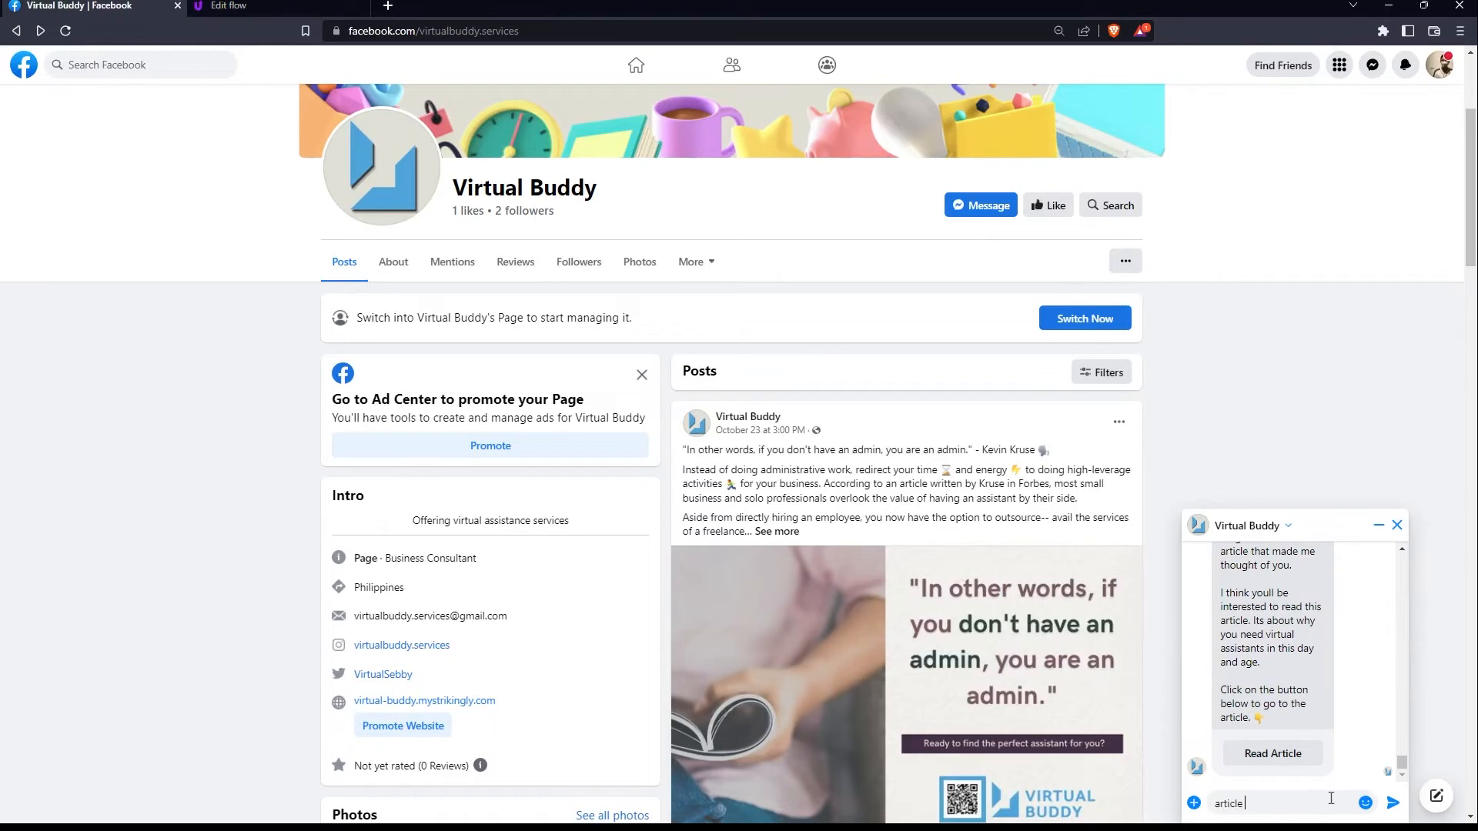
key(Return)
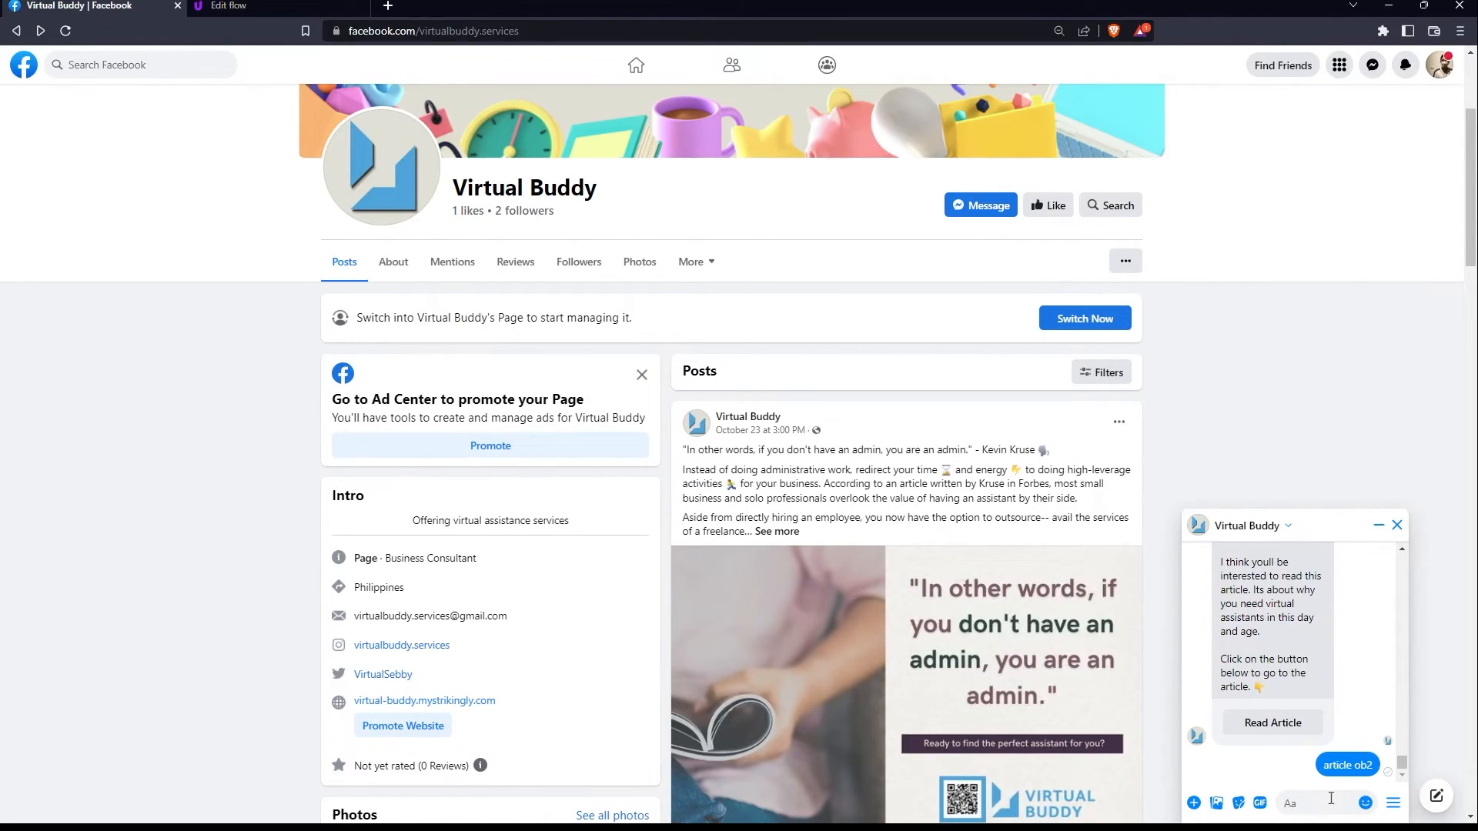
click(1282, 755)
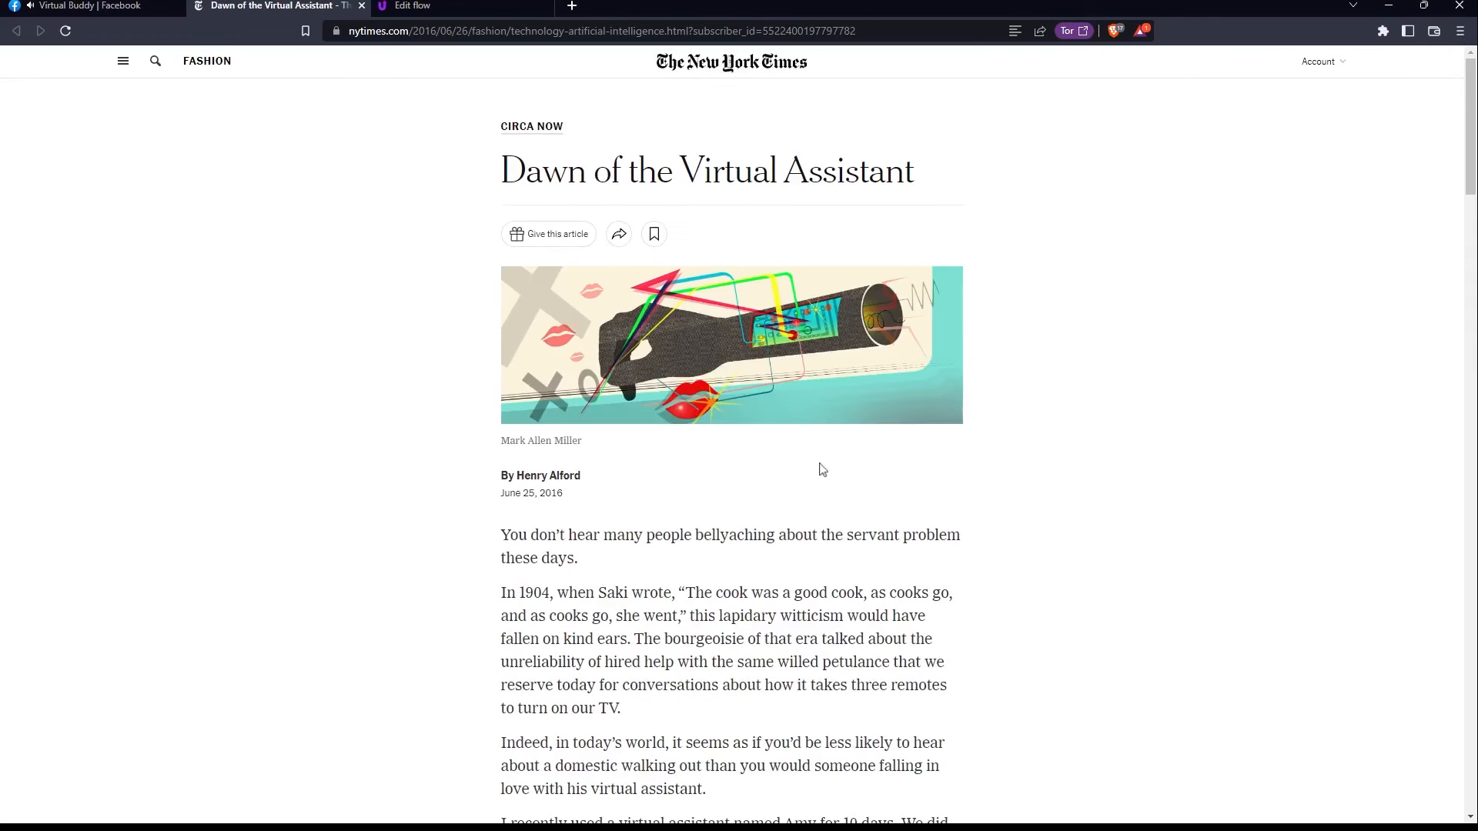
click(362, 5)
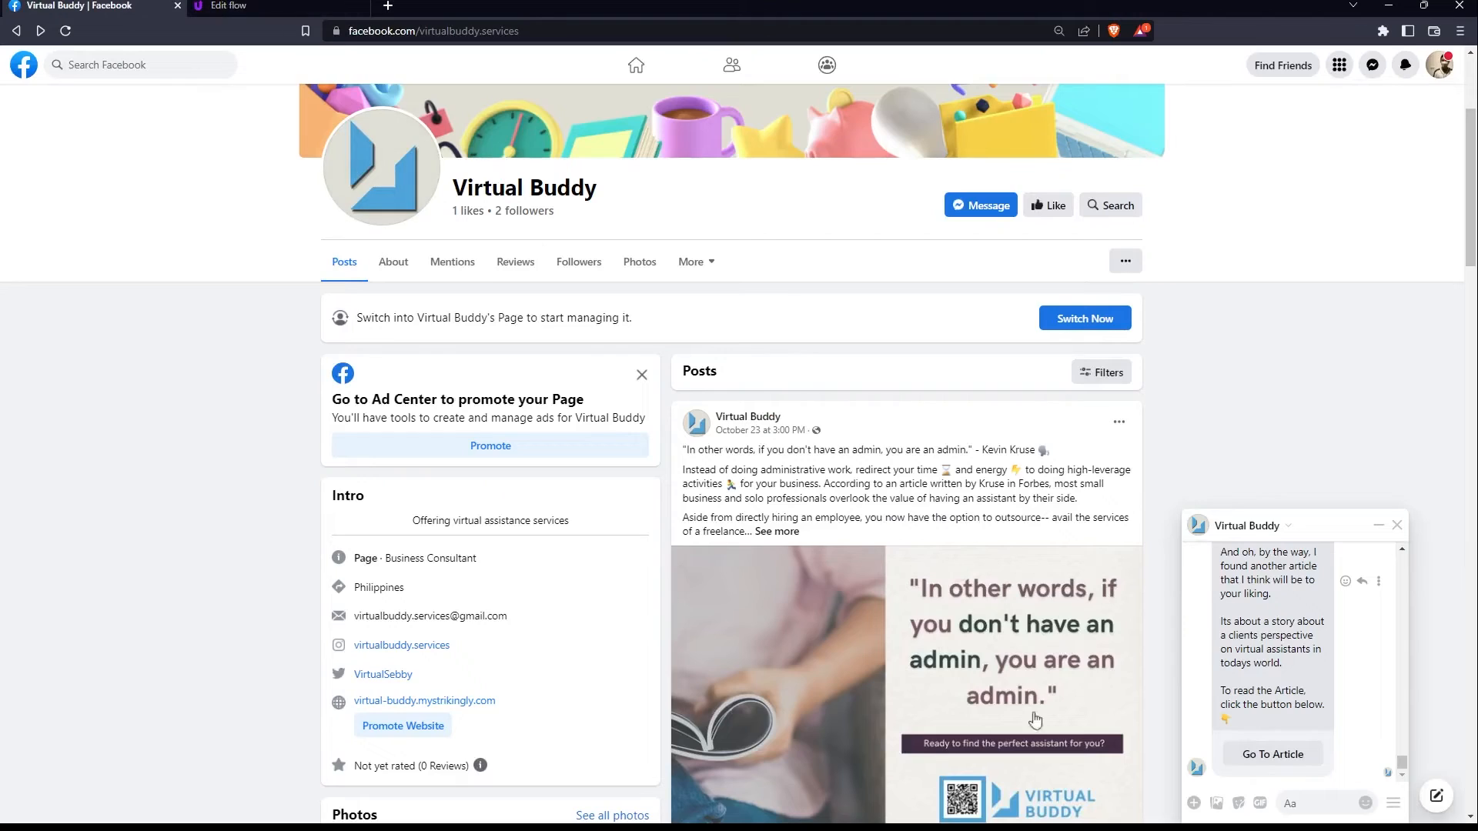
Test the article gst1 keyword in the chat, opening the beginner's streaming article from the reply and closing it.
click(1327, 810)
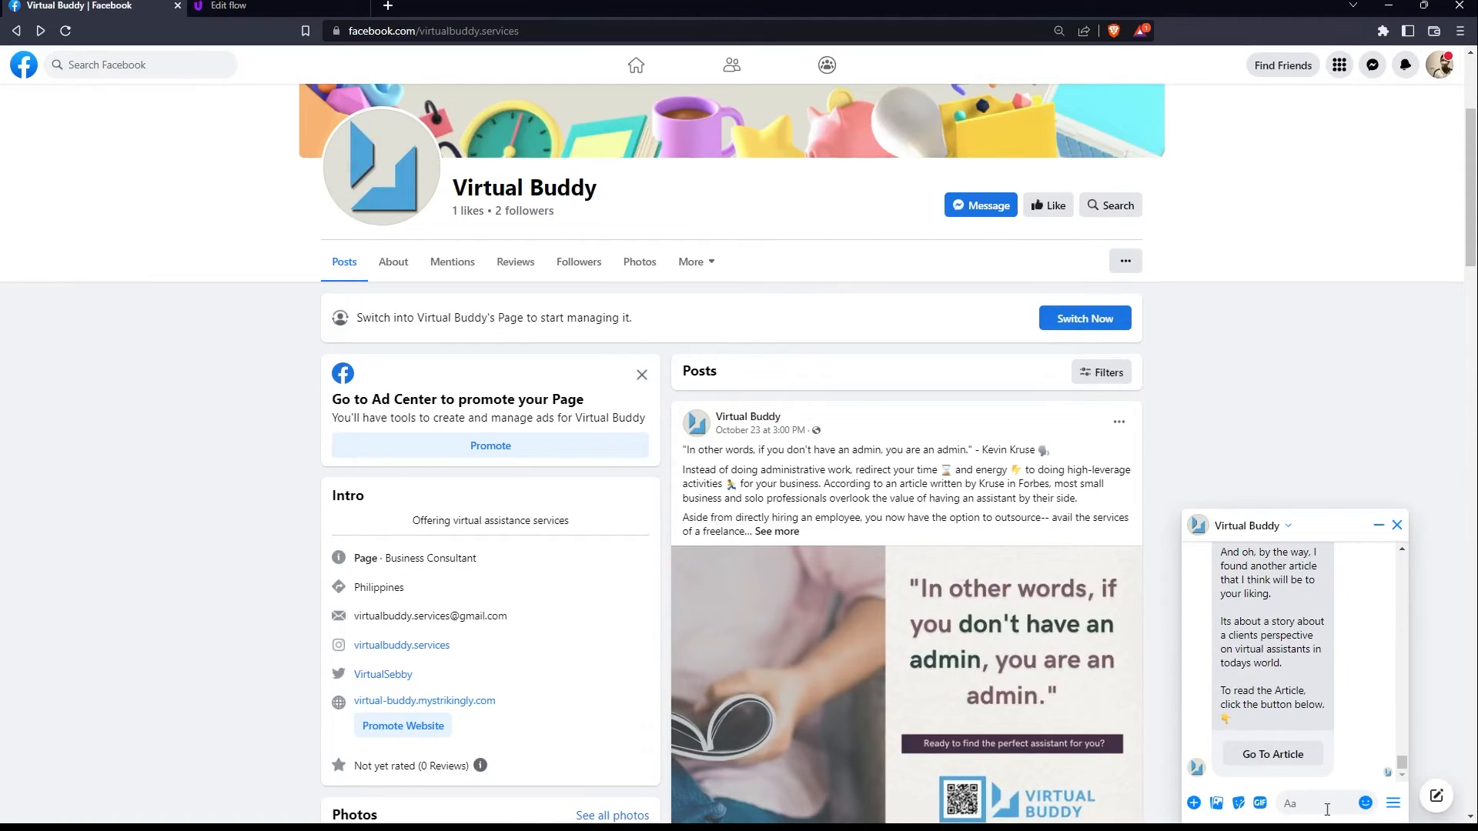
text(article)
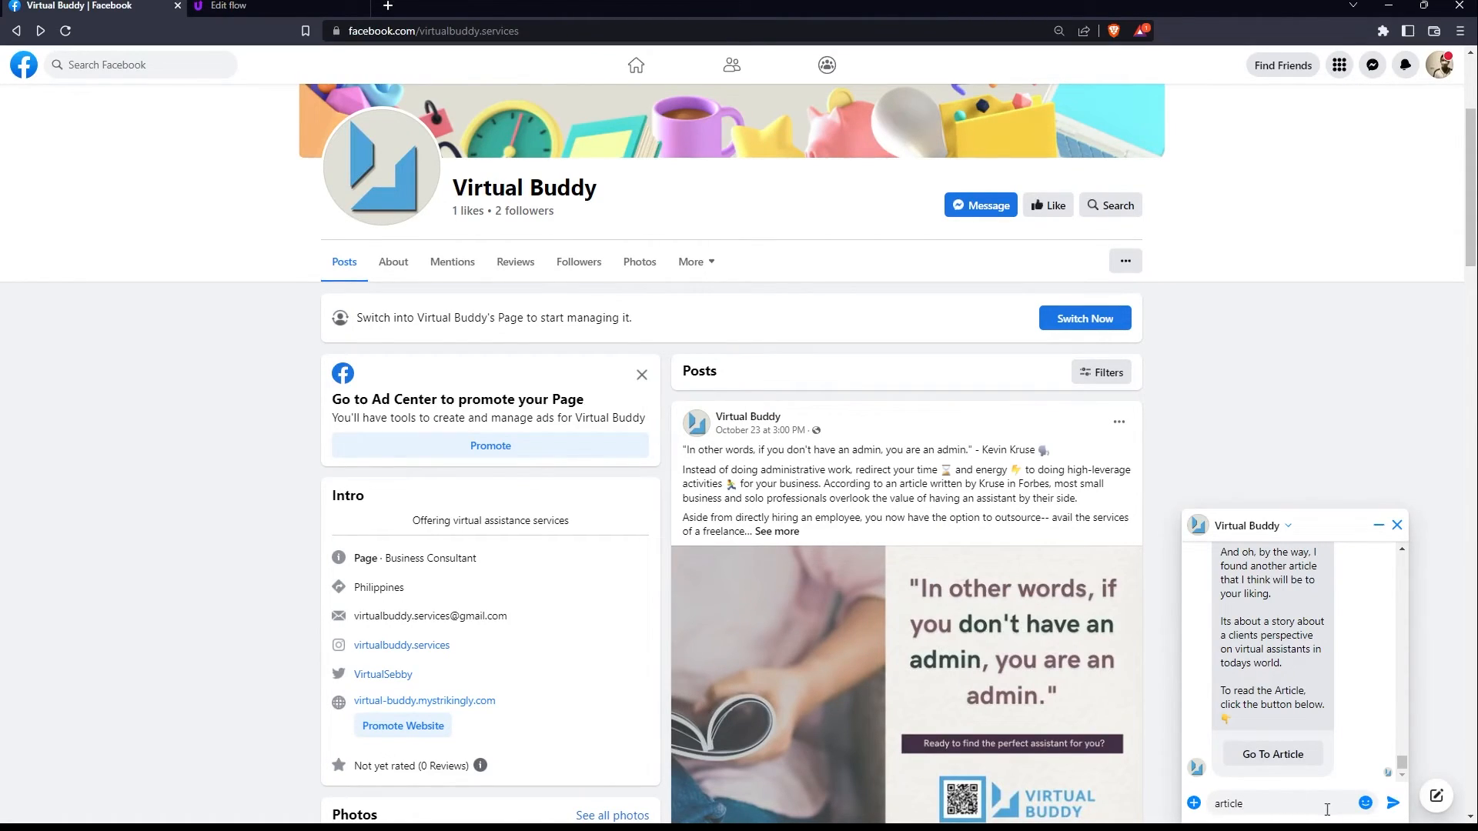
text( gst1)
key(Return)
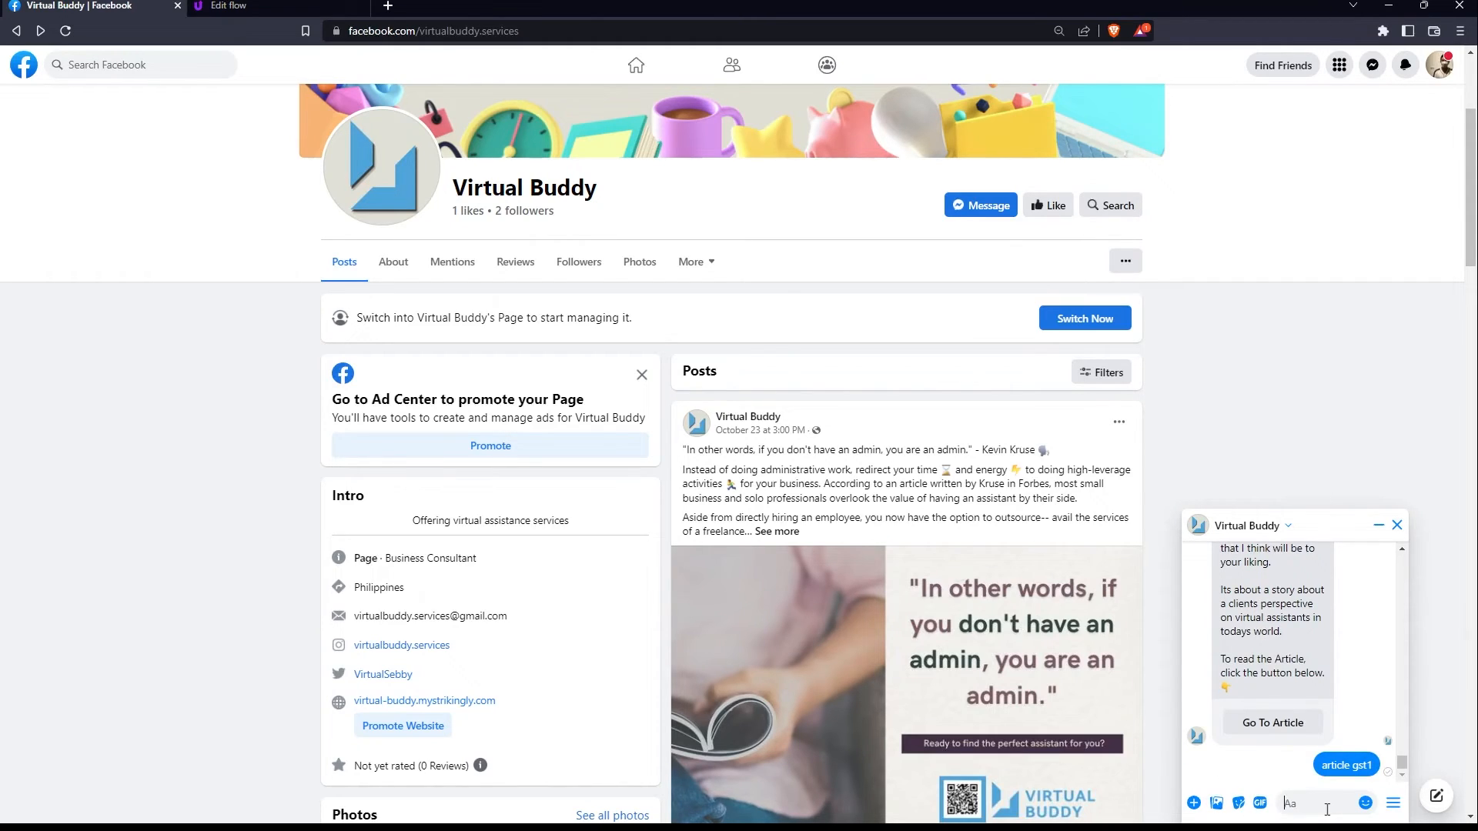
click(1298, 762)
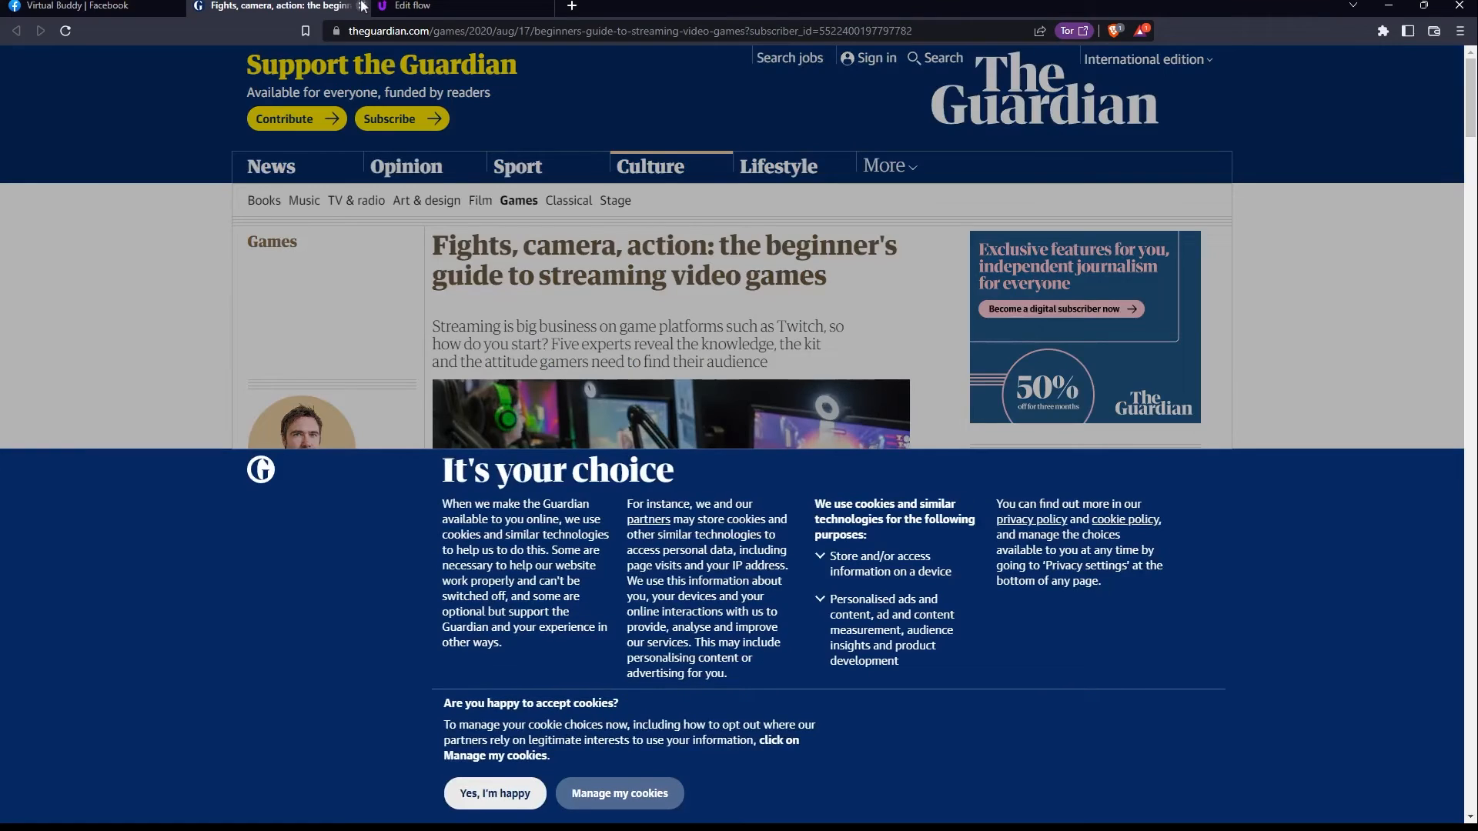
click(362, 6)
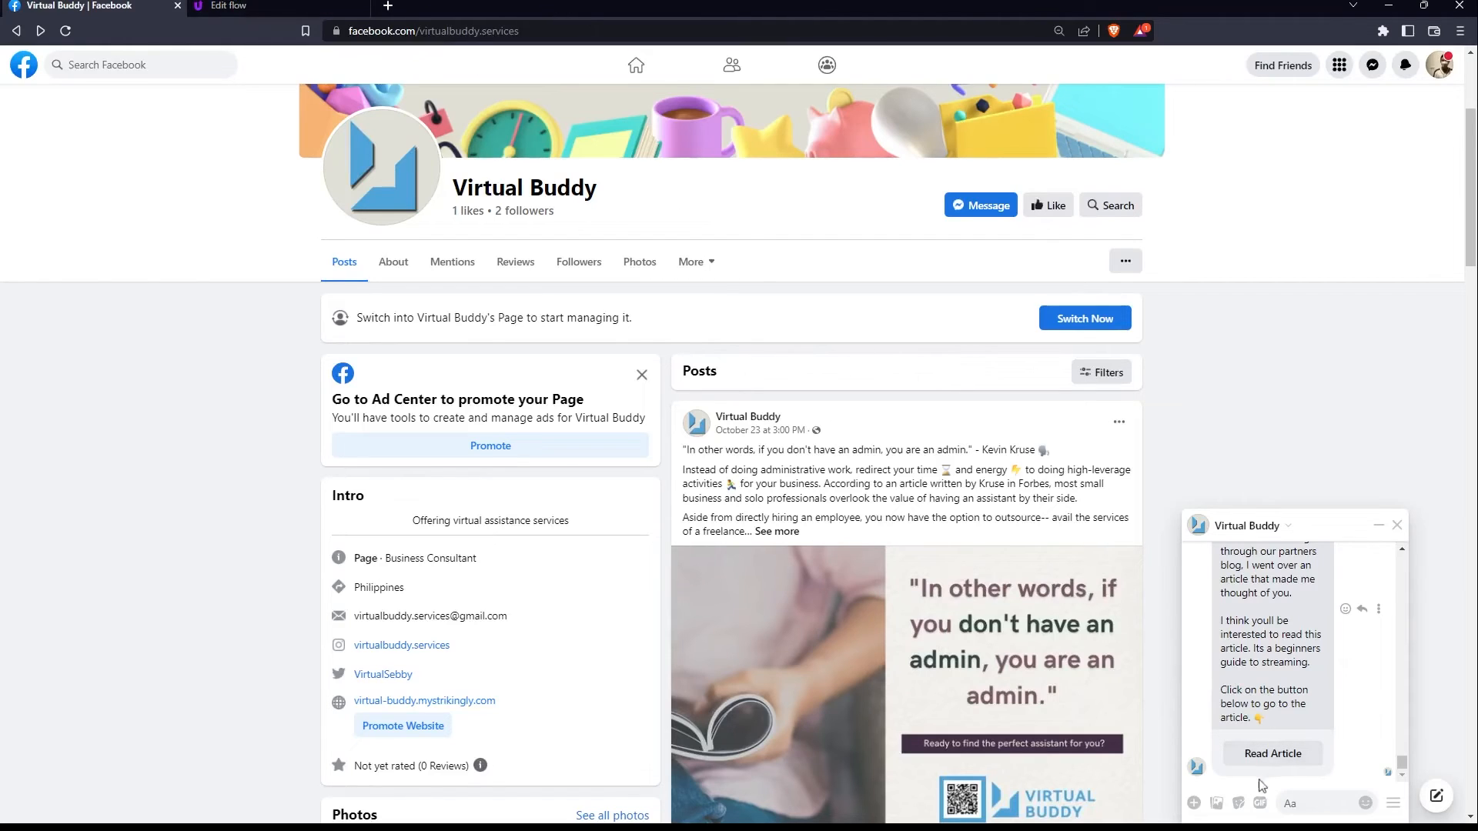
Test the article gst2 keyword in the chat, opening the viewership article from the reply and closing its page.
click(1306, 803)
text(arti)
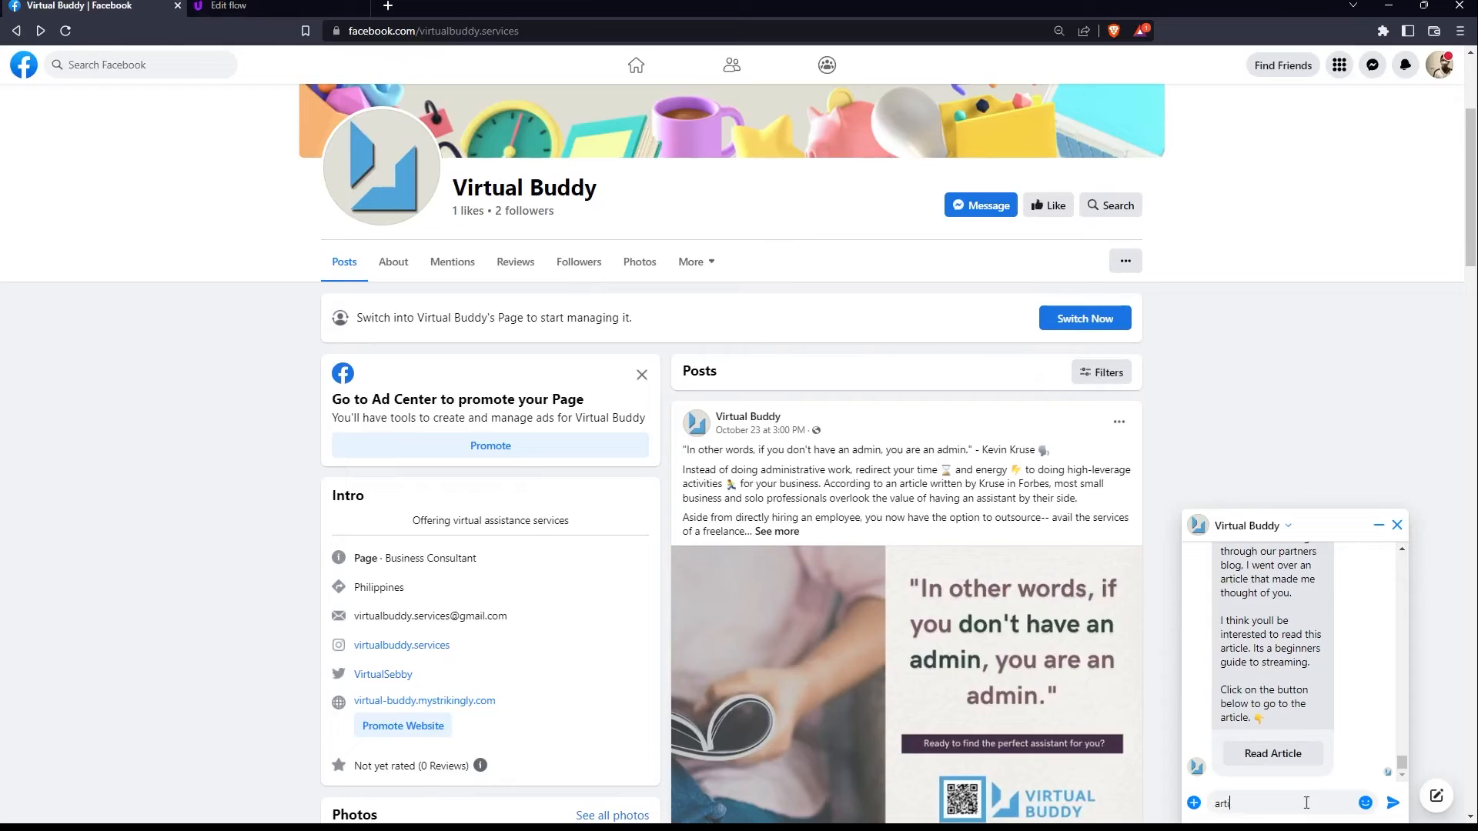
text(cle gst2)
key(Return)
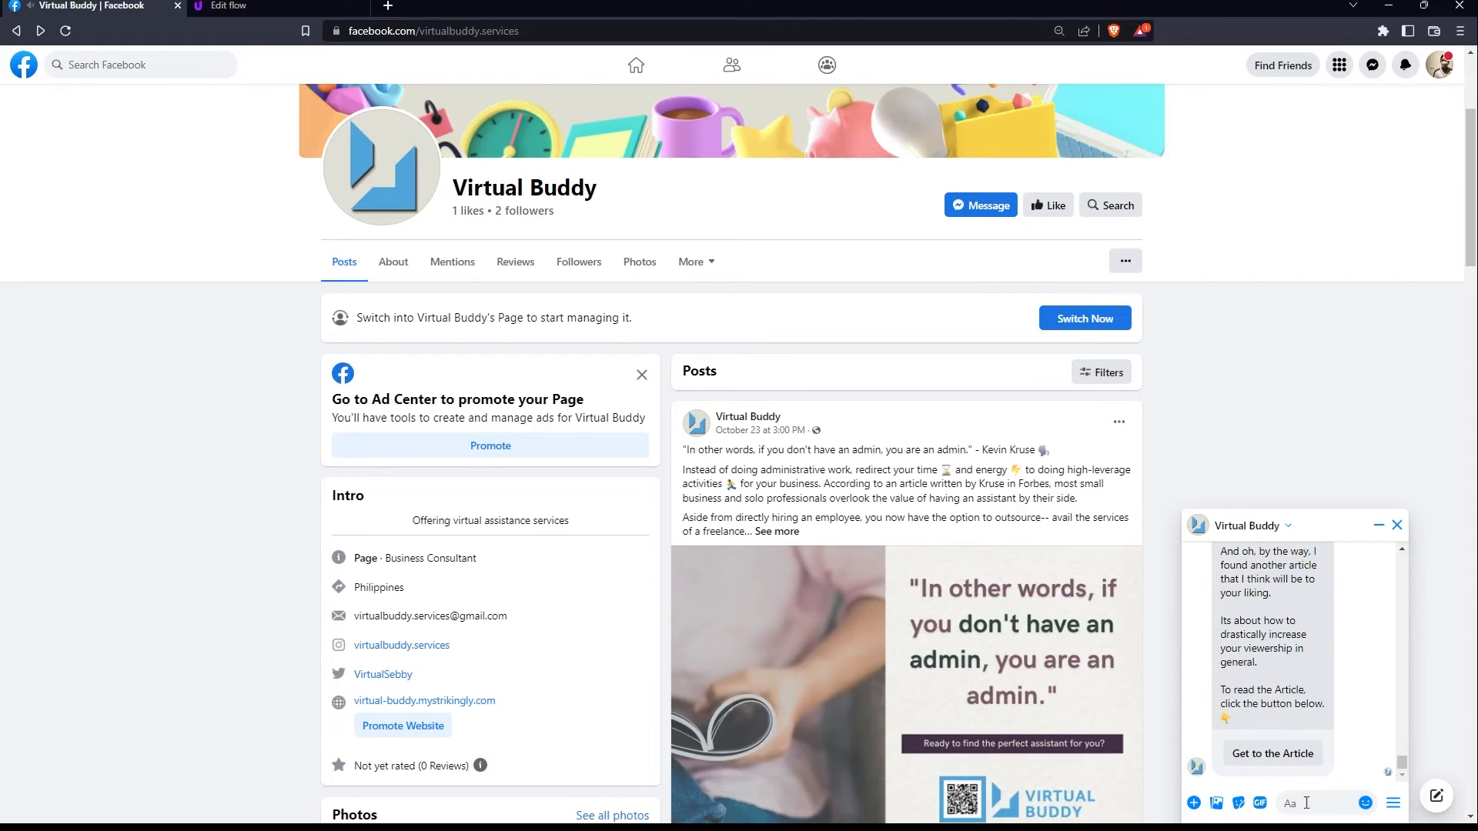
click(1294, 758)
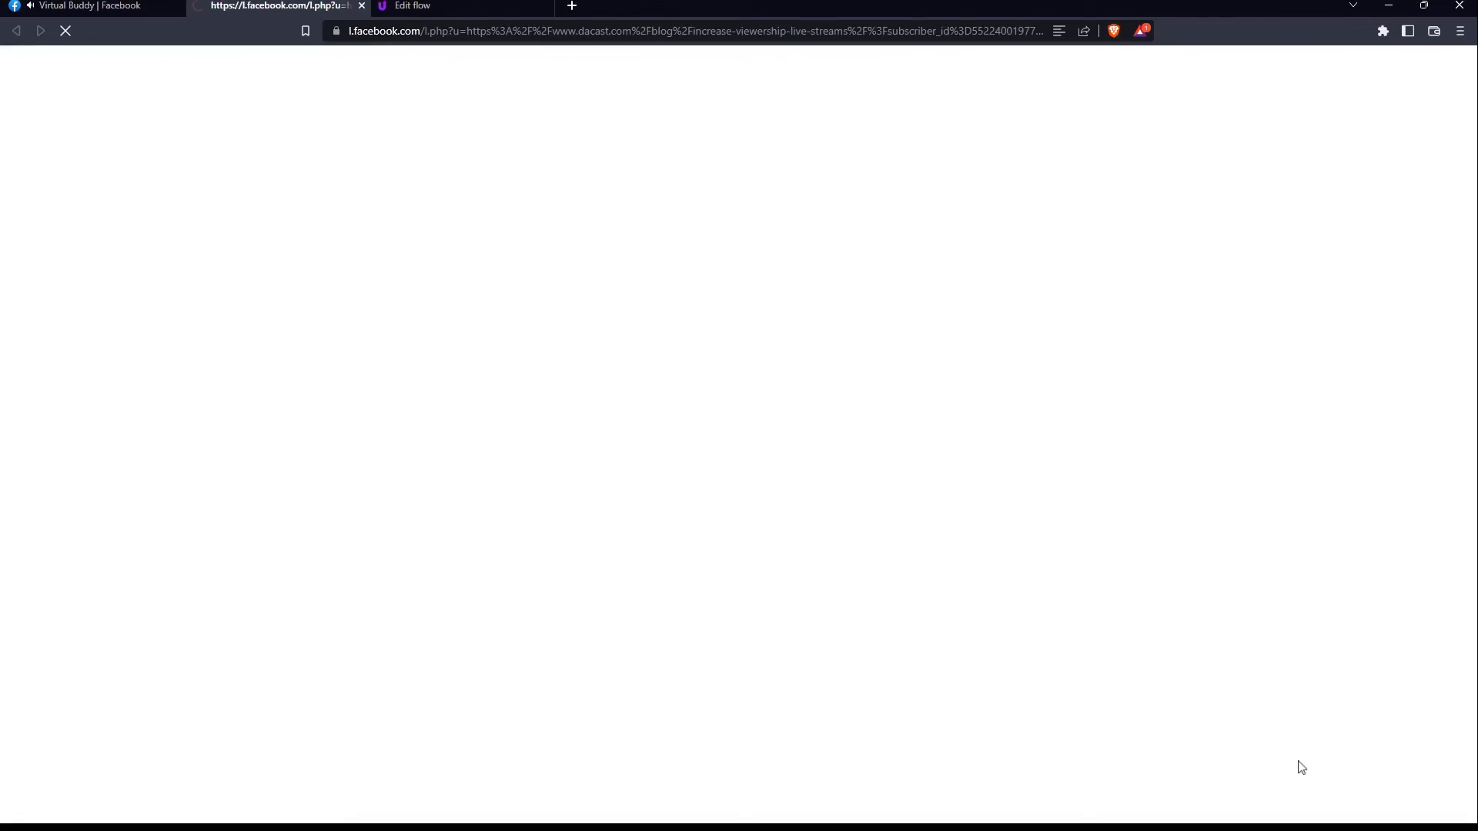
click(362, 6)
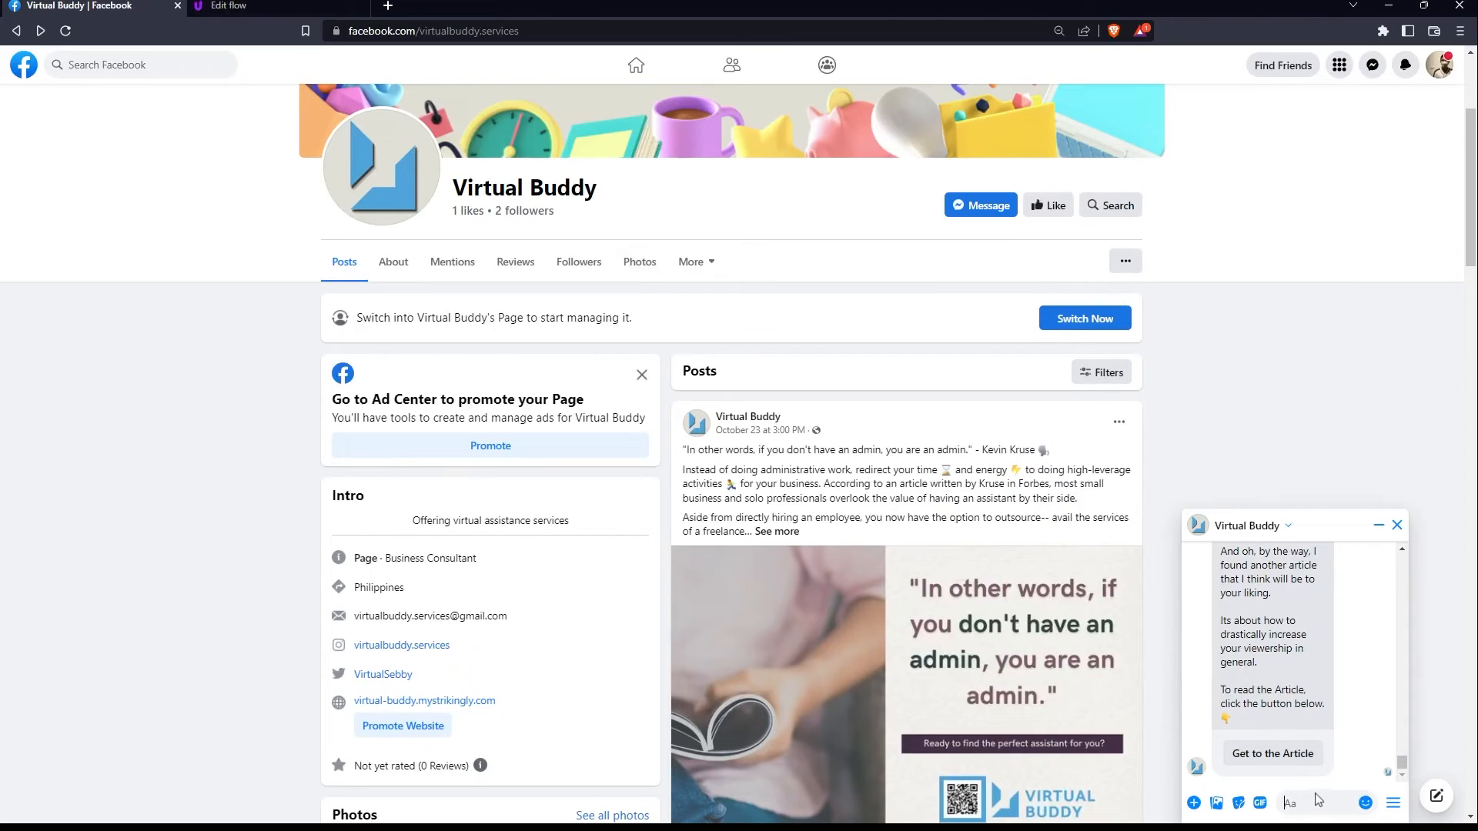
Test the article gsp1 keyword in the chat, opening the game improvement article from the reply and closing it.
text(article)
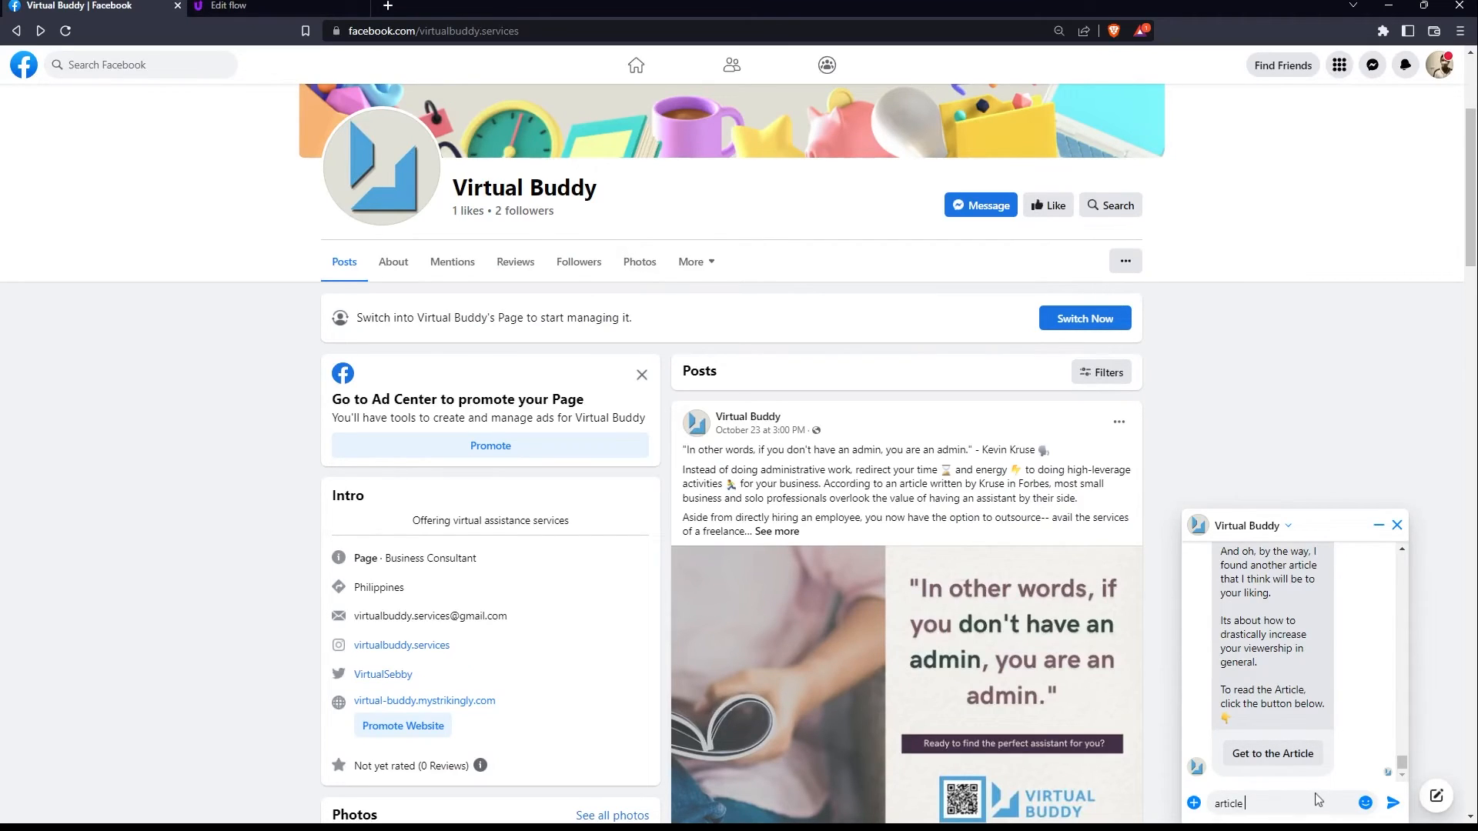
text( gsp1)
key(BackSpace)
key(BackSpace)
text(g)
key(BackSpace)
key(BackSpace)
text(gsp1)
key(Return)
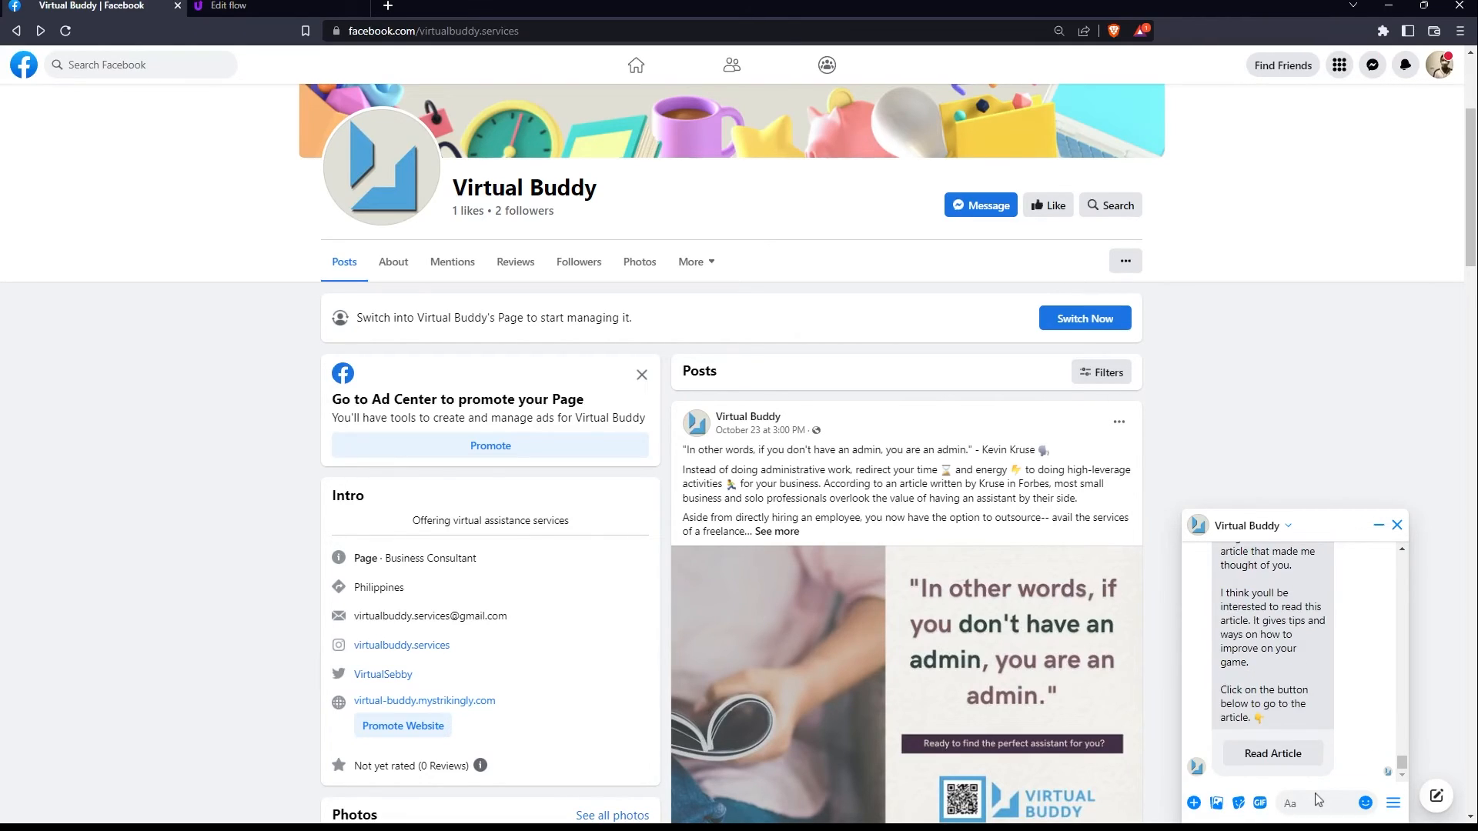
click(1291, 760)
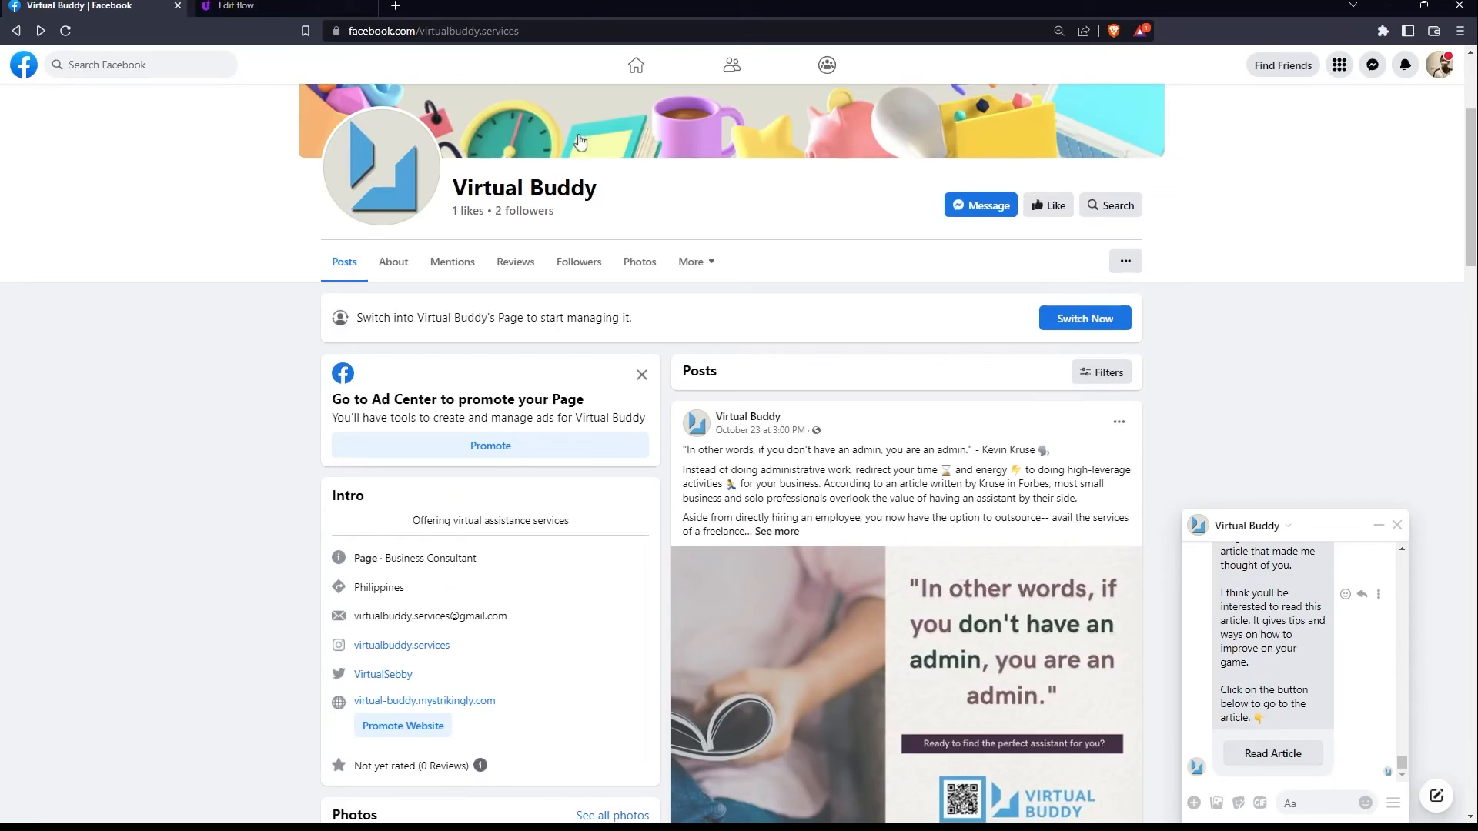
click(362, 6)
Test the article gsp2 keyword in the chat, view the linked speedrunning psychology article, and close it.
click(1302, 805)
text(article)
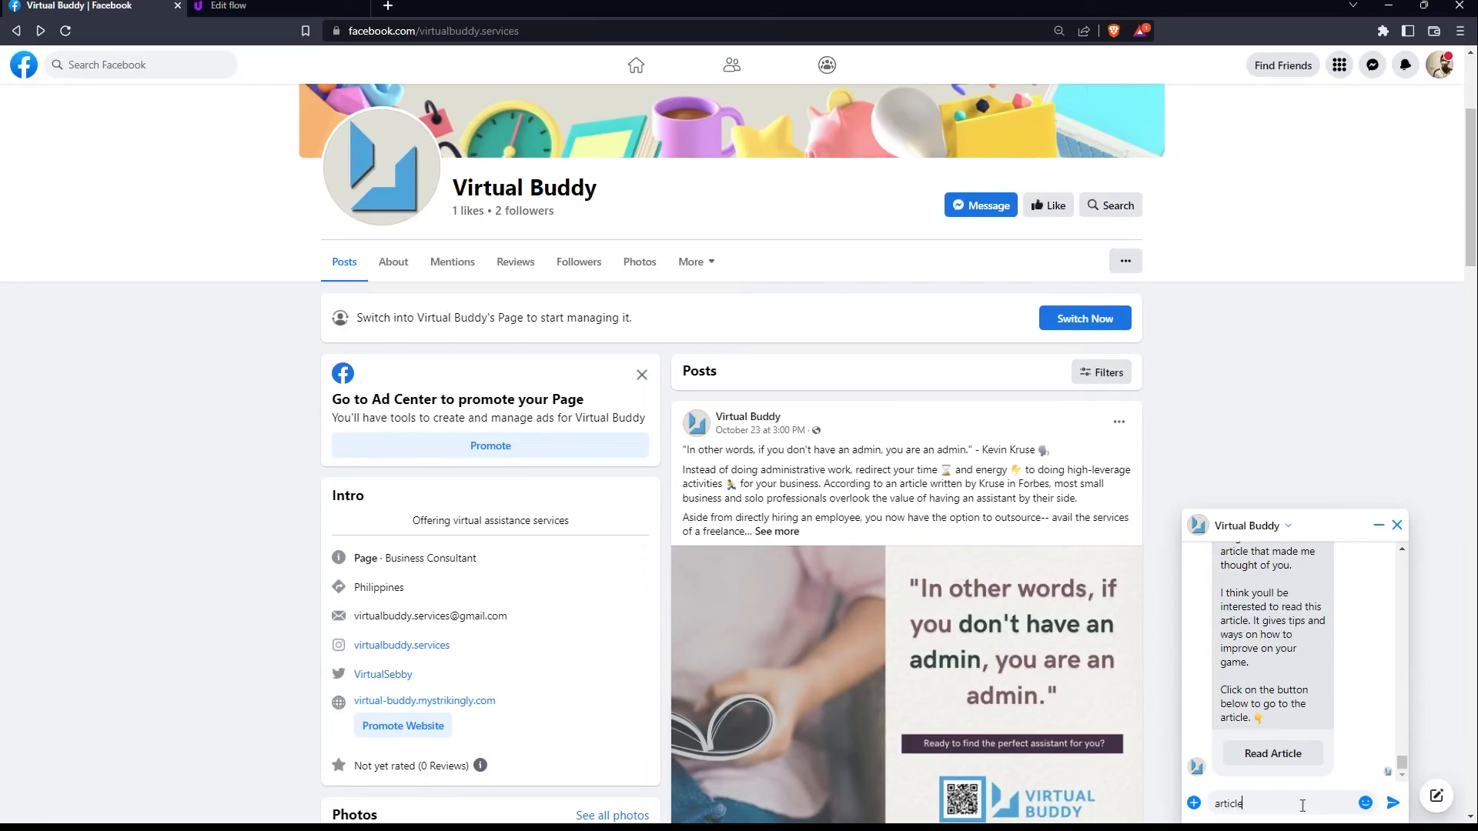
text( gsp2)
key(Return)
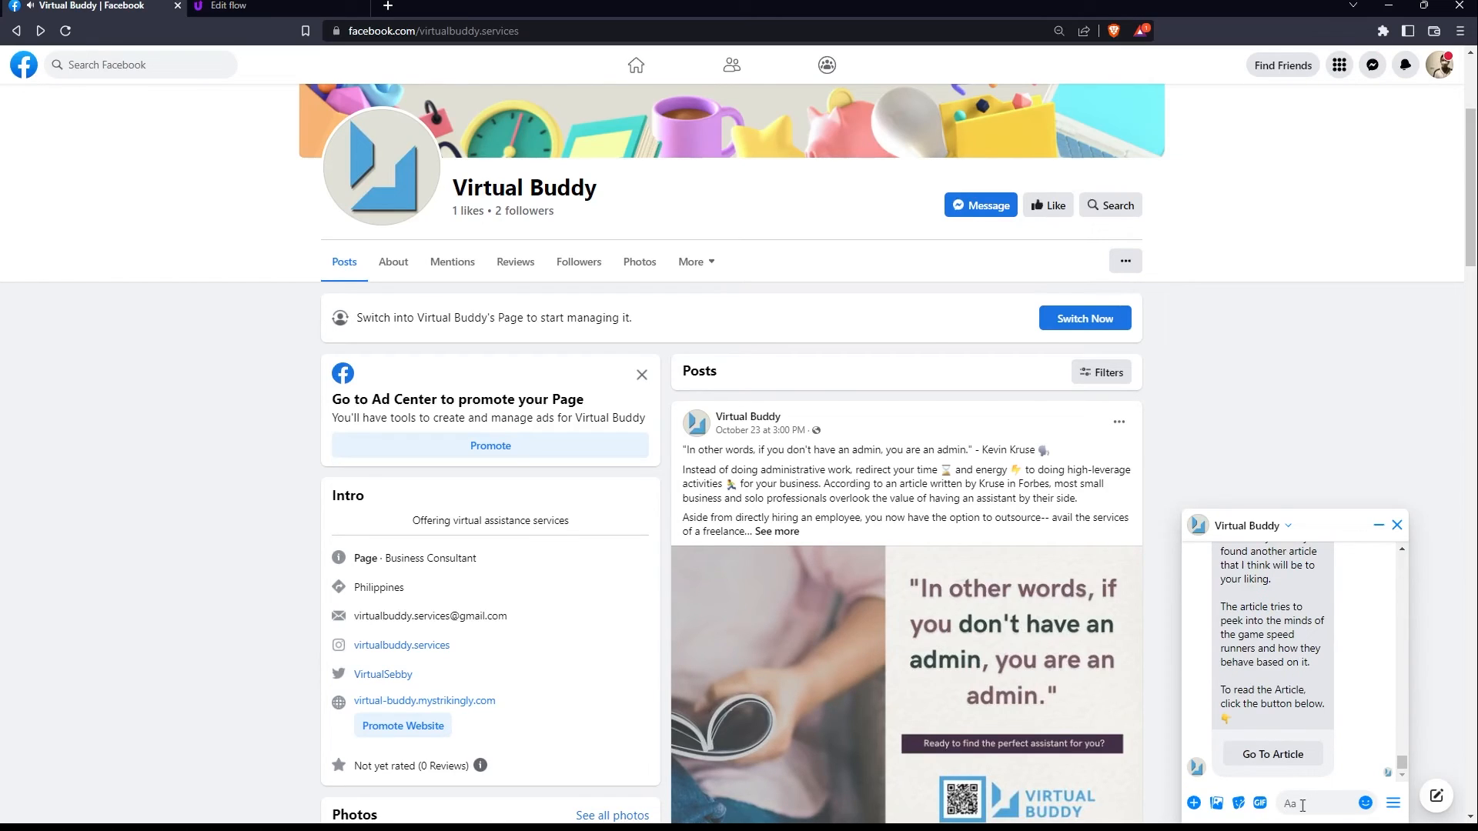
click(1289, 758)
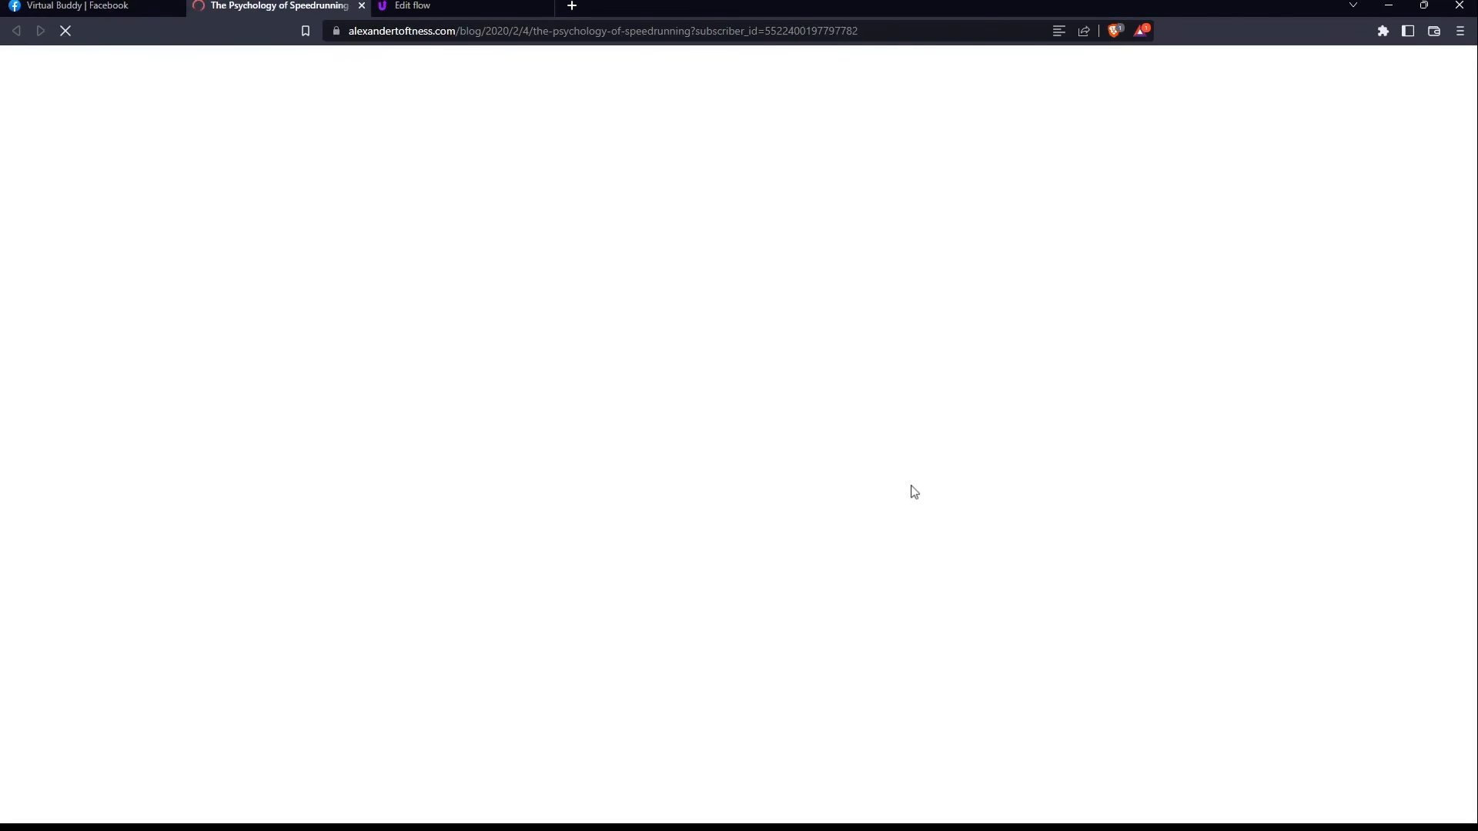
scroll(772, 423, down, 3)
scroll(772, 423, up, 3)
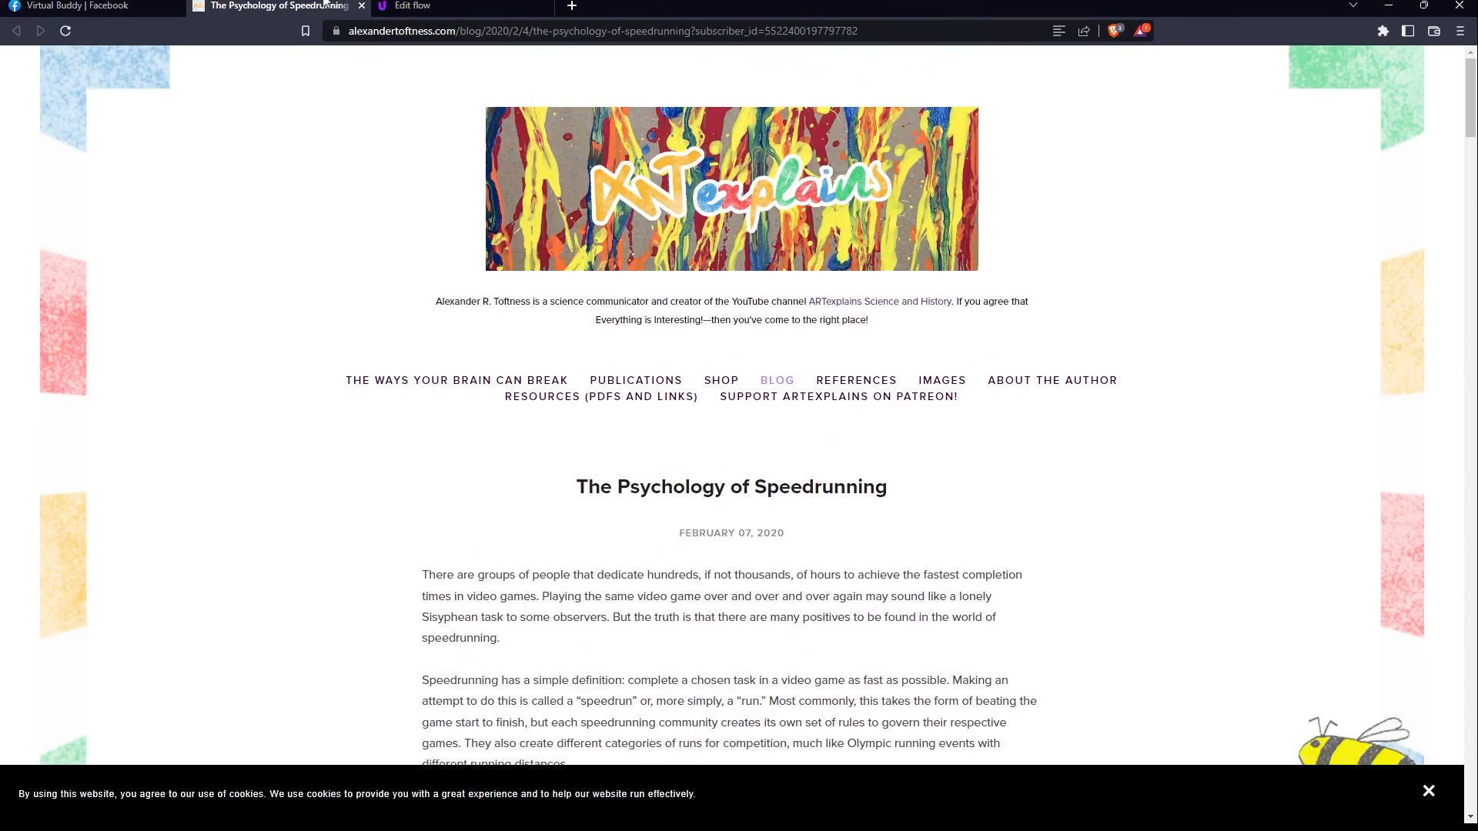
click(362, 5)
Send the one time keyword to the bot and choose Notify me in both of its replies.
click(1325, 803)
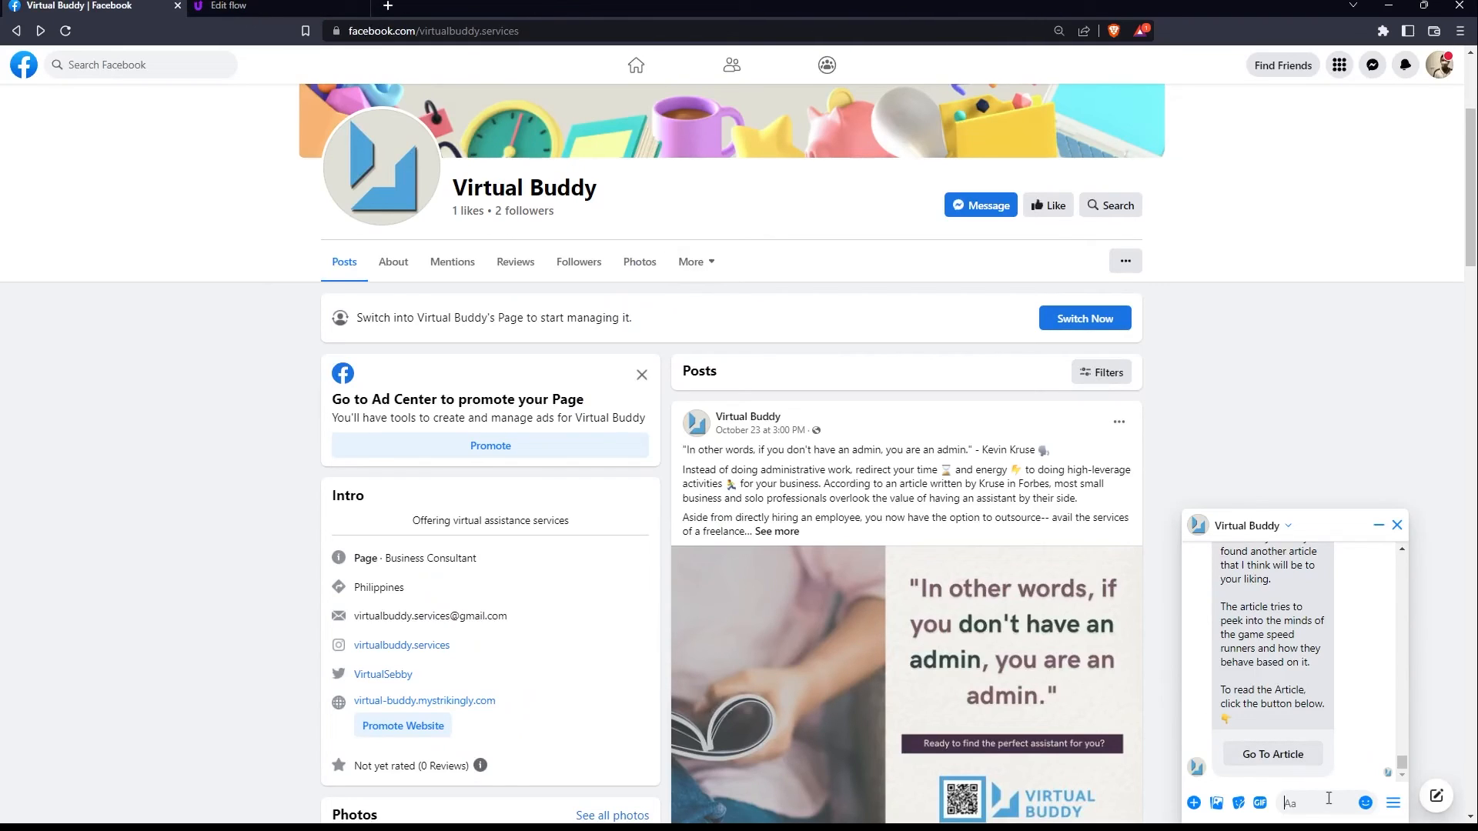
text(one time)
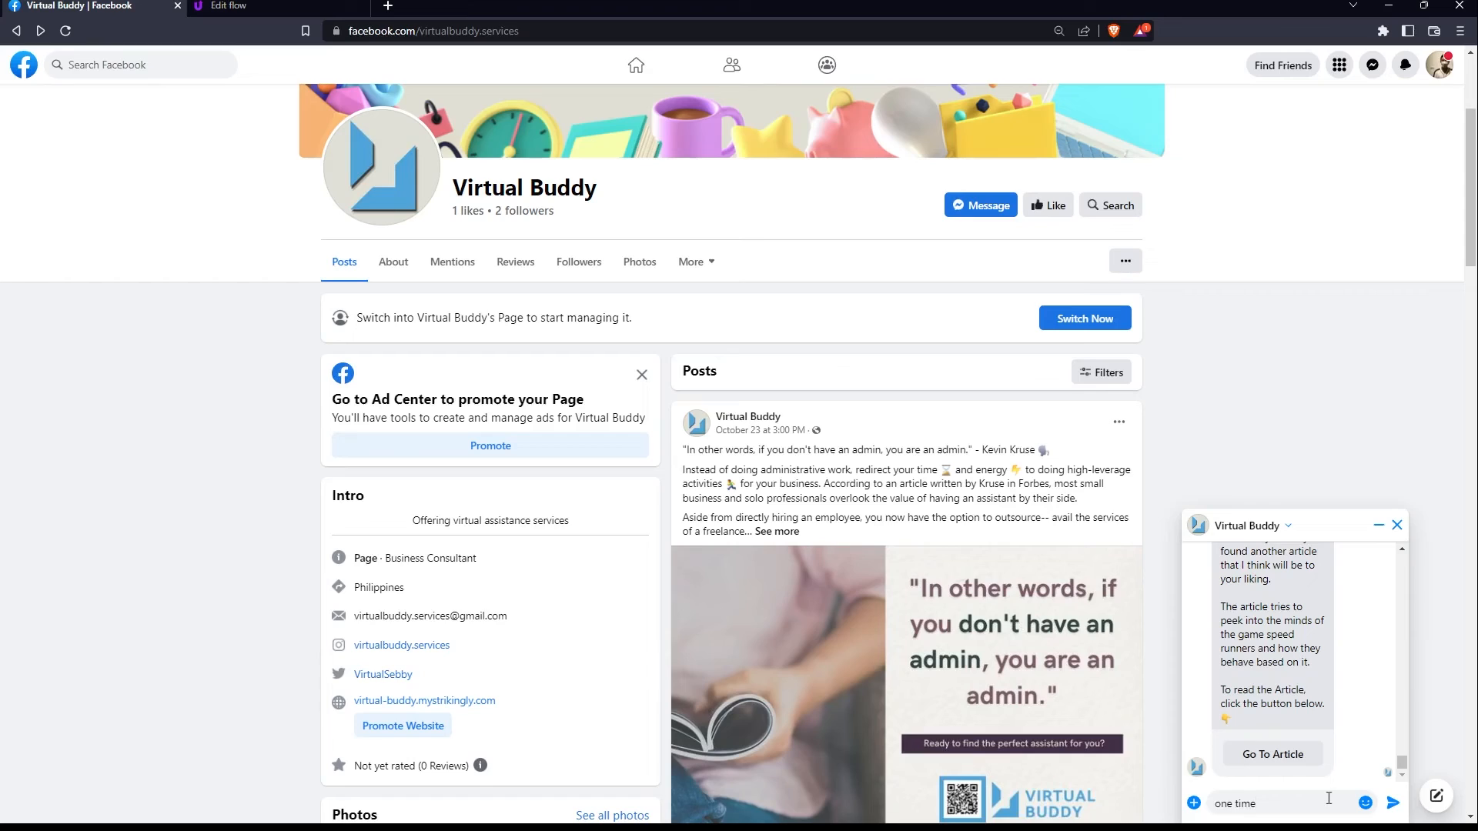
key(Return)
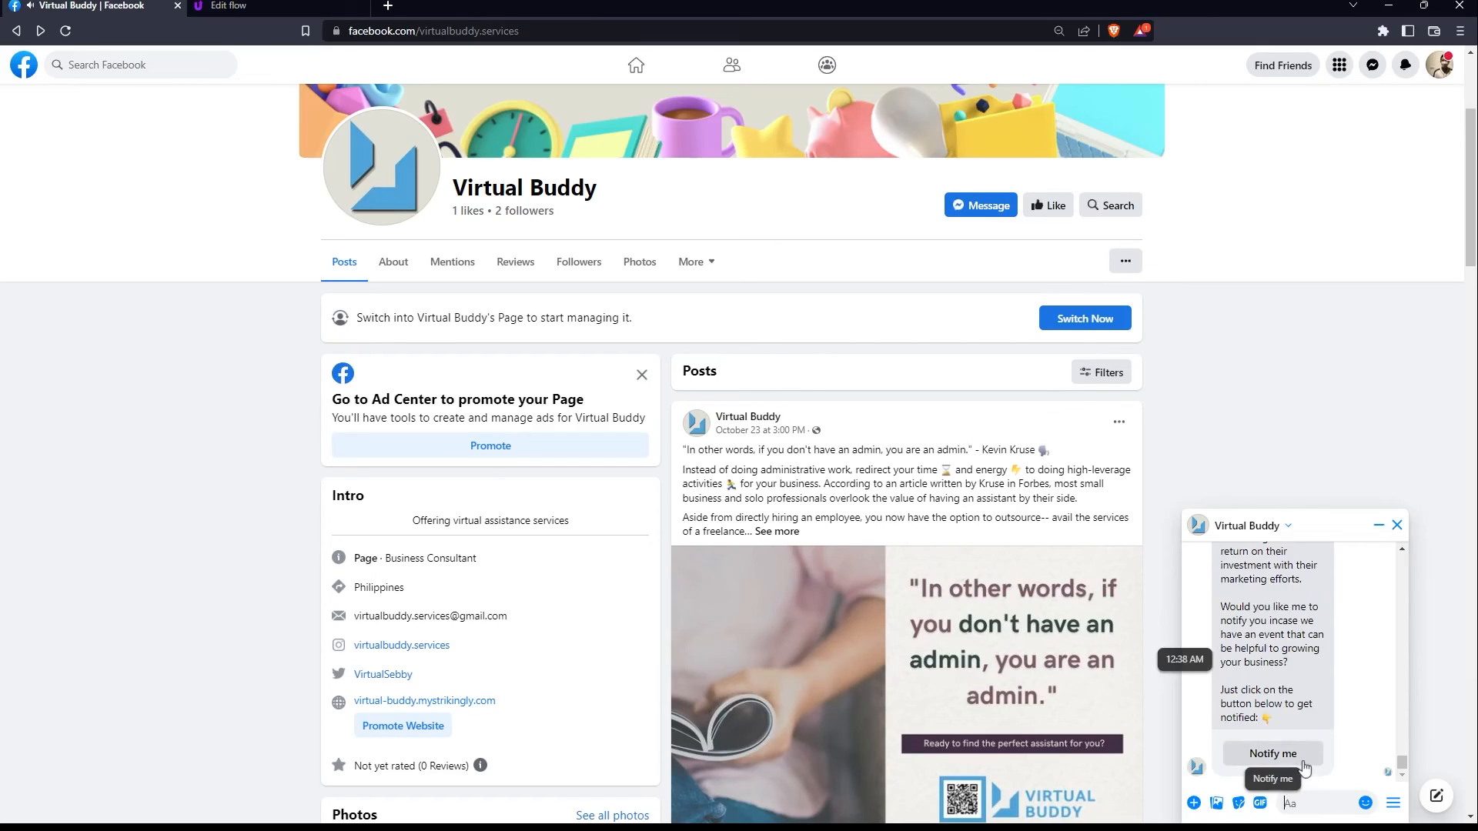
click(1304, 762)
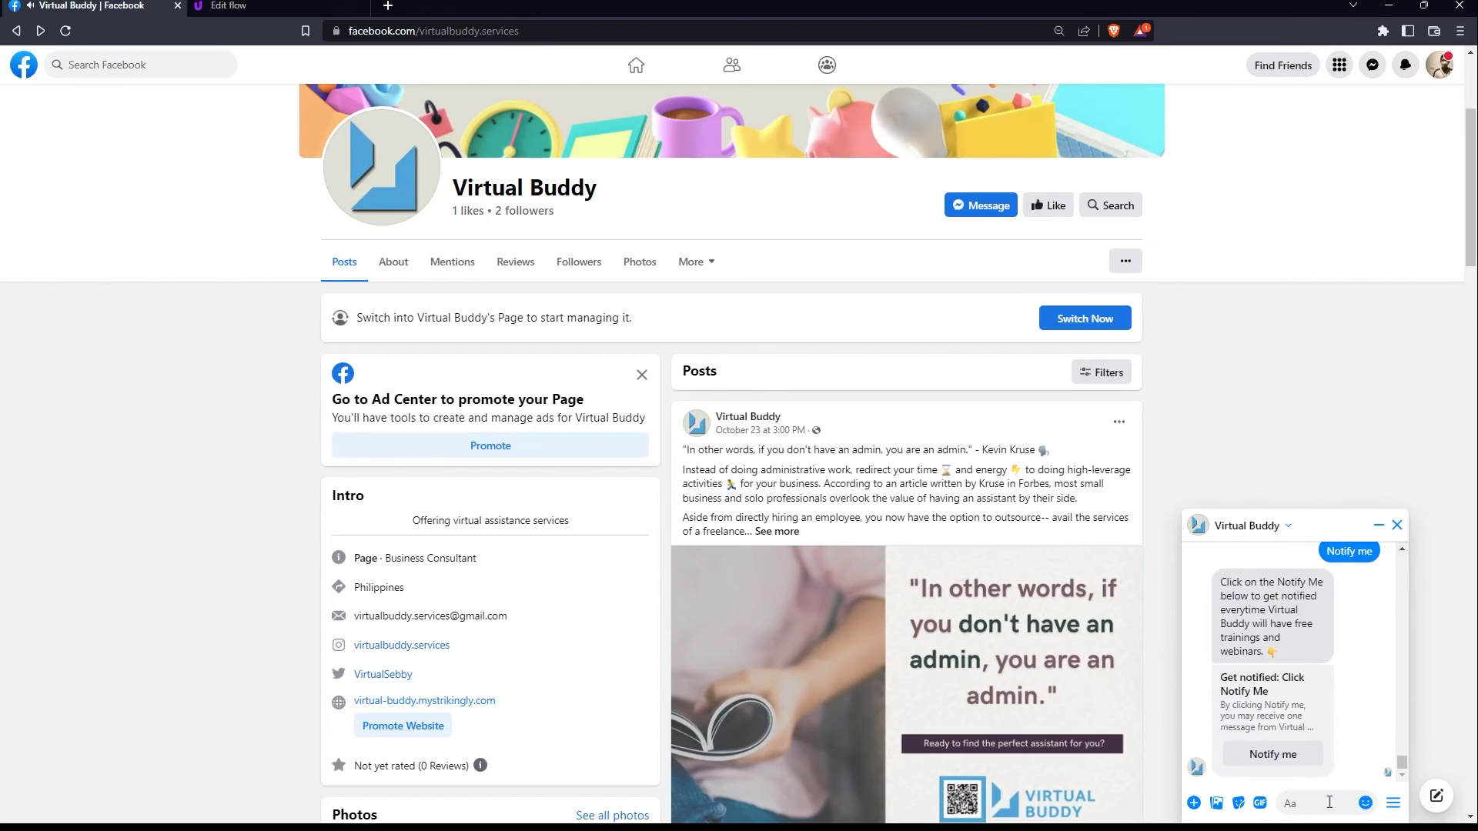
click(1304, 760)
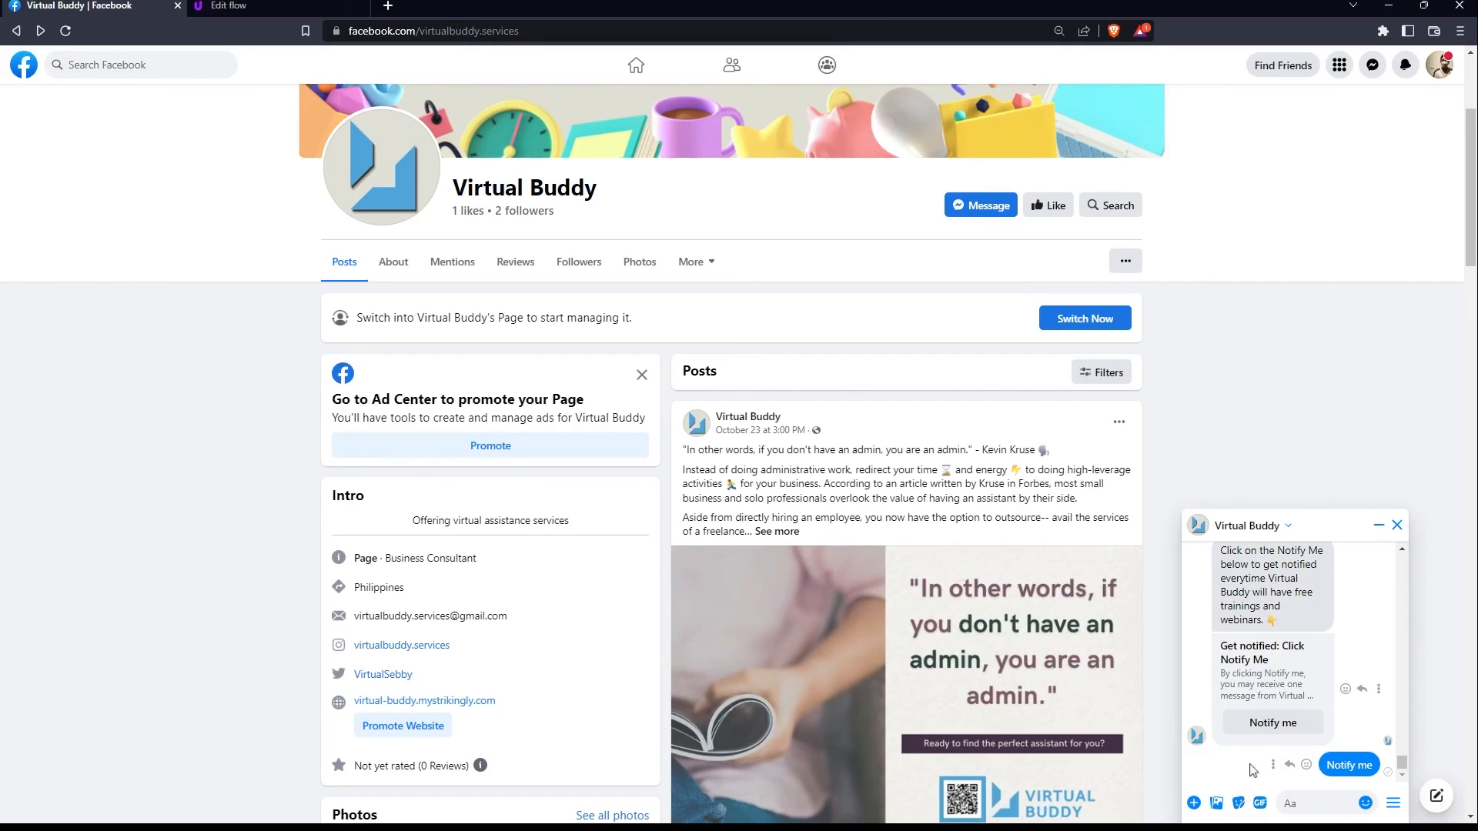